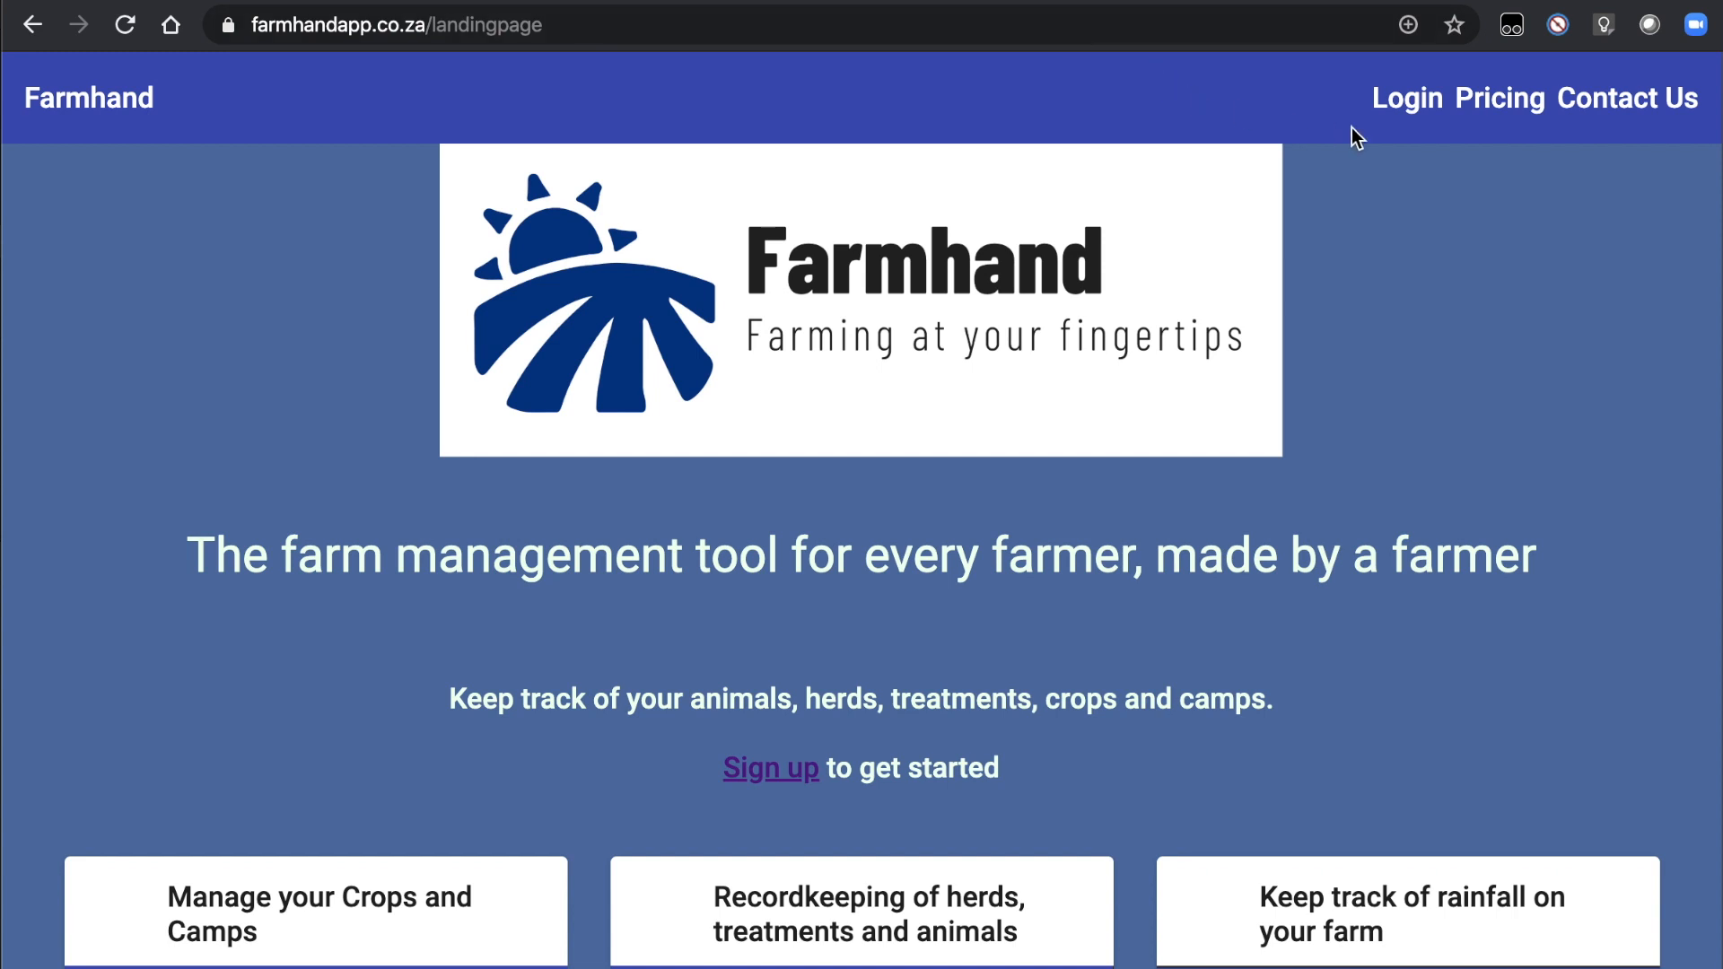
Log in to Farmhand with the account's saved email and password.
{"action": "left_click", "coordinate": [1407, 111]}
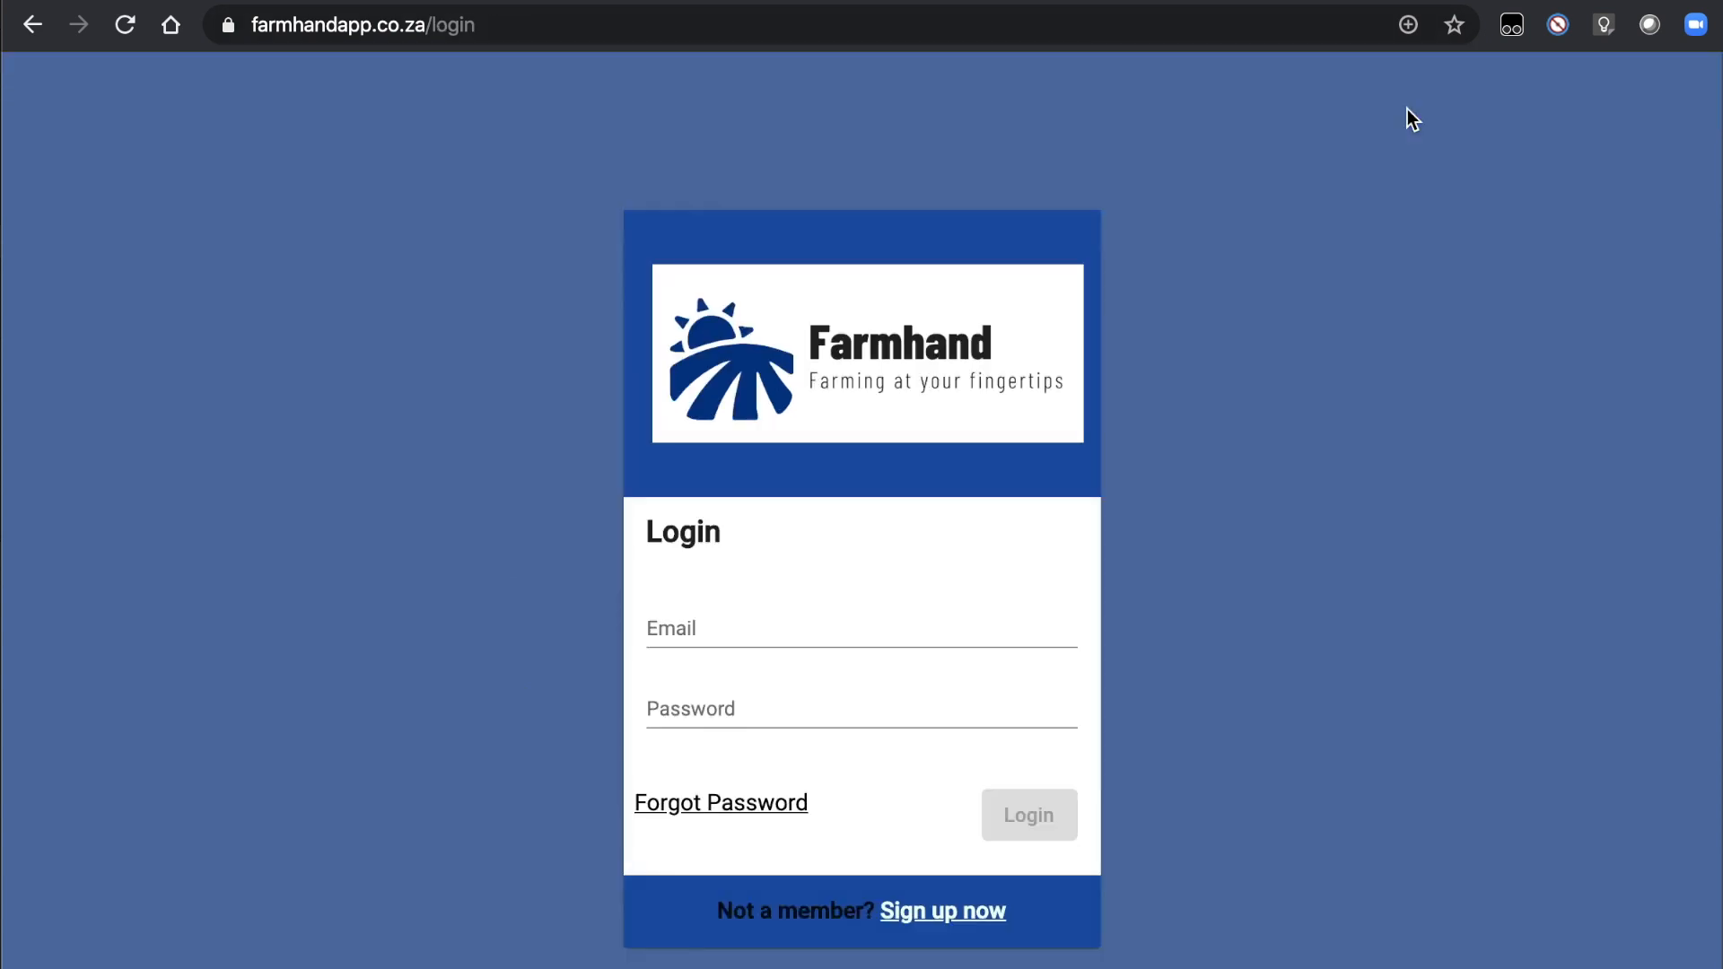
{"action": "left_click", "coordinate": [978, 915]}
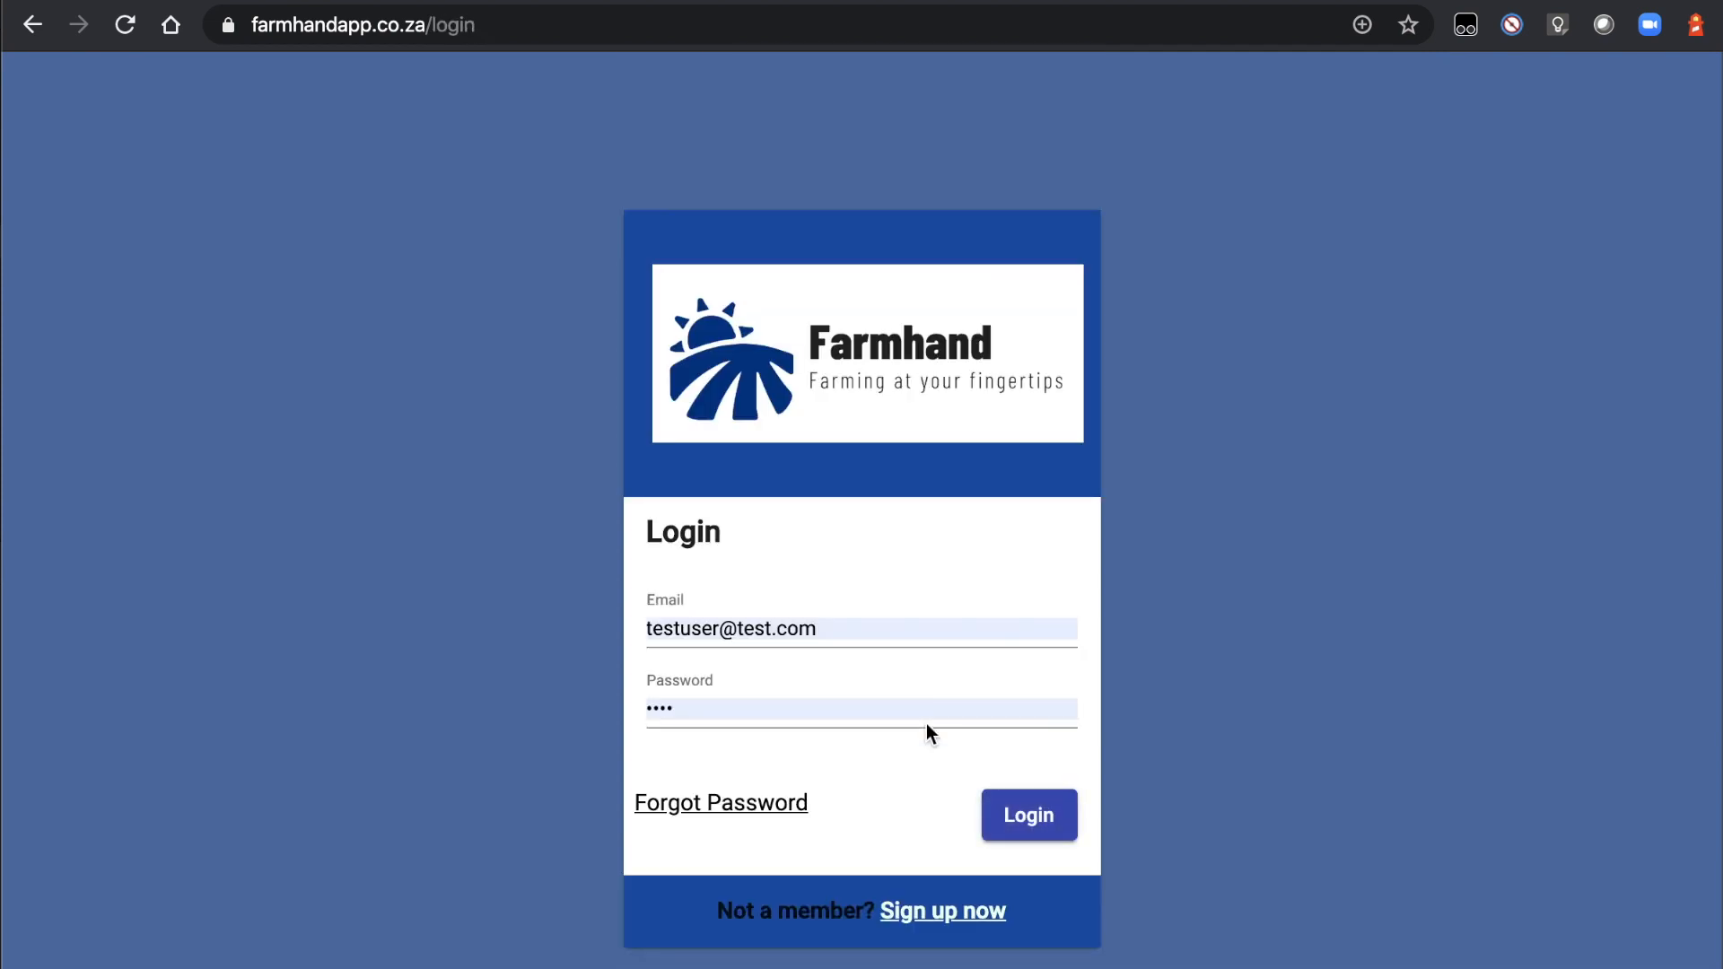
{"action": "left_click", "coordinate": [1034, 823]}
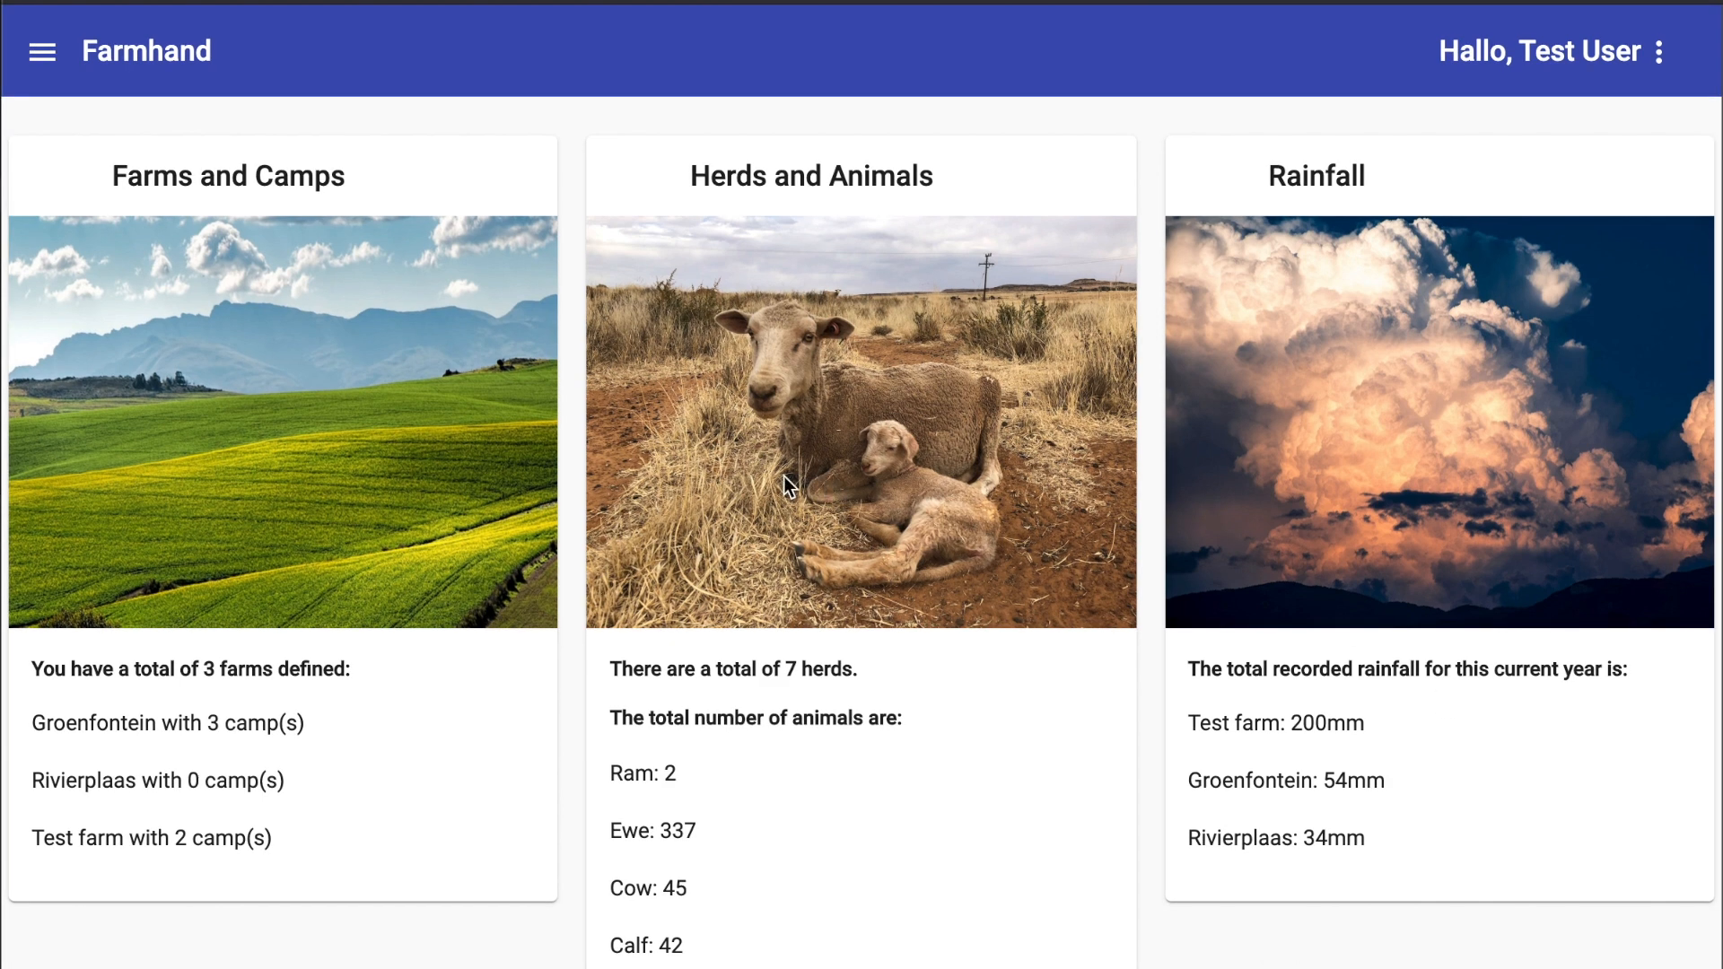
Add a new farm named "Demo farm" in the Camps section.
{"action": "left_click", "coordinate": [41, 54]}
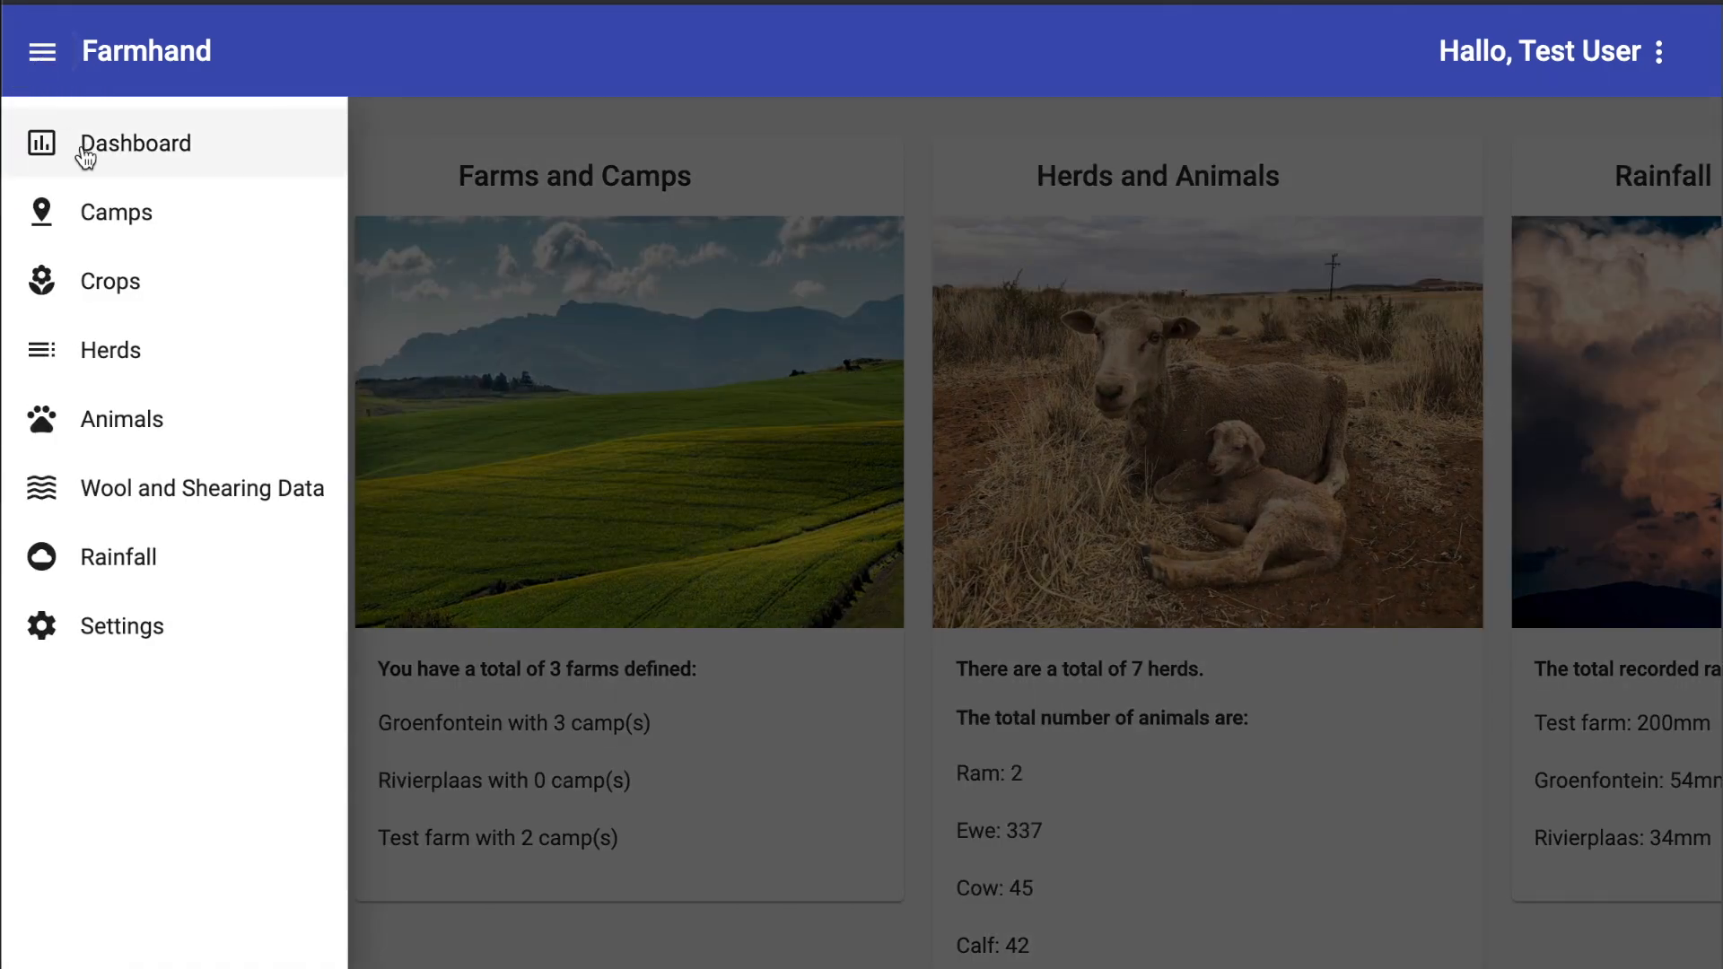
{"action": "left_click", "coordinate": [102, 226]}
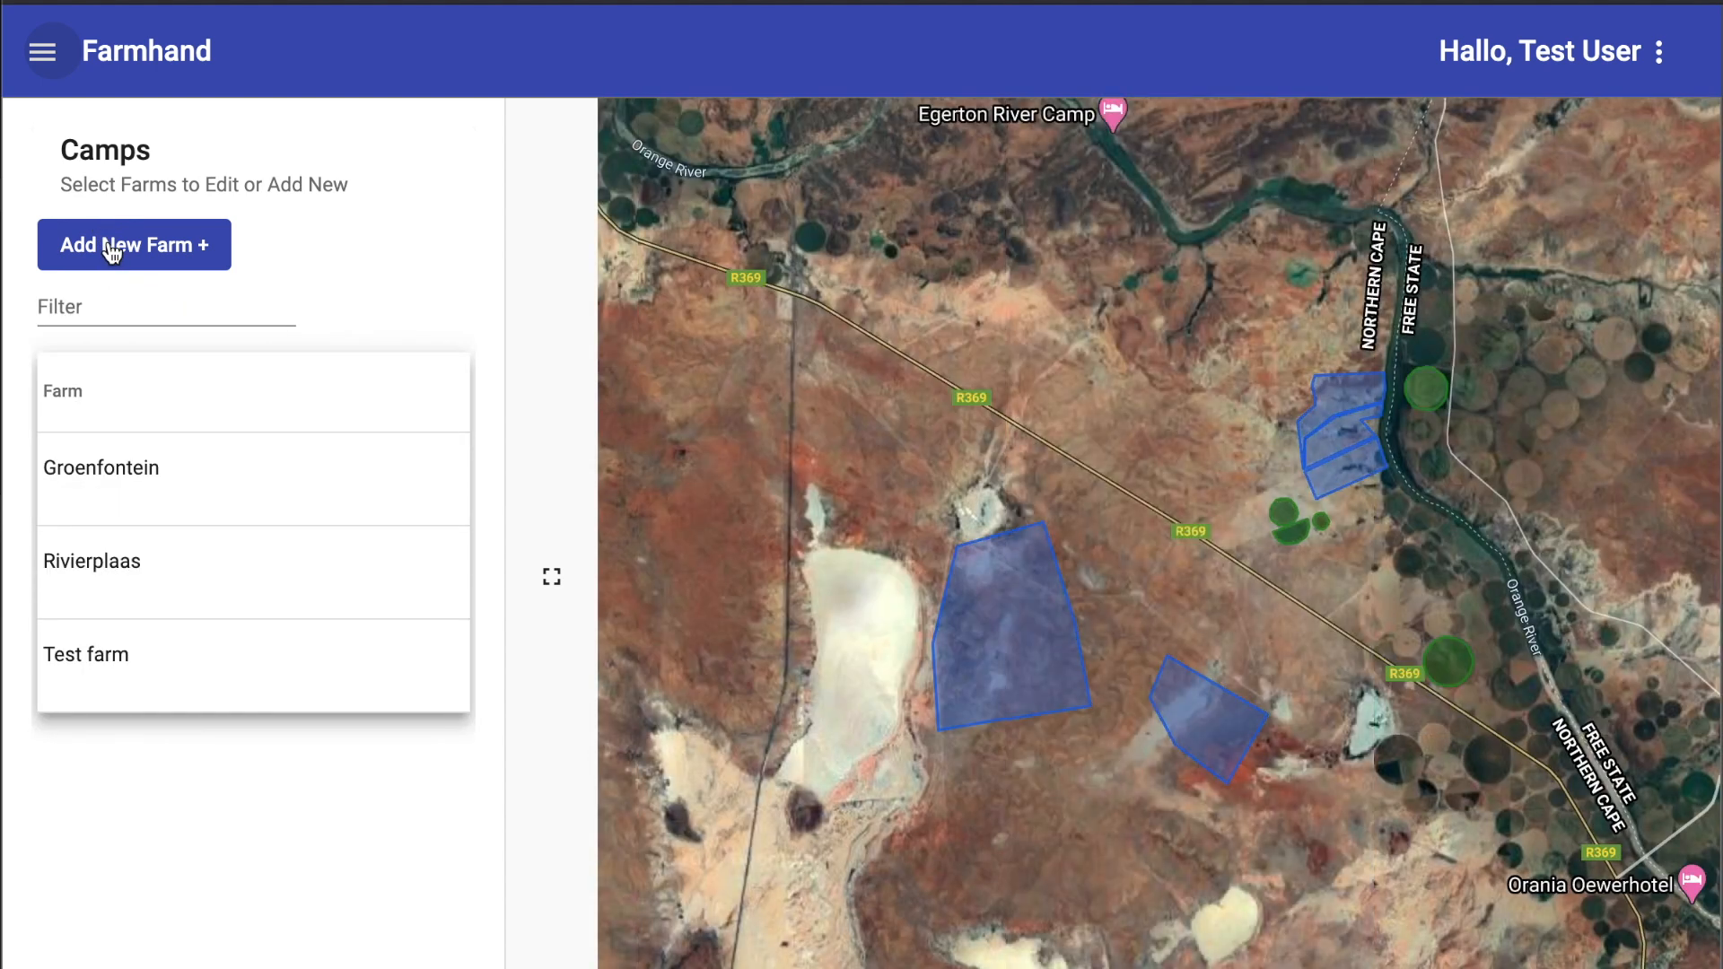
{"action": "left_click", "coordinate": [112, 252]}
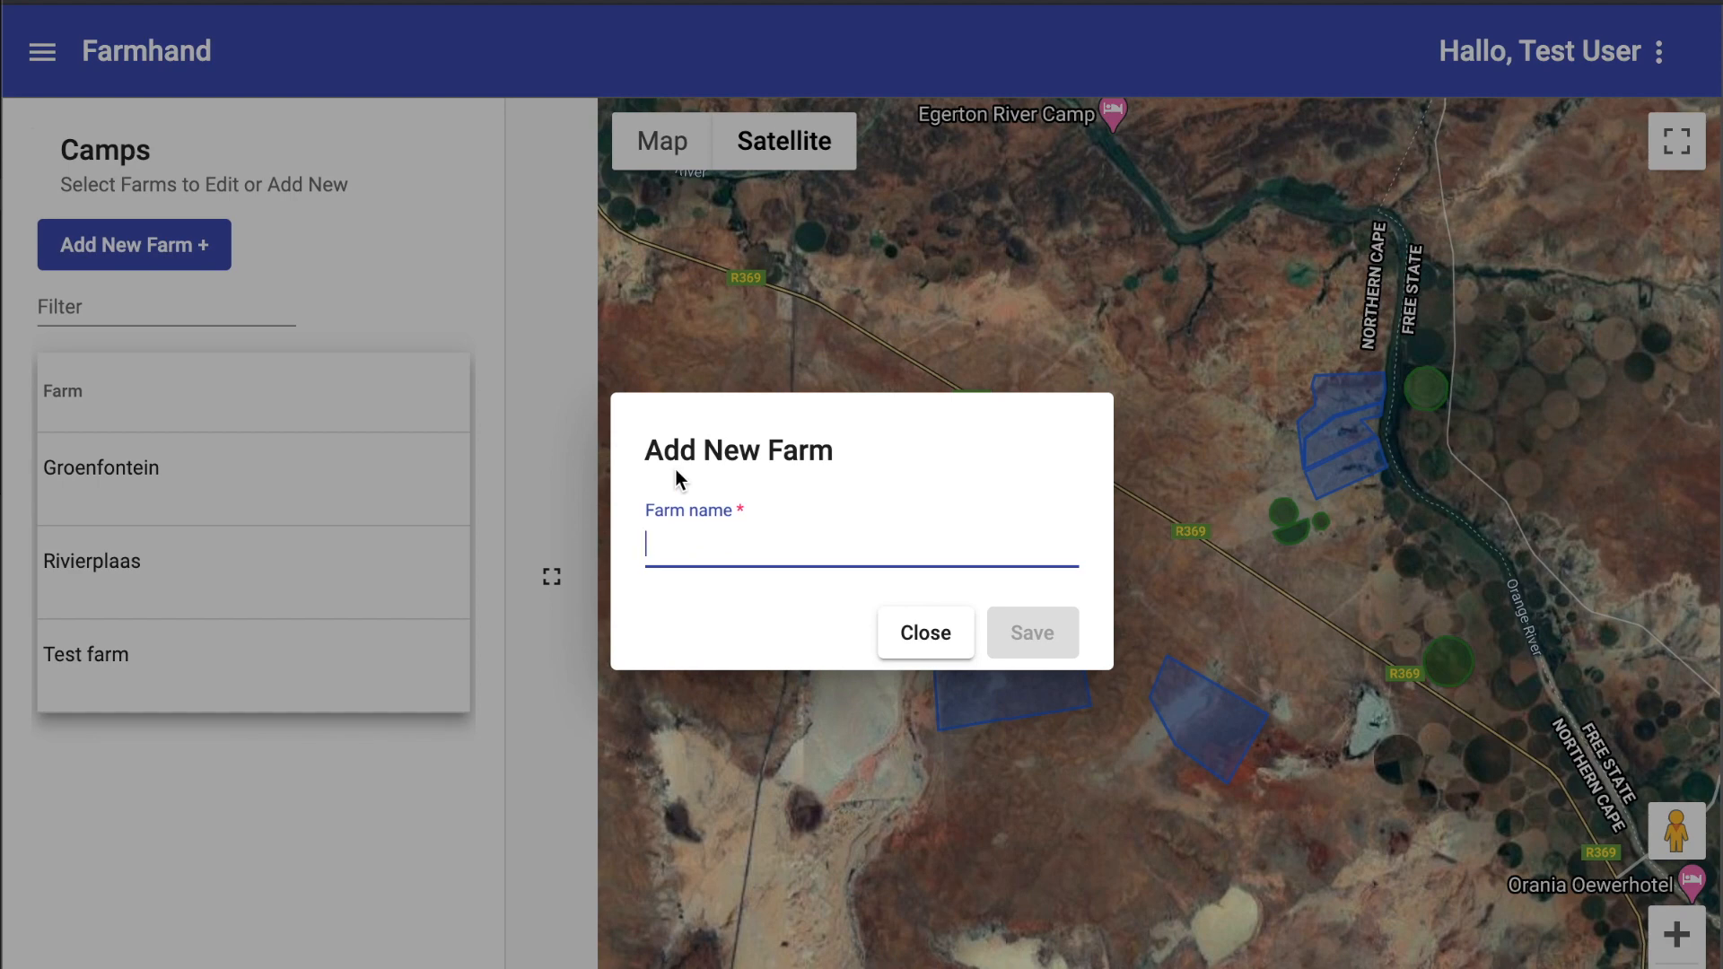
{"action": "type", "text": "Demo "}
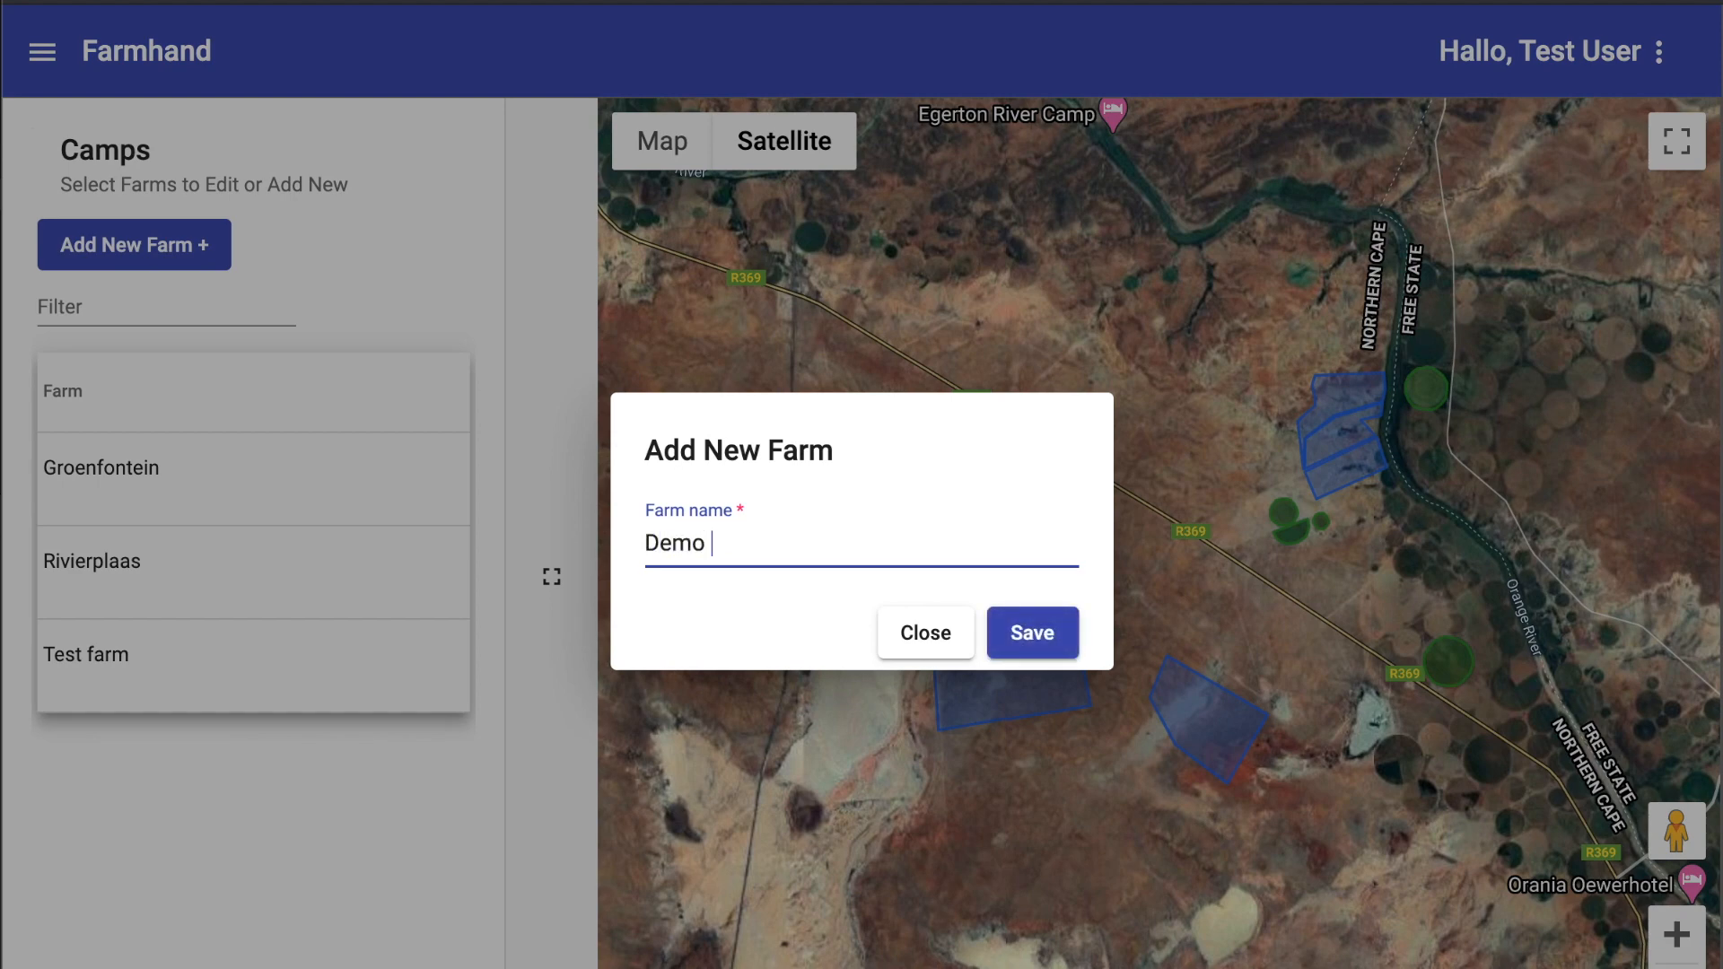
{"action": "type", "text": "farm"}
{"action": "left_click", "coordinate": [1044, 637]}
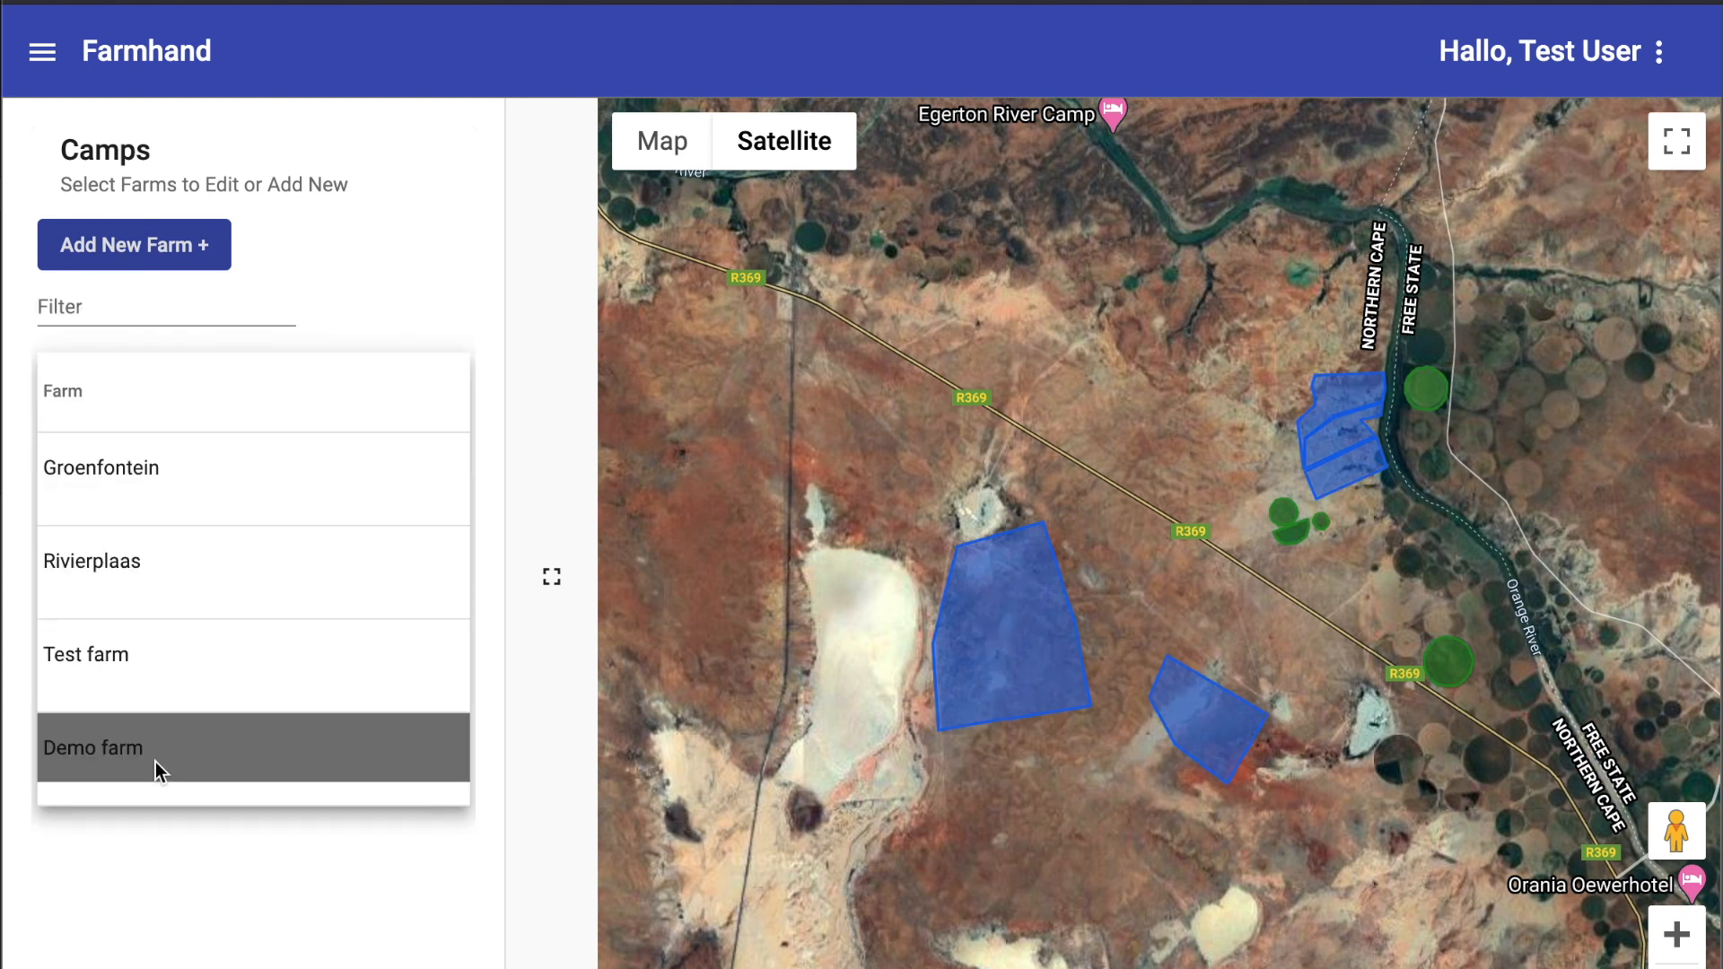
Start a new camp under Demo farm and name it "demo camp".
{"action": "left_click", "coordinate": [154, 762]}
{"action": "scroll", "coordinate": [193, 757], "scroll_direction": "down", "scroll_amount": 1}
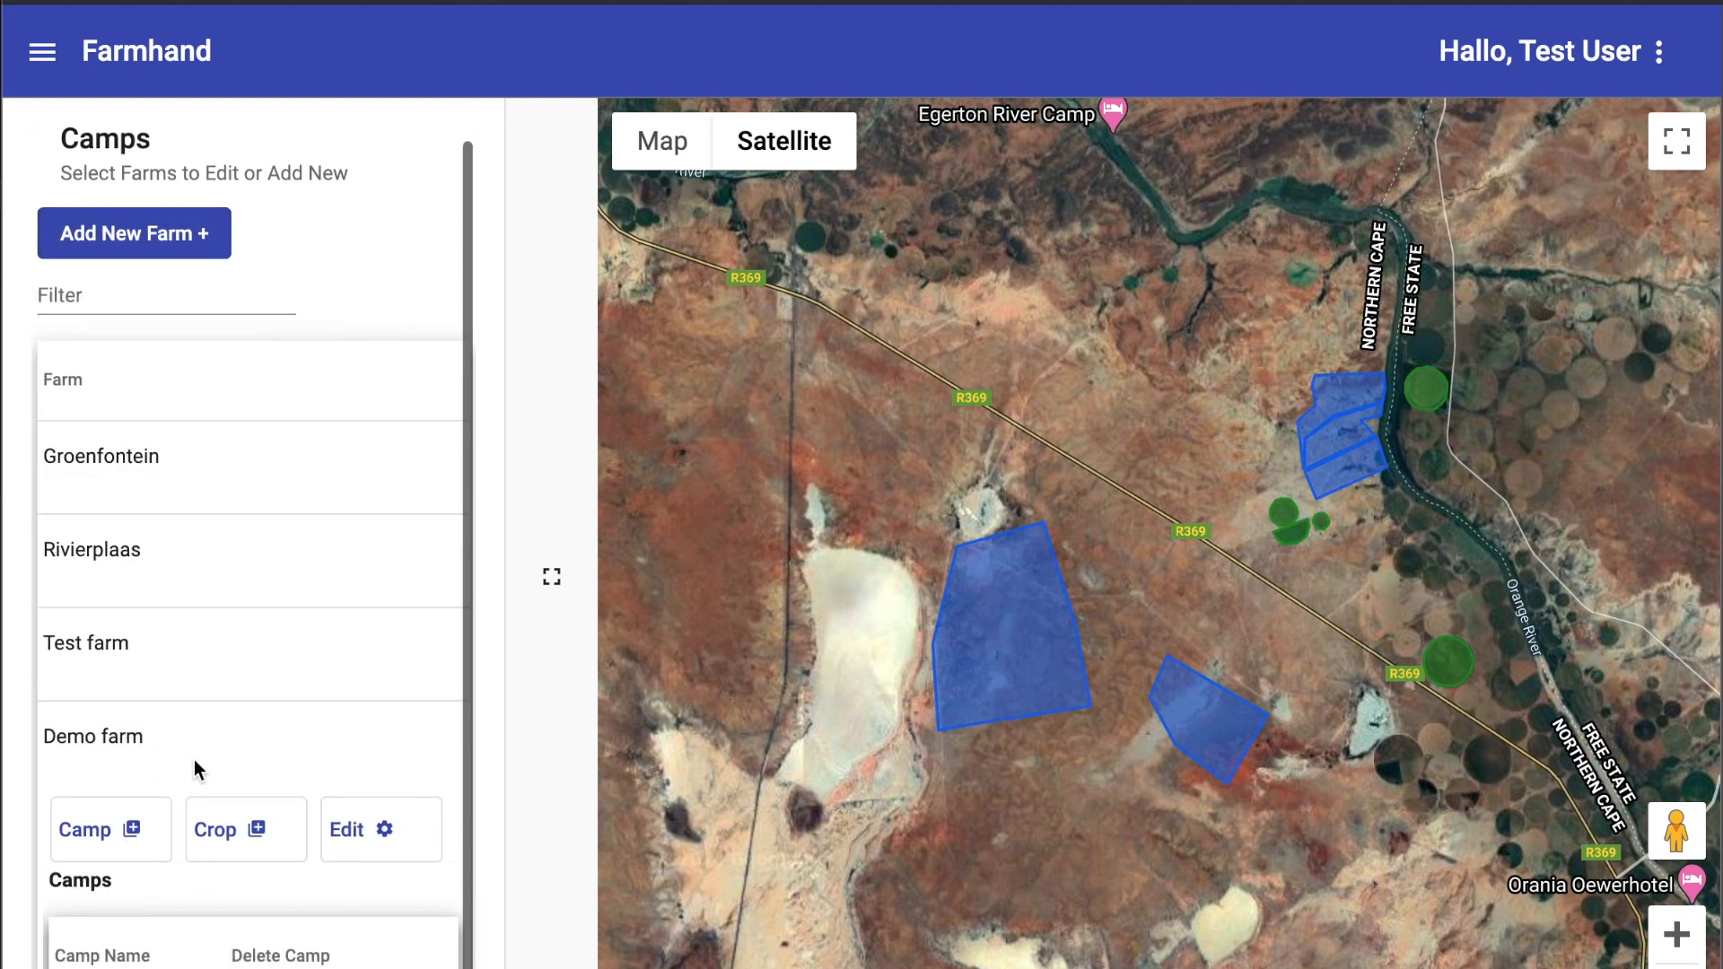
{"action": "left_click", "coordinate": [131, 843]}
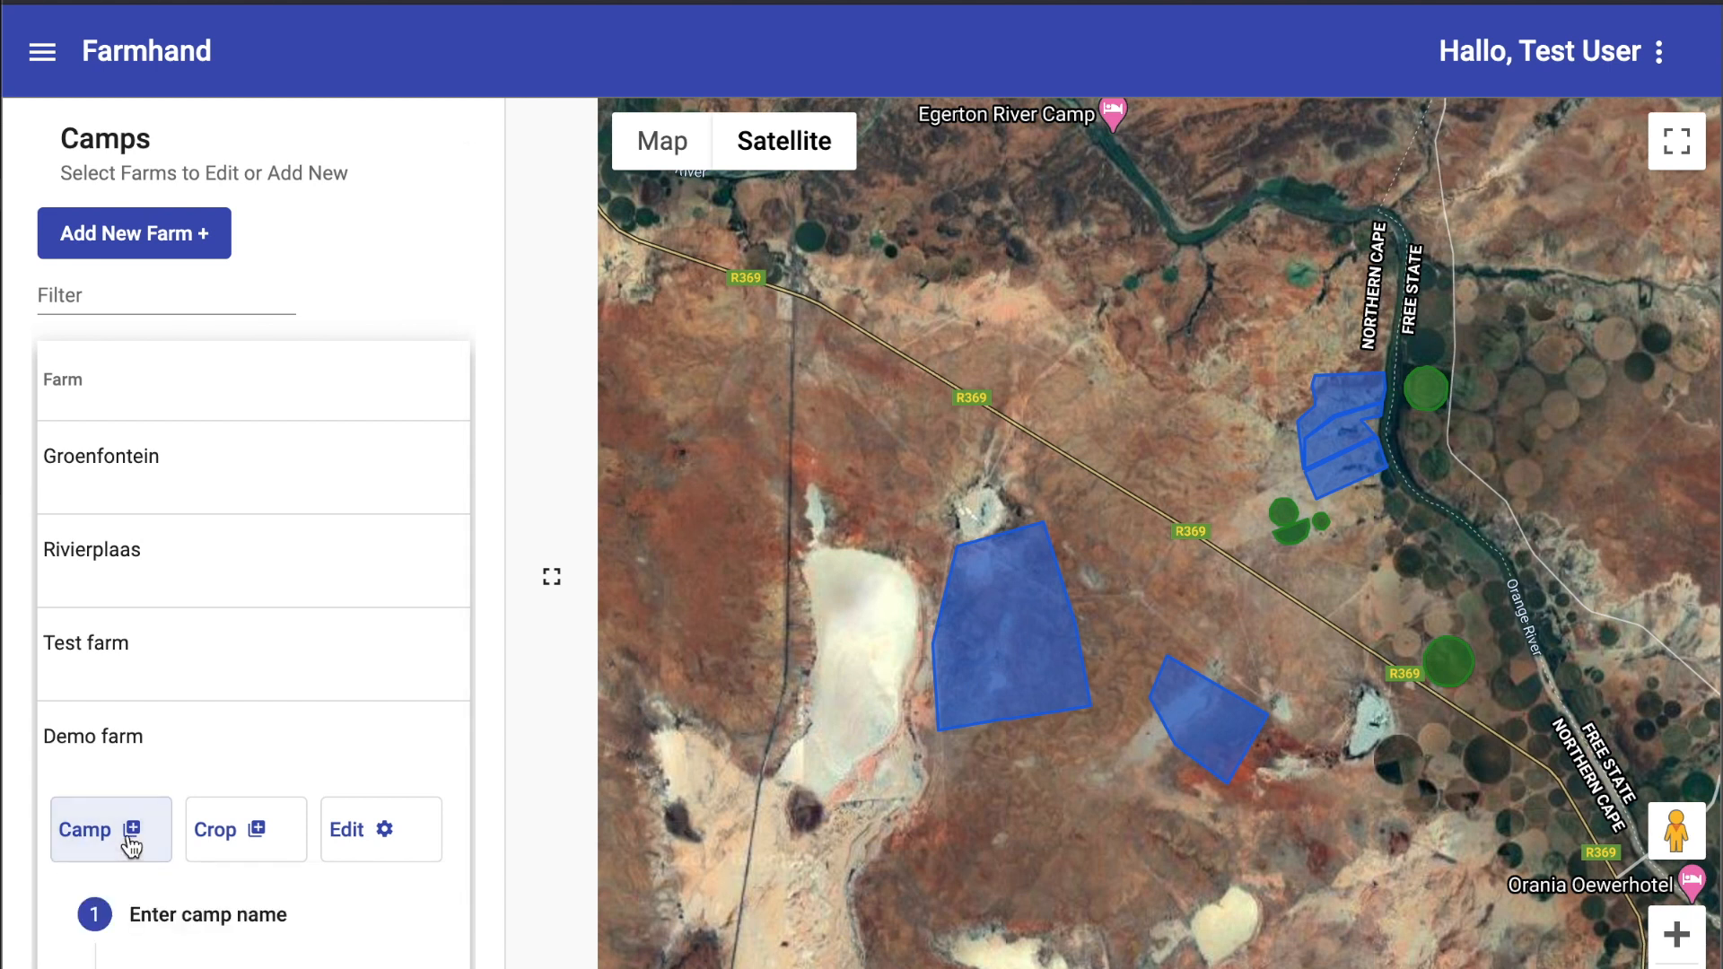
{"action": "scroll", "coordinate": [131, 847], "scroll_direction": "down", "scroll_amount": 2}
{"action": "left_click", "coordinate": [168, 800]}
{"action": "type", "text": "demo camp"}
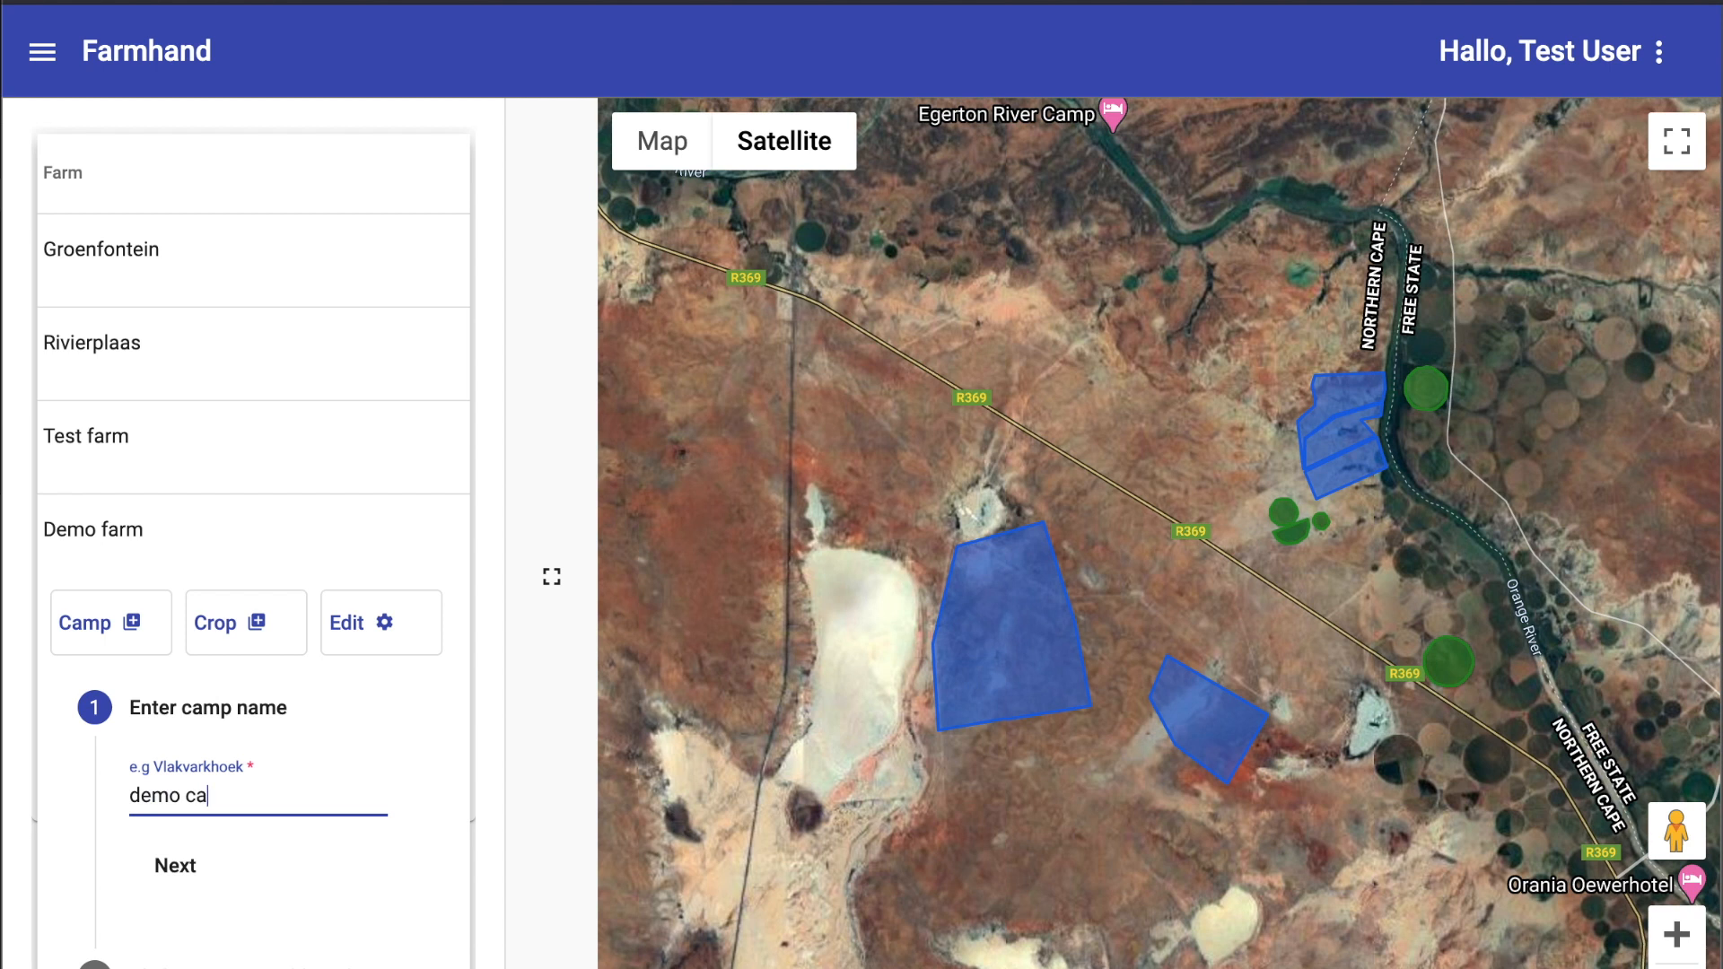
{"action": "left_click", "coordinate": [177, 866]}
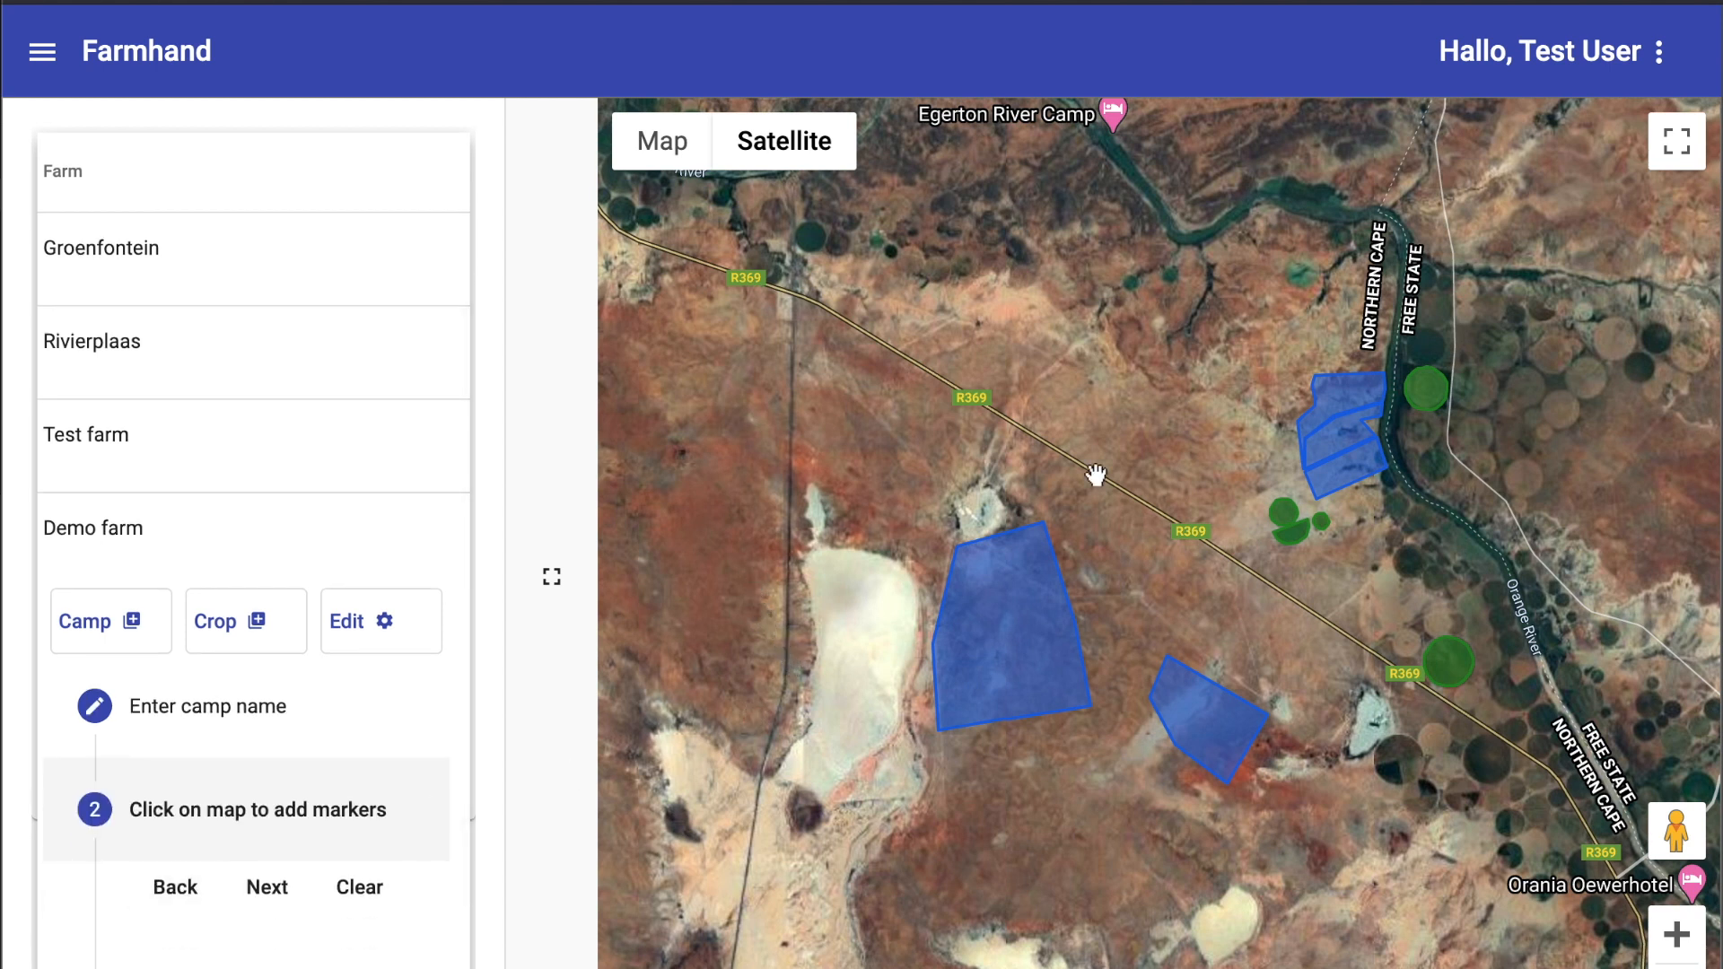
Mark the camp's outline with six points on the map, just north of the R369 road and west of the existing riverside camps.
{"action": "left_click", "coordinate": [1049, 286]}
{"action": "left_click", "coordinate": [1144, 293]}
{"action": "left_click", "coordinate": [1155, 343]}
{"action": "left_click", "coordinate": [1122, 411]}
{"action": "left_click", "coordinate": [1018, 371]}
{"action": "left_click", "coordinate": [1011, 333]}
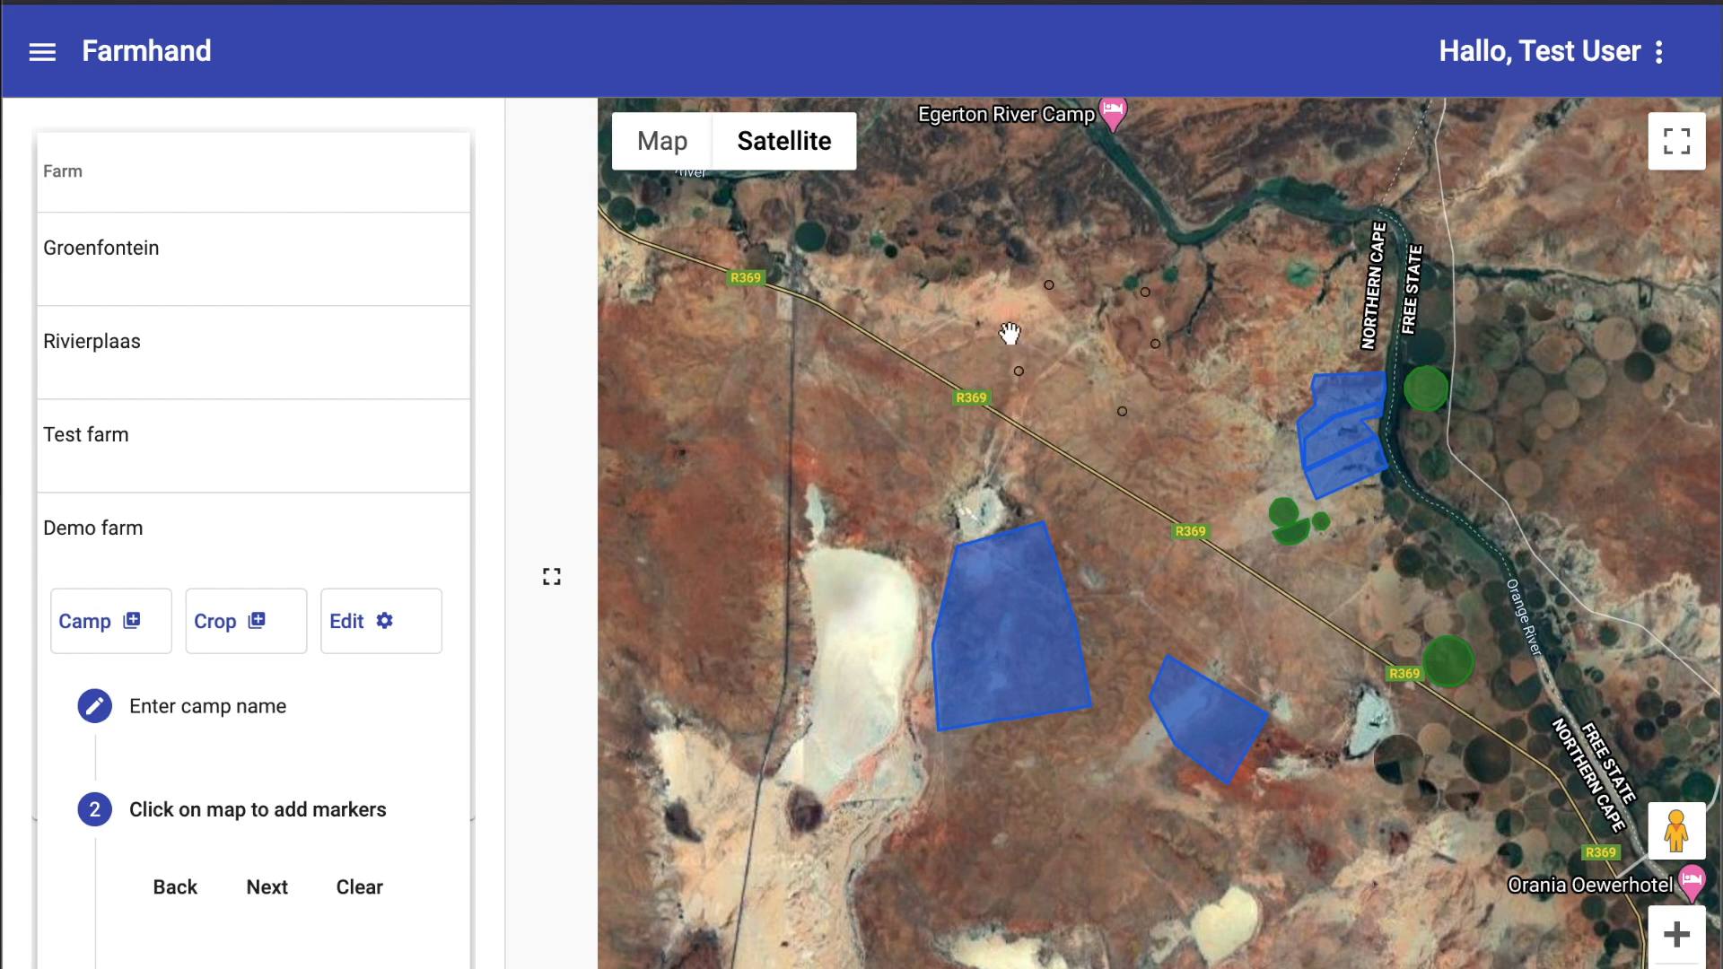
{"action": "left_click", "coordinate": [268, 888]}
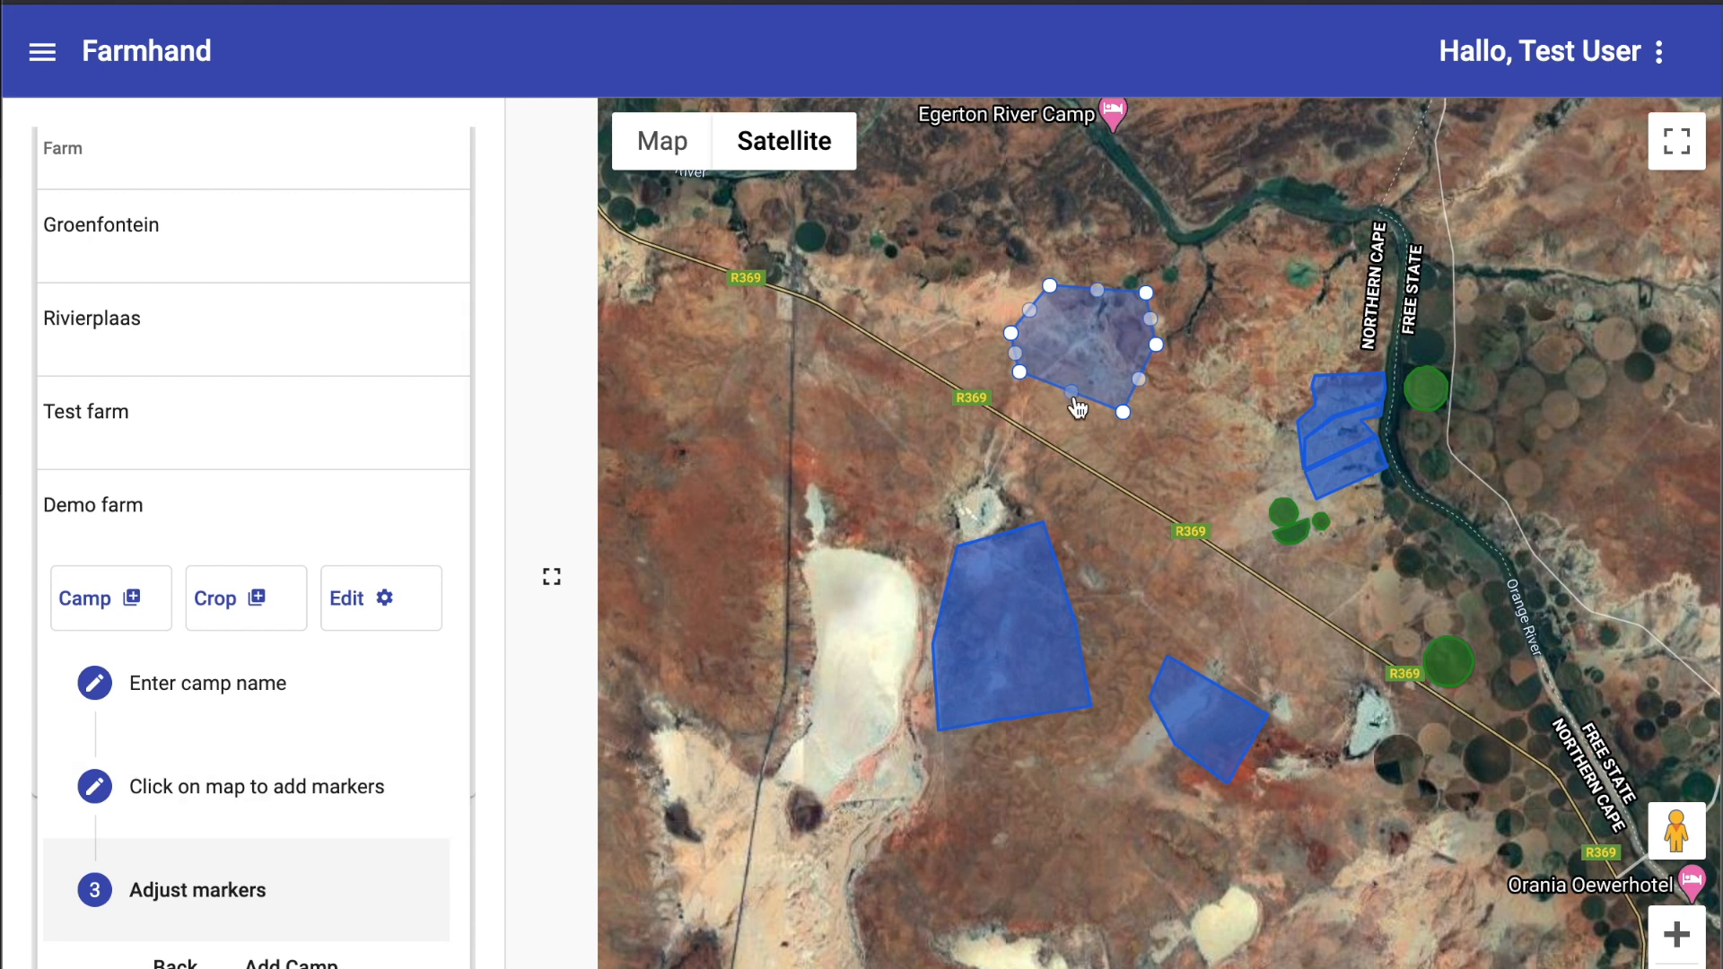
Reshape the camp outline by pulling its south, southeast and northeast edges outward, and add the camp to the farm.
{"action": "left_click_drag", "start_coordinate": [1070, 392], "coordinate": [1066, 439]}
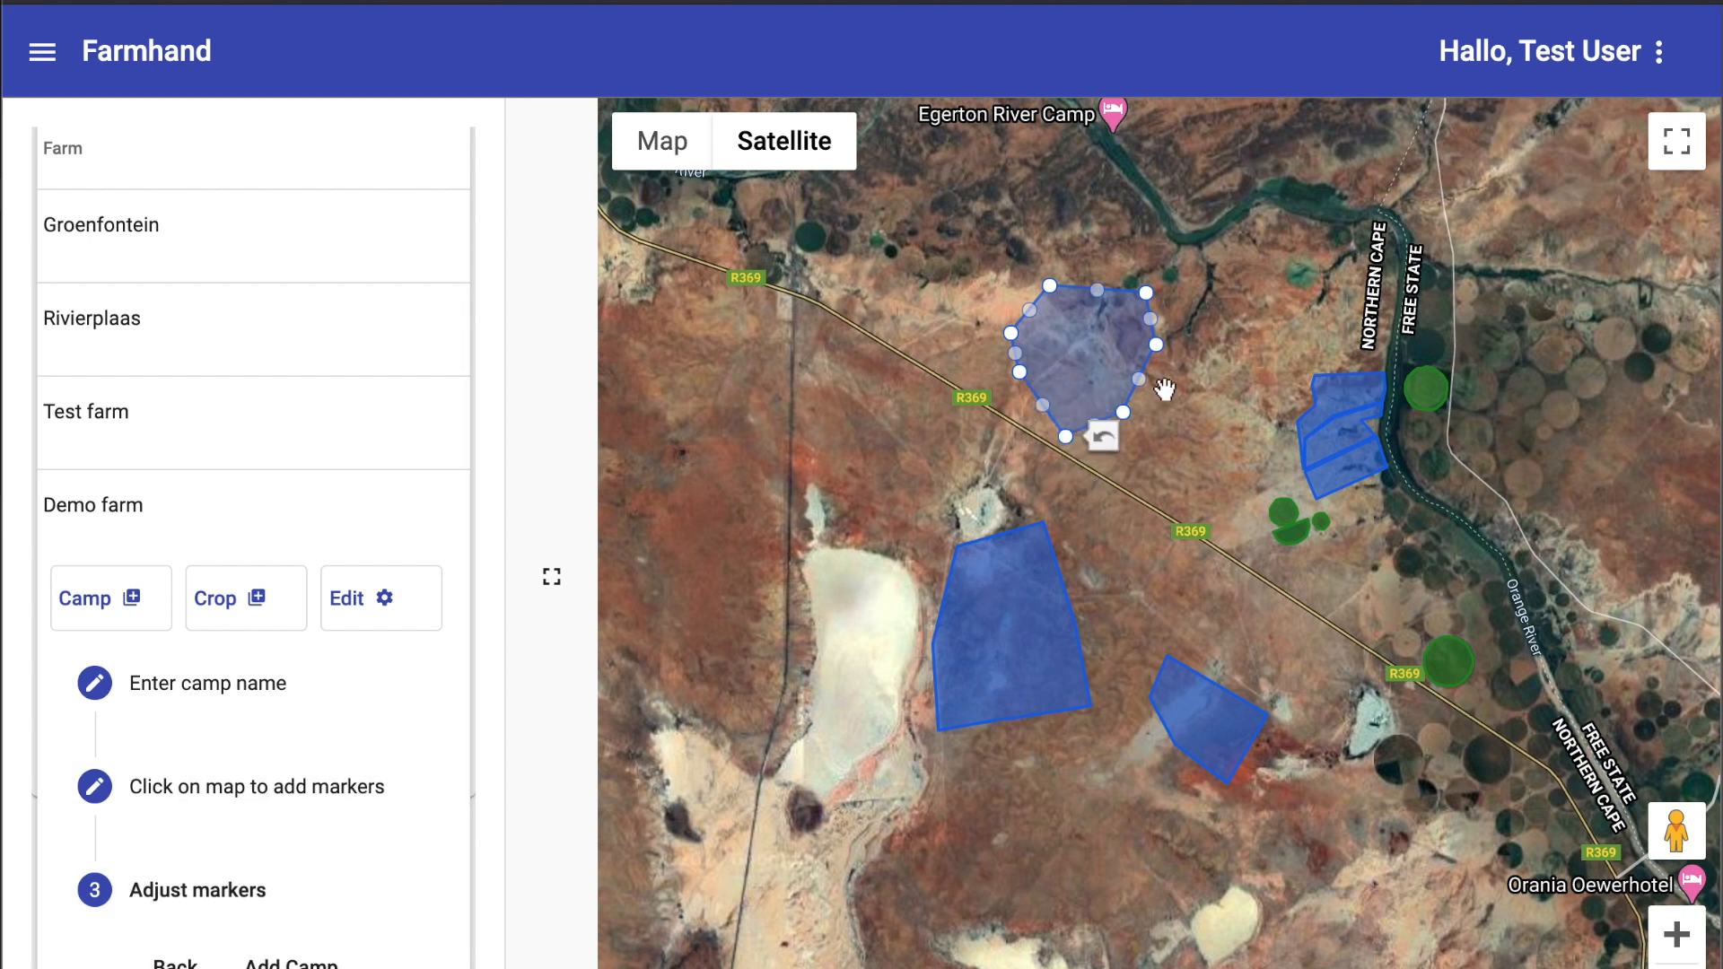
{"action": "left_click_drag", "start_coordinate": [1139, 381], "coordinate": [1225, 434]}
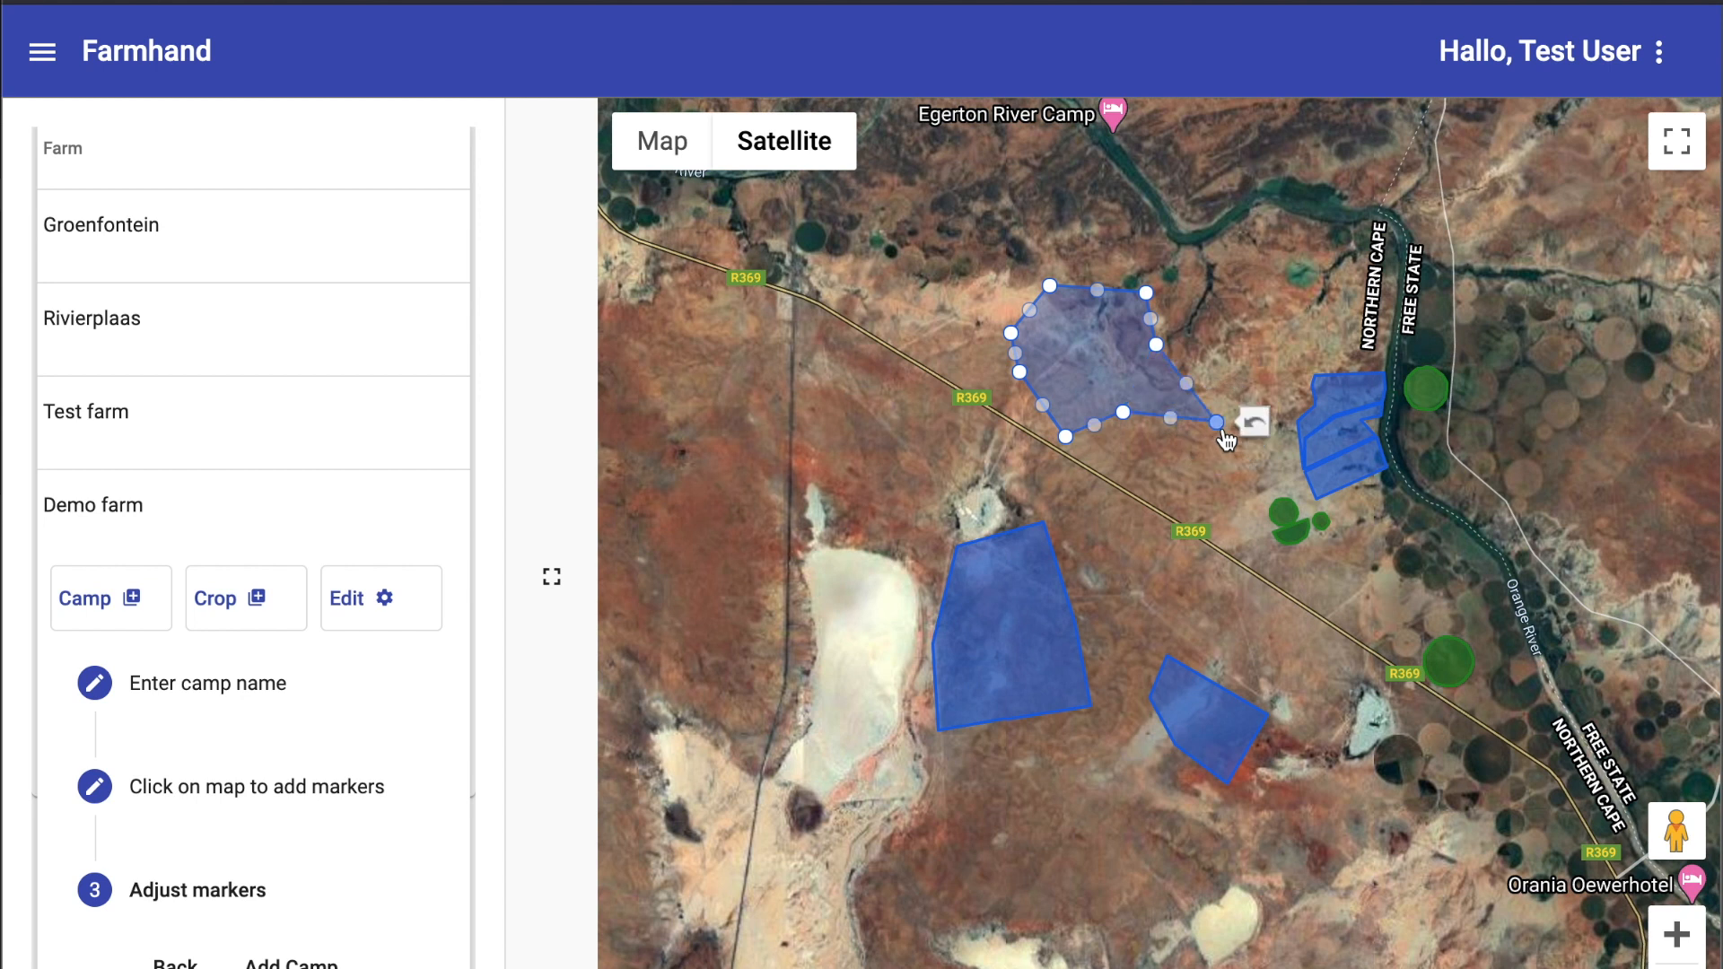
{"action": "left_click_drag", "start_coordinate": [1153, 321], "coordinate": [1188, 306]}
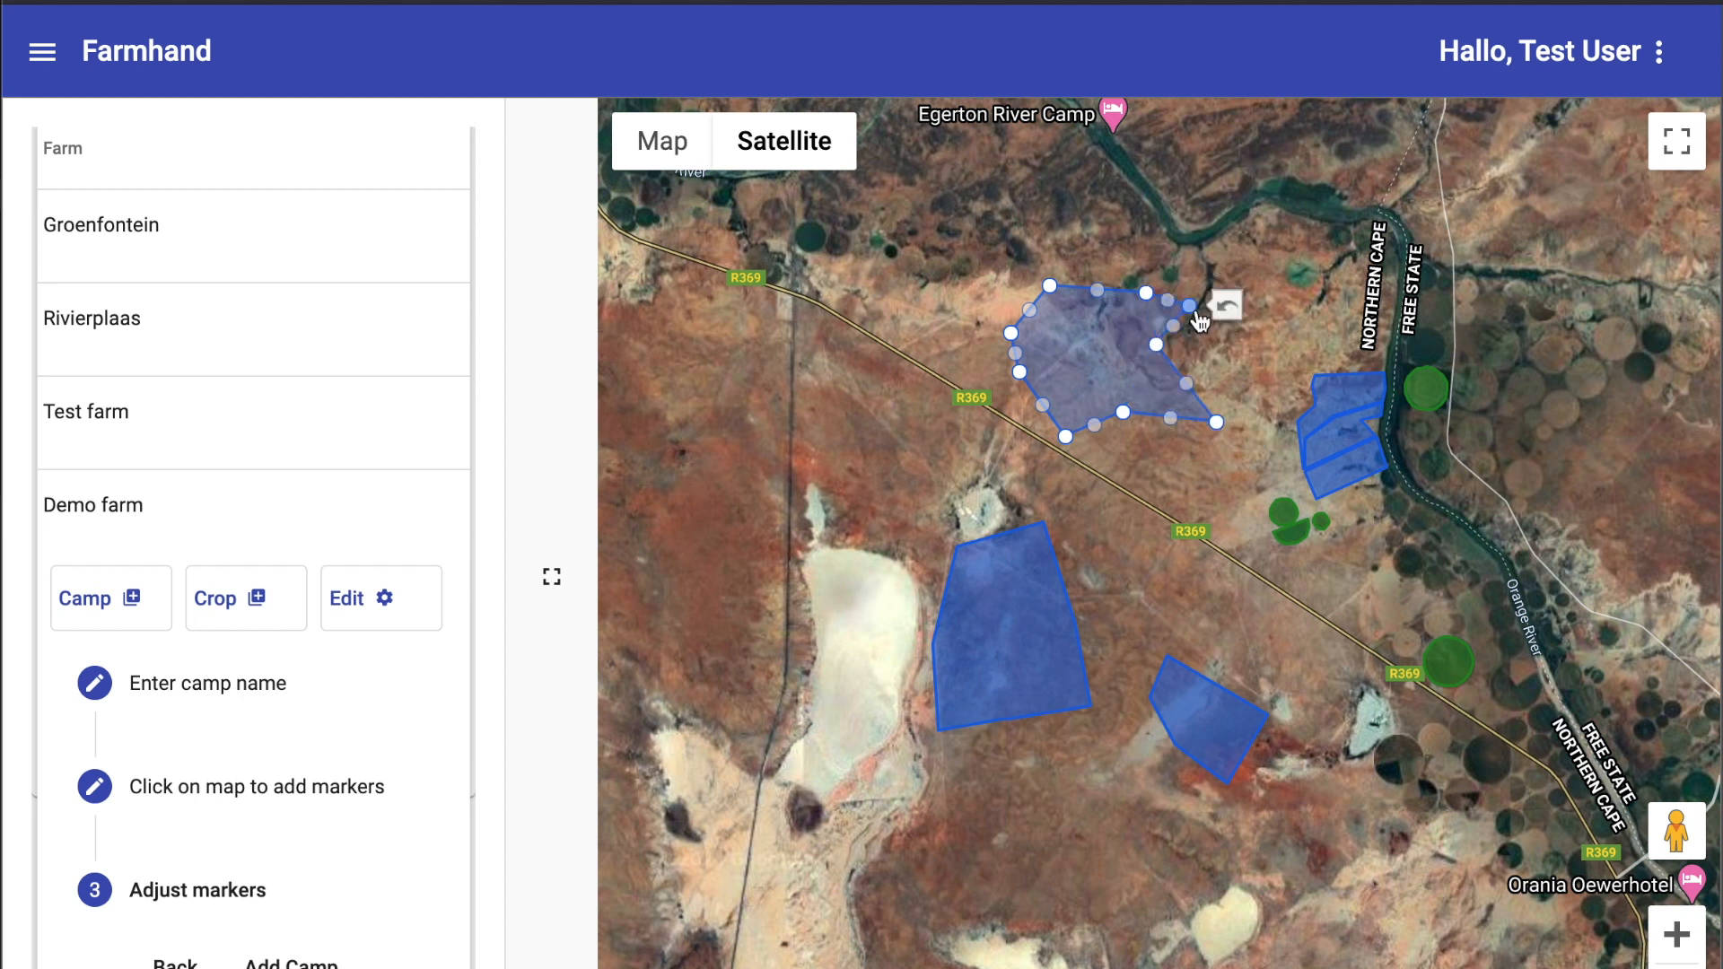
{"action": "scroll", "coordinate": [323, 902], "scroll_direction": "down", "scroll_amount": 1}
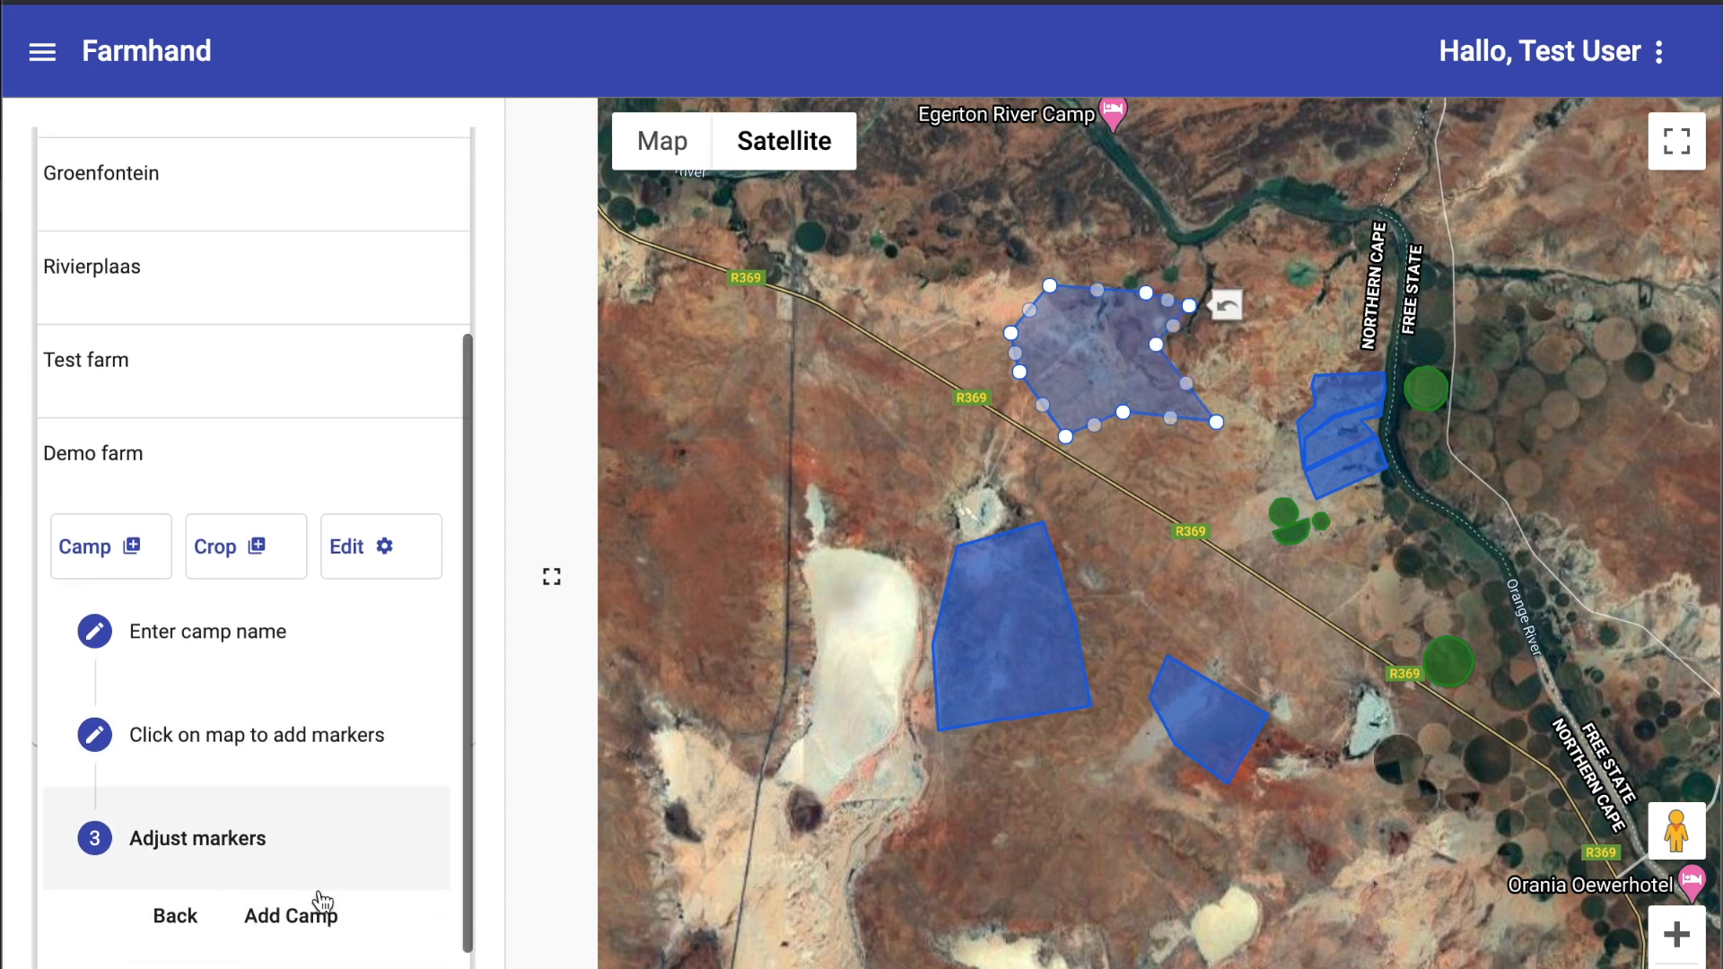
{"action": "left_click", "coordinate": [313, 923]}
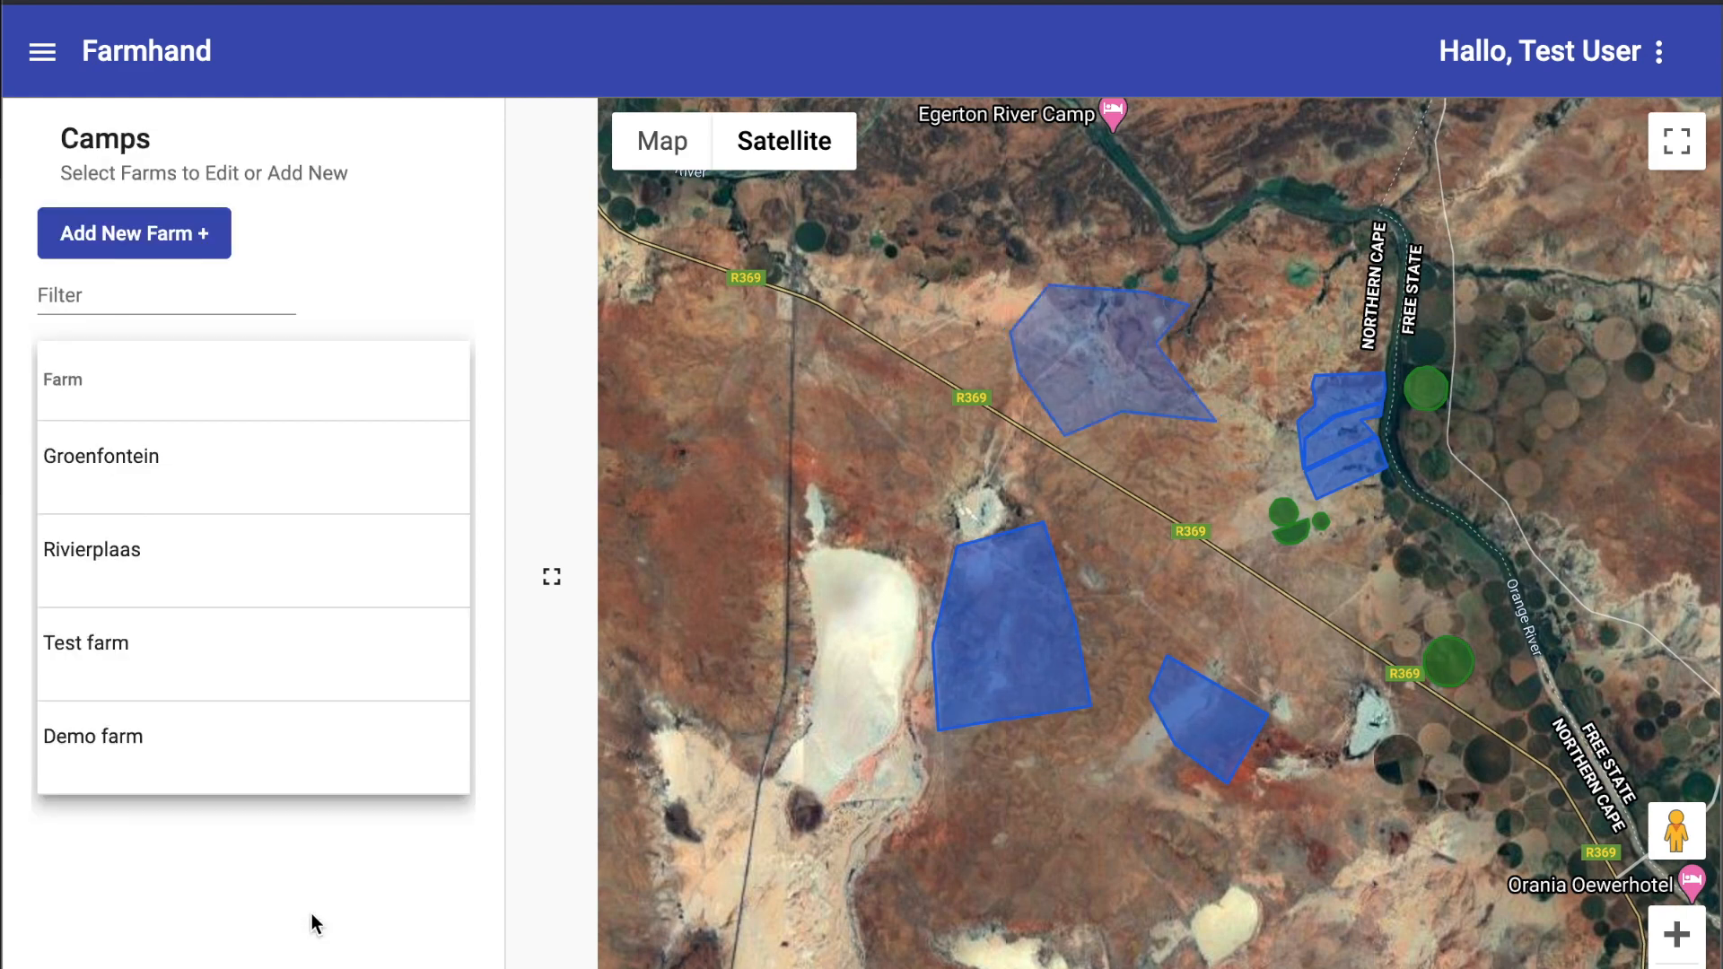
Start a new crop under Demo farm and name it "Demo Crop".
{"action": "left_click", "coordinate": [135, 731]}
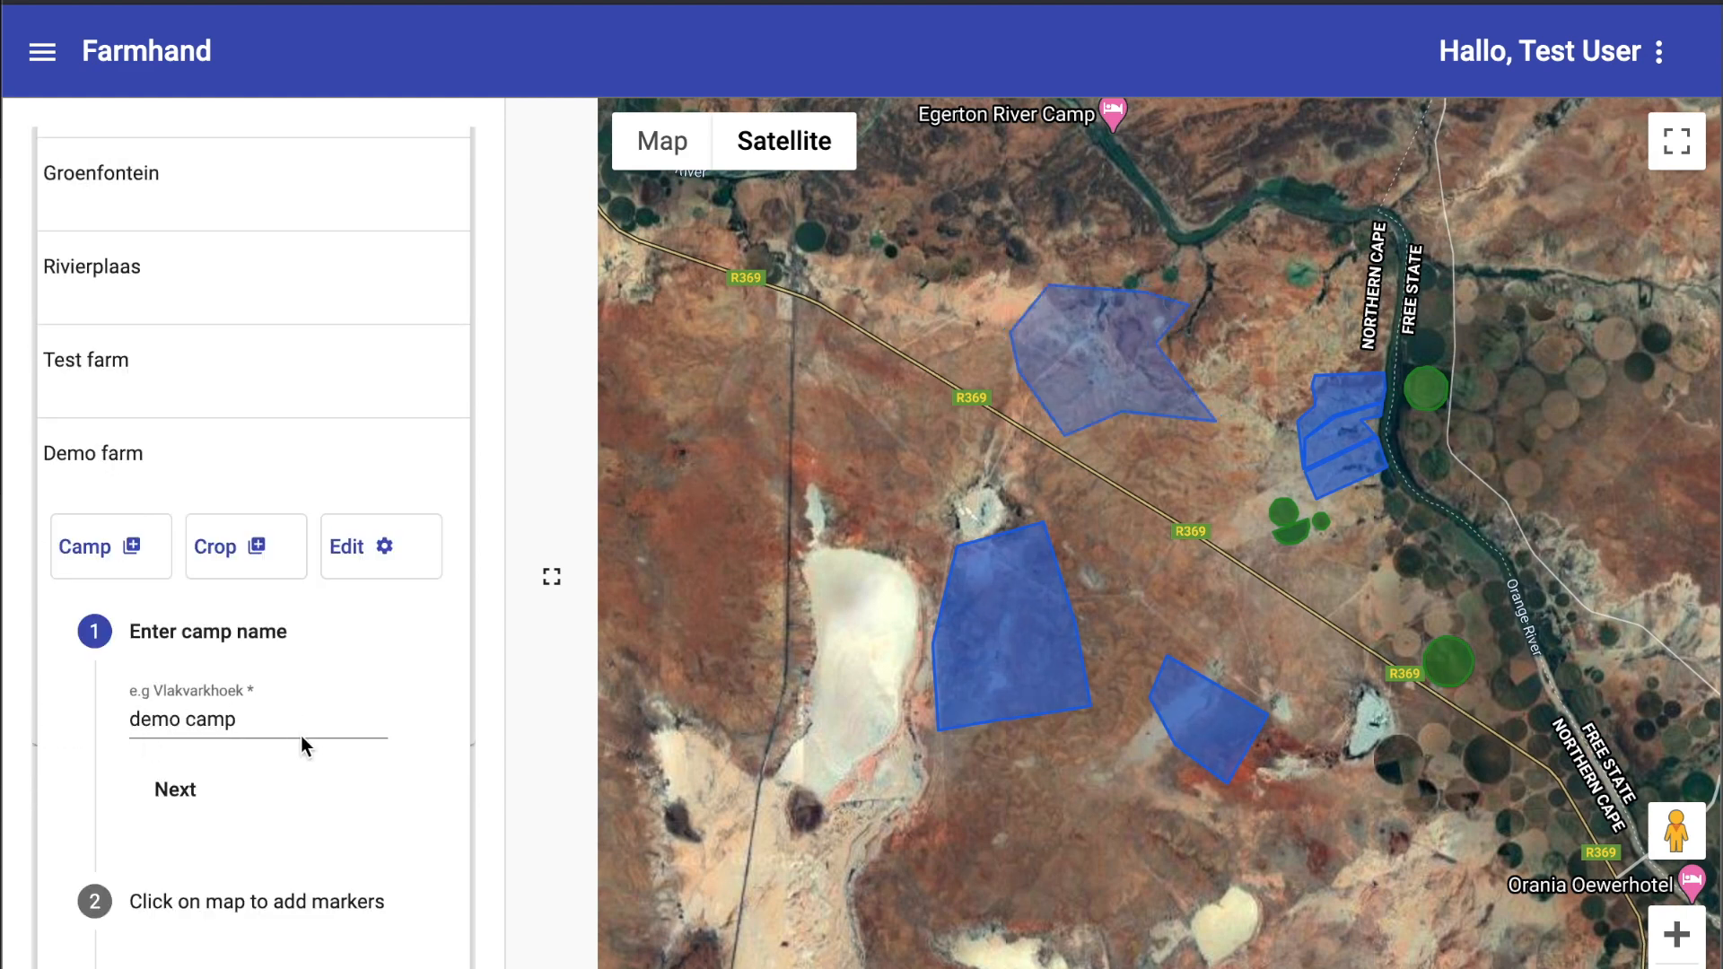
{"action": "scroll", "coordinate": [302, 736], "scroll_direction": "down", "scroll_amount": 3}
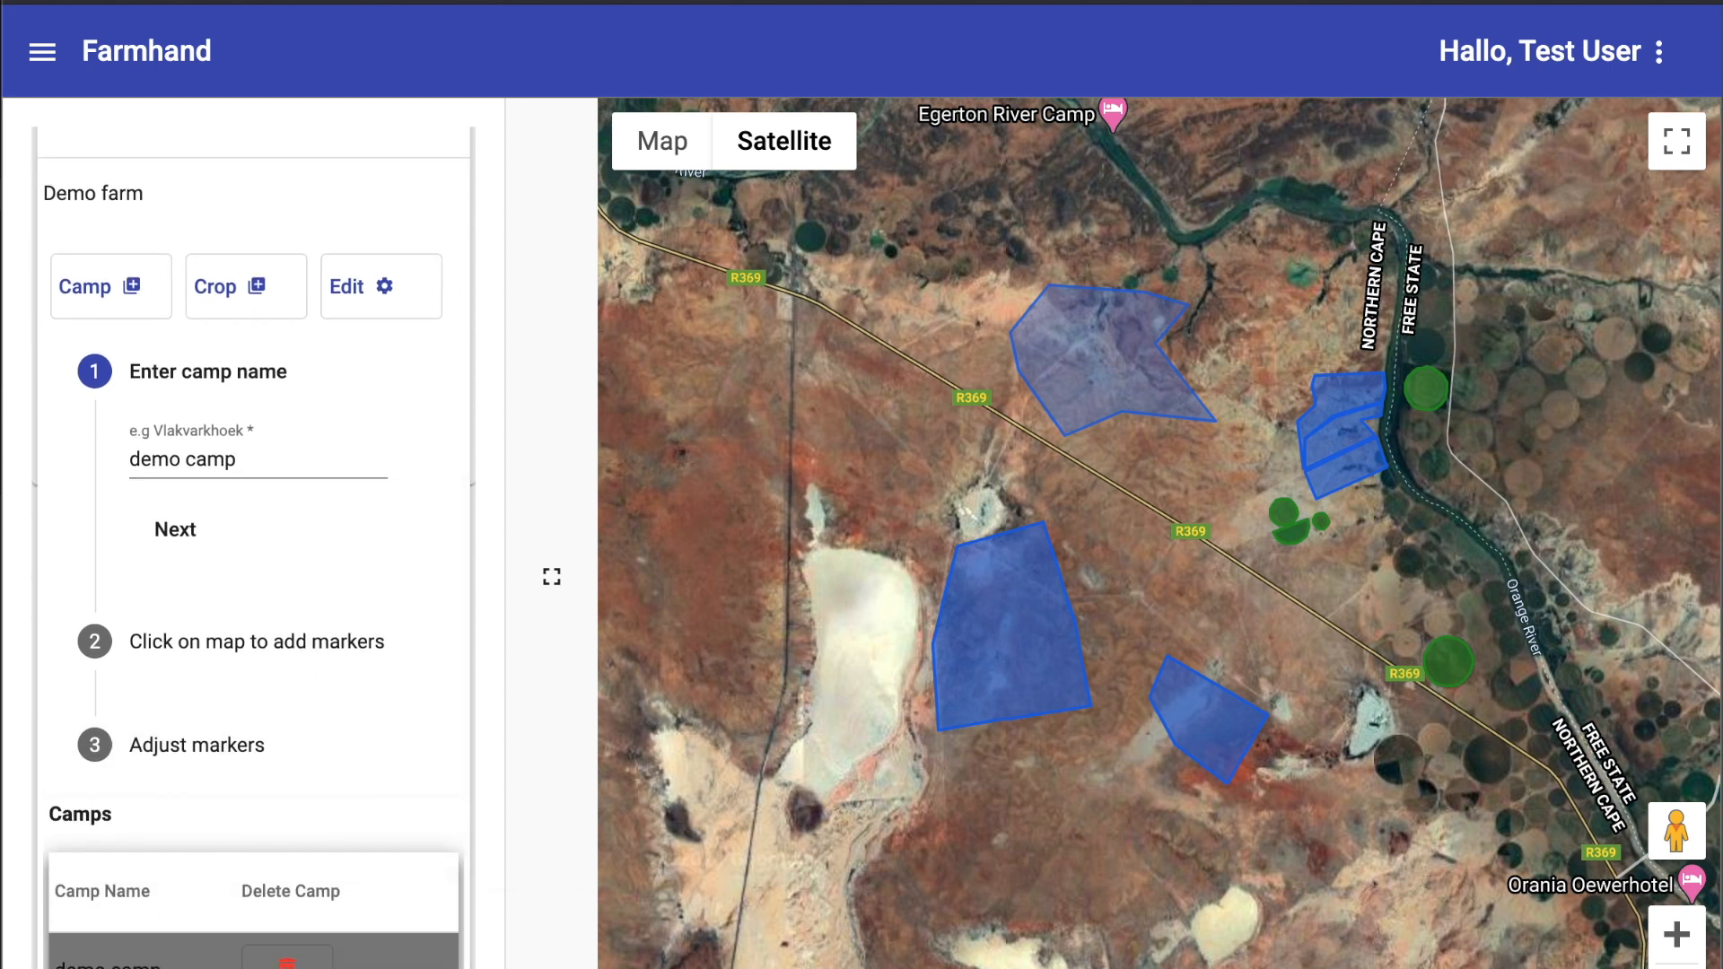
{"action": "left_click", "coordinate": [247, 289]}
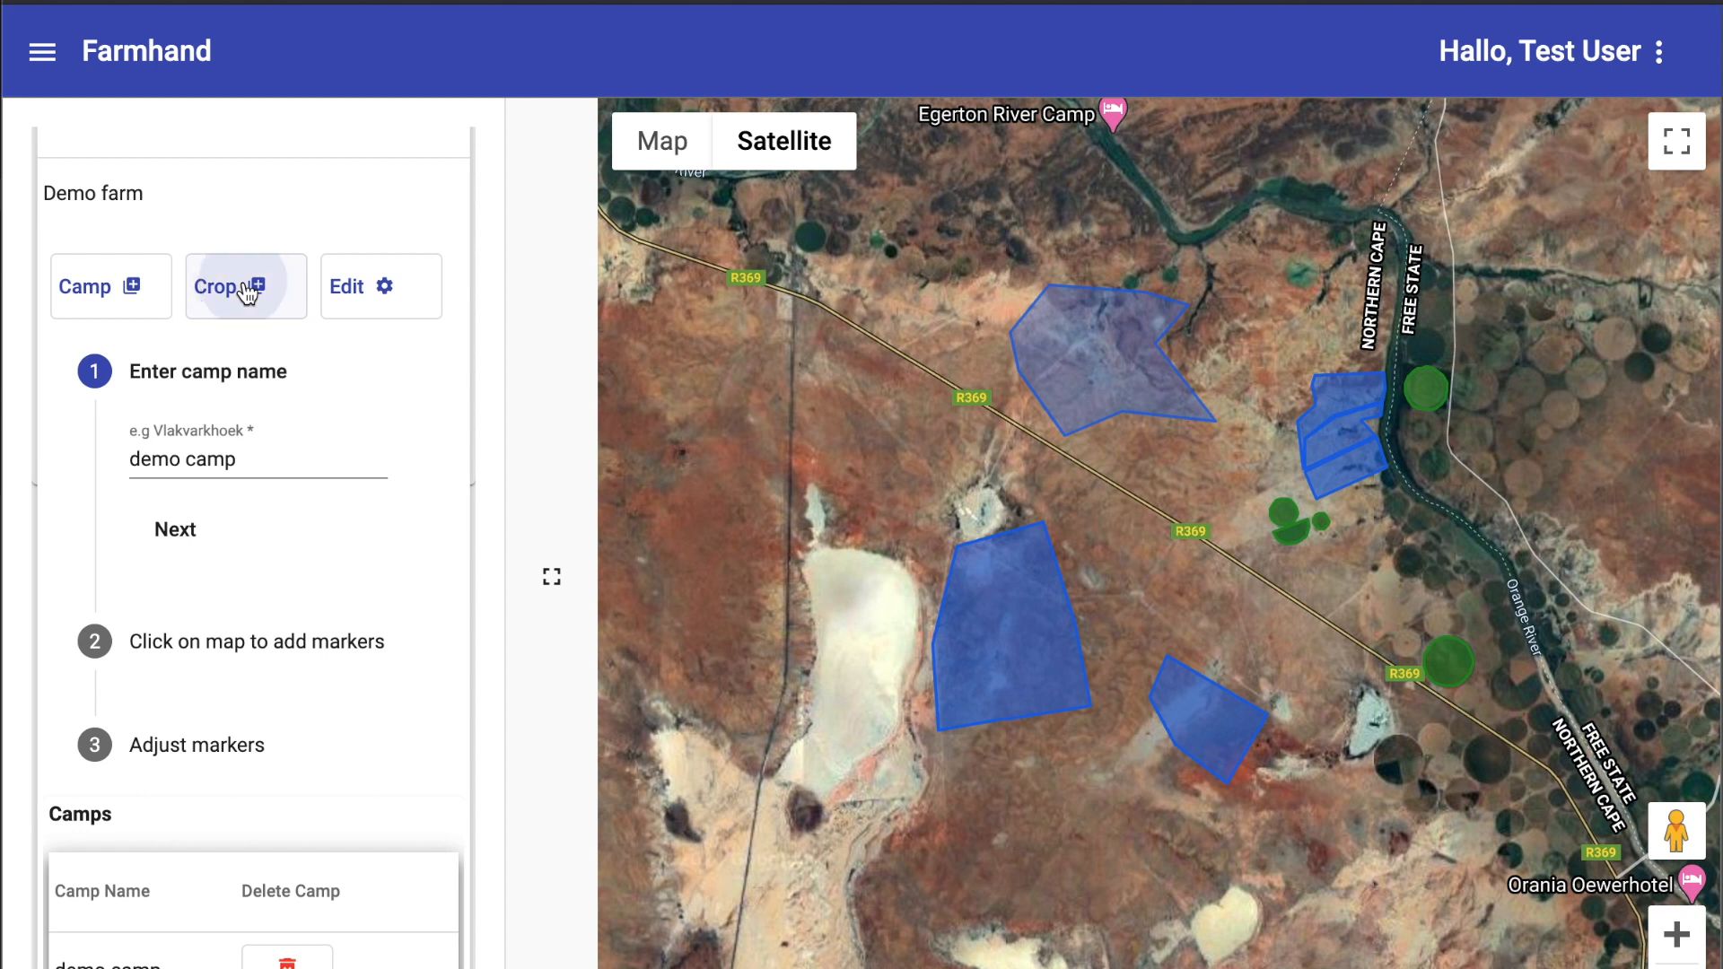
{"action": "left_click", "coordinate": [196, 455]}
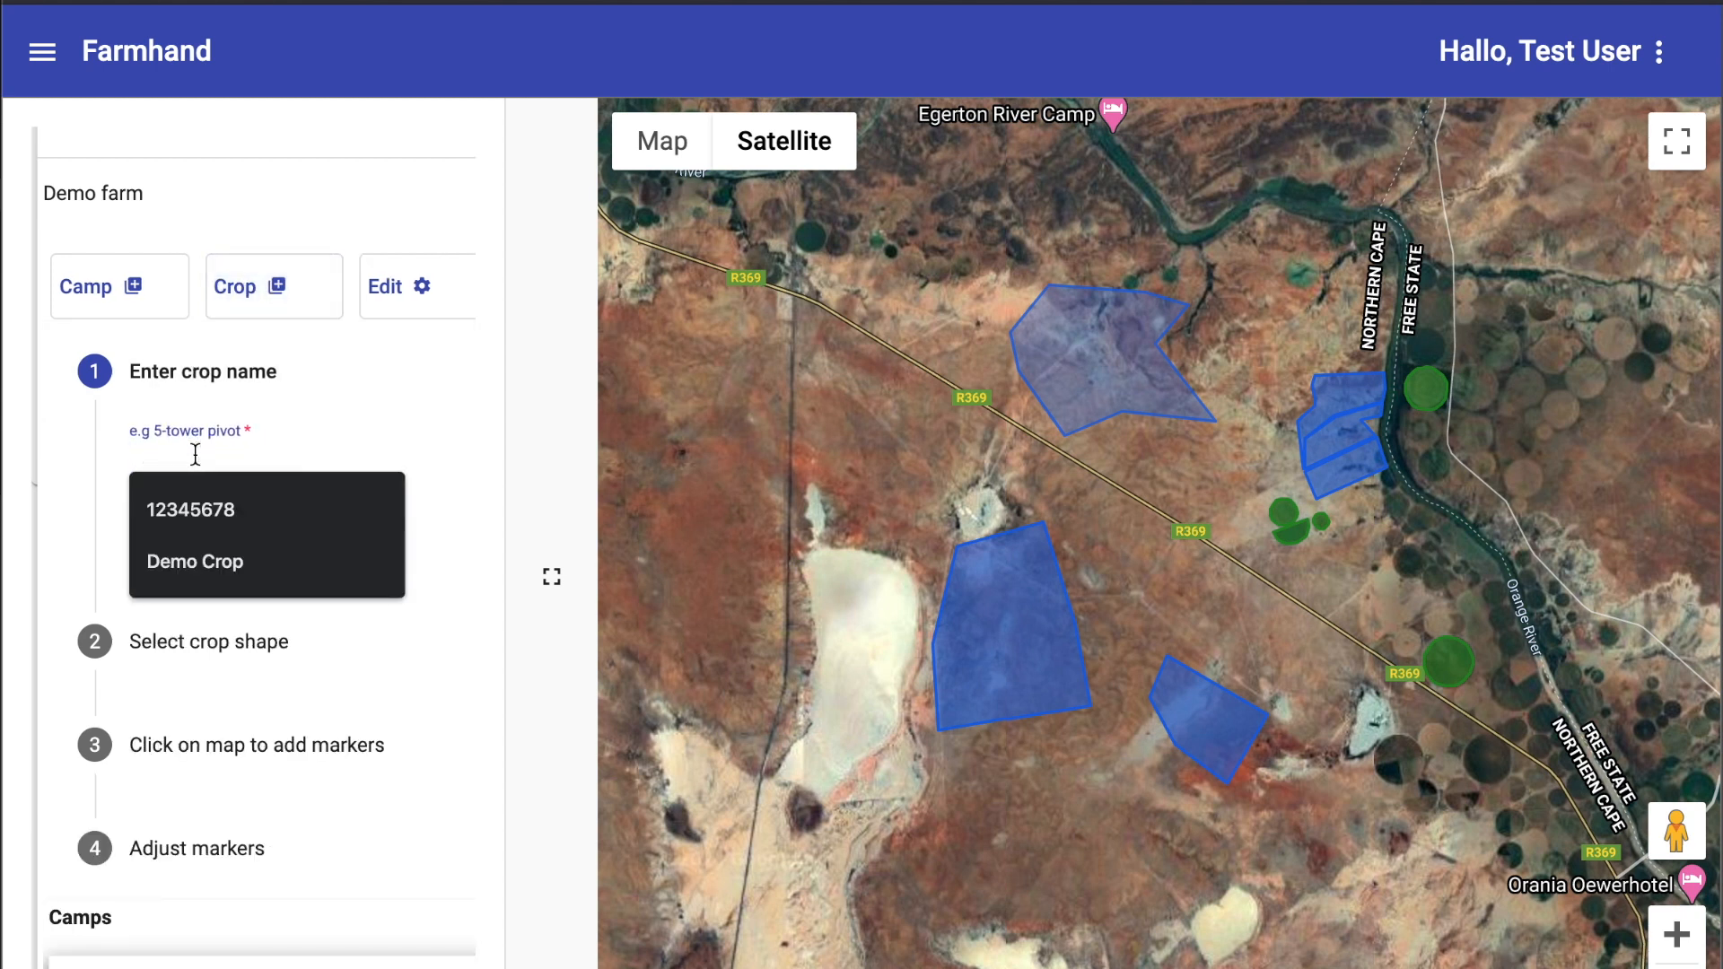
{"action": "type", "text": "demo crop"}
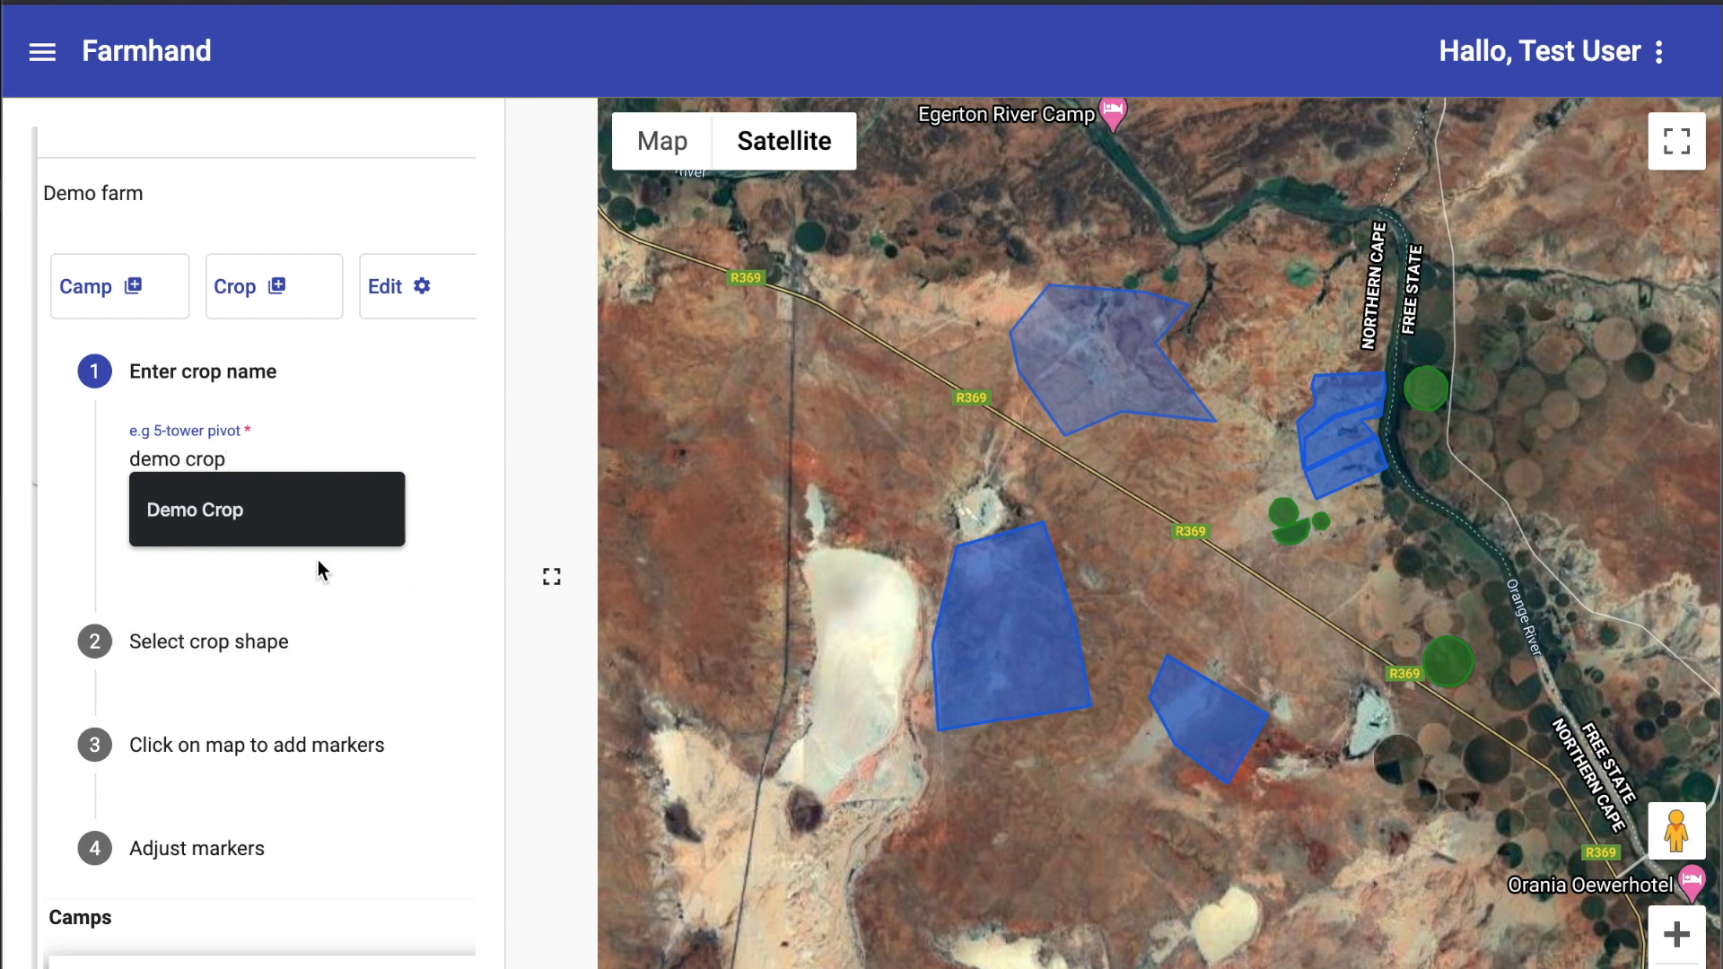
{"action": "left_click", "coordinate": [269, 523]}
{"action": "left_click", "coordinate": [173, 528]}
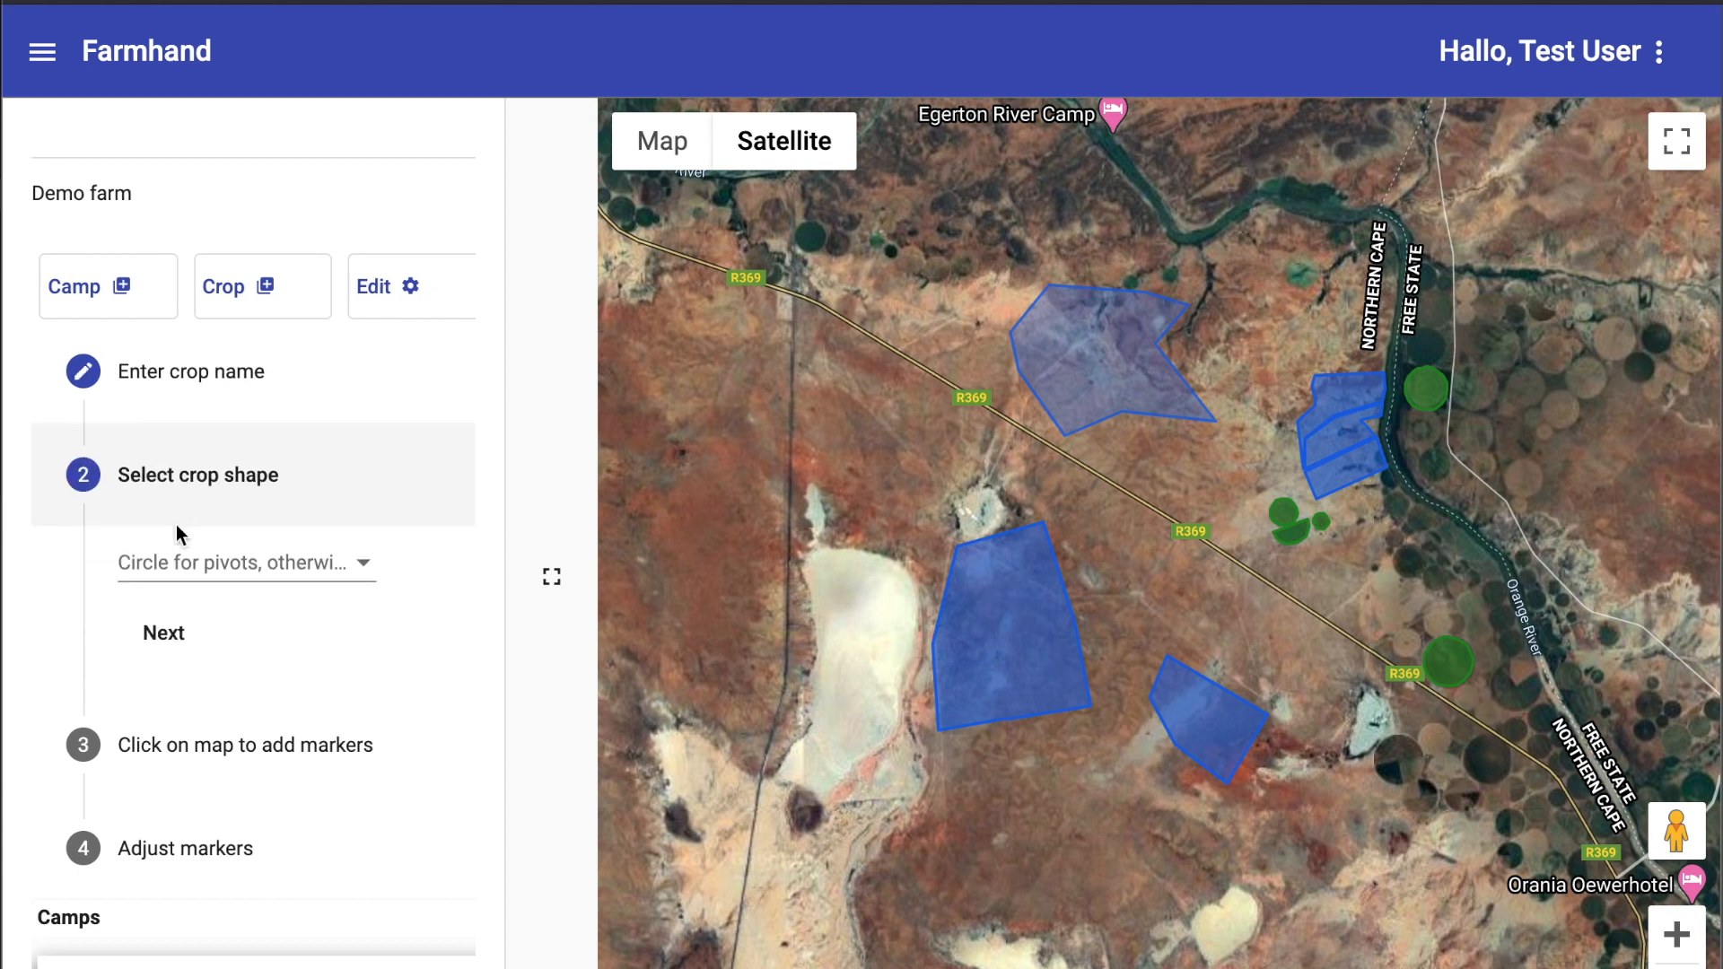
Set the crop shape to Circle and proceed to placing it on the map.
{"action": "left_click", "coordinate": [301, 575]}
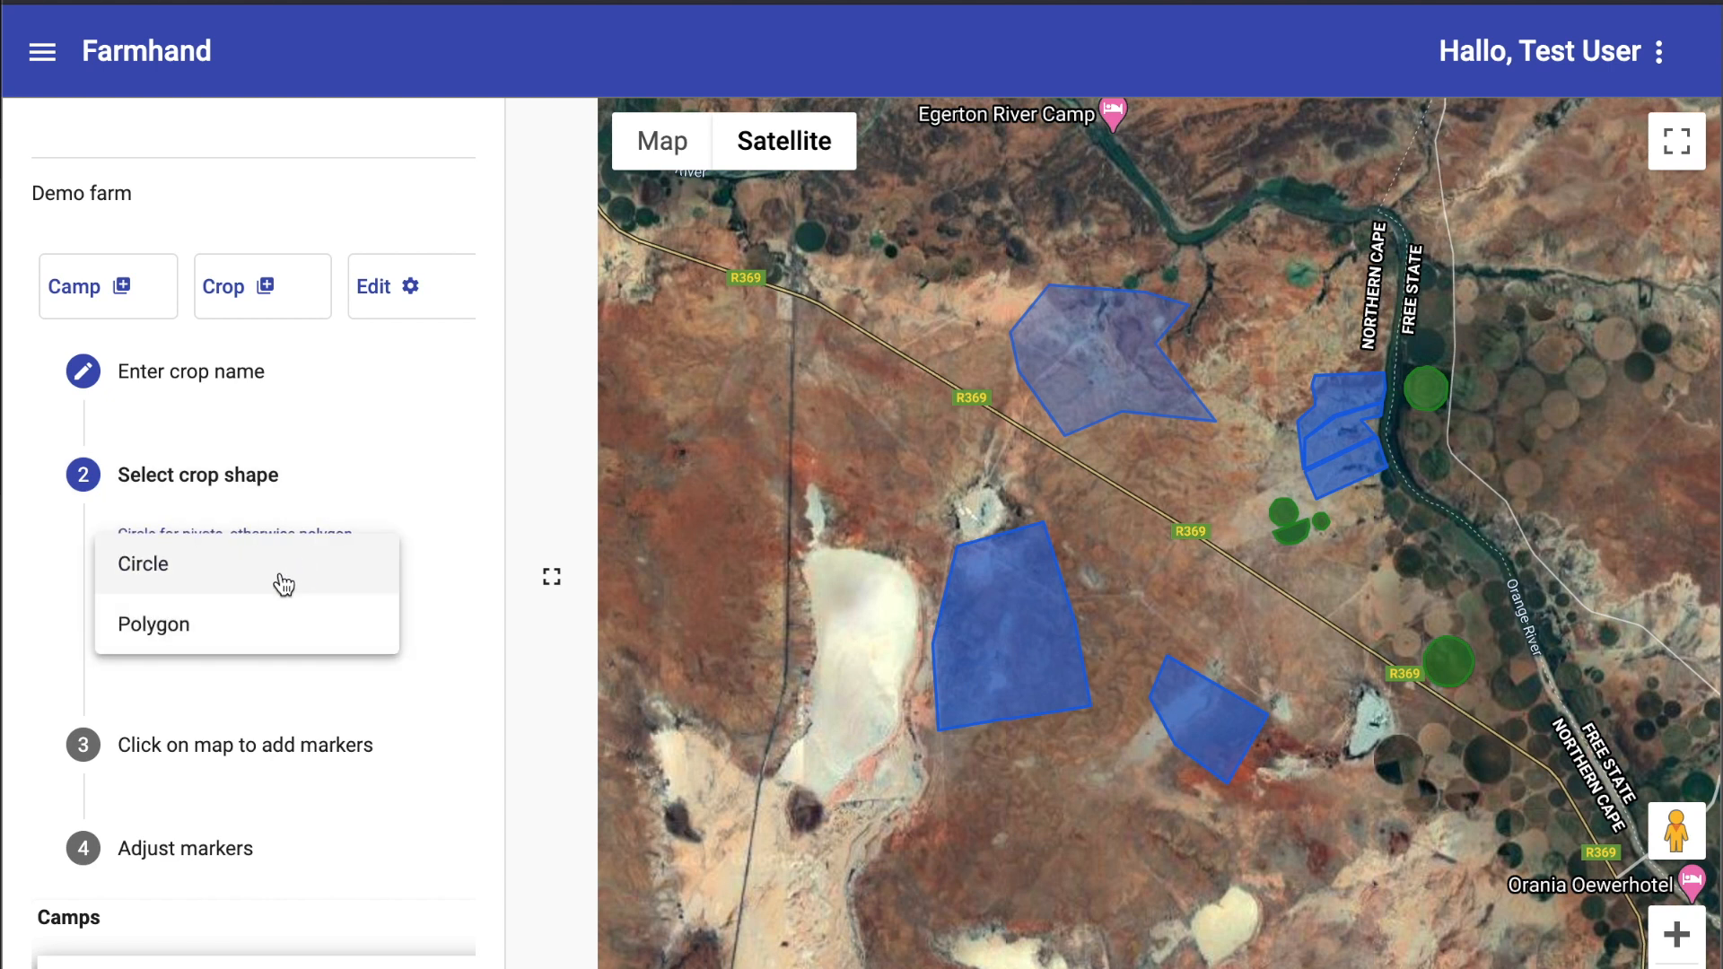
{"action": "left_click", "coordinate": [284, 584]}
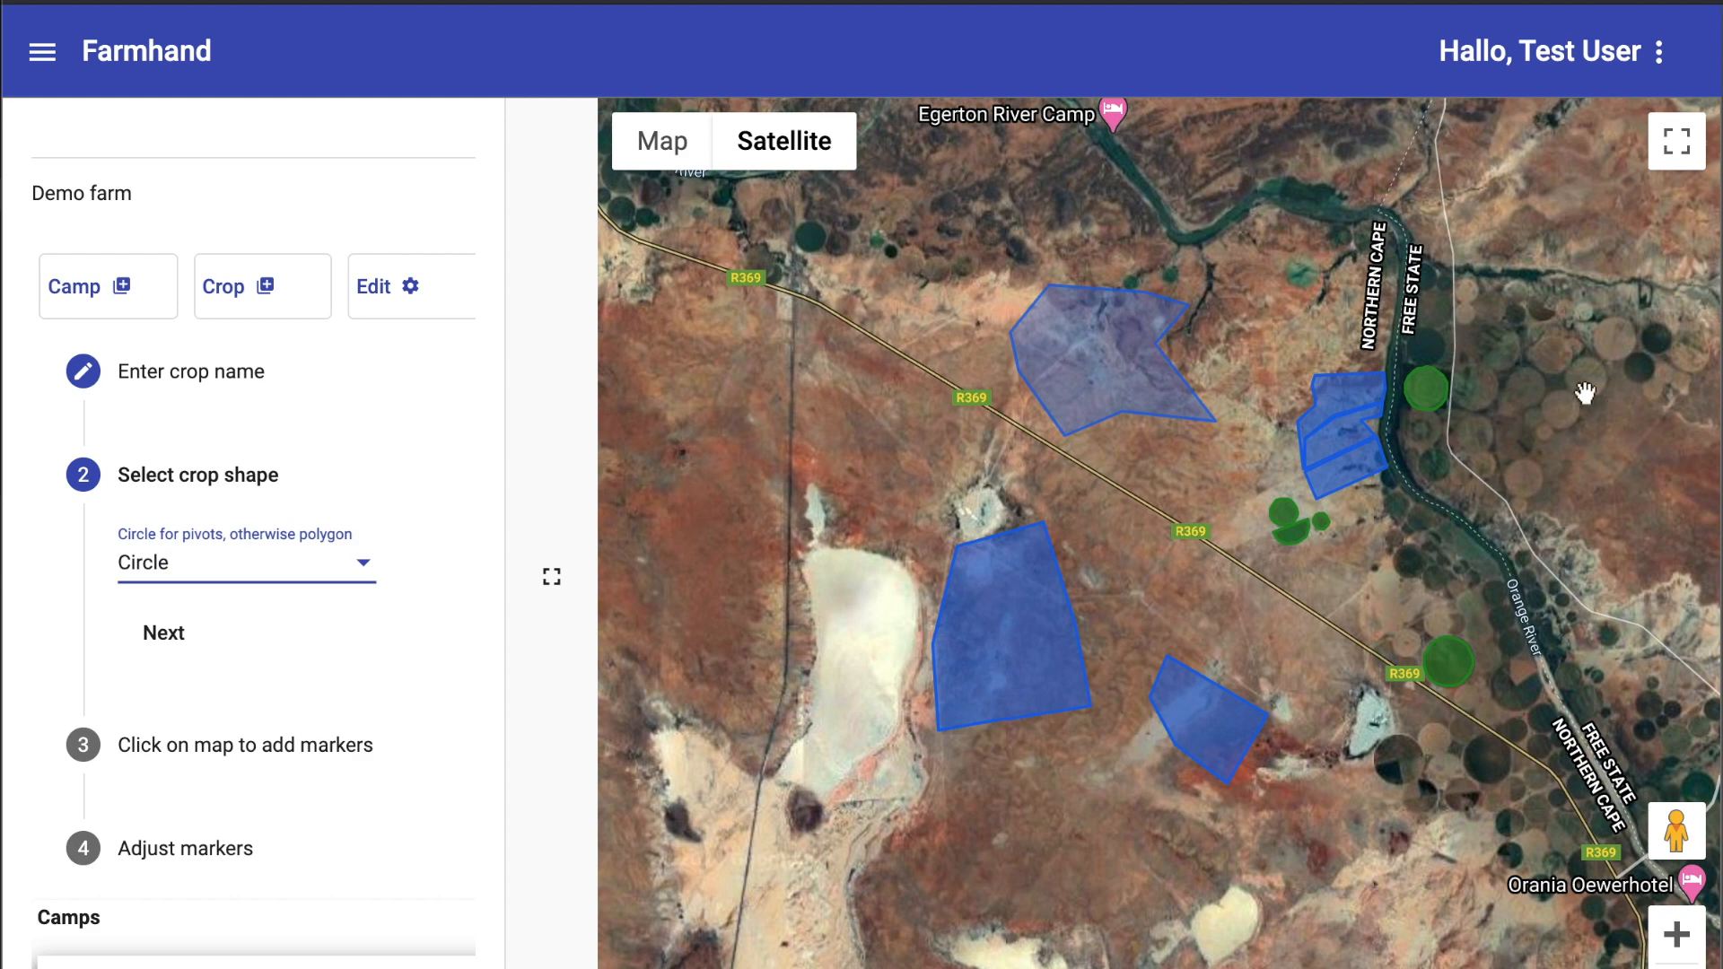
{"action": "left_click", "coordinate": [1526, 390]}
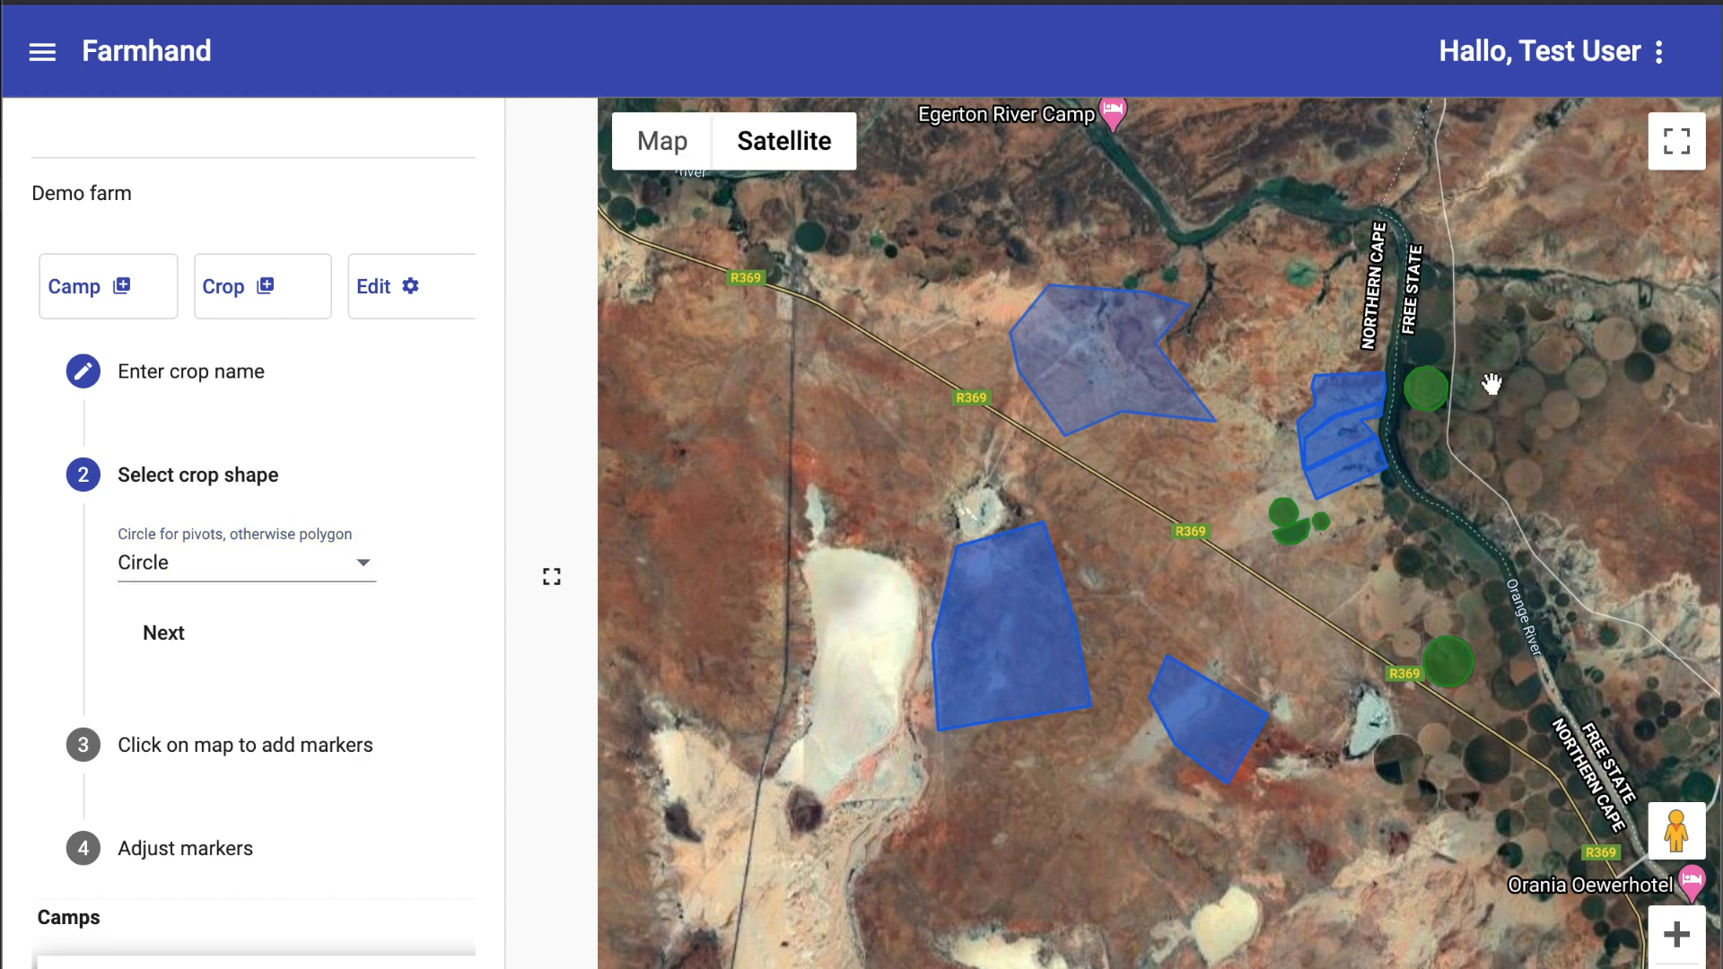
{"action": "left_click", "coordinate": [158, 637]}
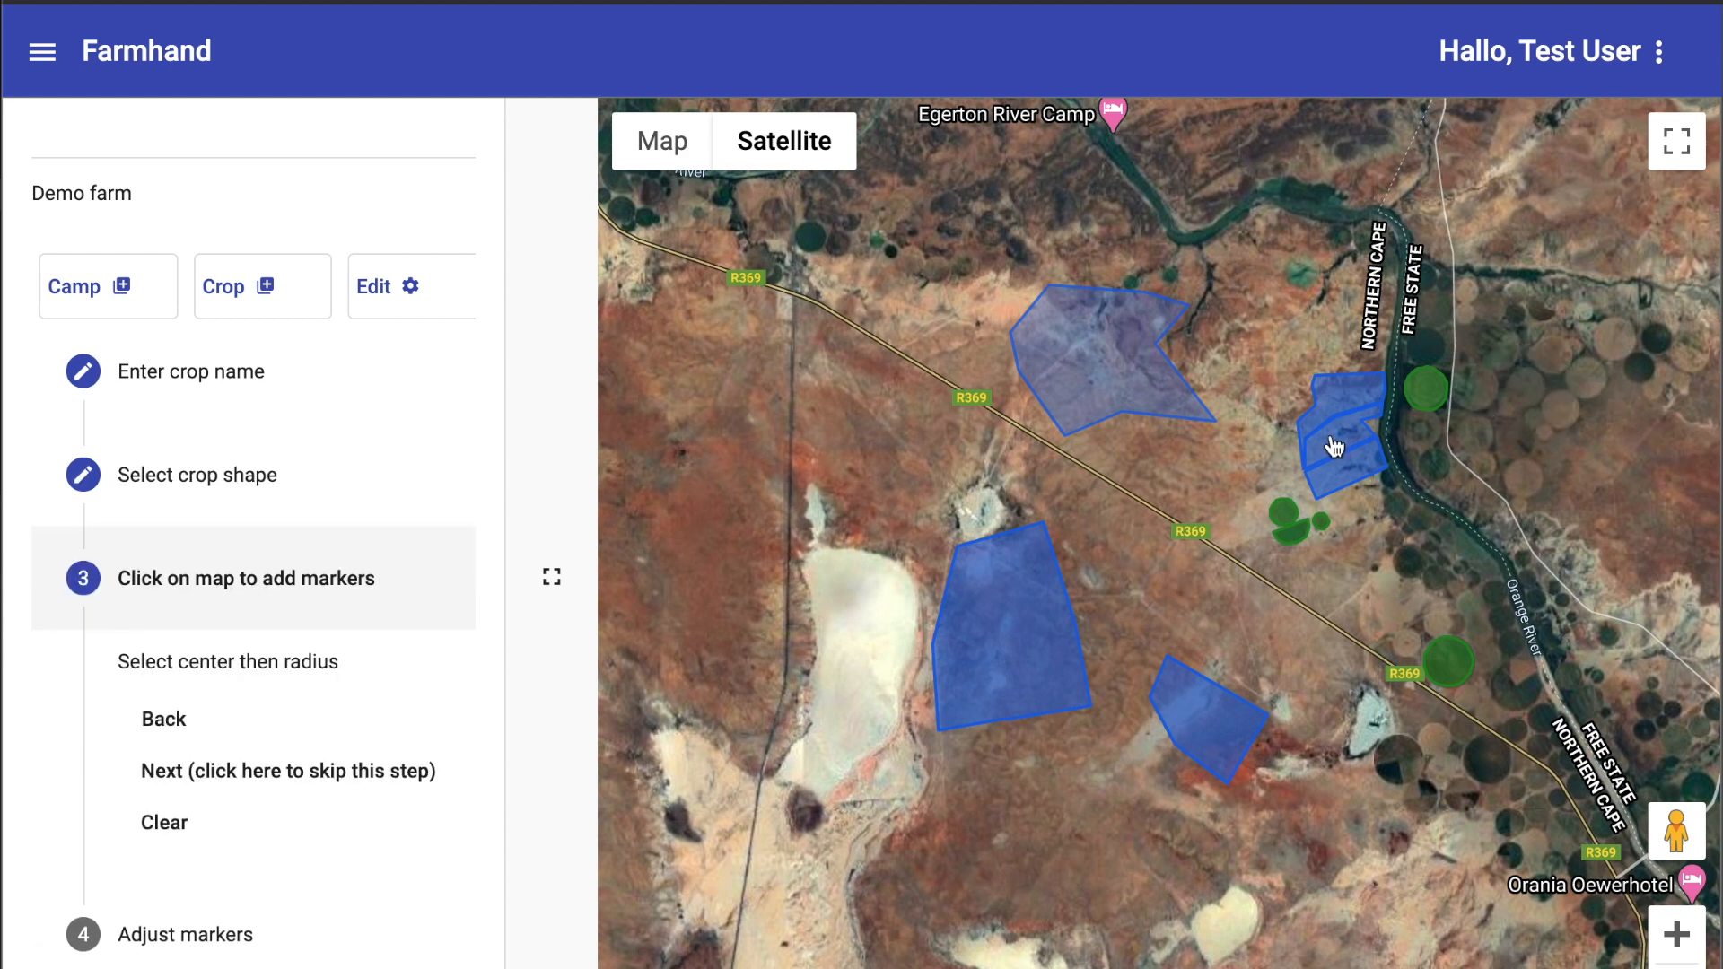
Place the crop circle over the pivot field east of the Orange River, shrink its radius to fit, and add the crop.
{"action": "left_click", "coordinate": [1514, 392]}
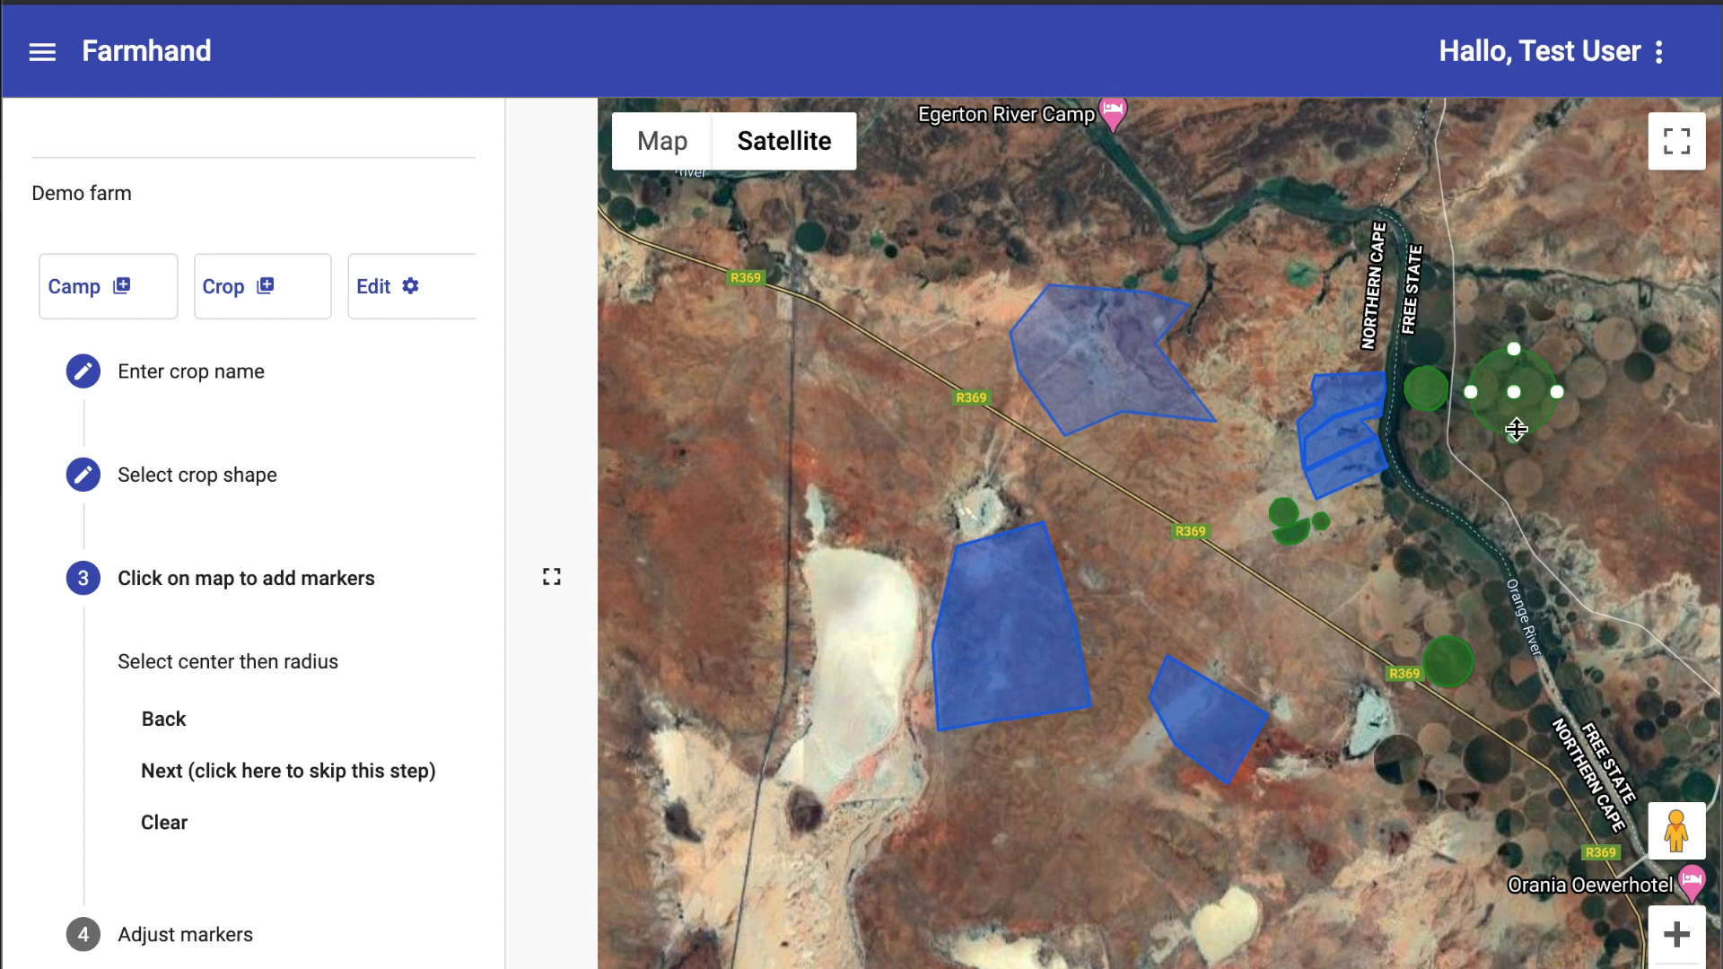
{"action": "left_click_drag", "start_coordinate": [1514, 436], "coordinate": [1516, 415]}
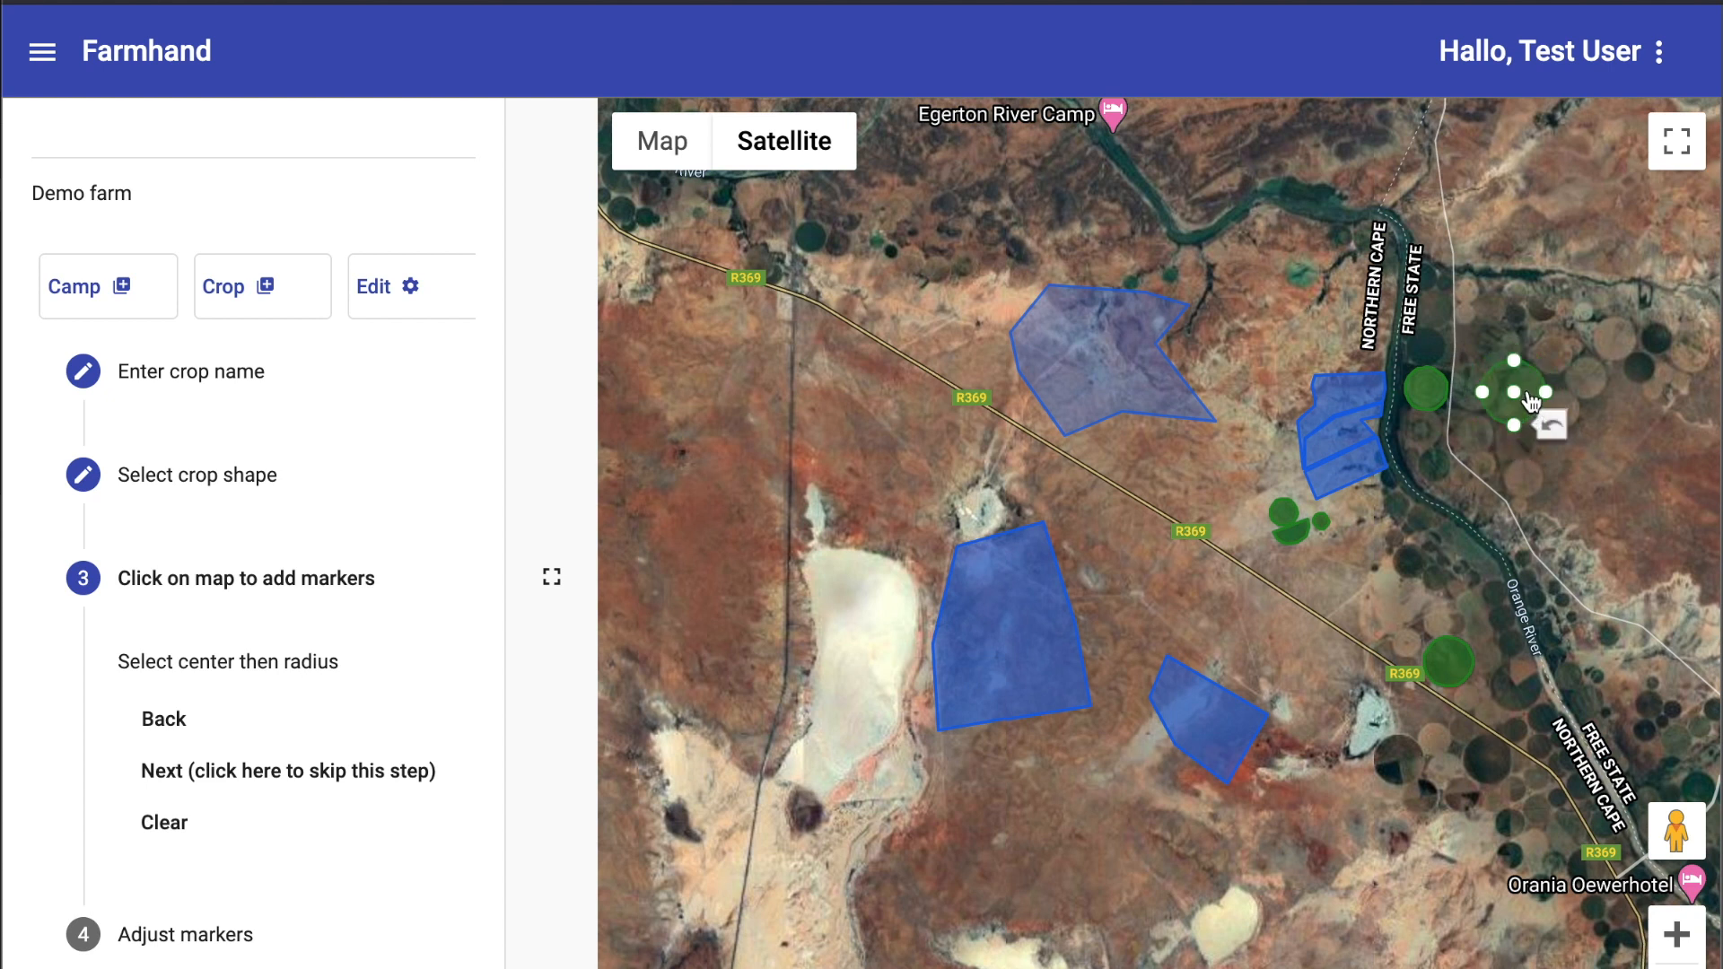
{"action": "left_click", "coordinate": [180, 771]}
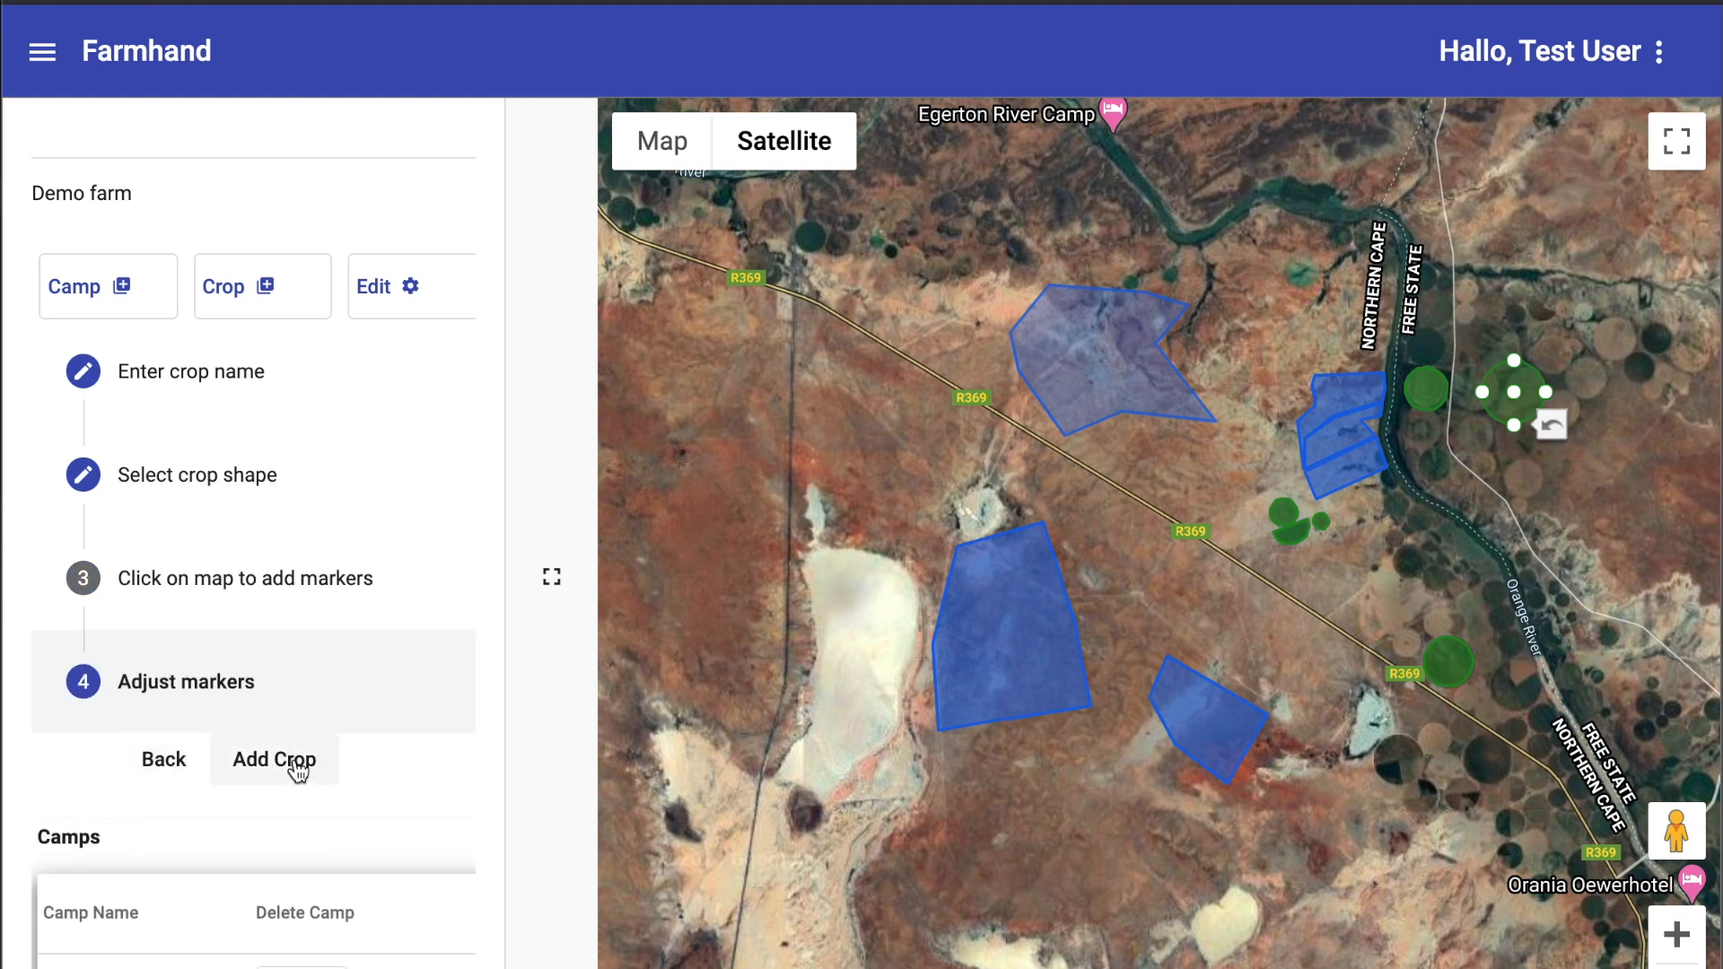
{"action": "left_click", "coordinate": [296, 769]}
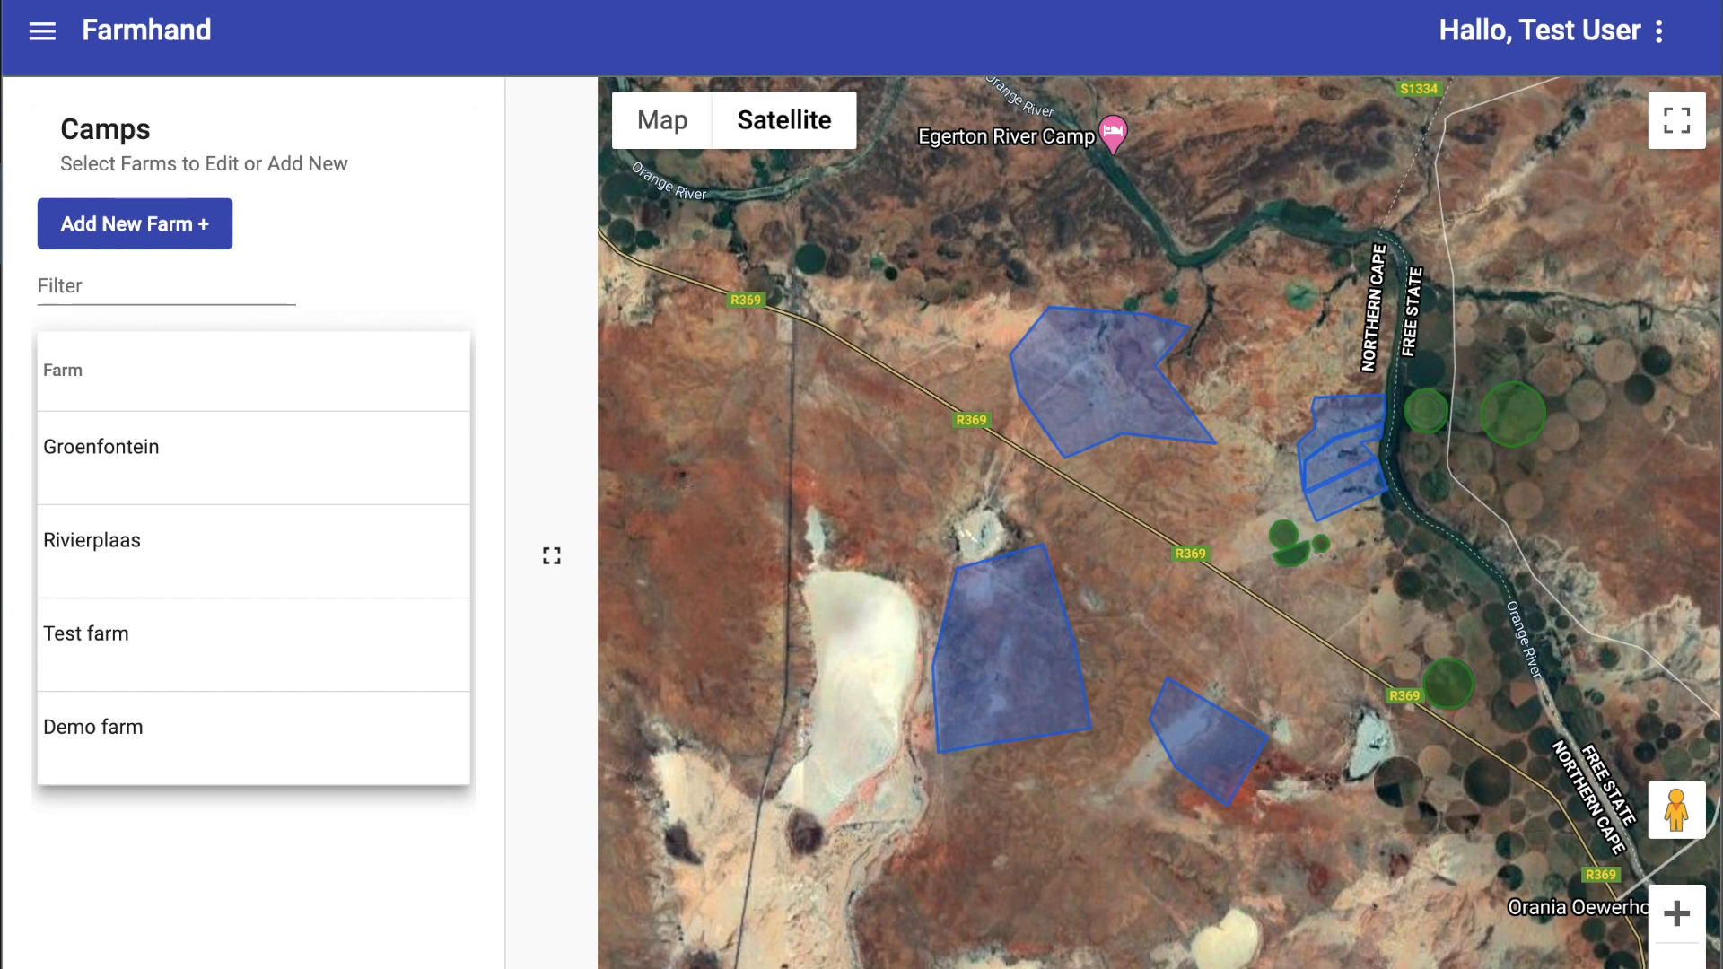
Inspect the map details of the demo camp and the Demo Crop circle.
{"action": "left_click", "coordinate": [1074, 364]}
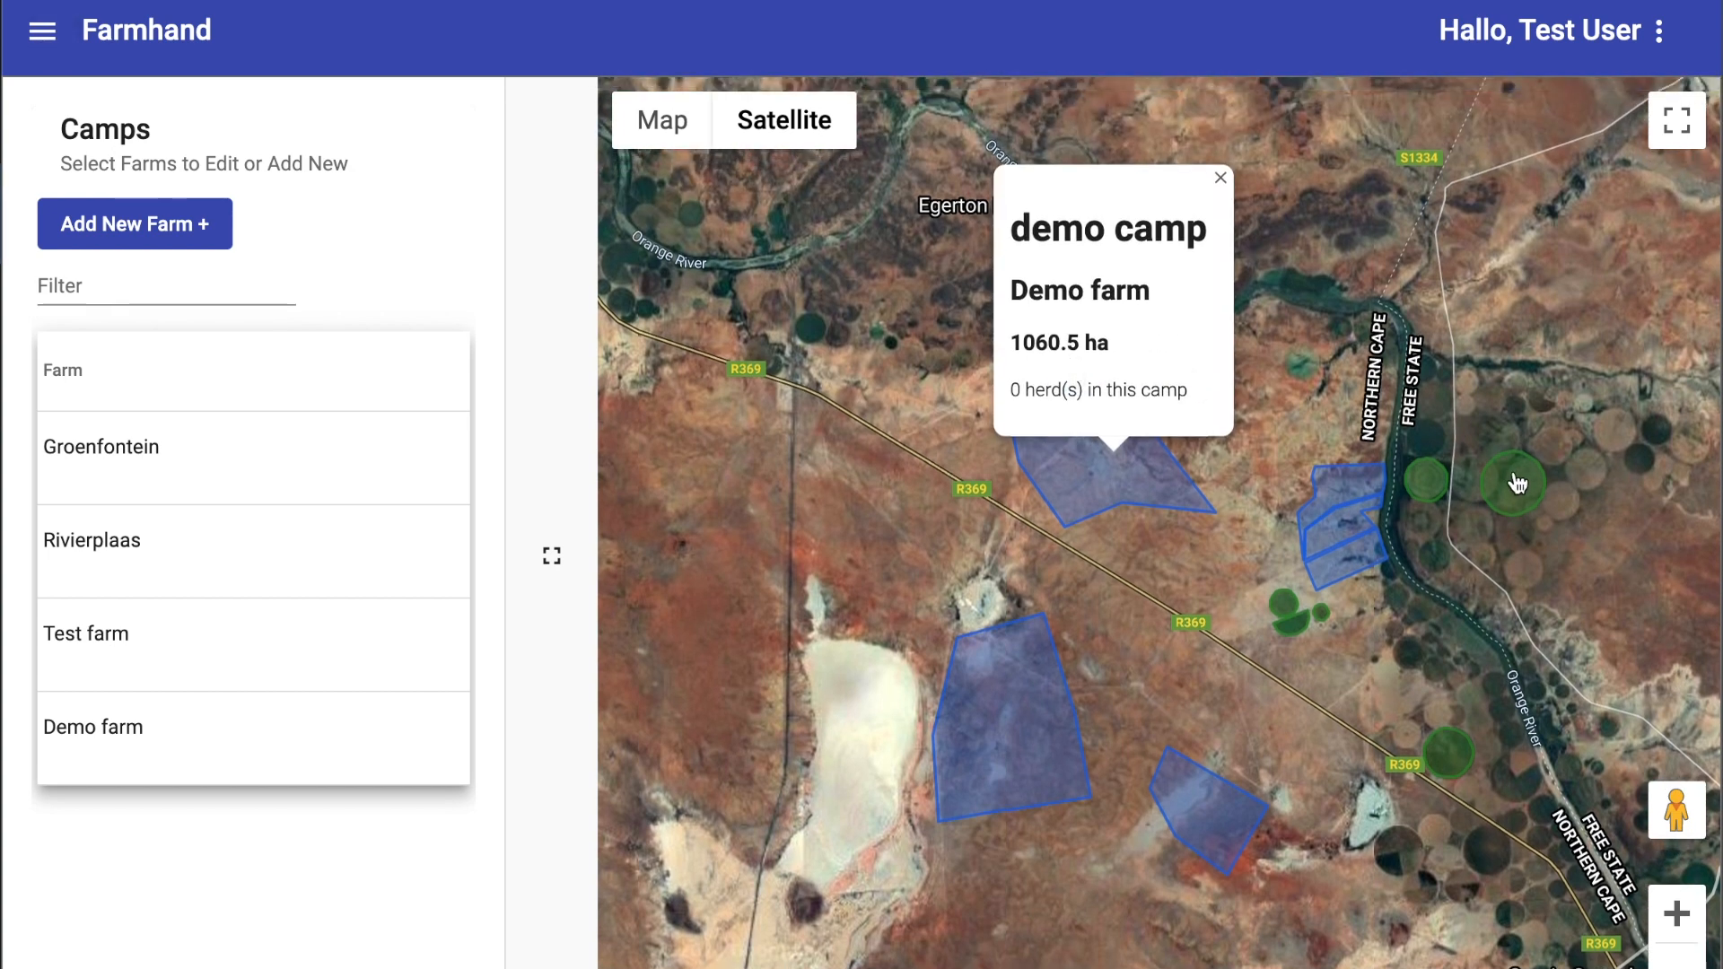
{"action": "left_click", "coordinate": [1516, 486]}
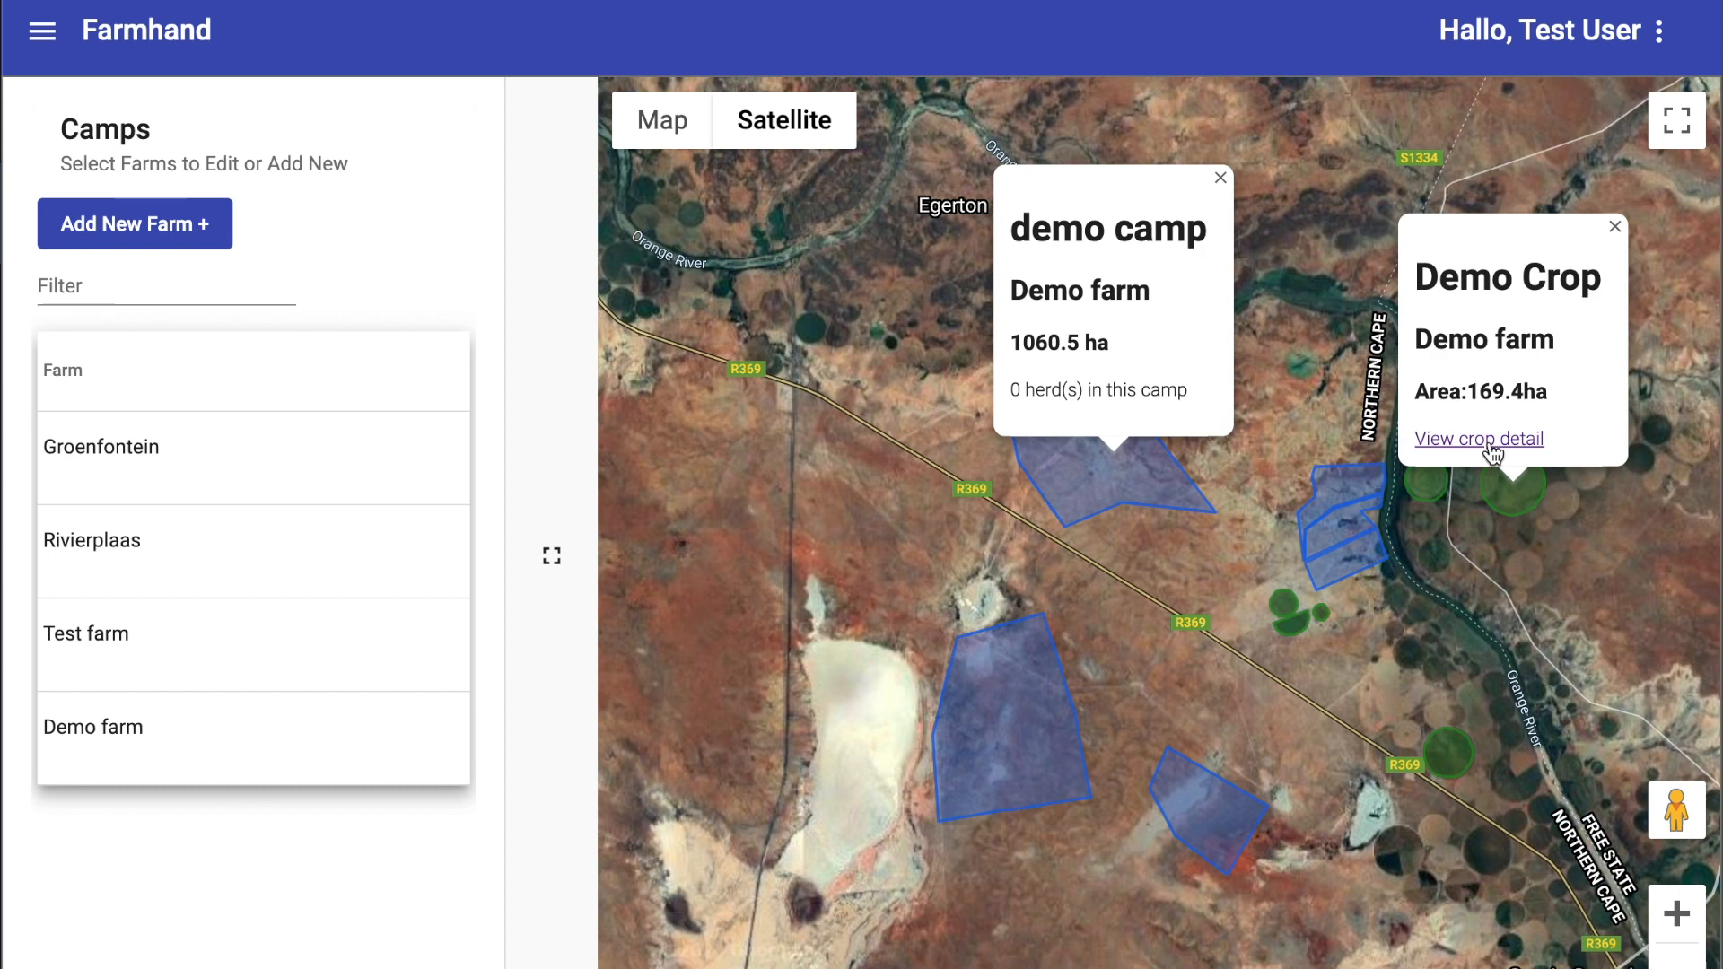
Go to the crops list and open the crop detail page of Demo Crop.
{"action": "left_click", "coordinate": [49, 36]}
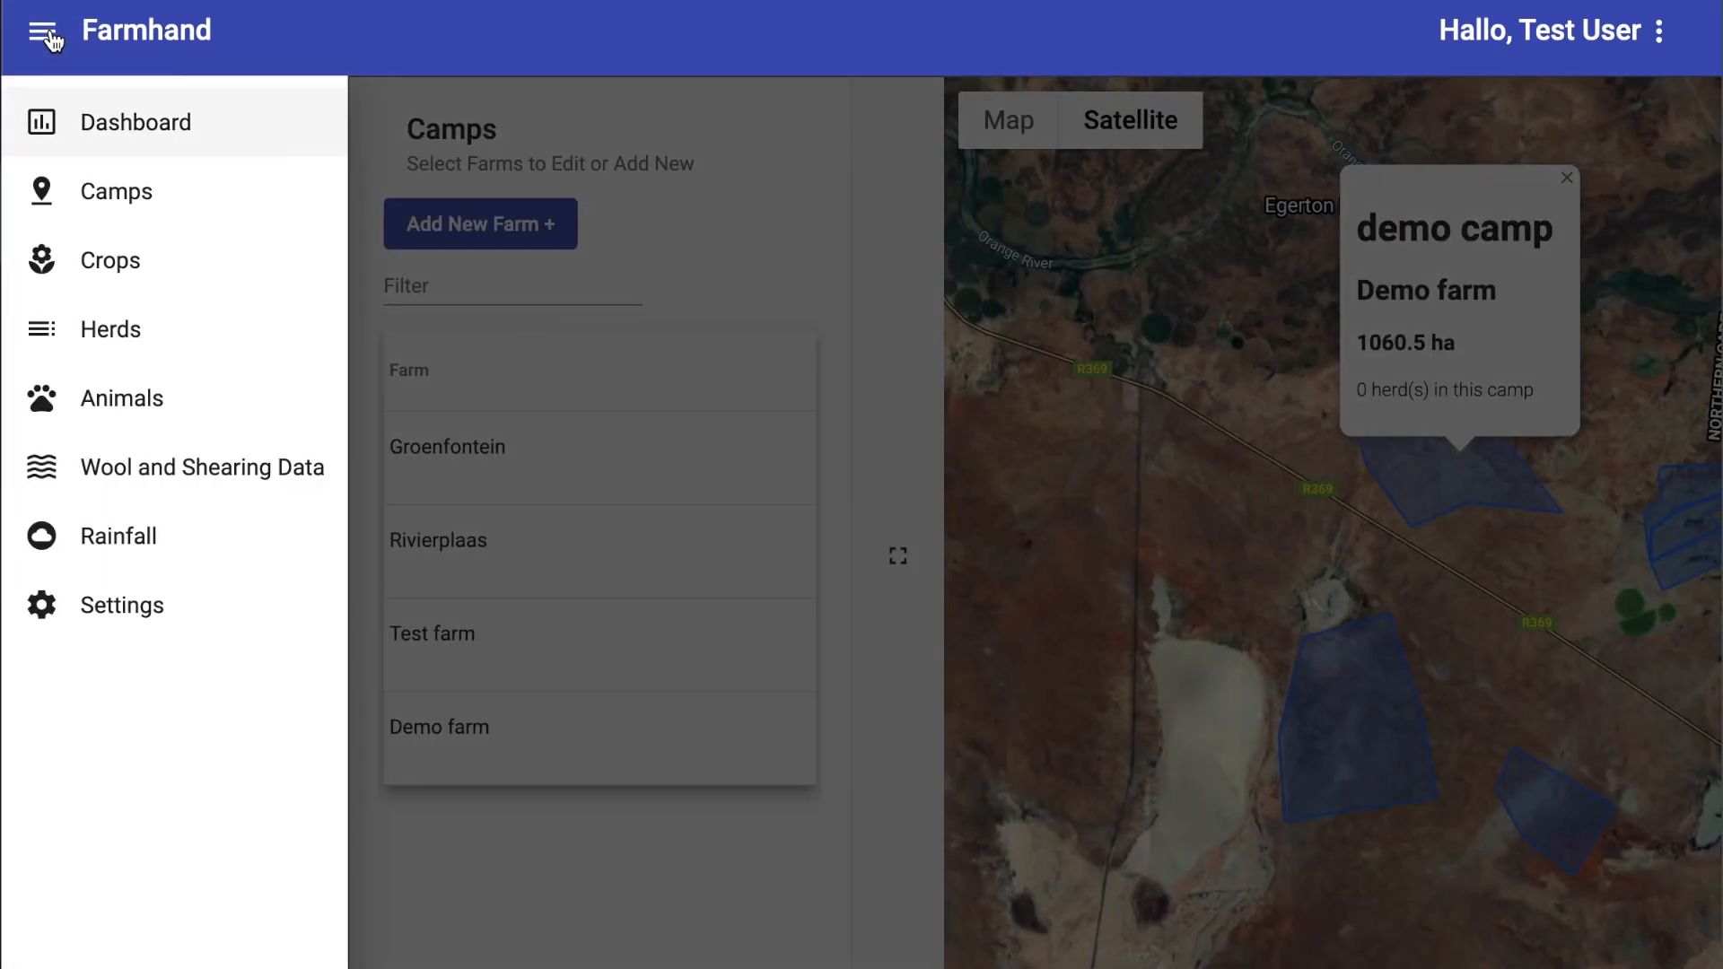
{"action": "left_click", "coordinate": [99, 245]}
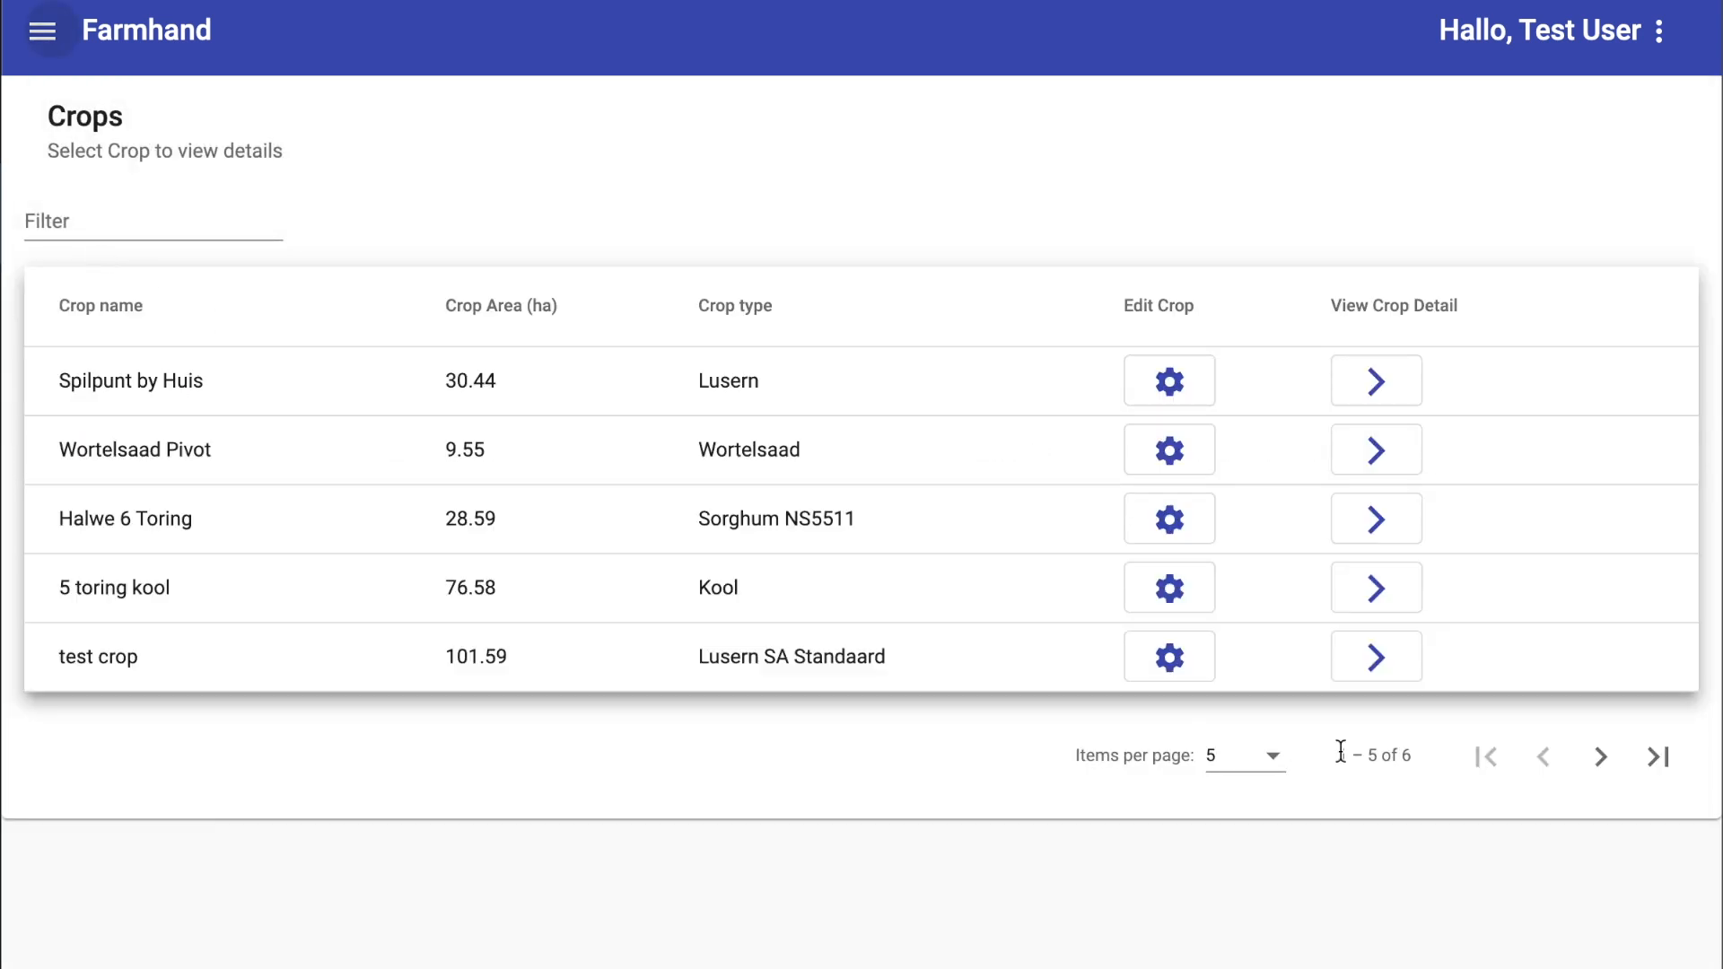
{"action": "left_click", "coordinate": [1602, 756]}
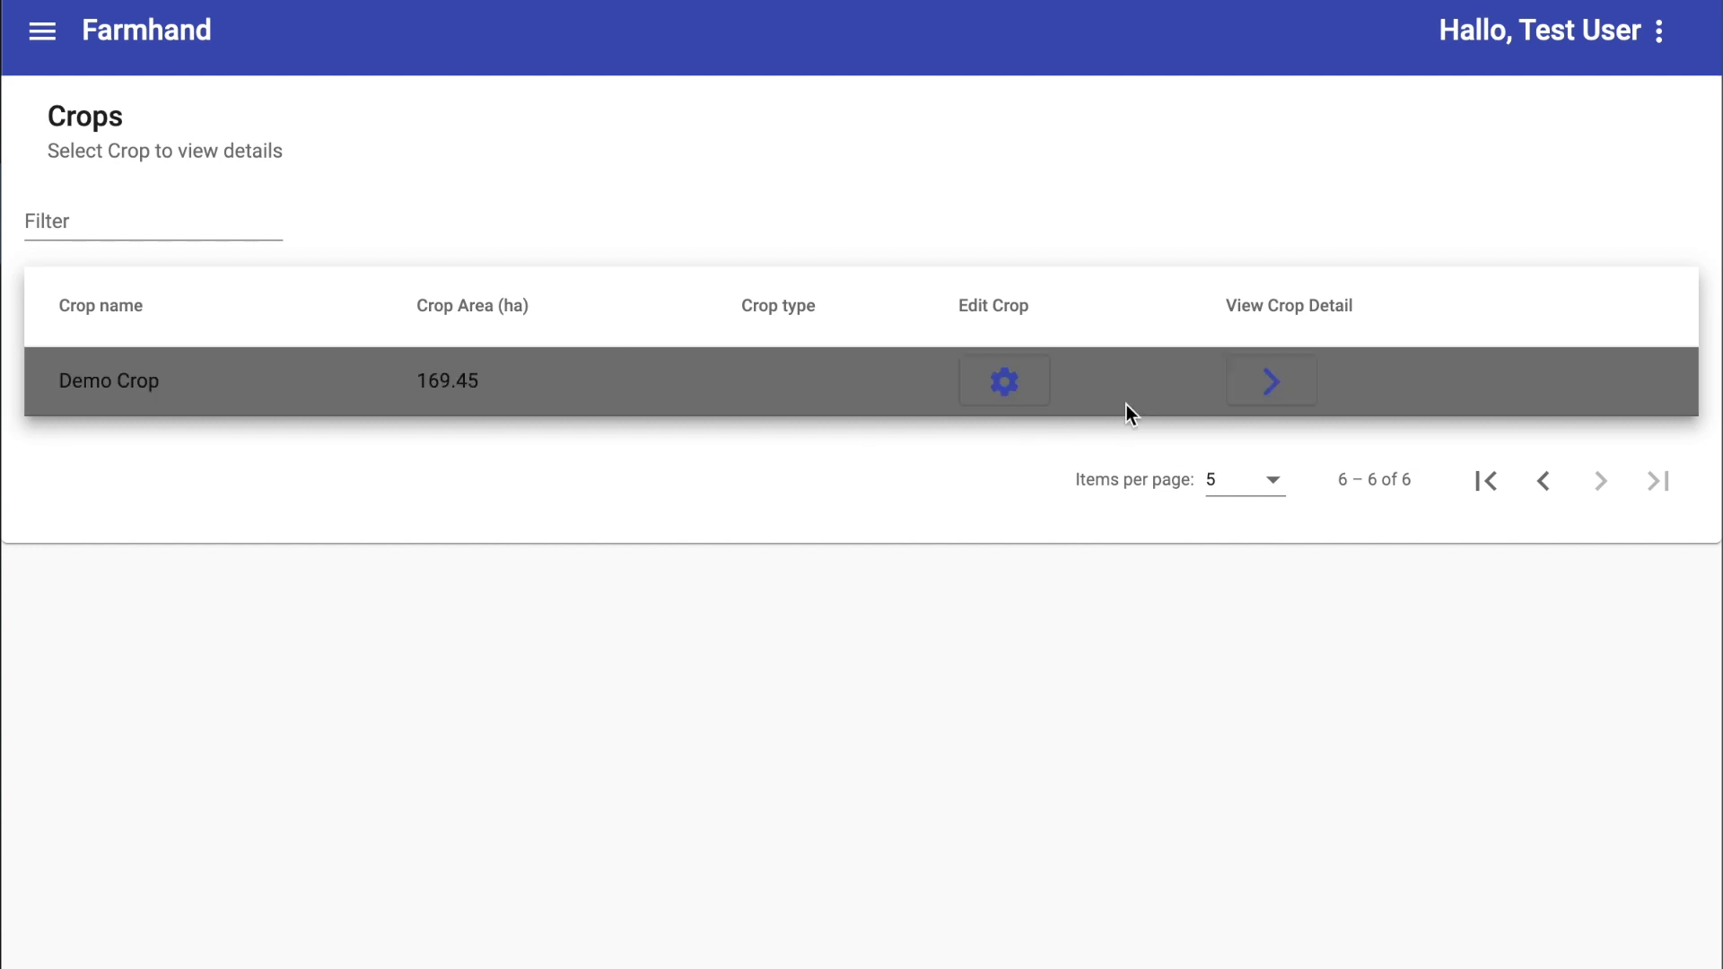
{"action": "left_click", "coordinate": [1245, 386]}
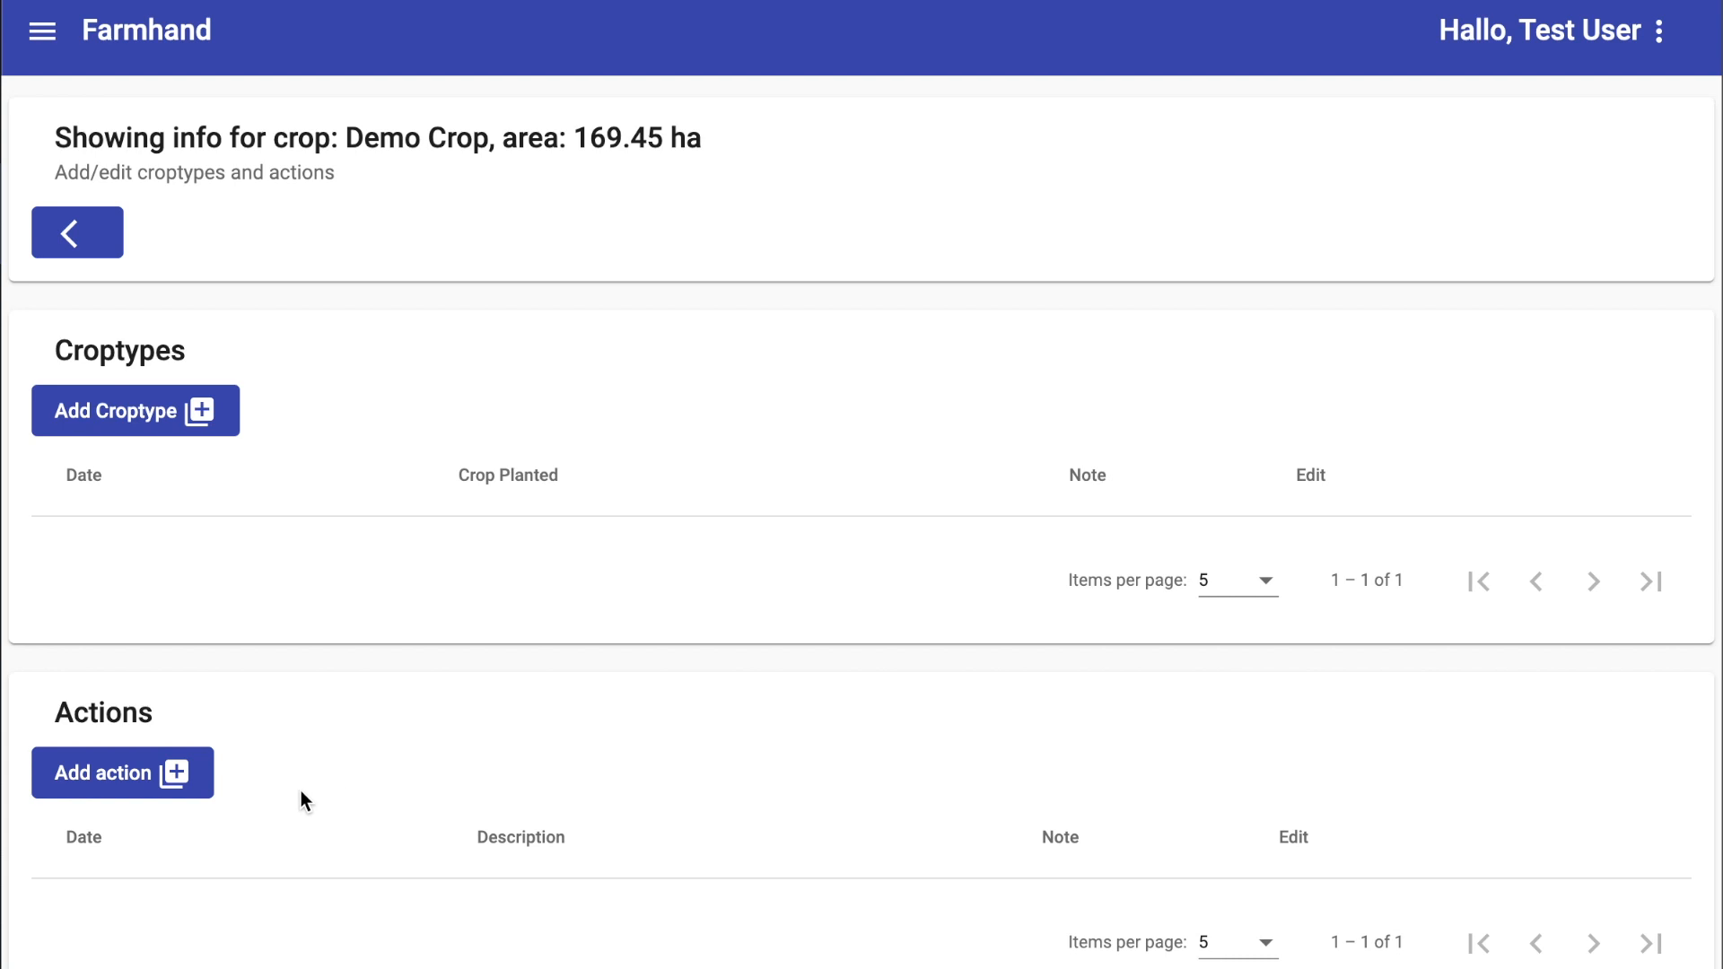
Add a crop type to Demo Crop dated 13/04/2020 with type "Lucerne SA Standard" and note "xxx", and save it.
{"action": "left_click", "coordinate": [189, 412]}
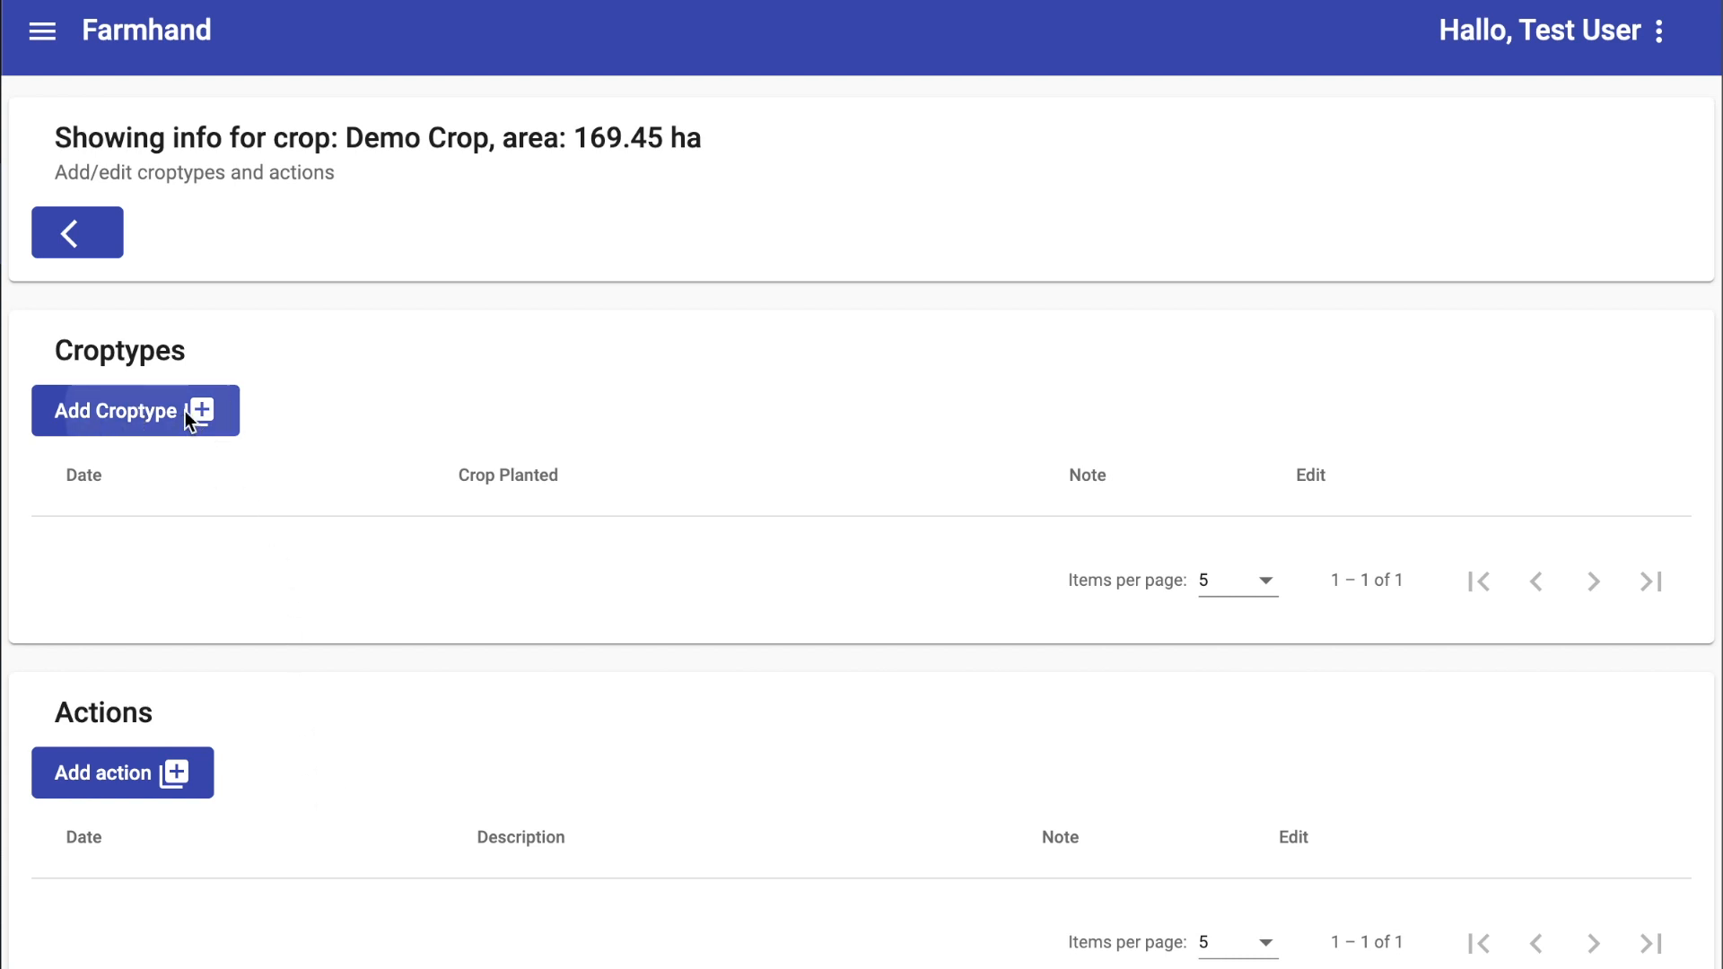
{"action": "left_click", "coordinate": [1062, 431]}
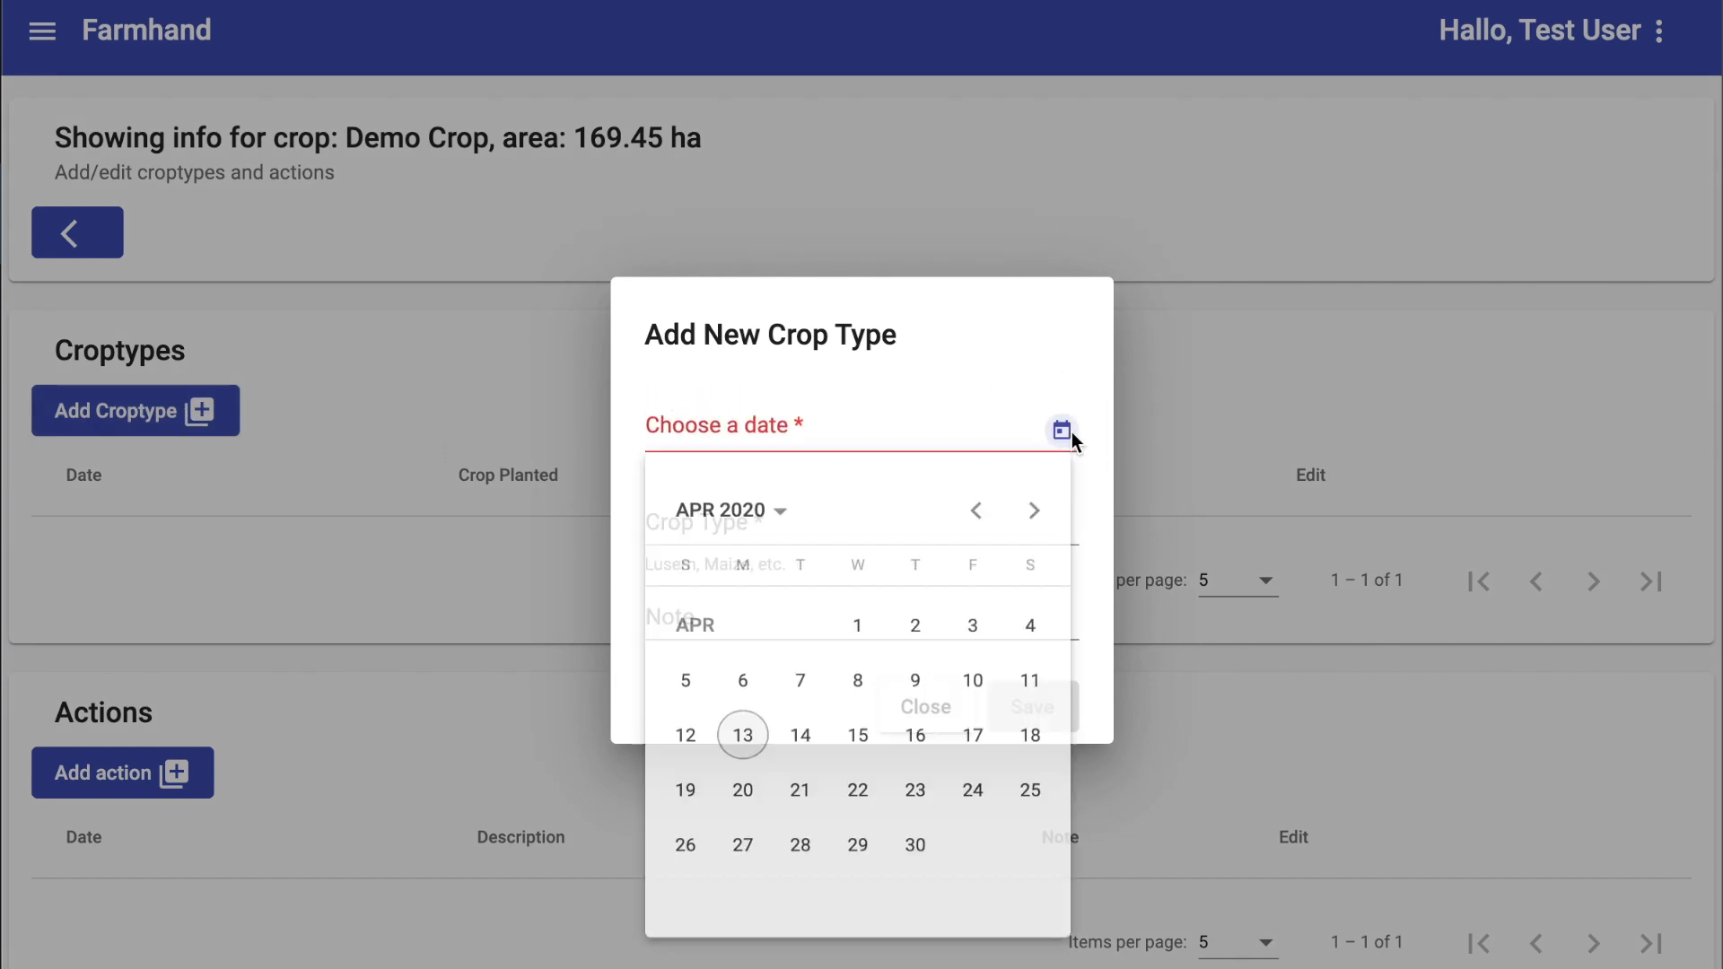
{"action": "left_click", "coordinate": [744, 746]}
{"action": "left_click", "coordinate": [723, 520]}
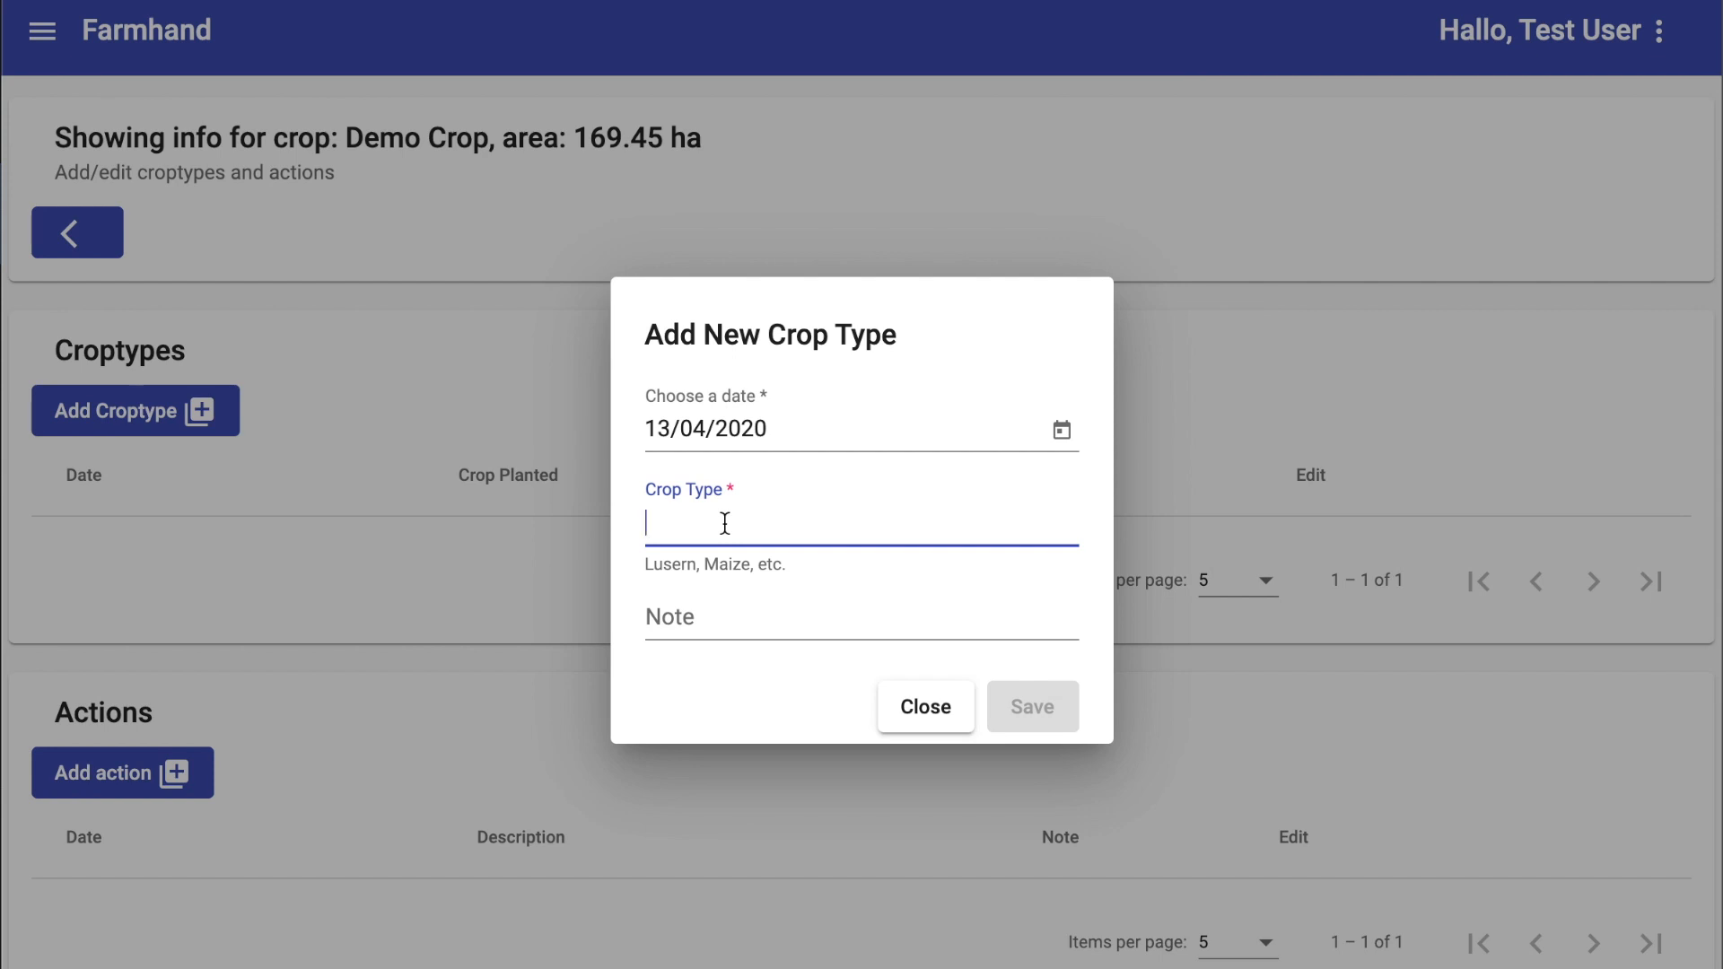
{"action": "type", "text": "Lu"}
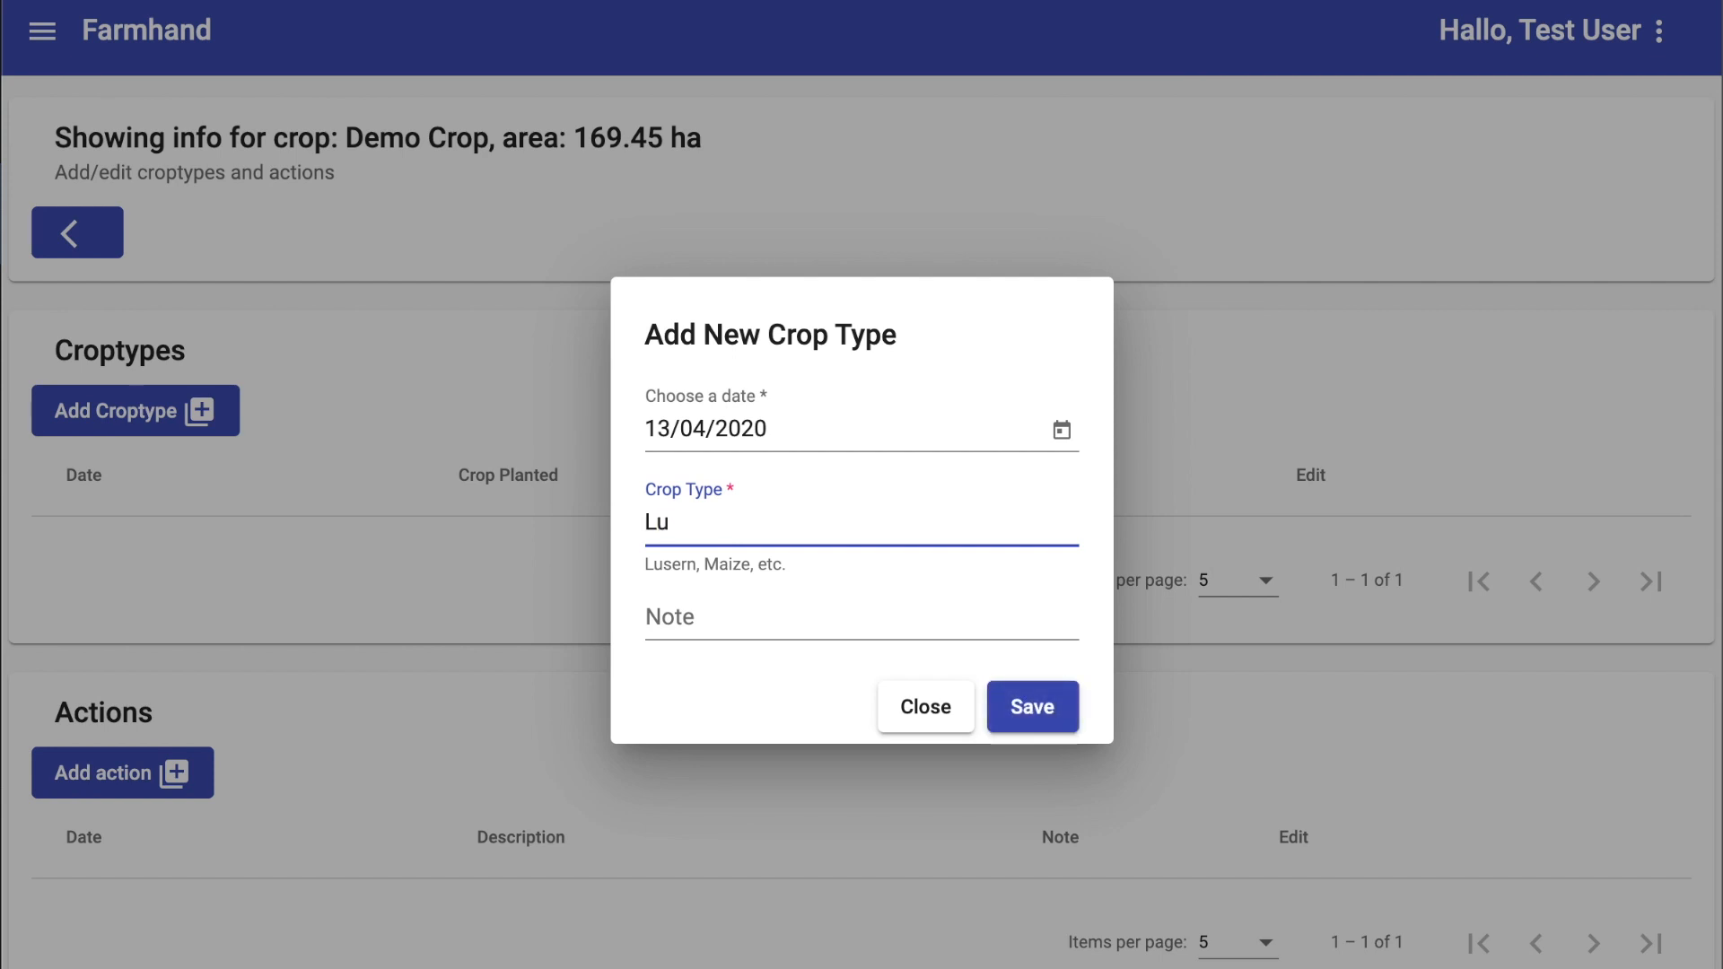
{"action": "type", "text": "cerne A"}
{"action": "key", "text": "BackSpace"}
{"action": "type", "text": "Standard"}
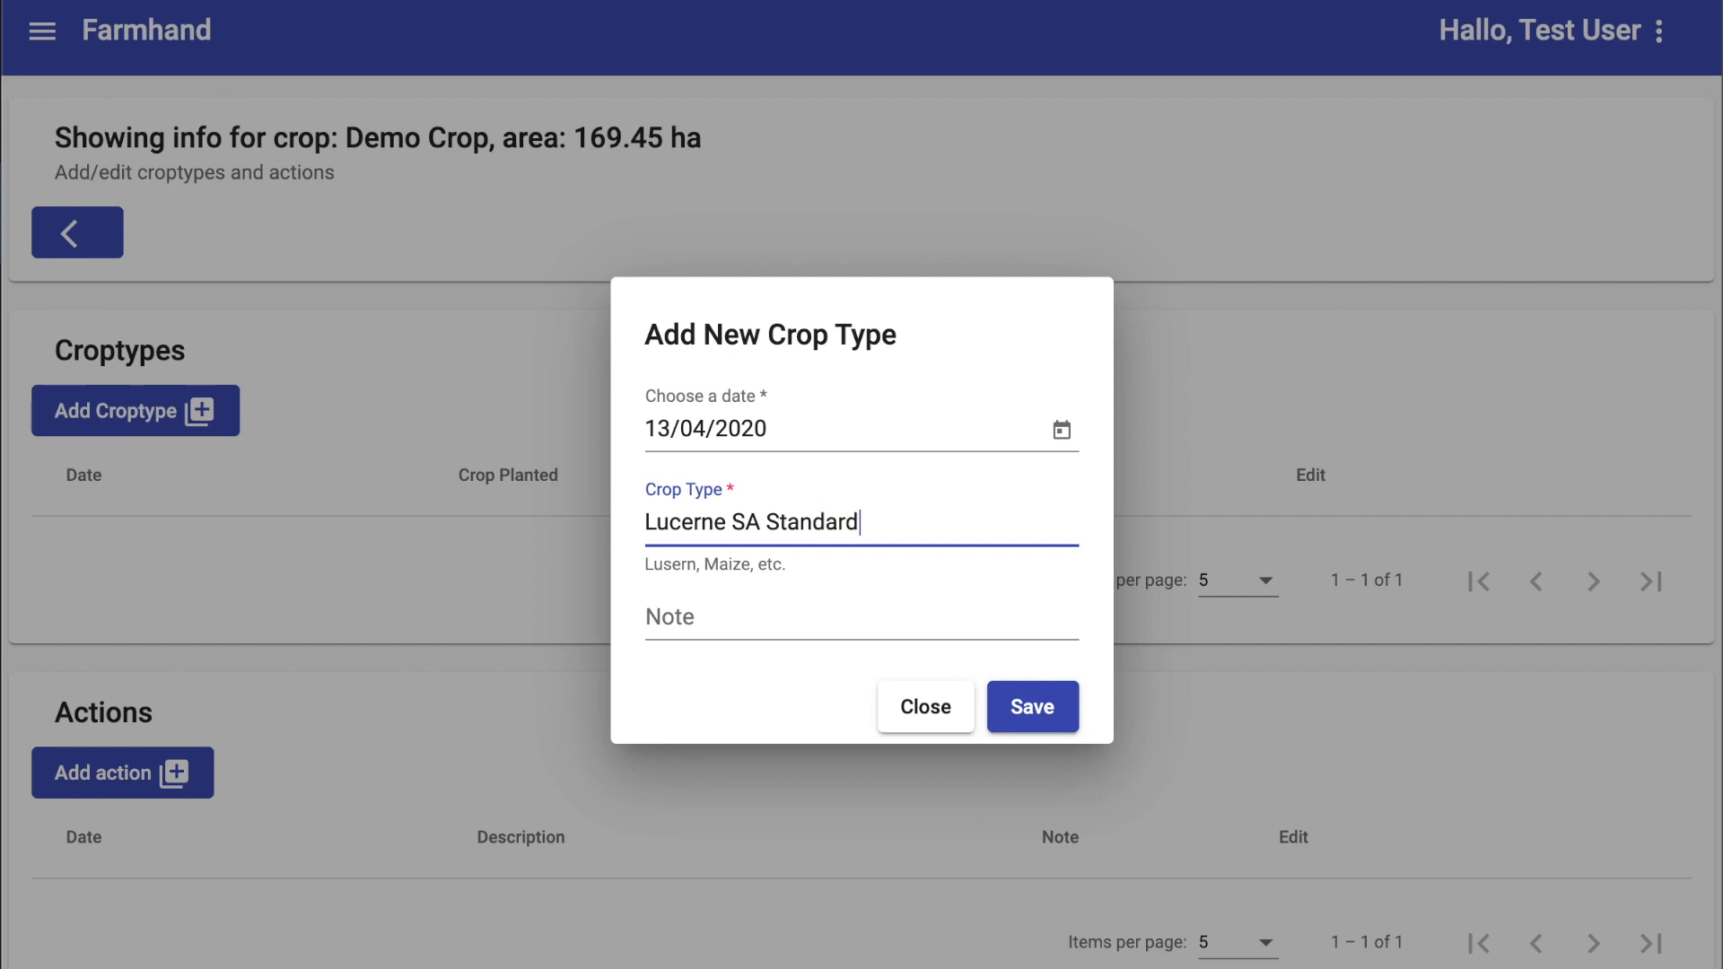
{"action": "left_click", "coordinate": [696, 623]}
{"action": "type", "text": "xxx"}
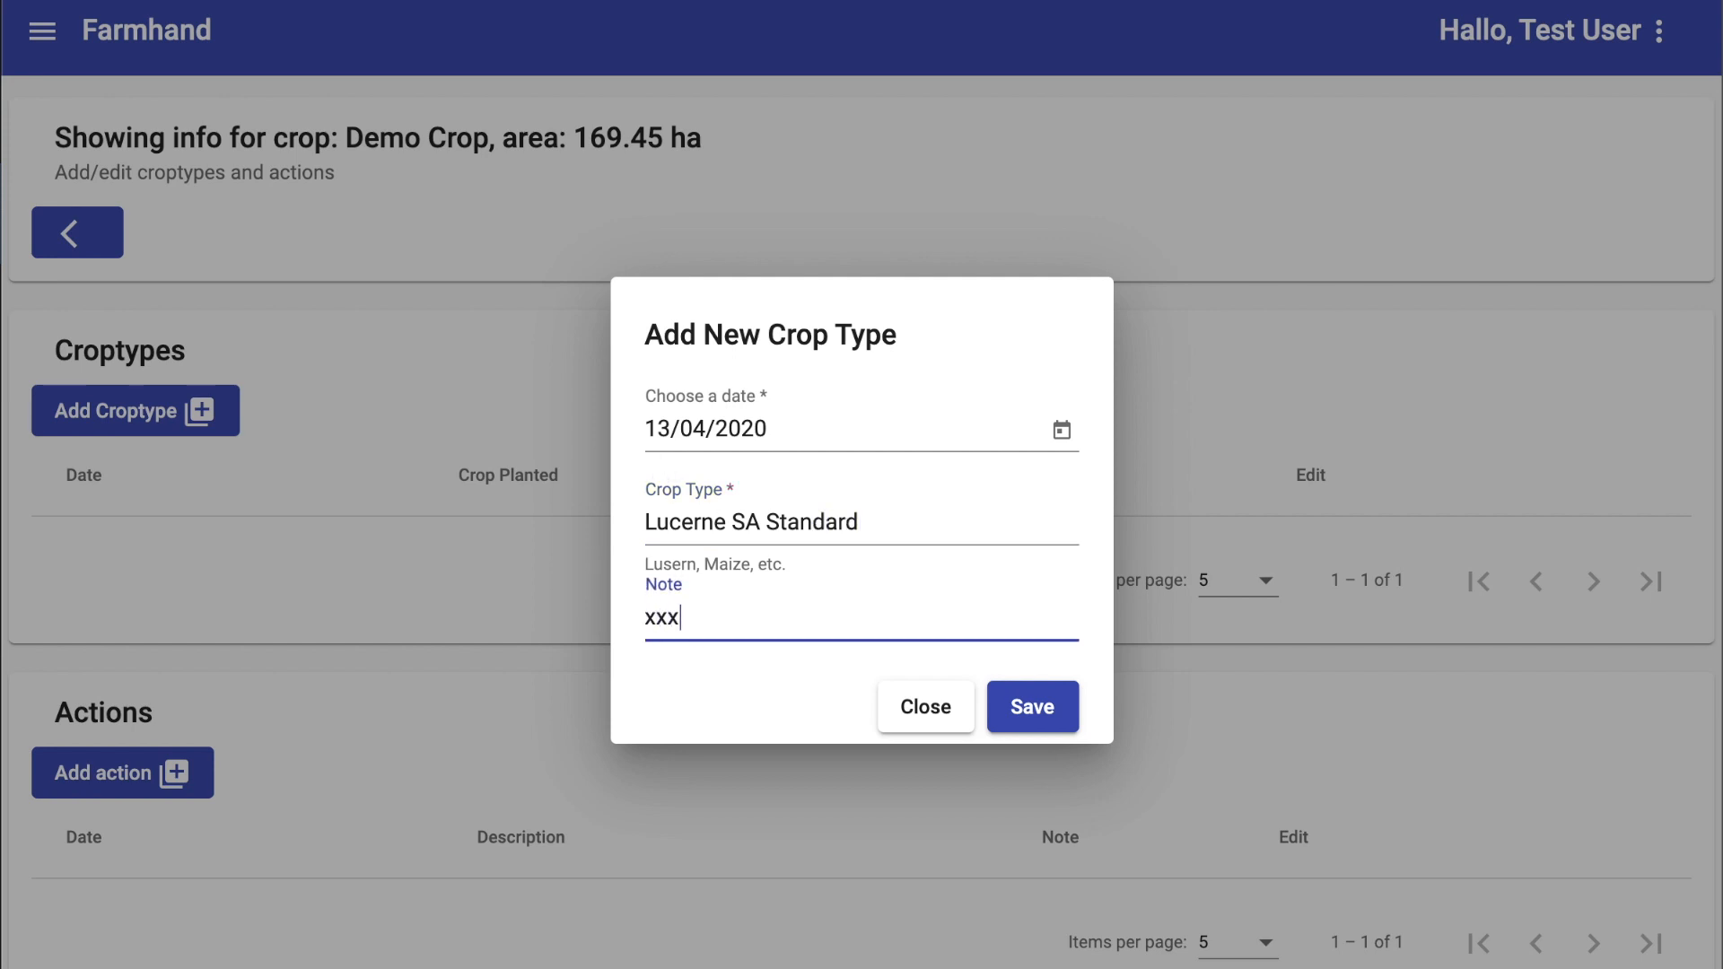
{"action": "left_click", "coordinate": [1058, 704]}
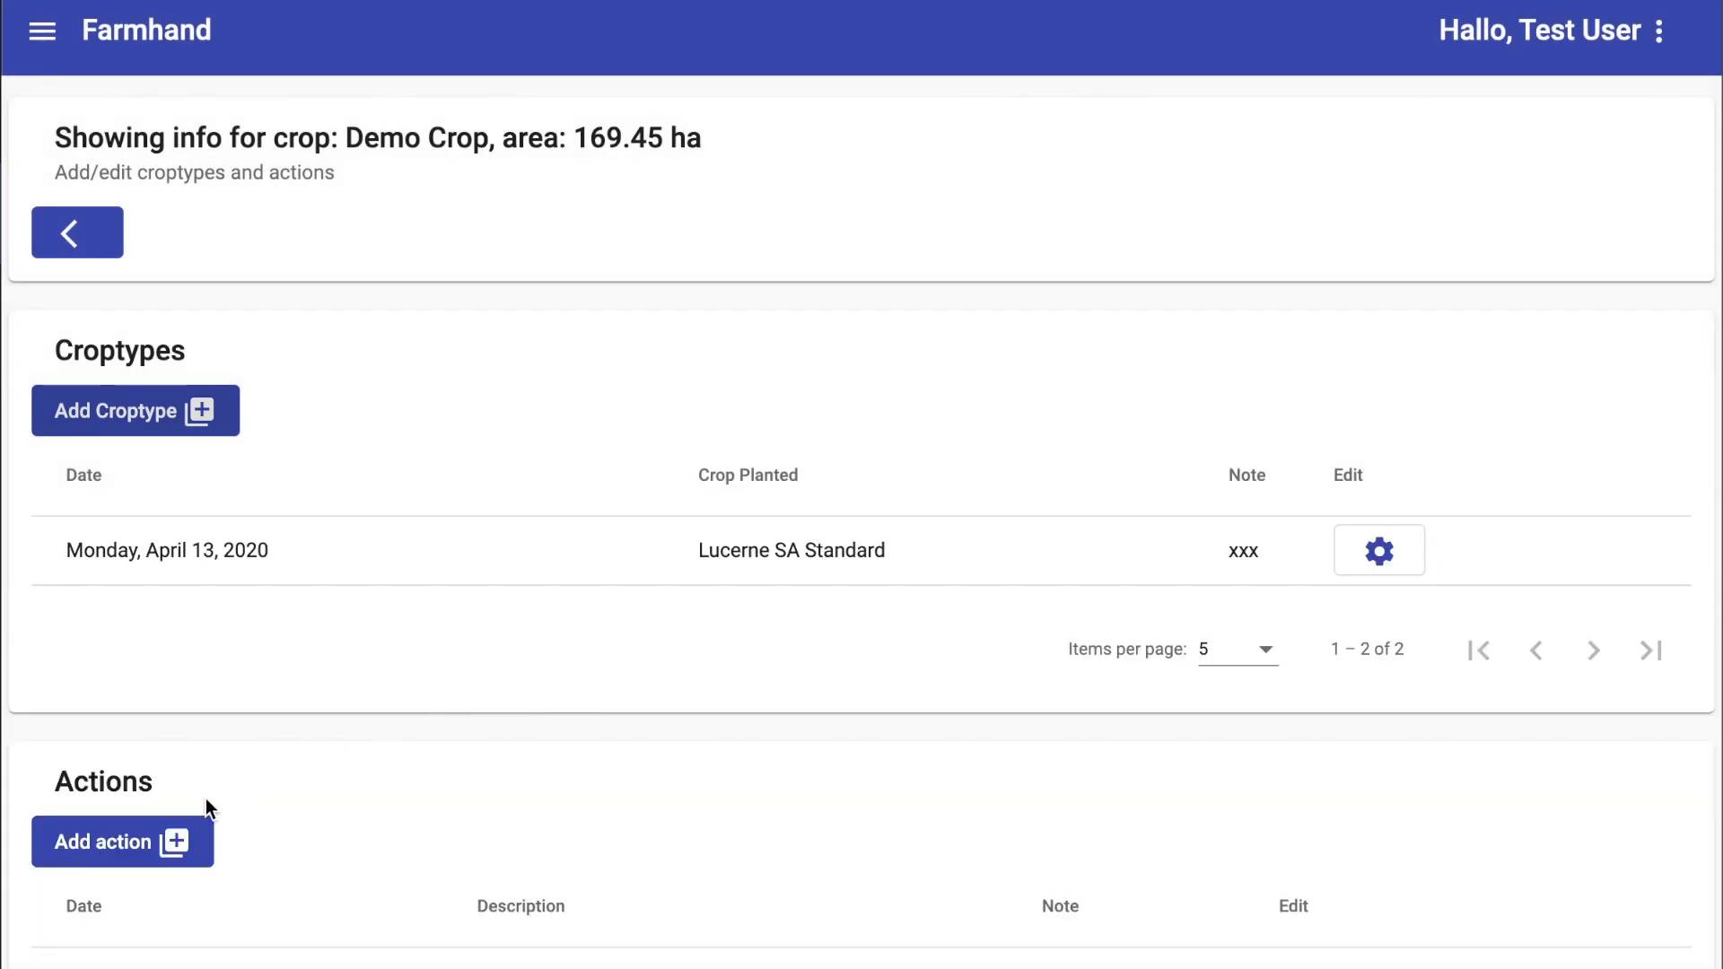
Add a crop action to Demo Crop dated 17/04/2020 with action "500 bales" and note "xxx", and save it.
{"action": "left_click", "coordinate": [173, 844]}
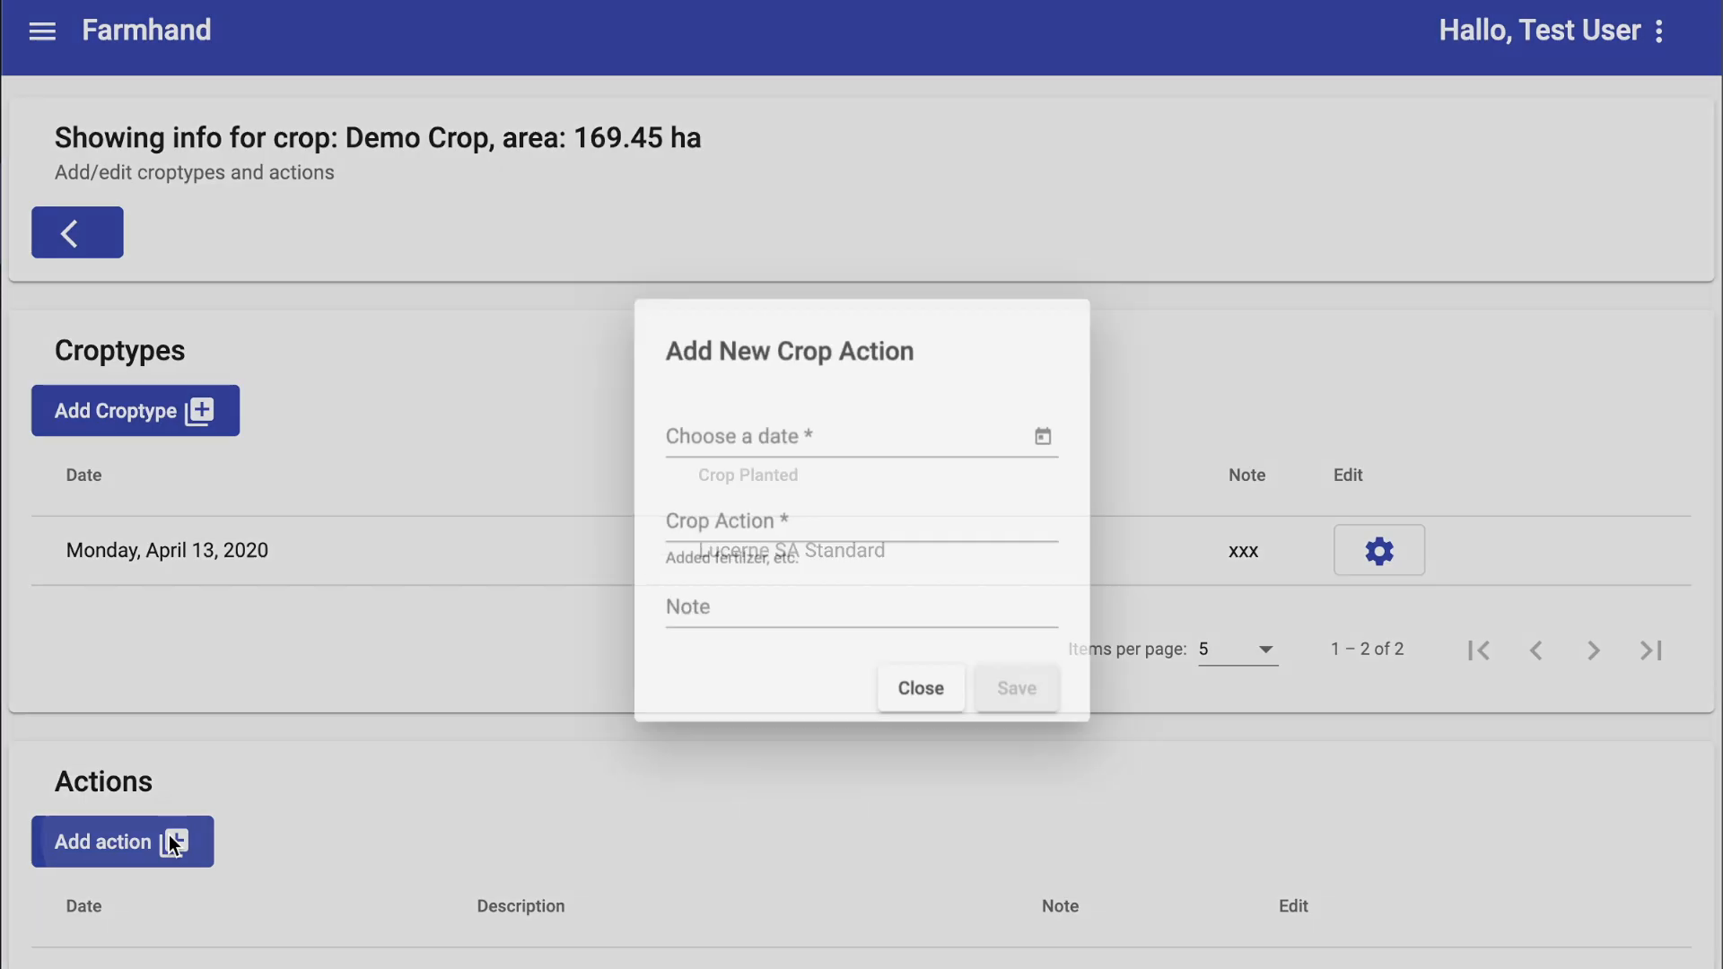
{"action": "left_click", "coordinate": [1064, 433]}
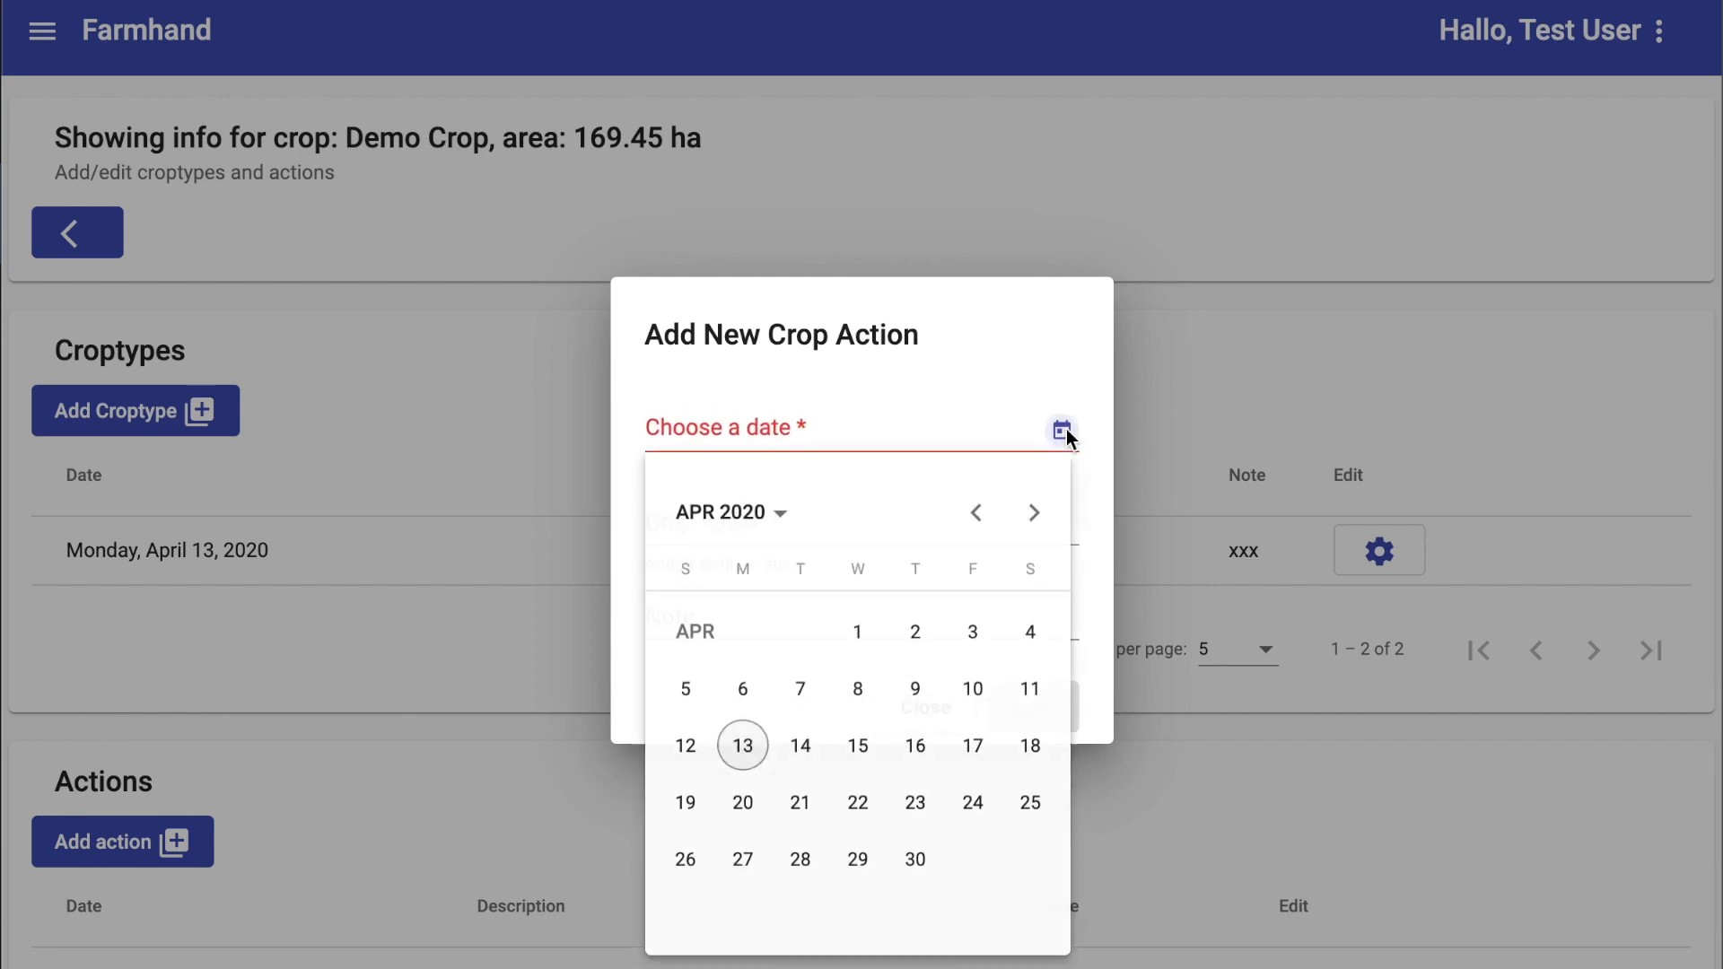
{"action": "left_click", "coordinate": [969, 752]}
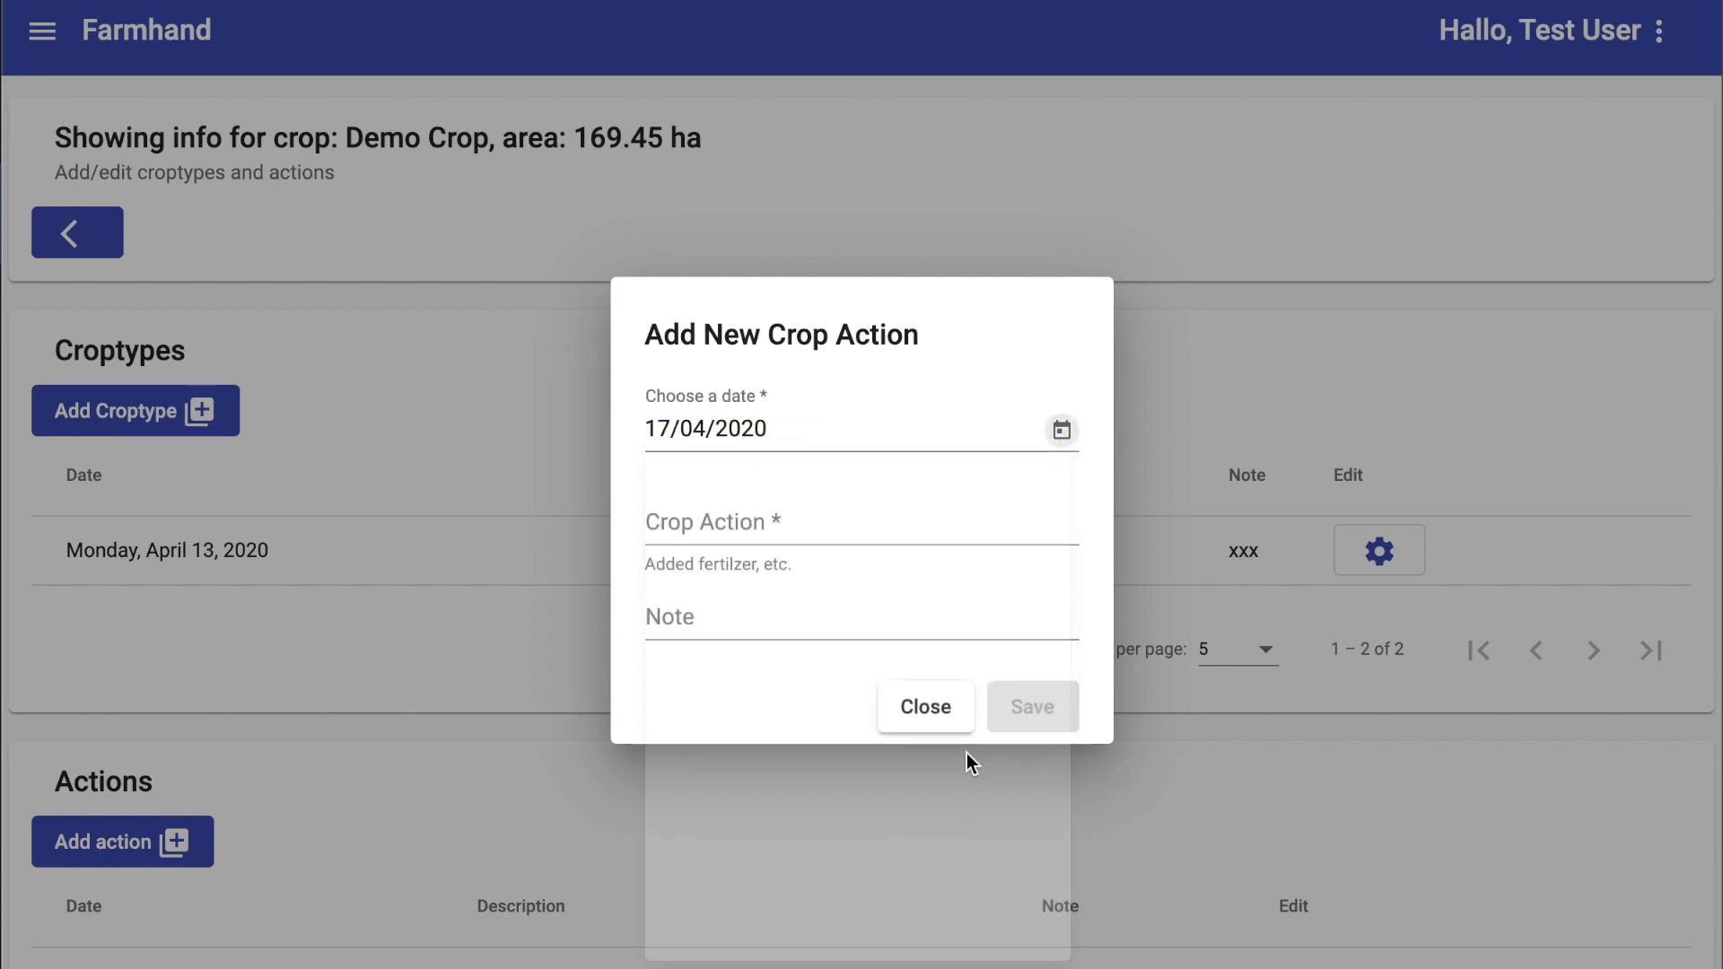
{"action": "left_click", "coordinate": [779, 520]}
{"action": "type", "text": "500"}
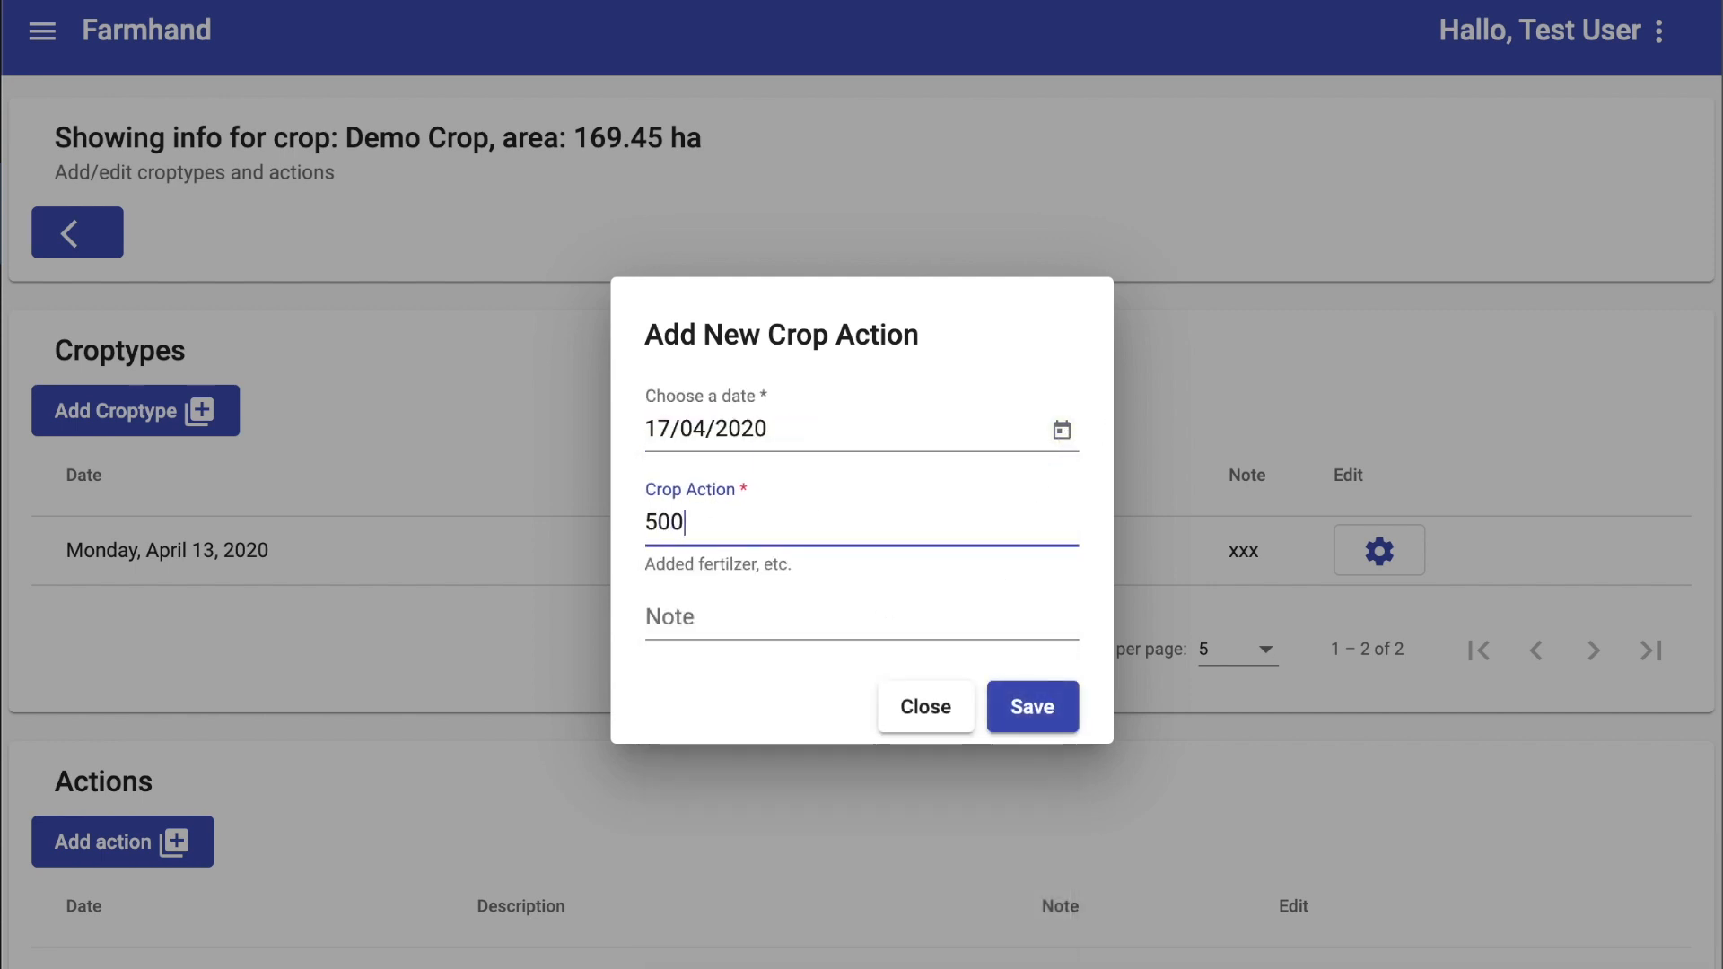
{"action": "type", "text": " bales"}
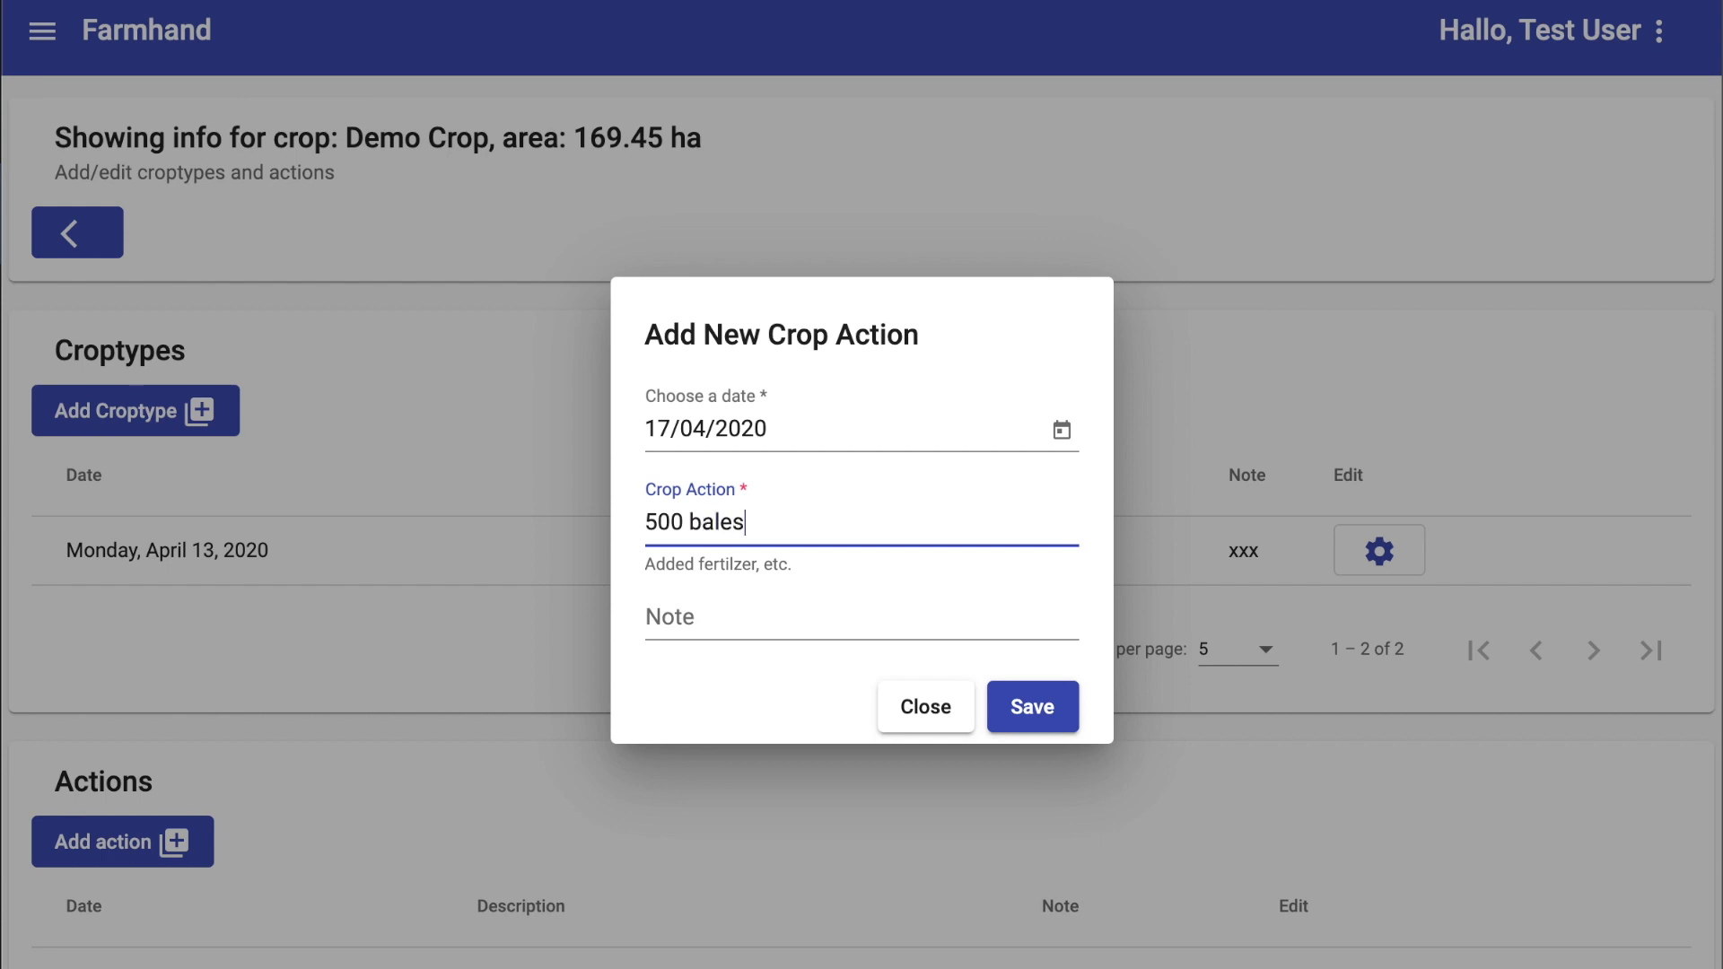
{"action": "left_click", "coordinate": [734, 617]}
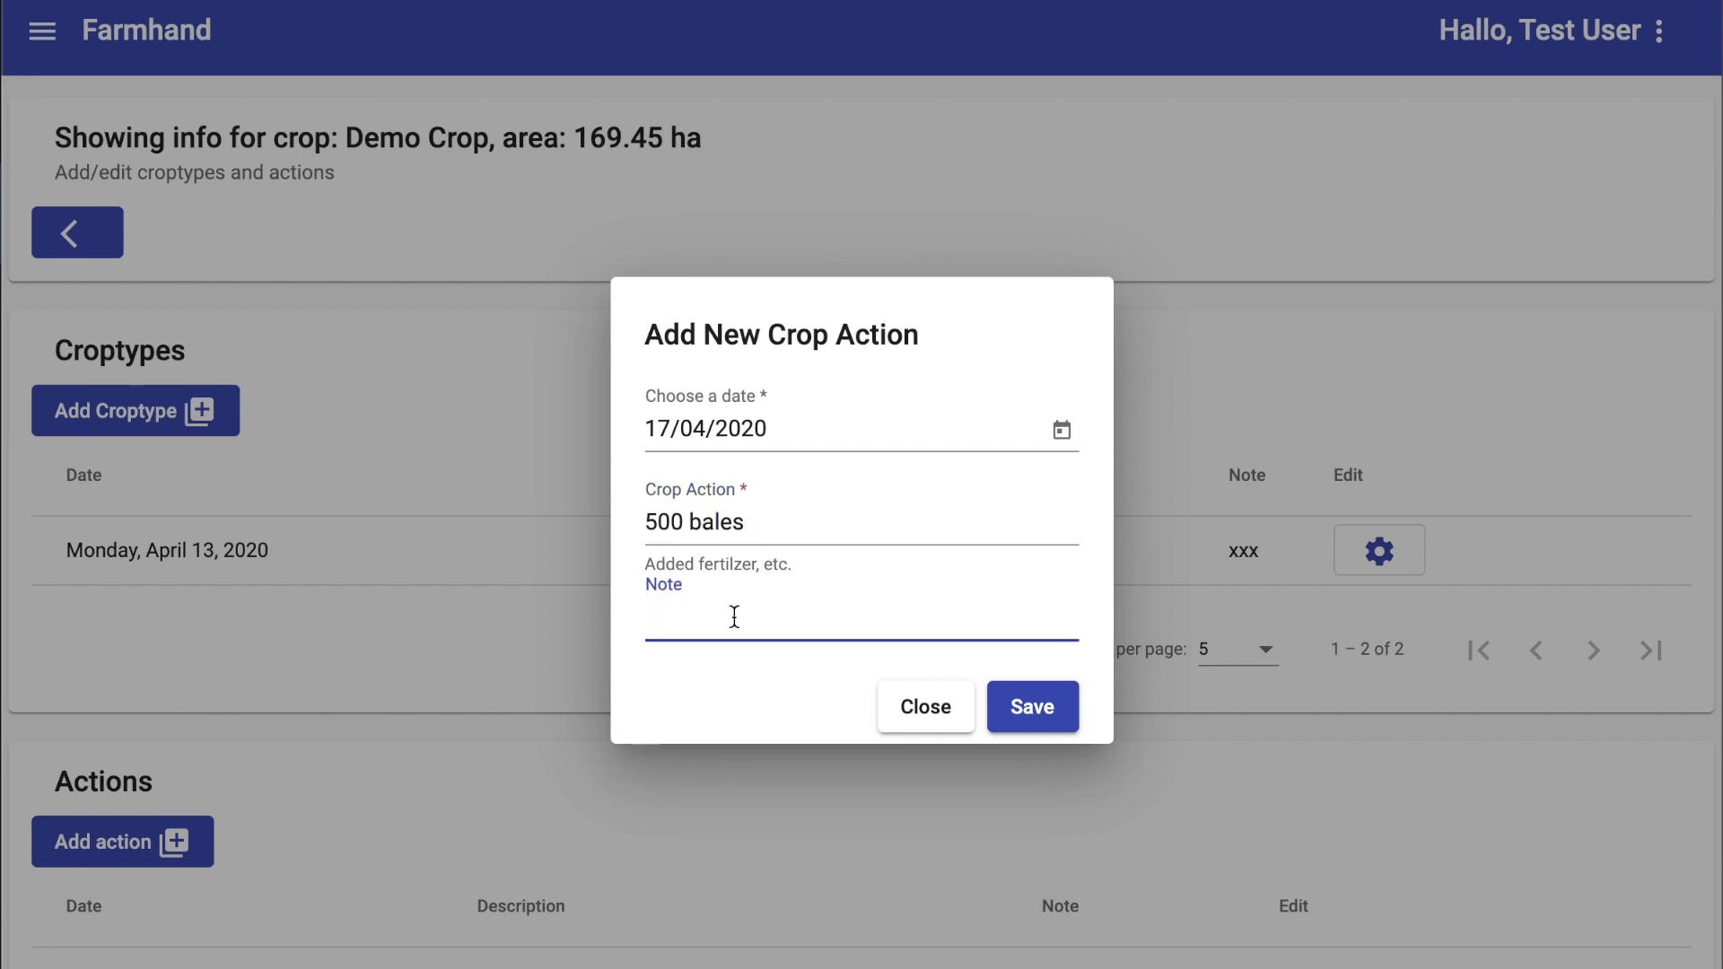
{"action": "type", "text": "xxx"}
{"action": "left_click", "coordinate": [1032, 708]}
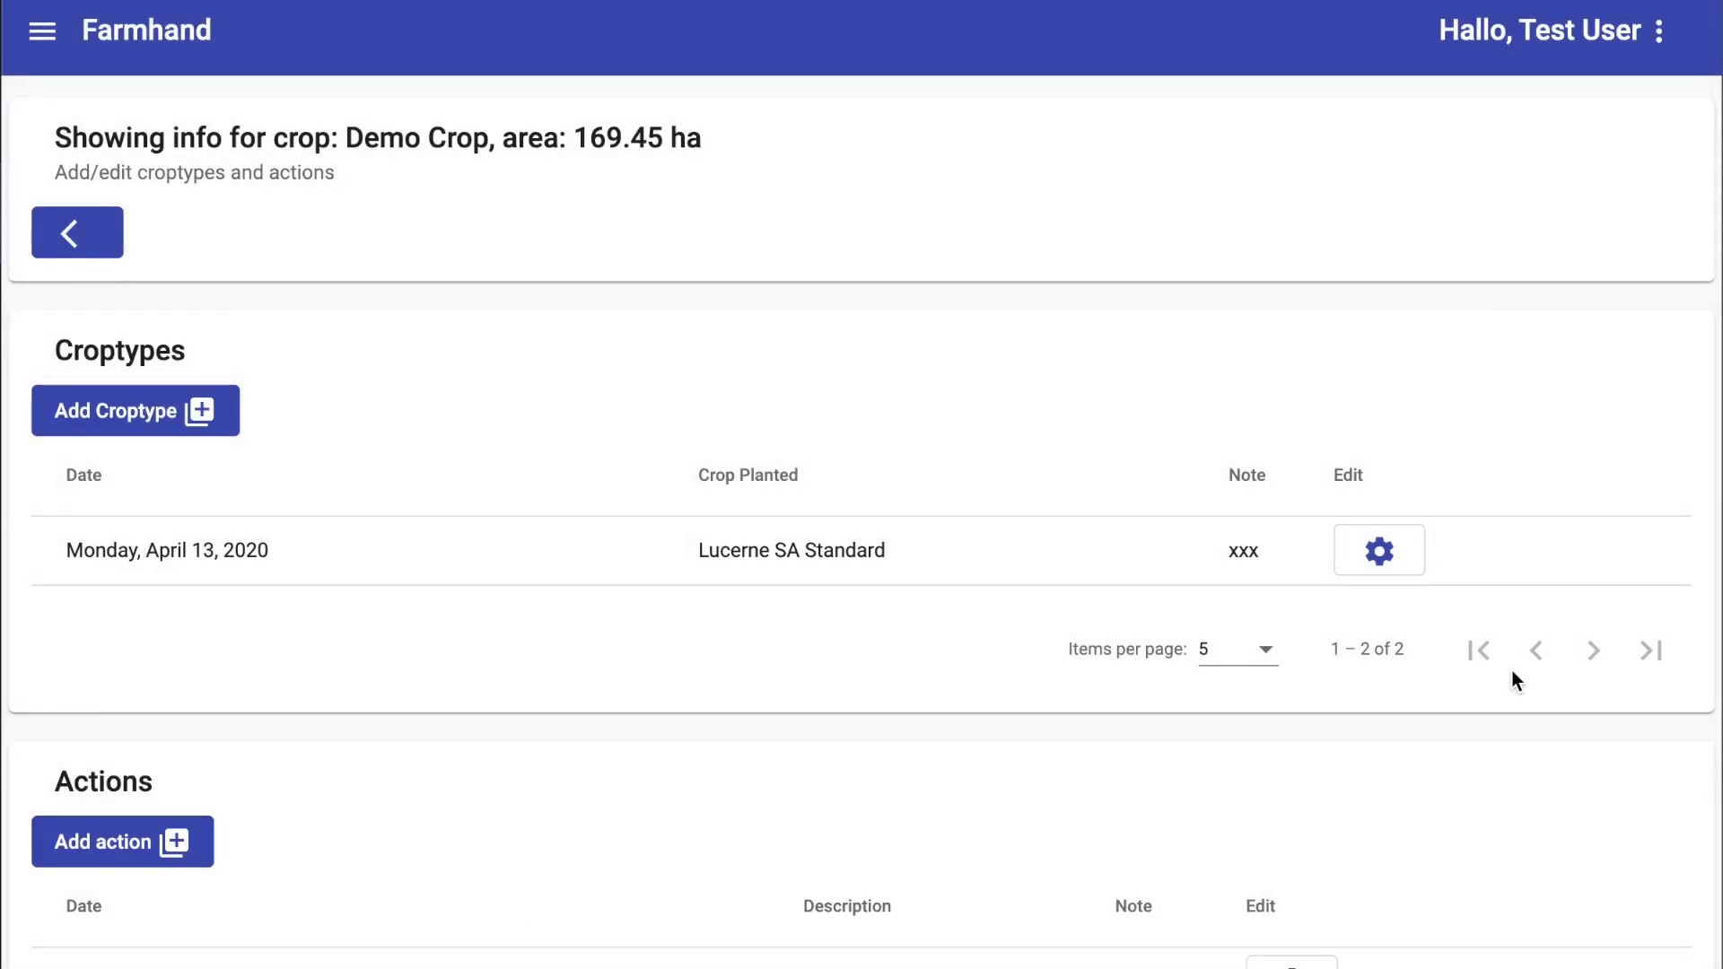
Go to the herds list and add a new herd named "Demo herd".
{"action": "left_click", "coordinate": [40, 38]}
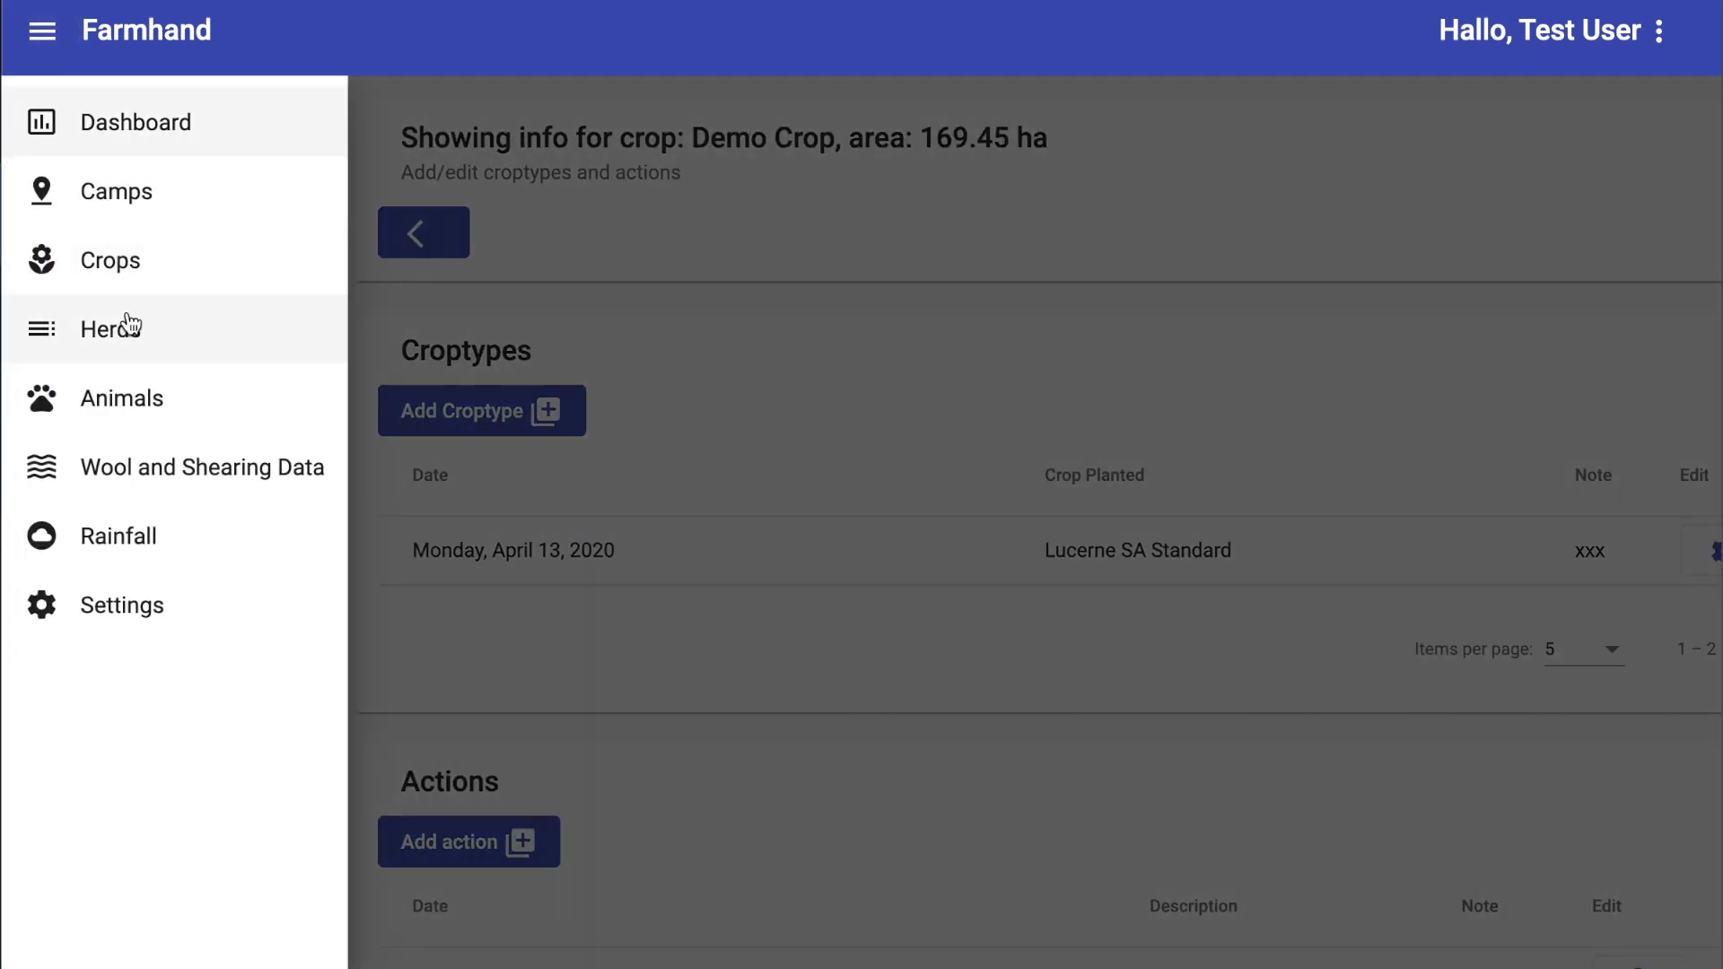
{"action": "left_click", "coordinate": [131, 325]}
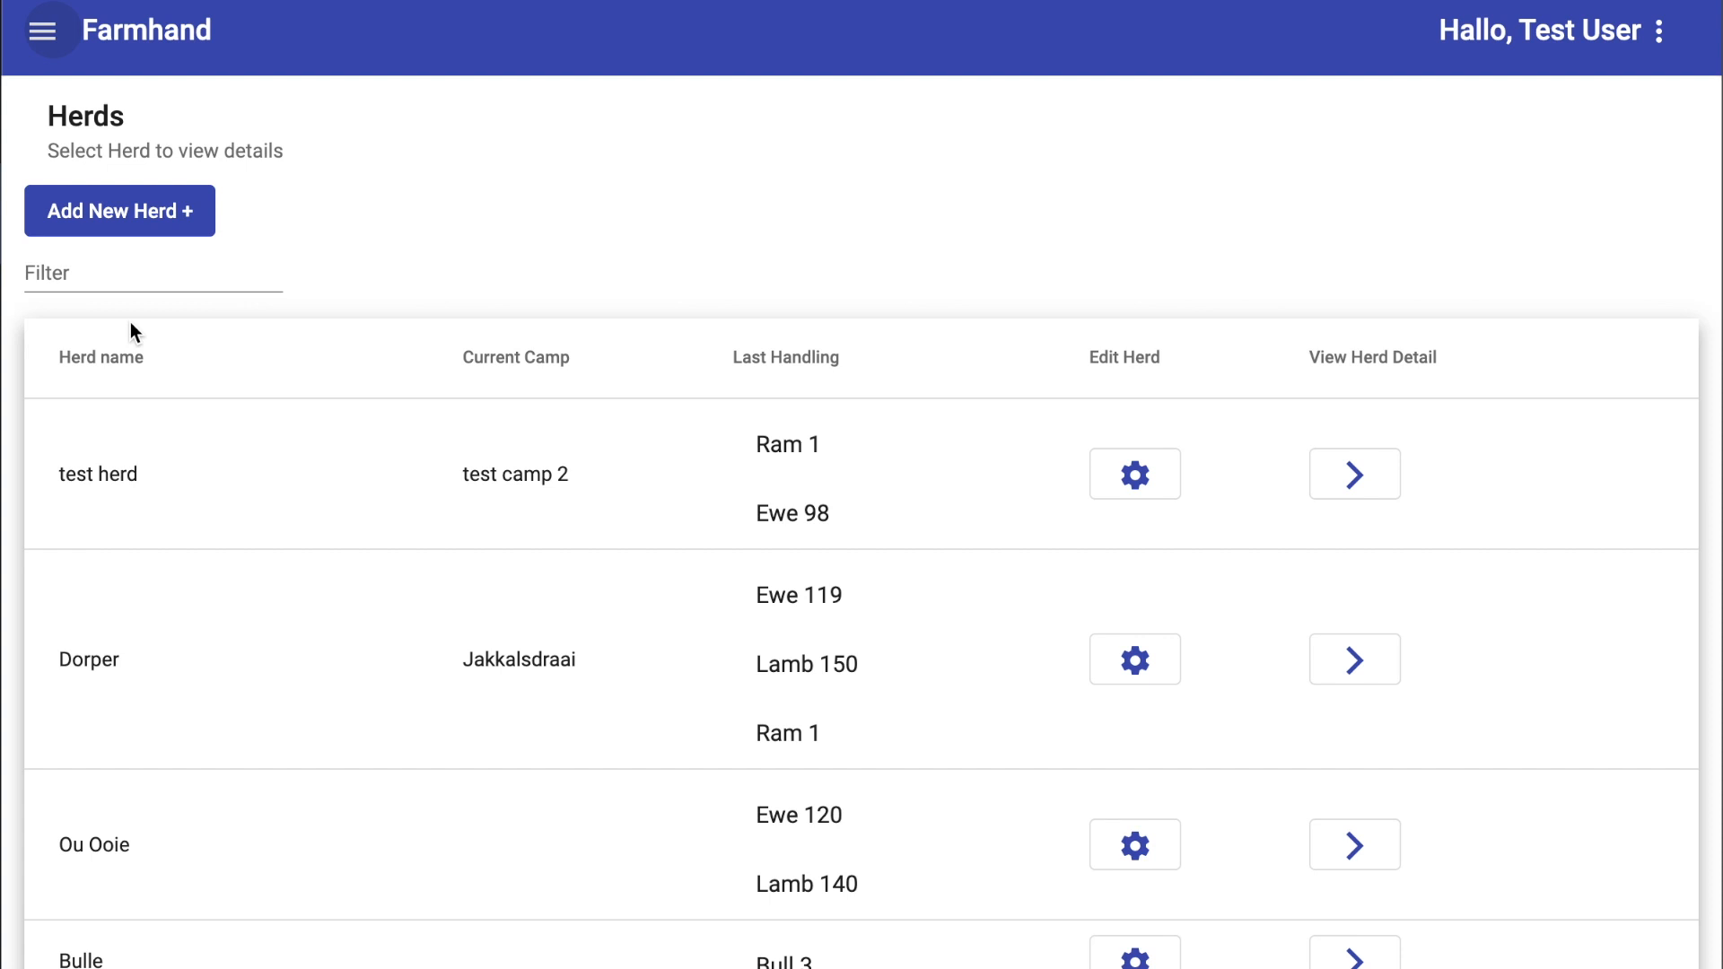
{"action": "left_click", "coordinate": [117, 221]}
{"action": "type", "text": "Demo herd"}
{"action": "left_click", "coordinate": [1057, 622]}
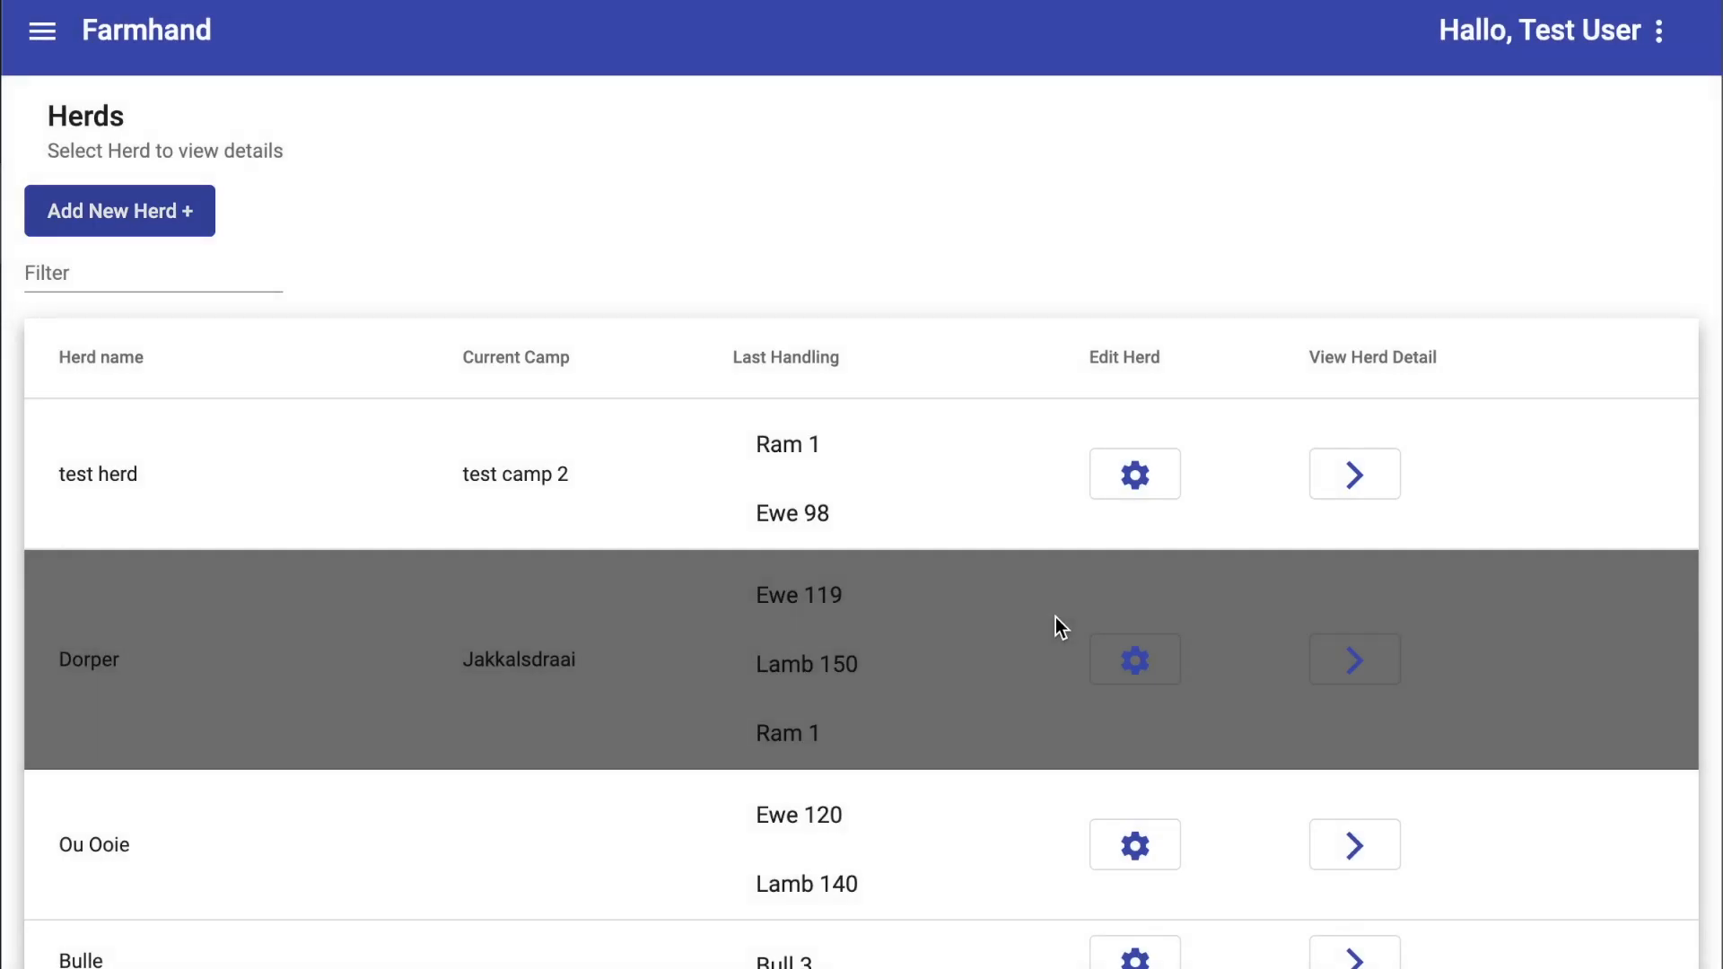
Open the Demo herd's detail page from the herds list and look through its handlings, movements, animals, matings and deaths sections.
{"action": "scroll", "coordinate": [1468, 470], "scroll_direction": "down", "scroll_amount": 3}
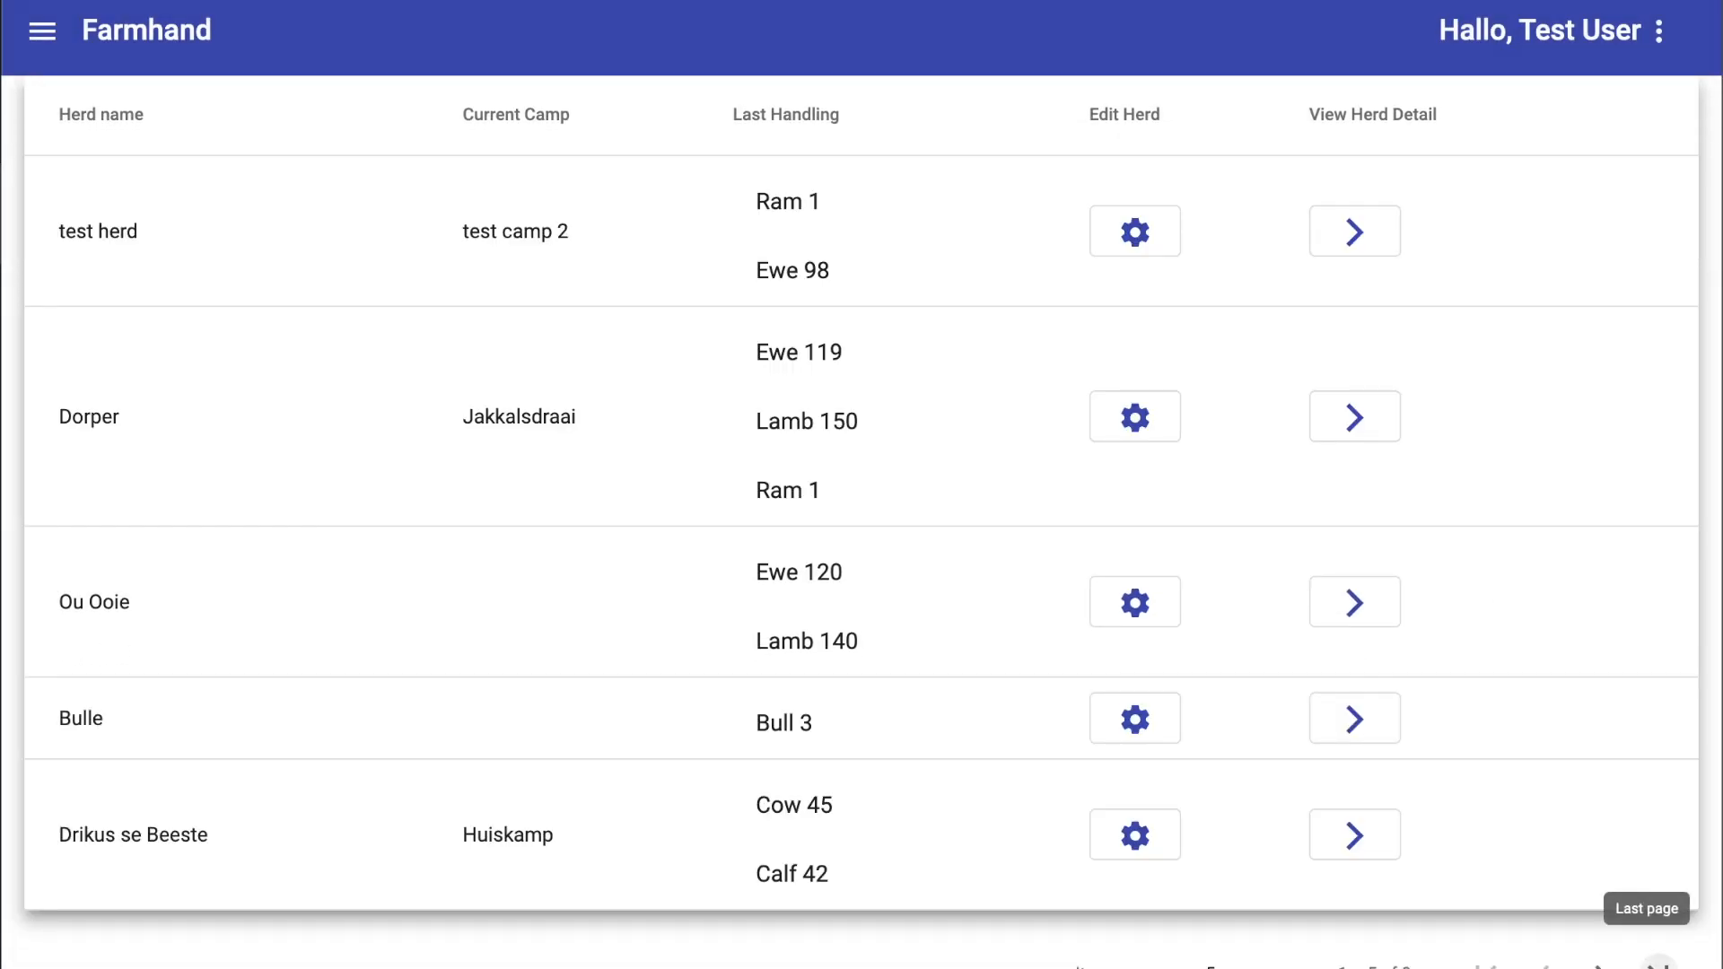
{"action": "left_click", "coordinate": [1658, 965]}
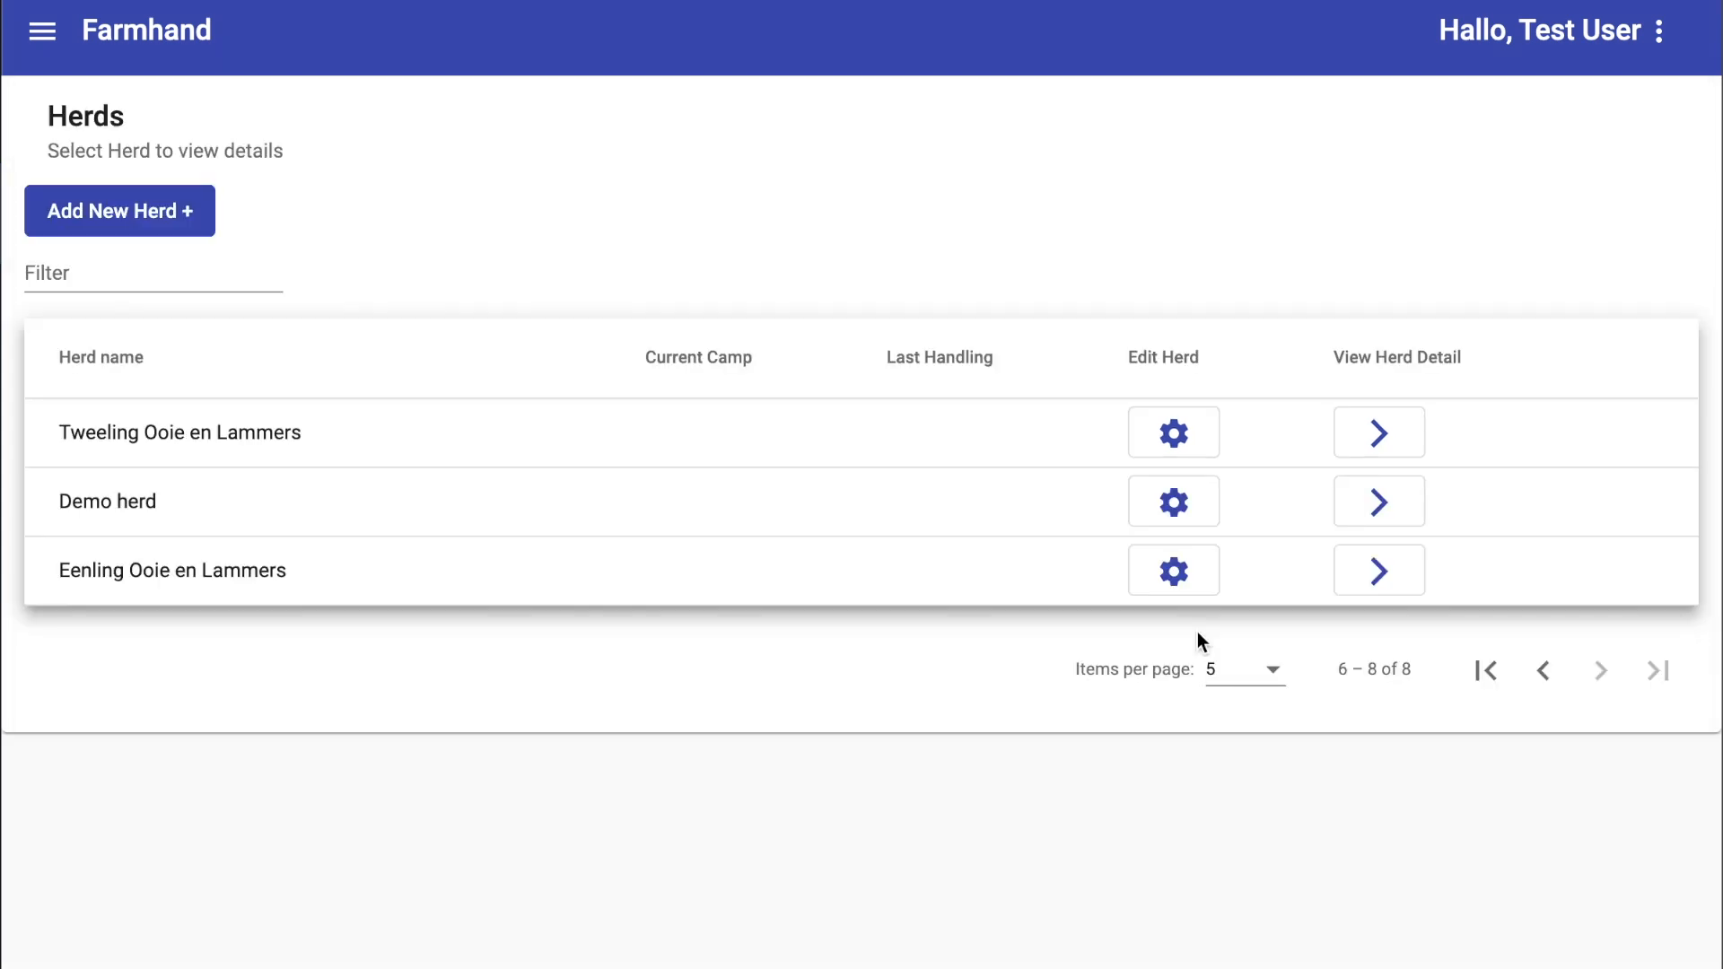
{"action": "left_click", "coordinate": [1380, 510]}
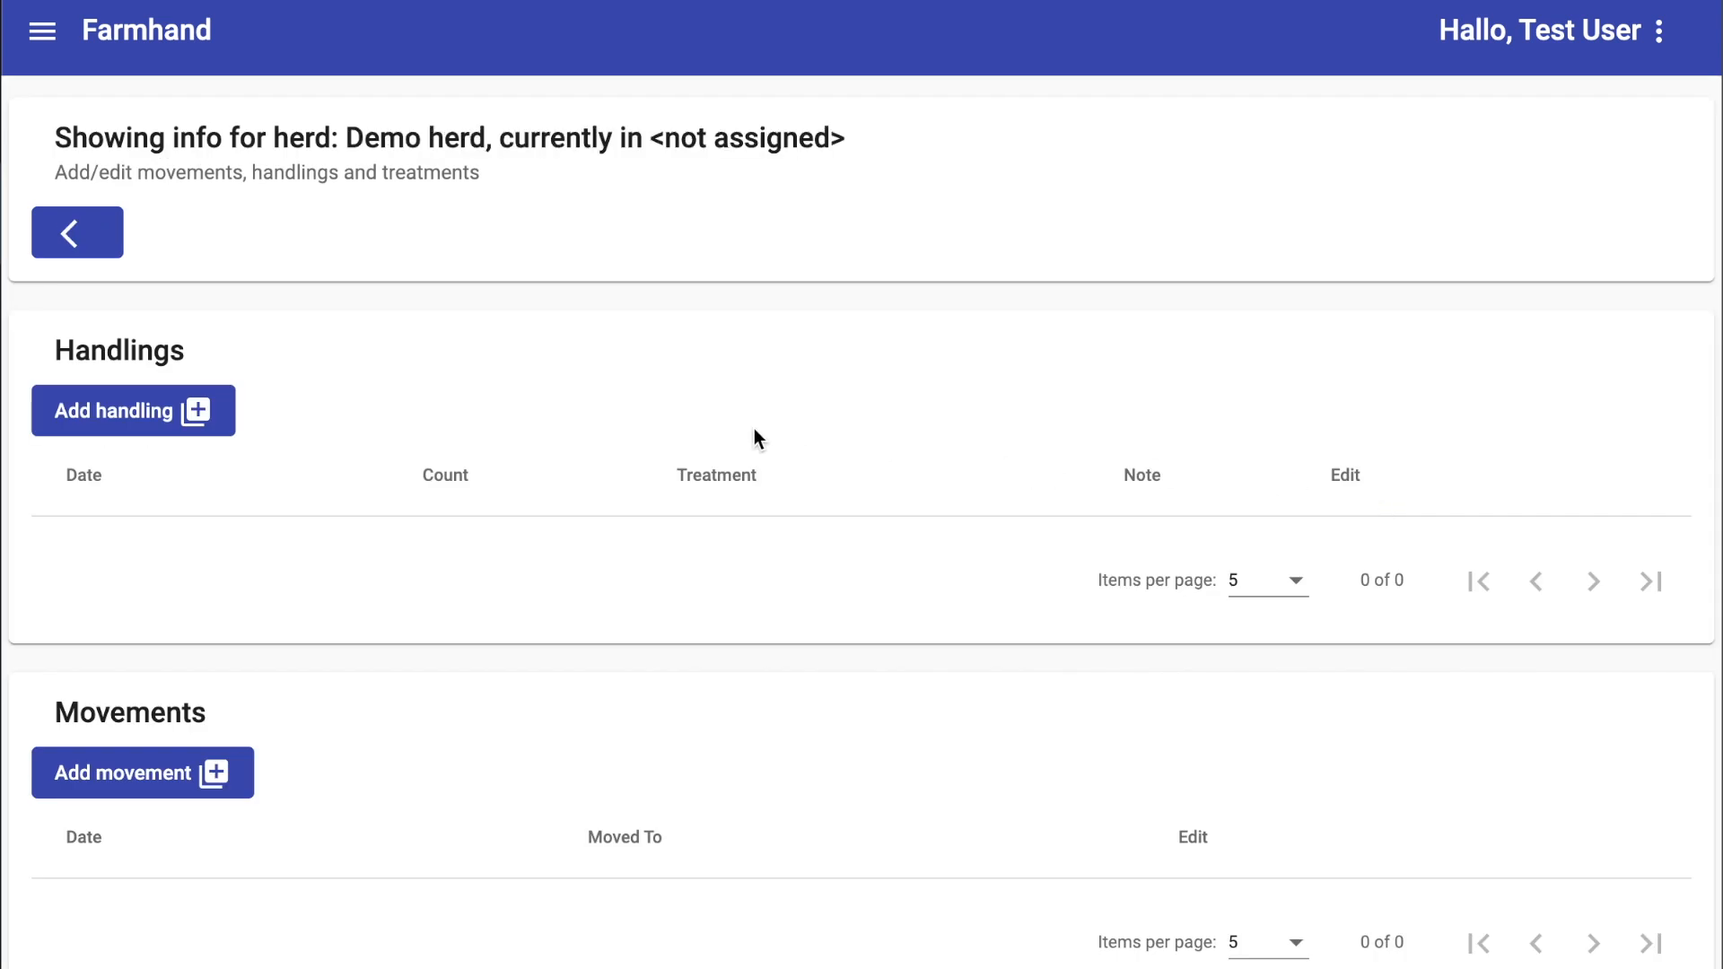
{"action": "scroll", "coordinate": [440, 735], "scroll_direction": "down", "scroll_amount": 3}
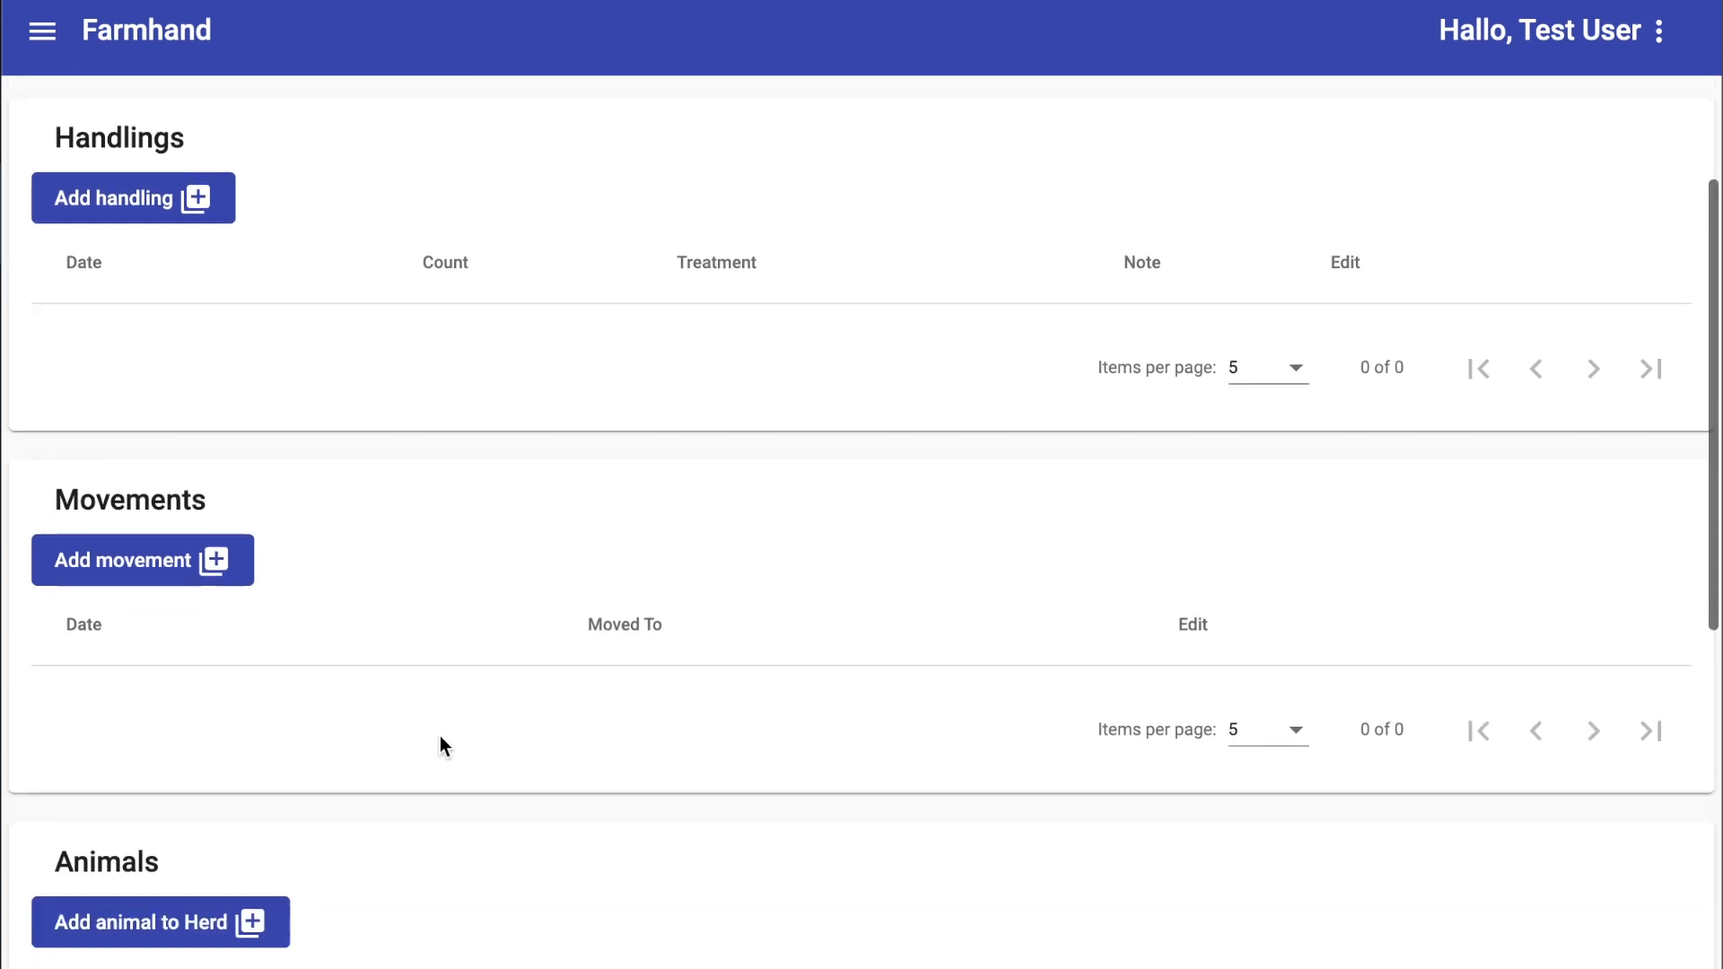
{"action": "scroll", "coordinate": [440, 736], "scroll_direction": "down", "scroll_amount": 2}
{"action": "scroll", "coordinate": [439, 745], "scroll_direction": "down", "scroll_amount": 3}
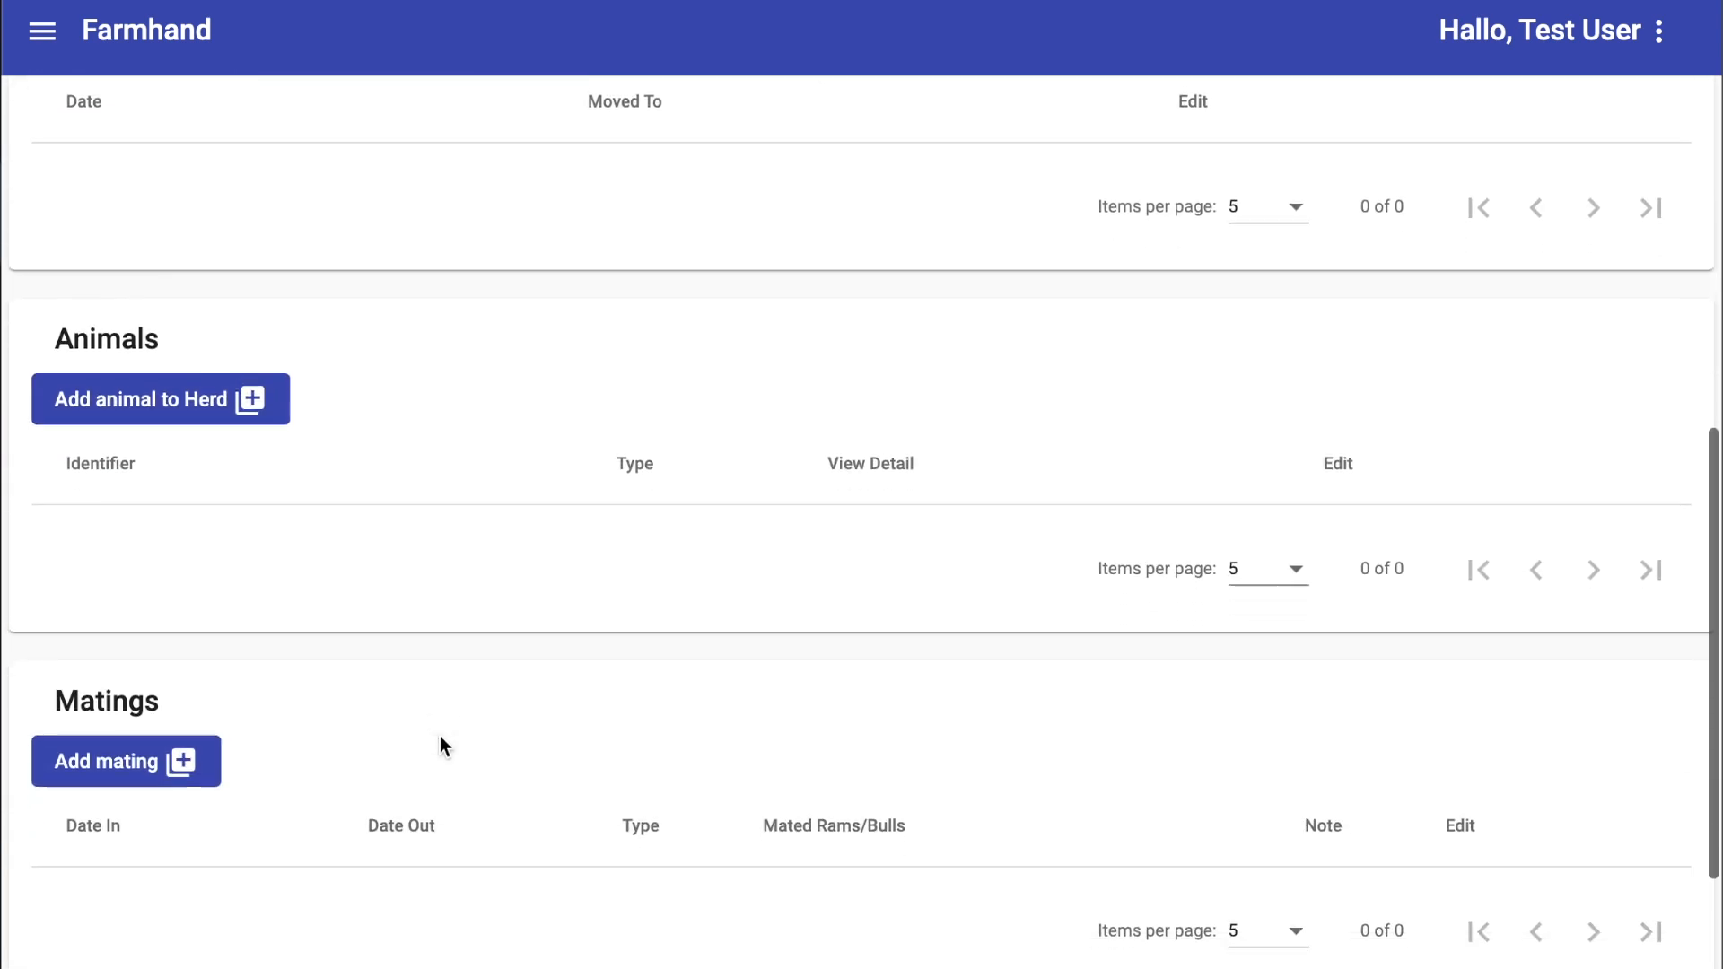
{"action": "scroll", "coordinate": [439, 745], "scroll_direction": "down", "scroll_amount": 3}
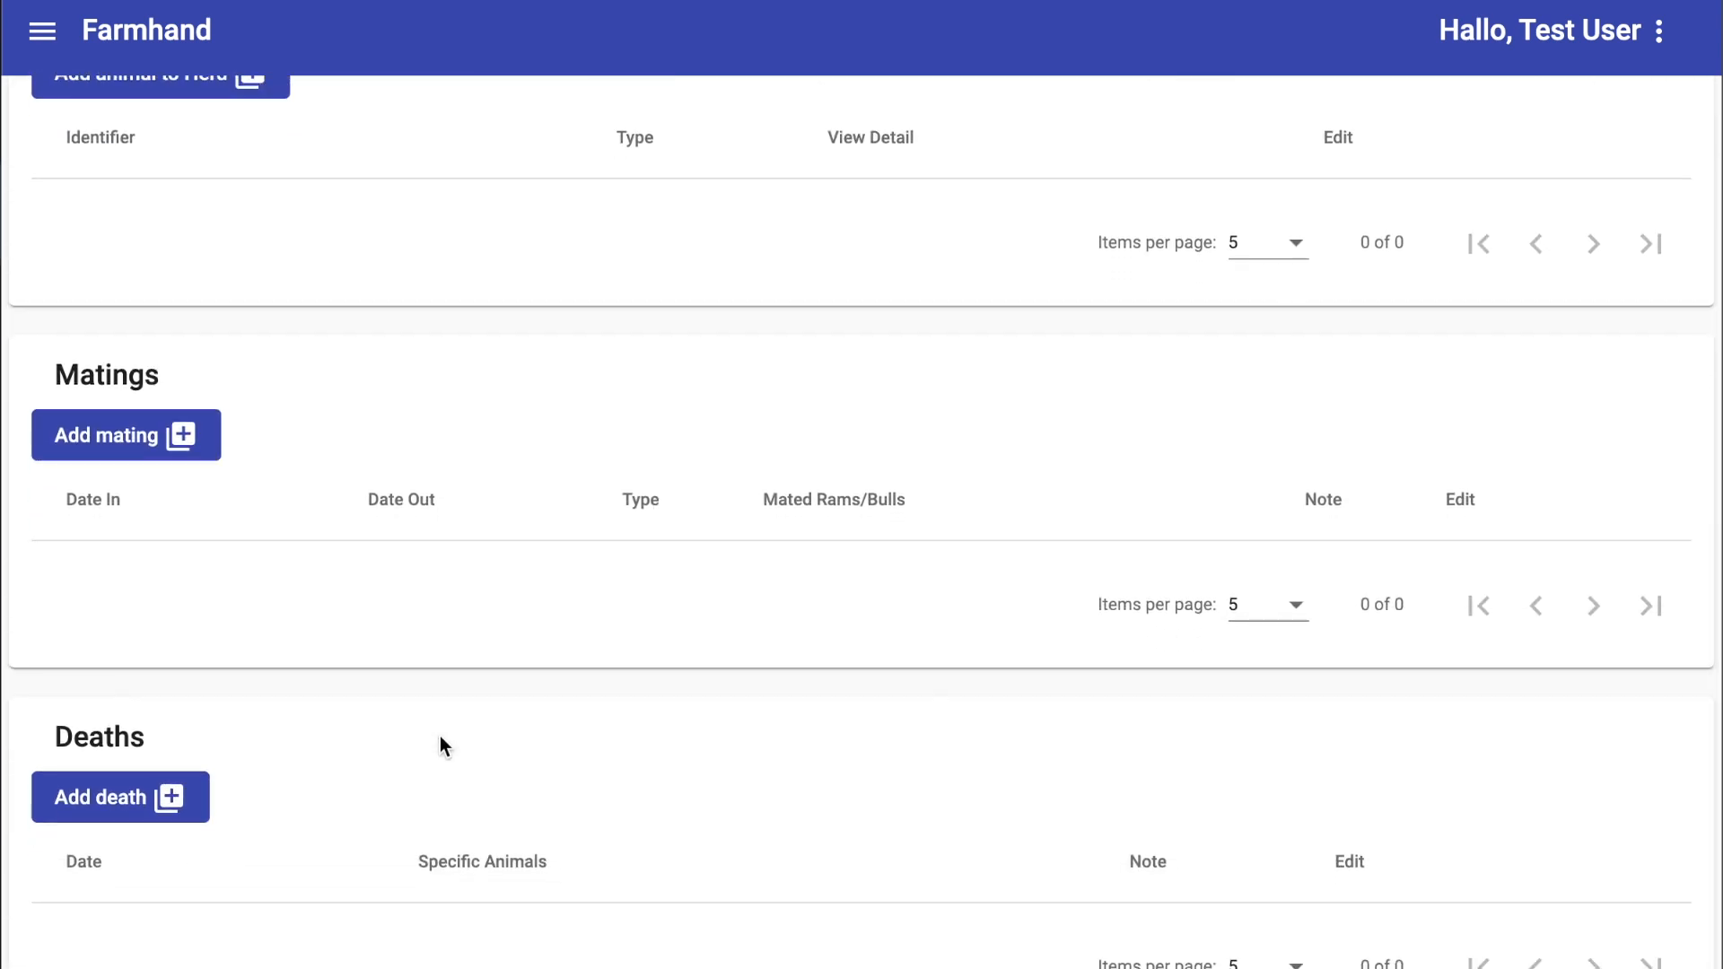
{"action": "scroll", "coordinate": [439, 735], "scroll_direction": "up", "scroll_amount": 10}
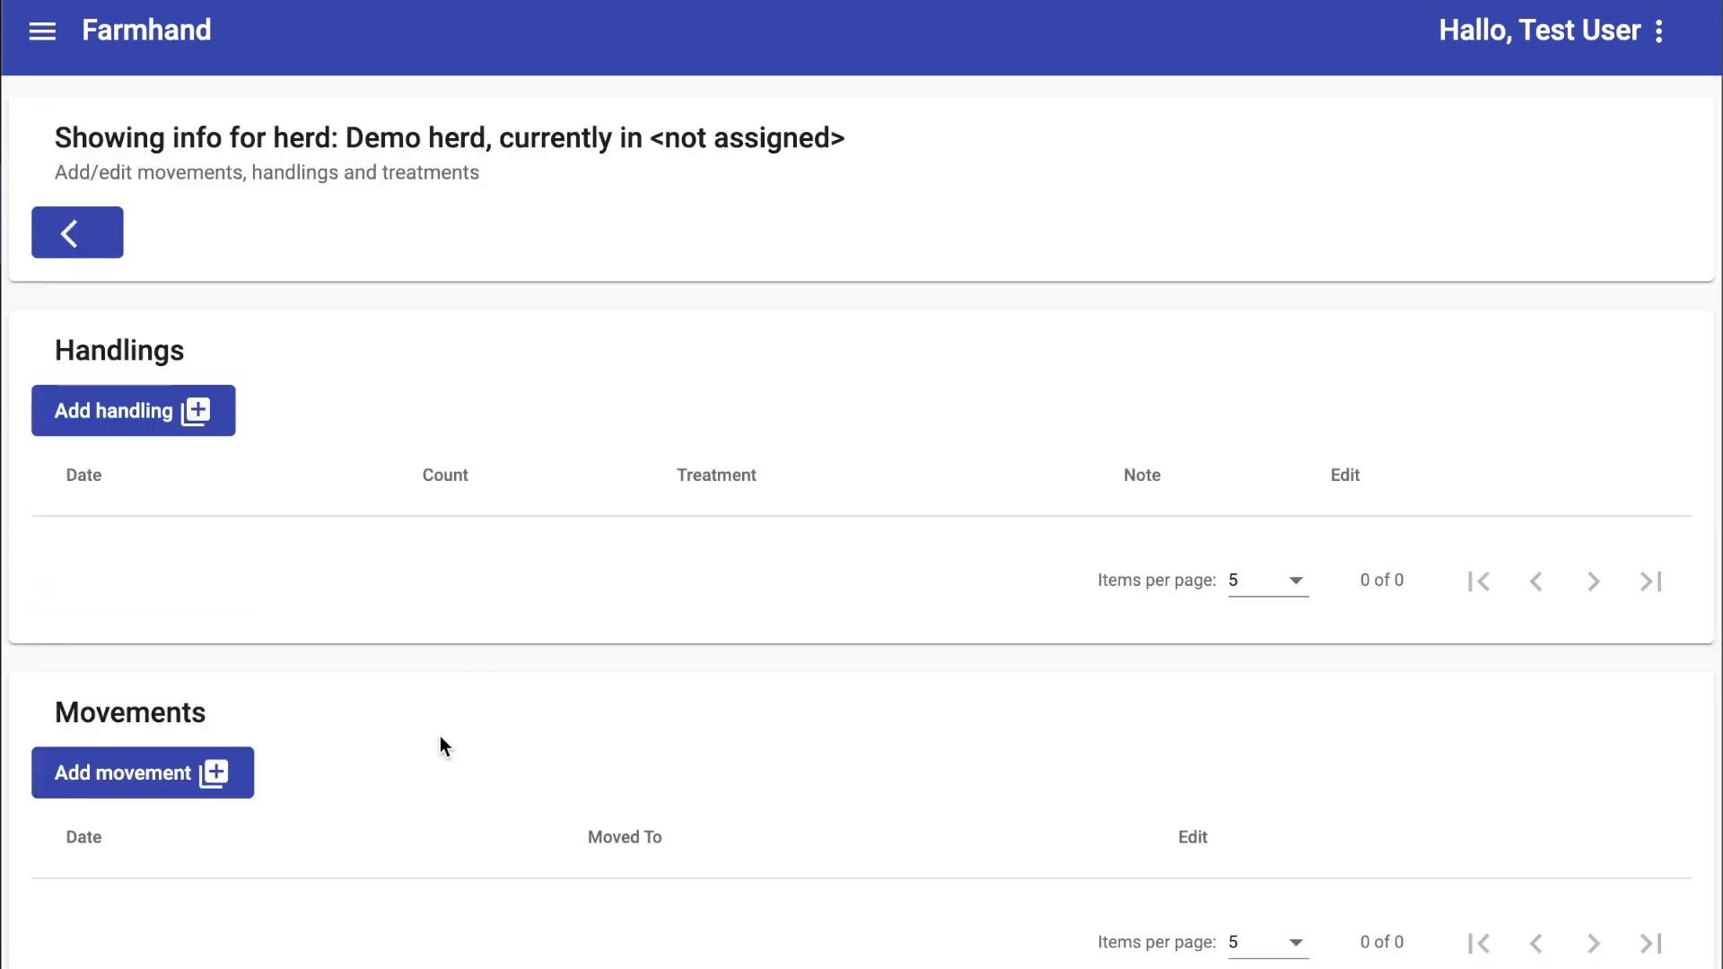
Start a new handling for Demo herd dated 13/04/2020 and add 100 animals of type Ewe to it.
{"action": "left_click", "coordinate": [93, 433]}
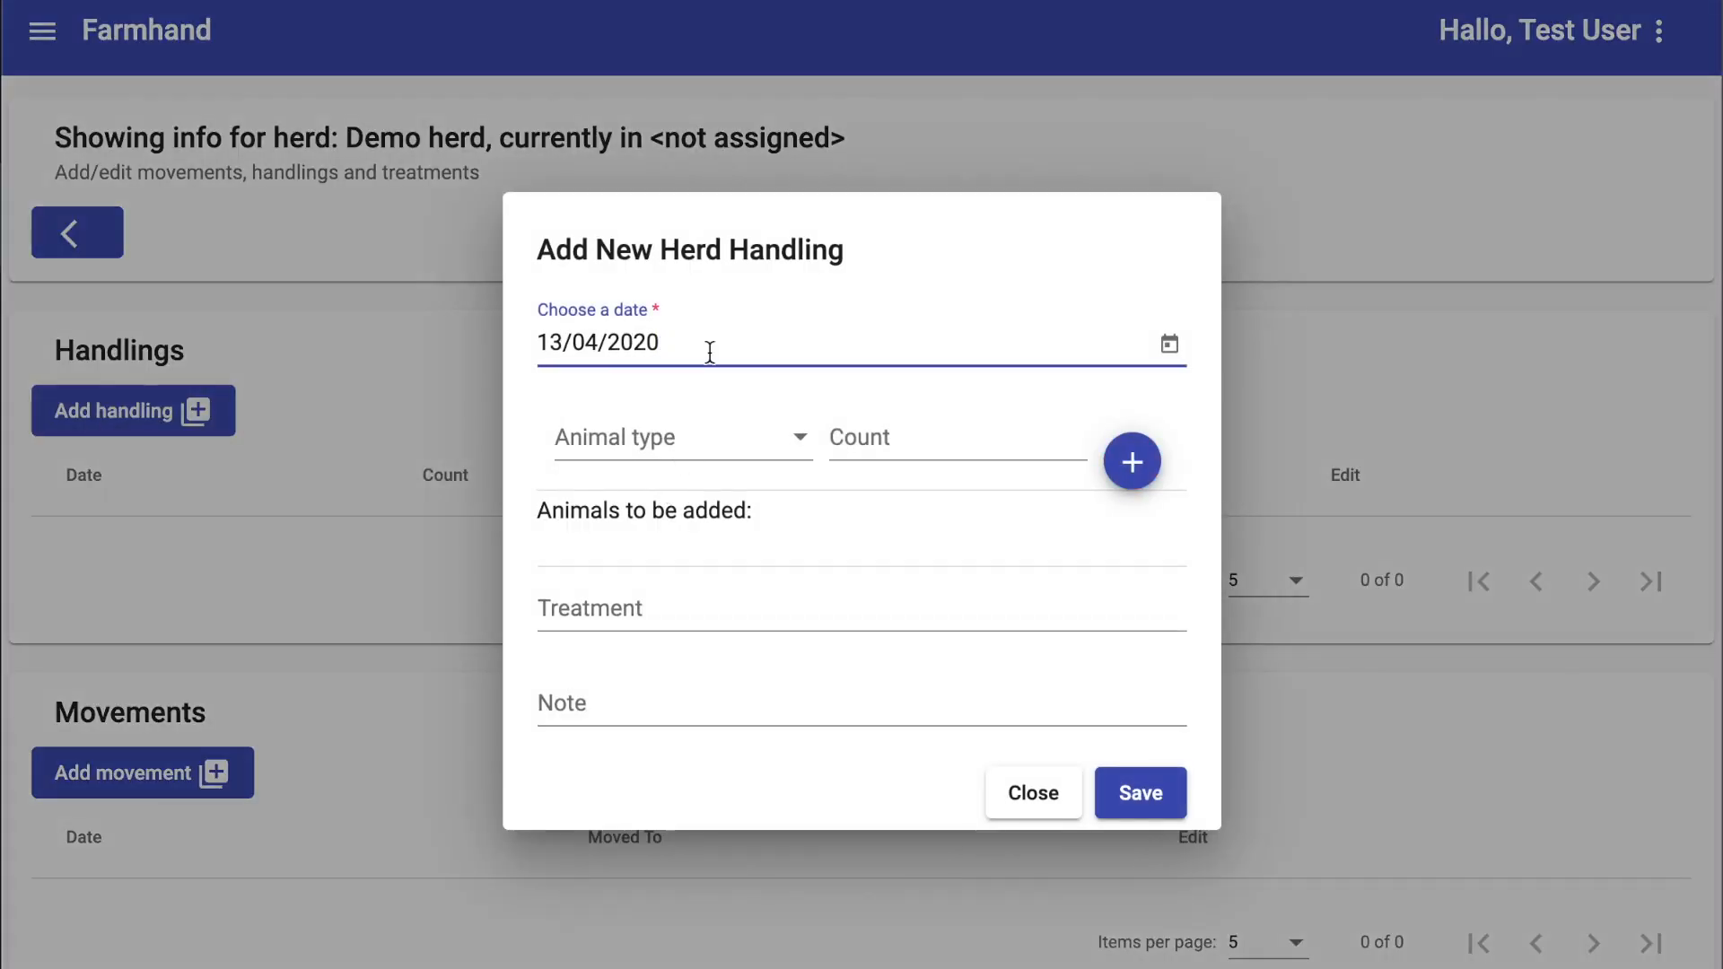
{"action": "left_click", "coordinate": [672, 451]}
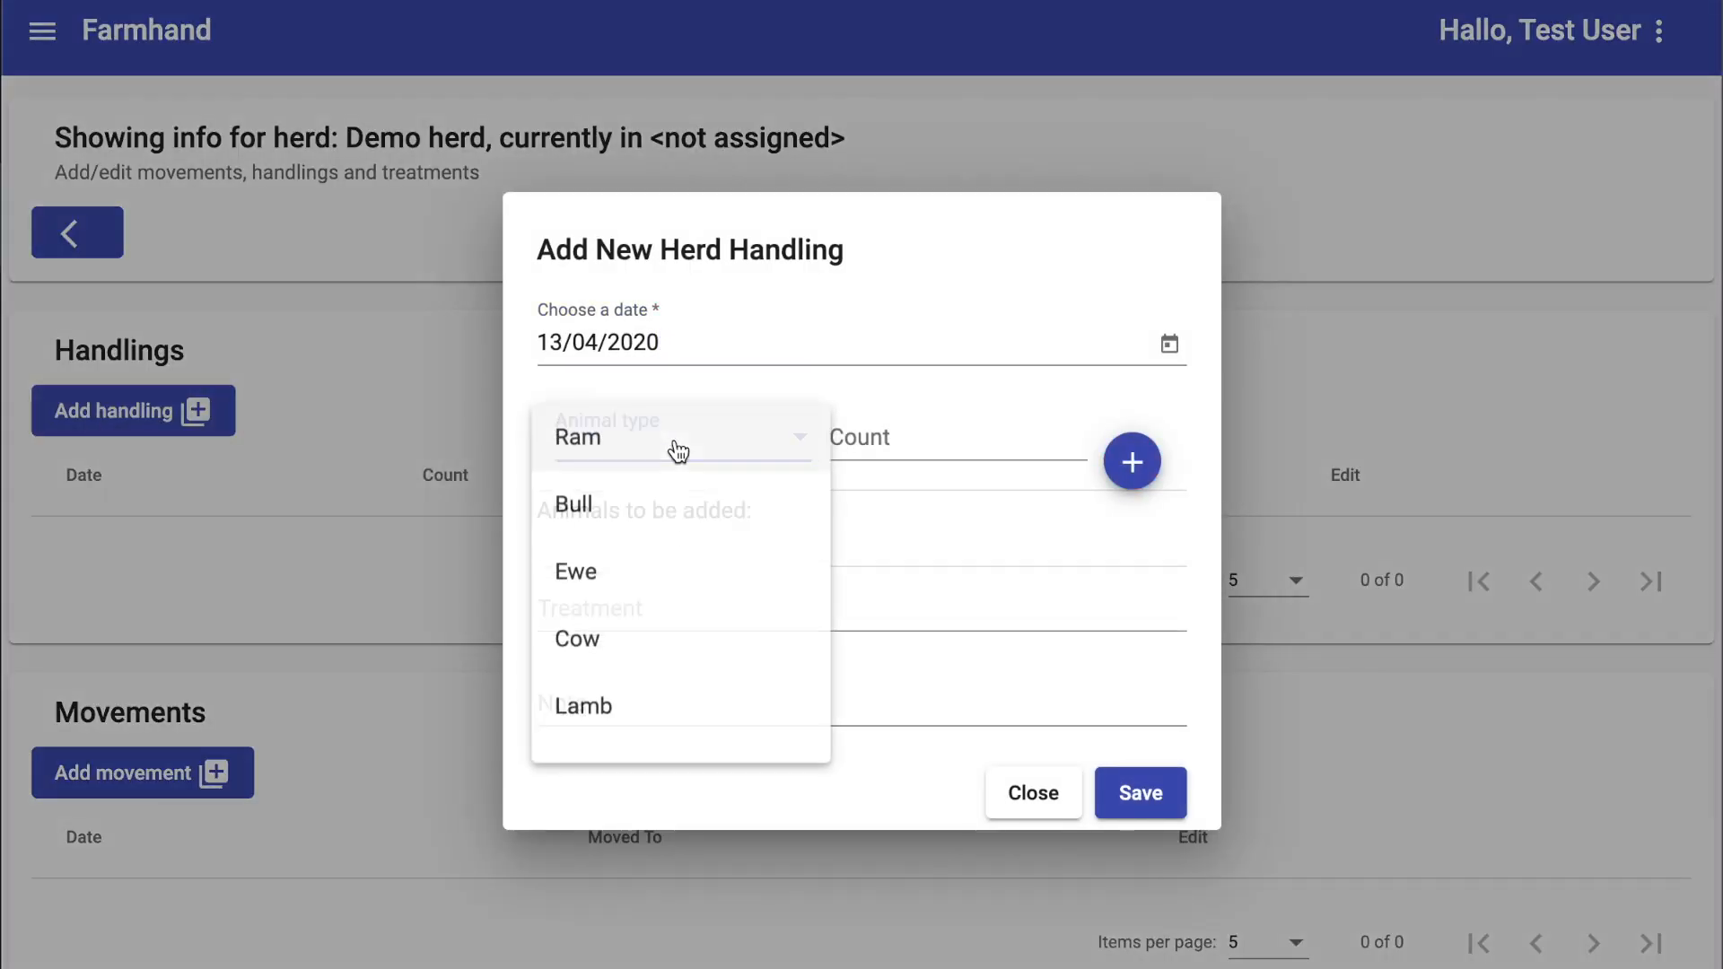
{"action": "left_click", "coordinate": [640, 594]}
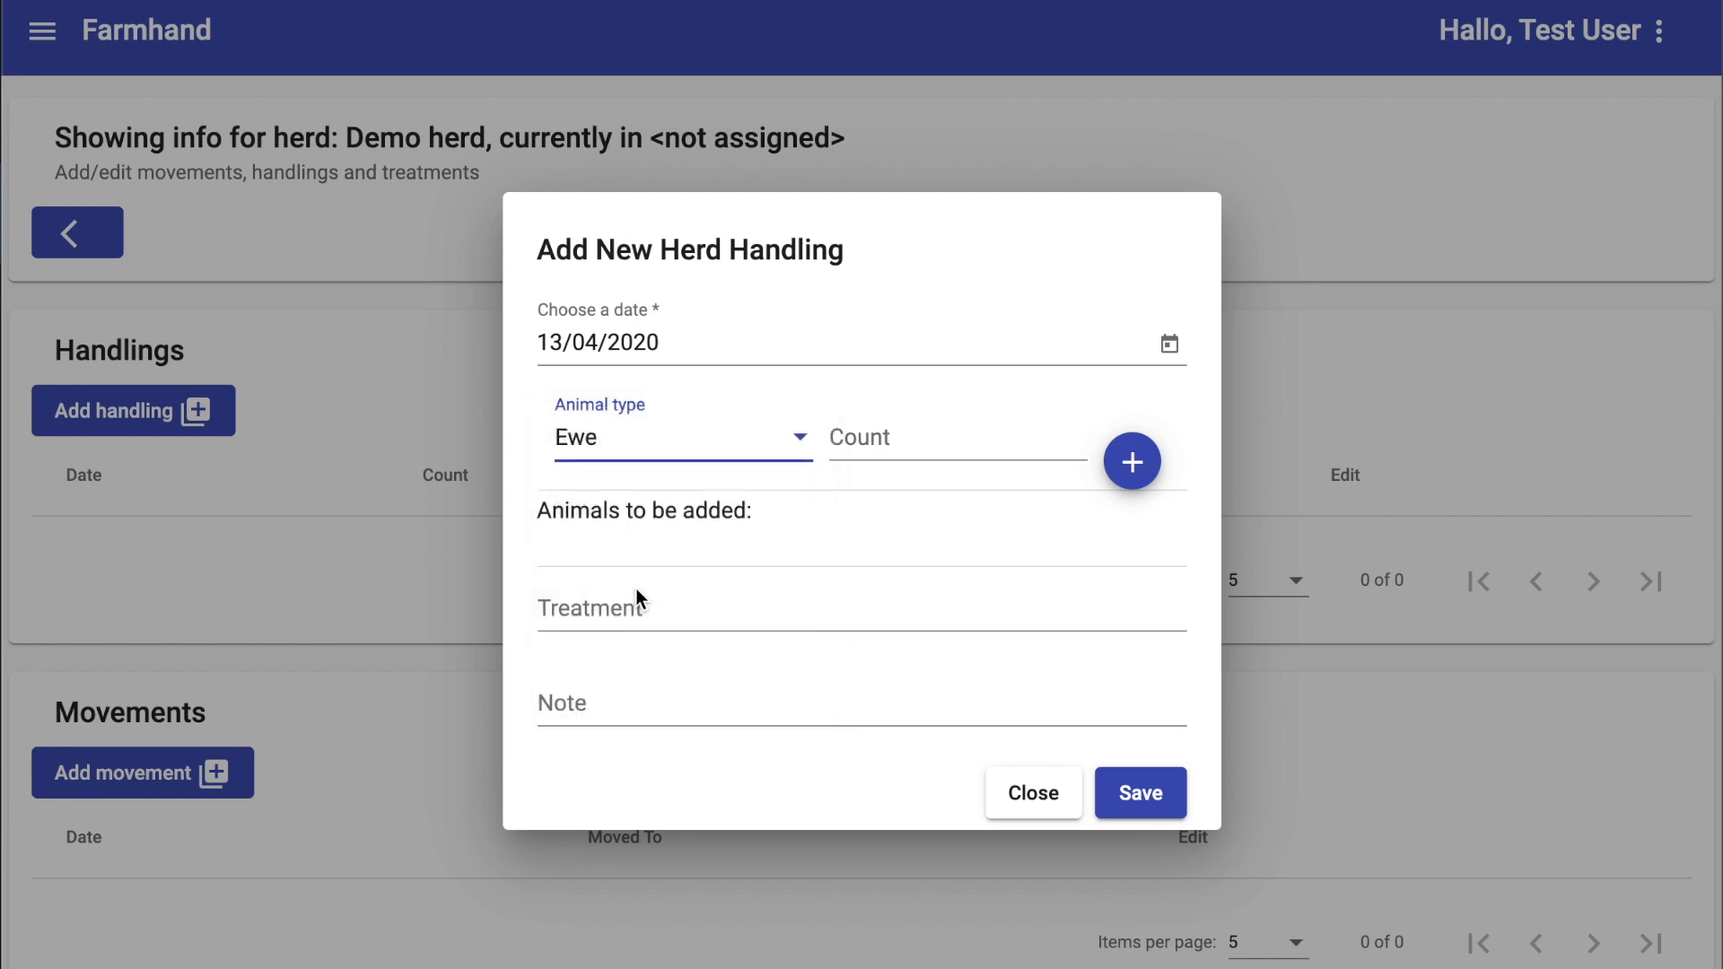
{"action": "left_click", "coordinate": [915, 432]}
{"action": "type", "text": "100"}
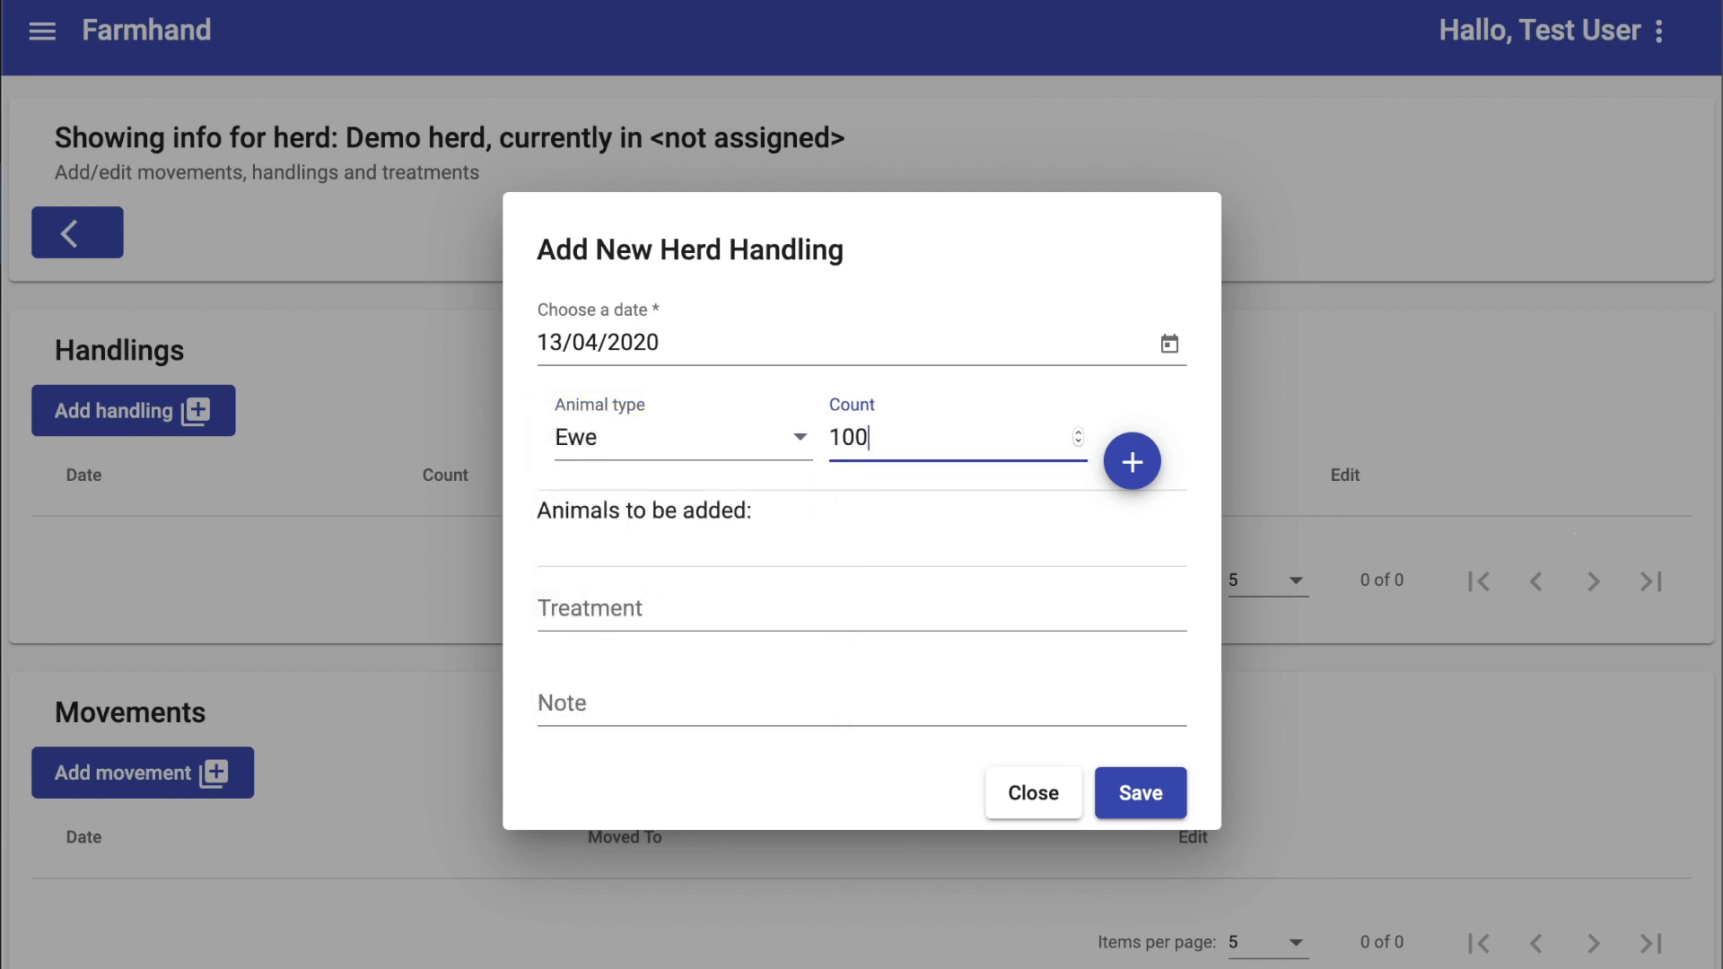
{"action": "left_click", "coordinate": [1117, 455]}
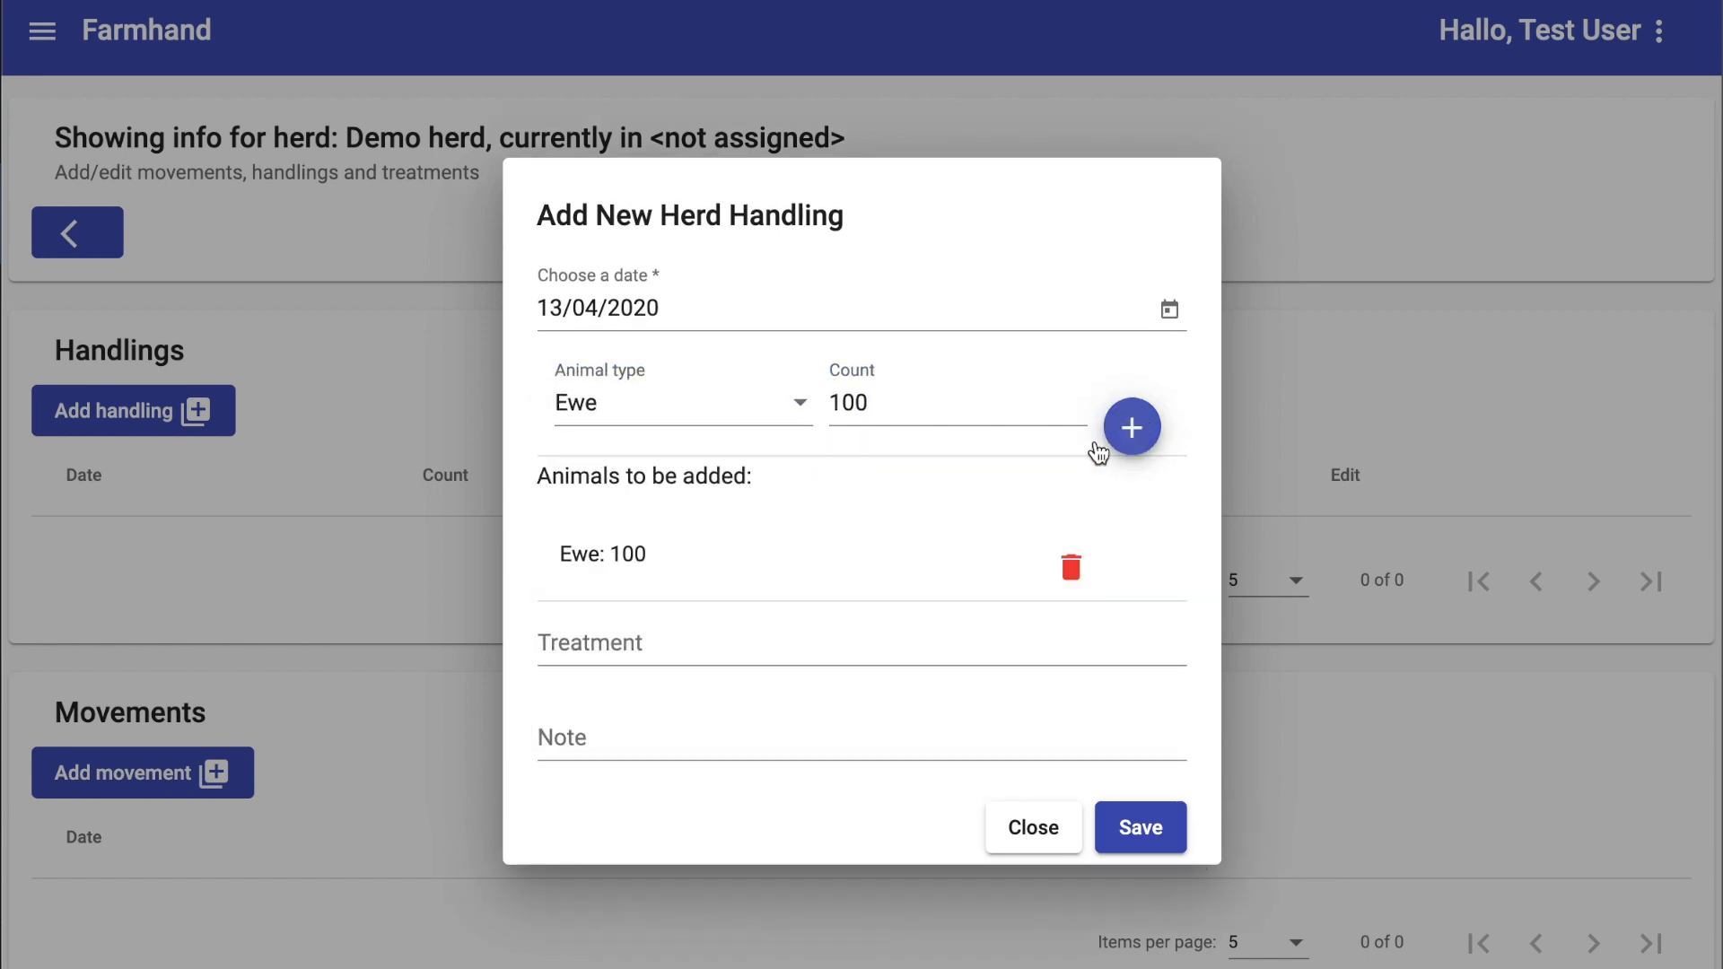
Add 190 animals of type Lamb to the new herd handling.
{"action": "left_click", "coordinate": [661, 412]}
{"action": "left_click", "coordinate": [607, 542]}
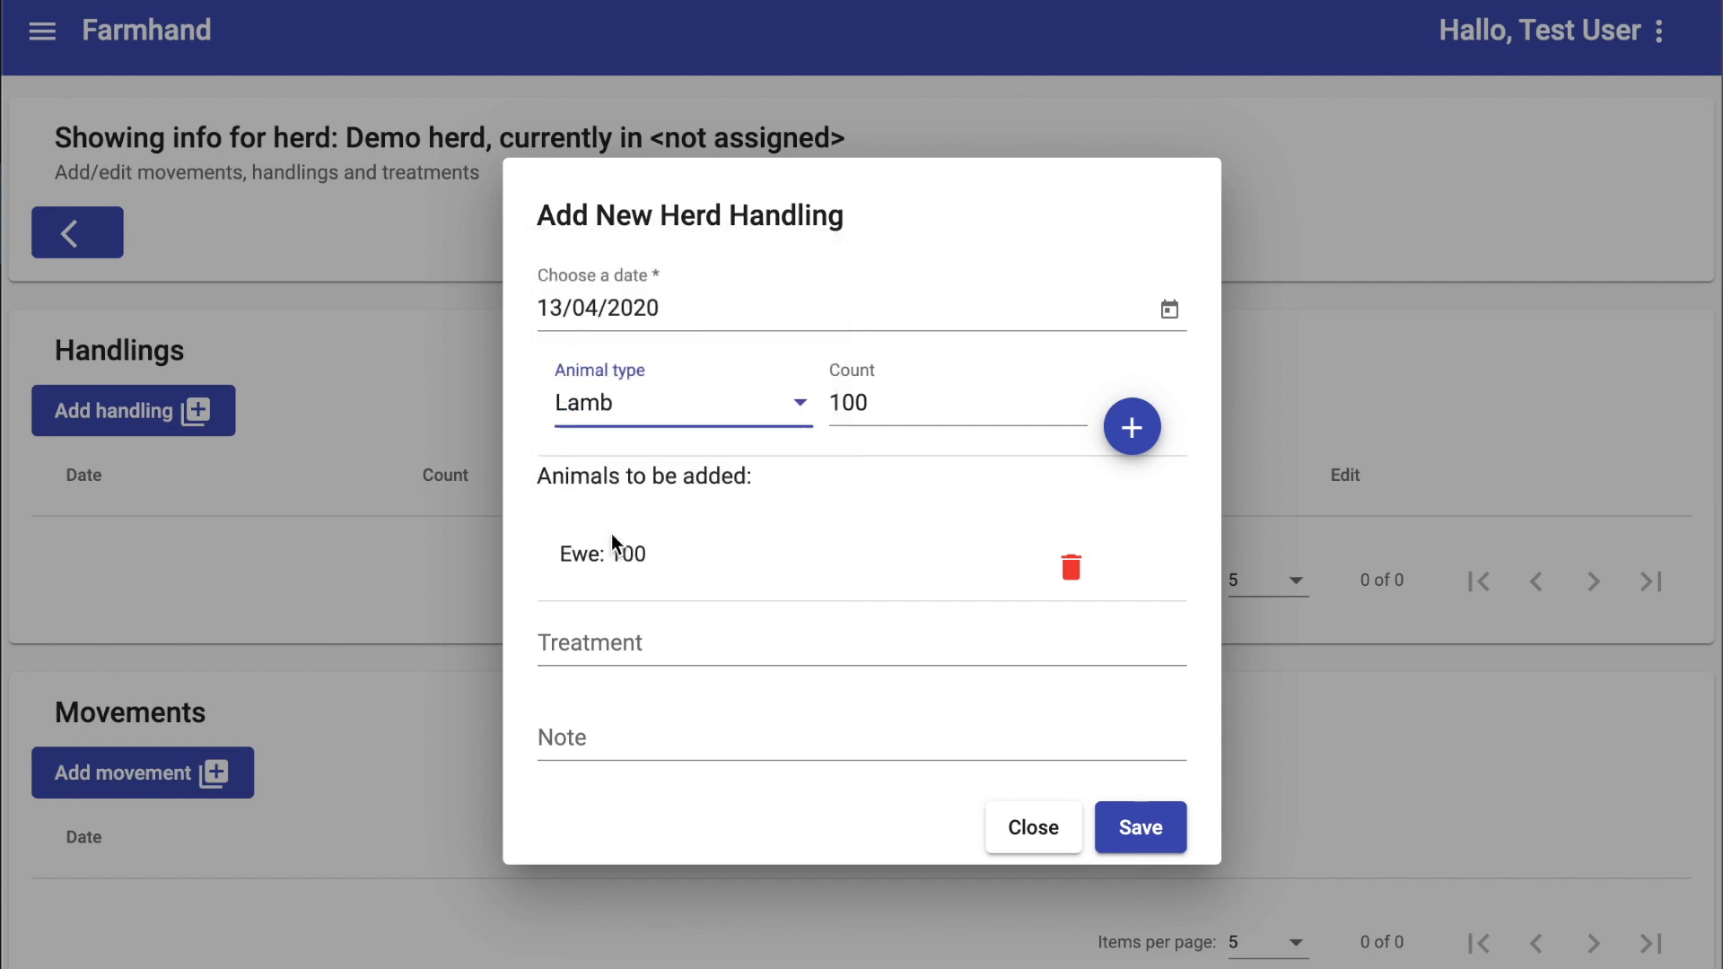
{"action": "left_click", "coordinate": [929, 390]}
{"action": "key", "text": "BackSpace"}
{"action": "key", "text": "BackSpace"}
{"action": "type", "text": "90"}
{"action": "left_click", "coordinate": [1129, 427]}
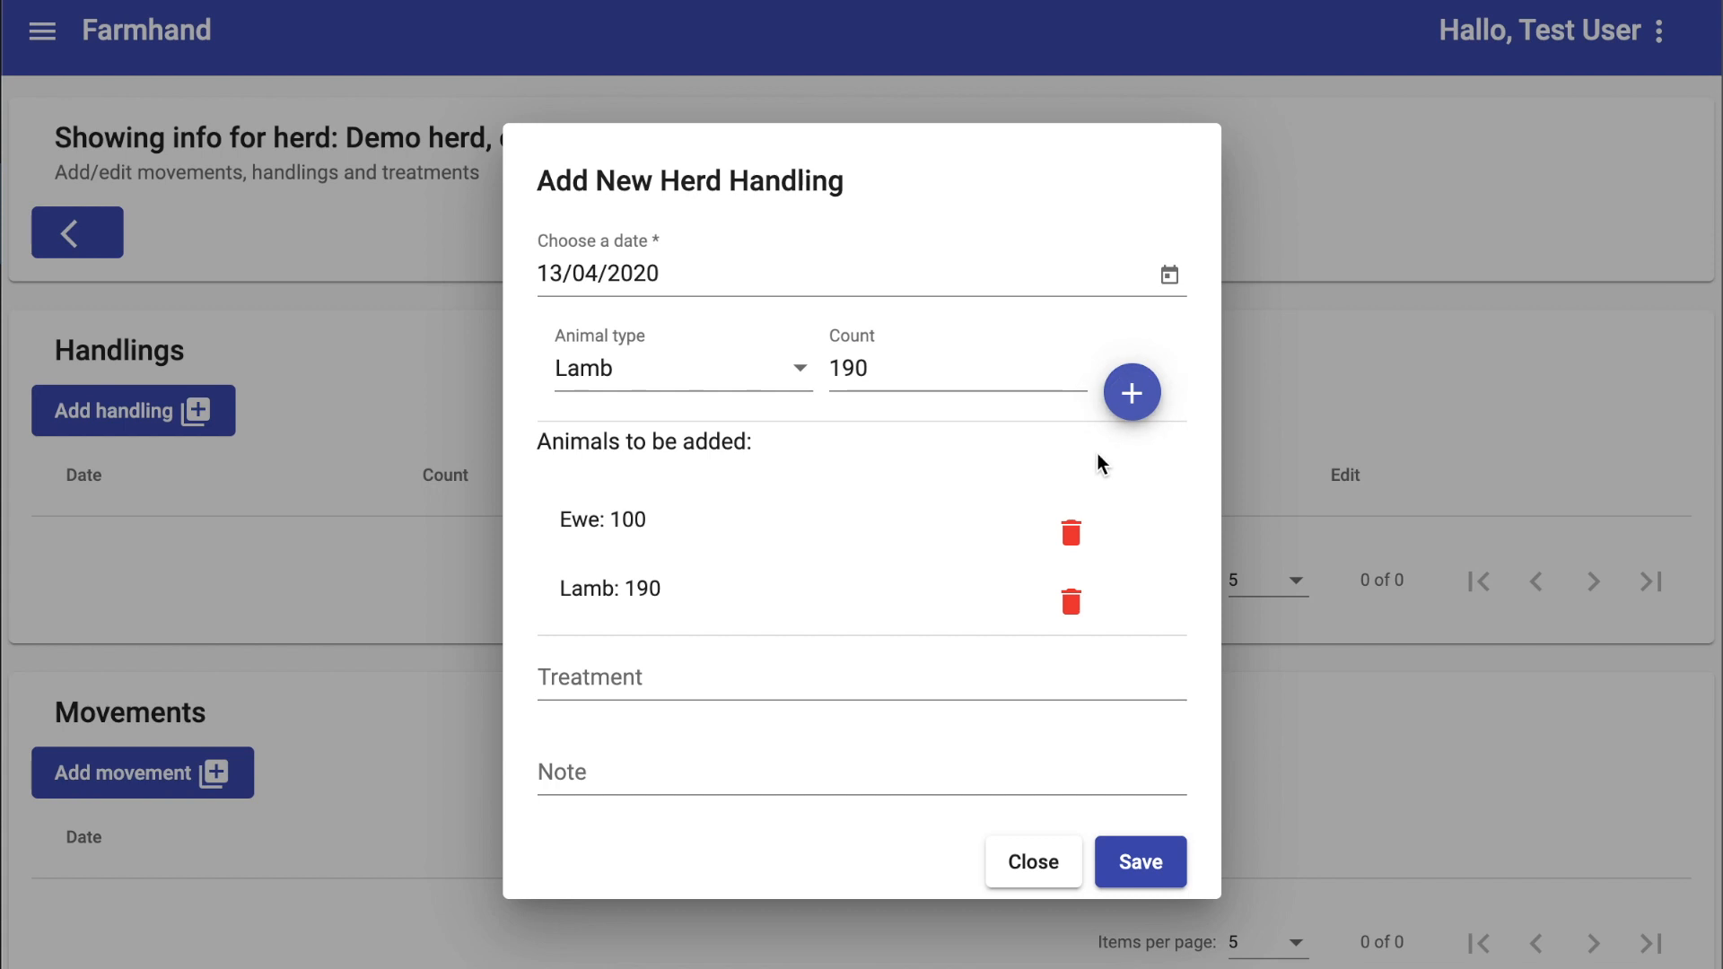
Enter "xxx" as both the treatment and the note of the new herd handling and save it.
{"action": "left_click", "coordinate": [603, 682]}
{"action": "type", "text": "xxx"}
{"action": "left_click", "coordinate": [595, 759]}
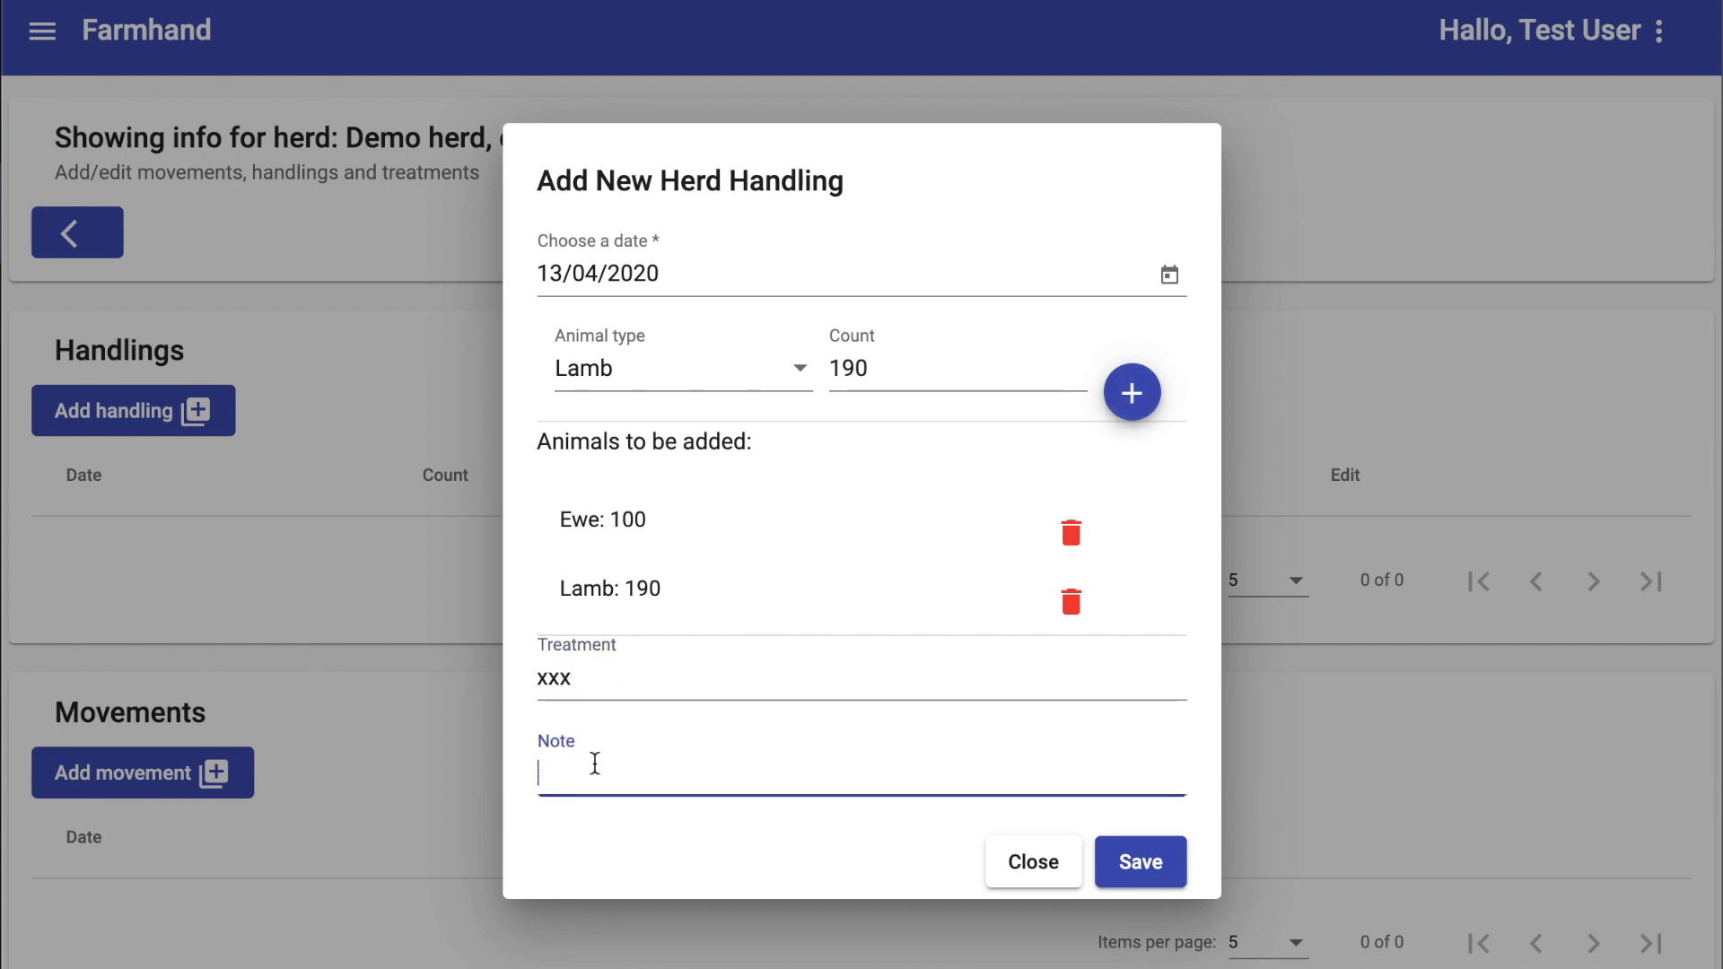
{"action": "type", "text": "xxx"}
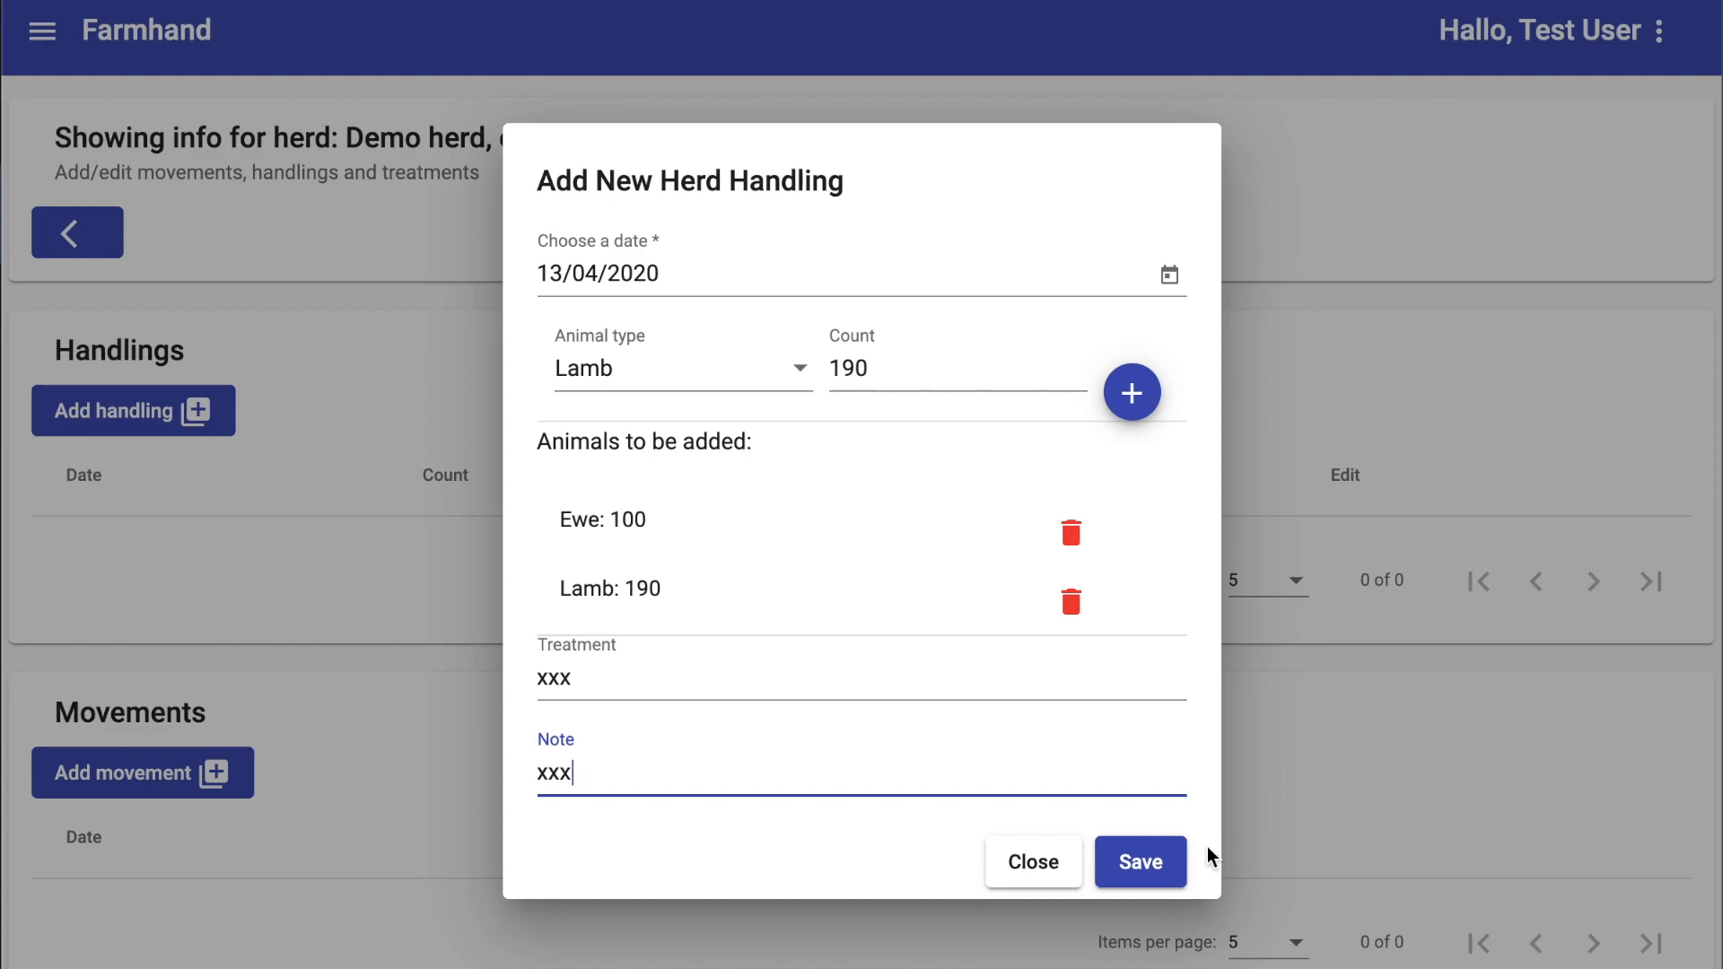
{"action": "left_click", "coordinate": [1153, 866]}
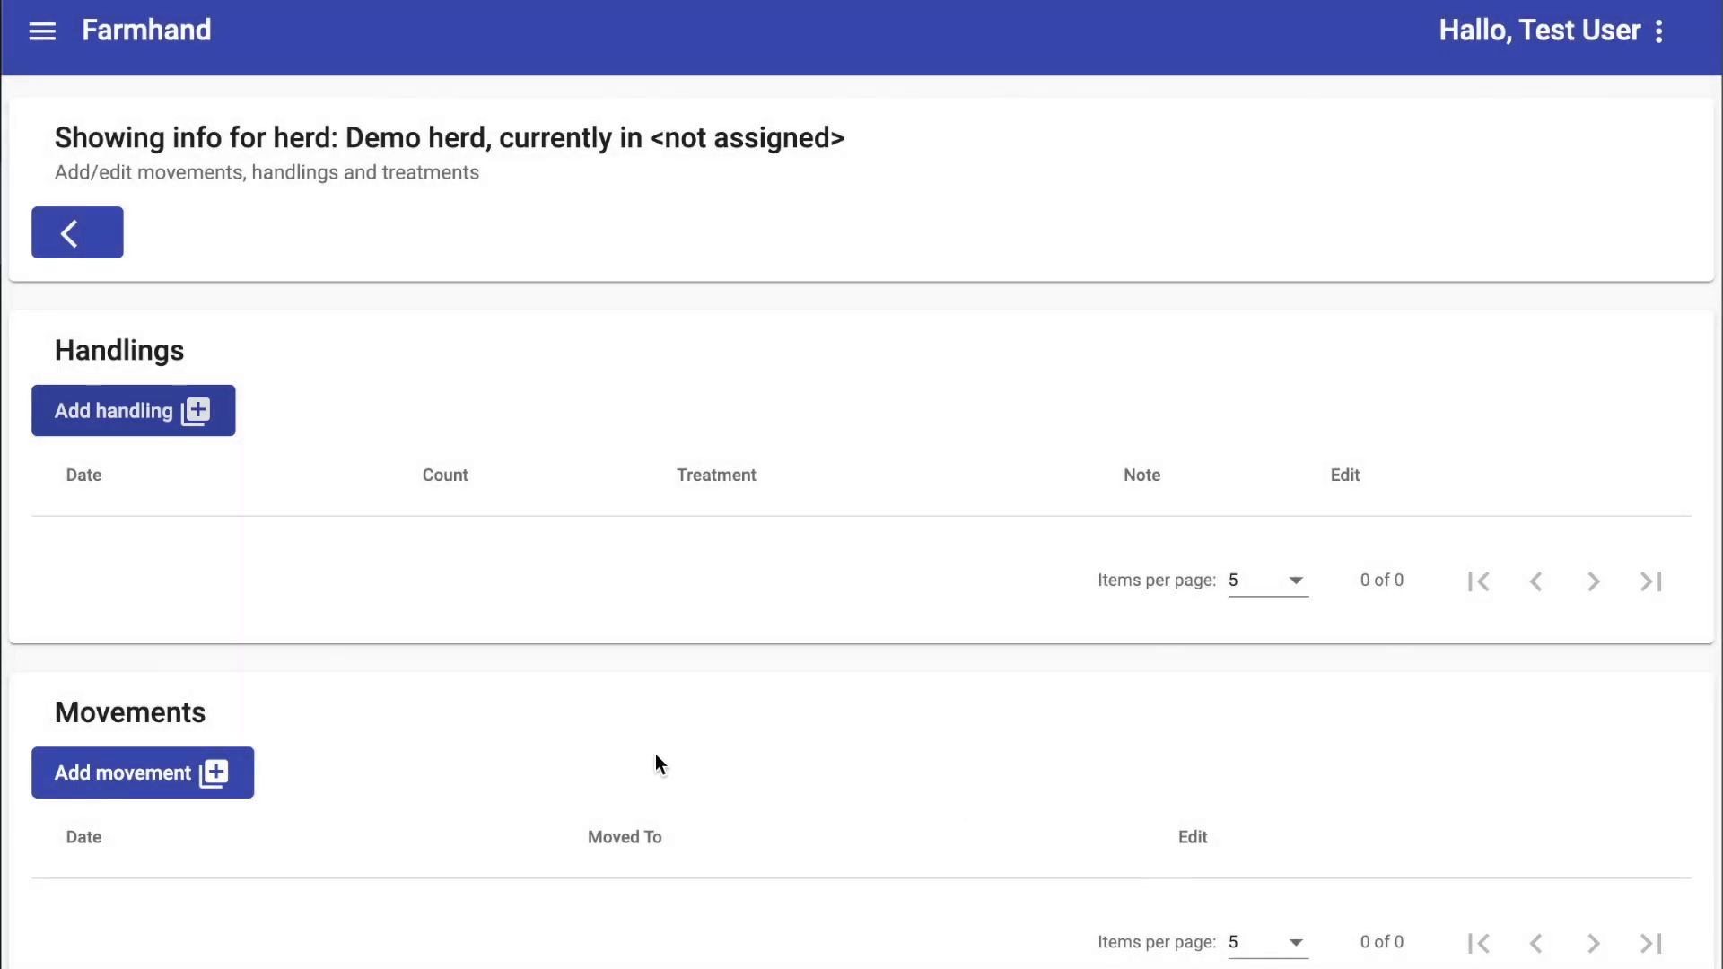
Add a herd movement dated 13/04/2020 that moves Demo herd to demo camp, and save it.
{"action": "scroll", "coordinate": [639, 752], "scroll_direction": "down", "scroll_amount": 3}
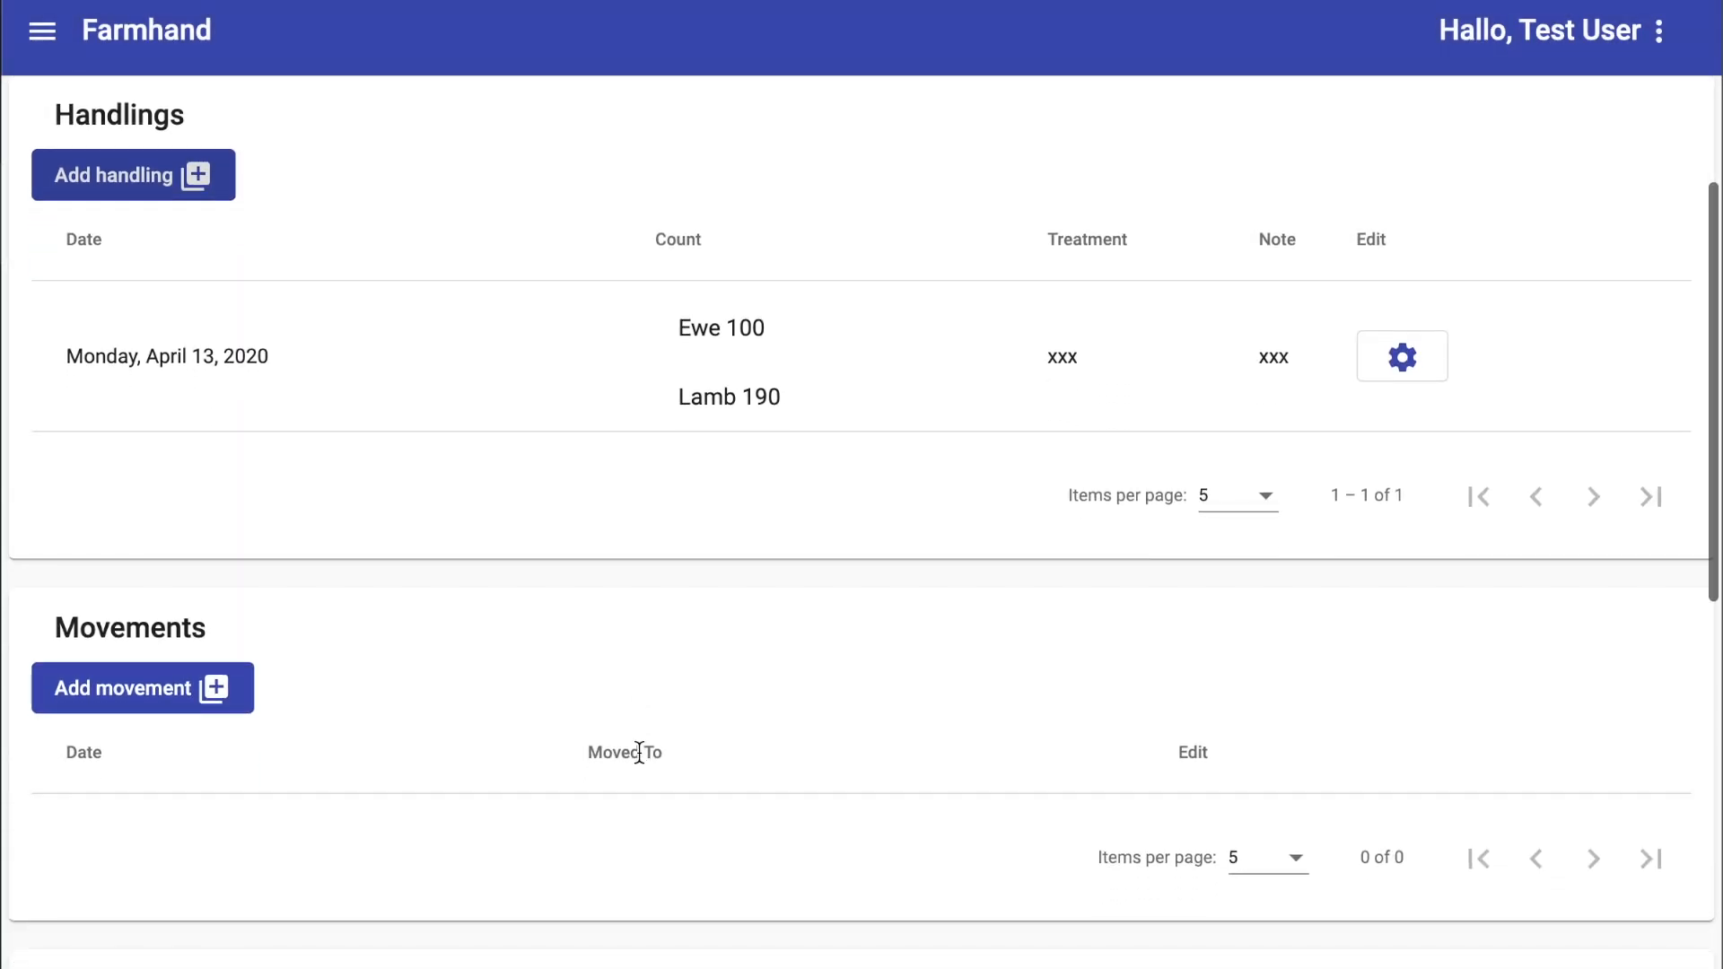
{"action": "left_click", "coordinate": [212, 705]}
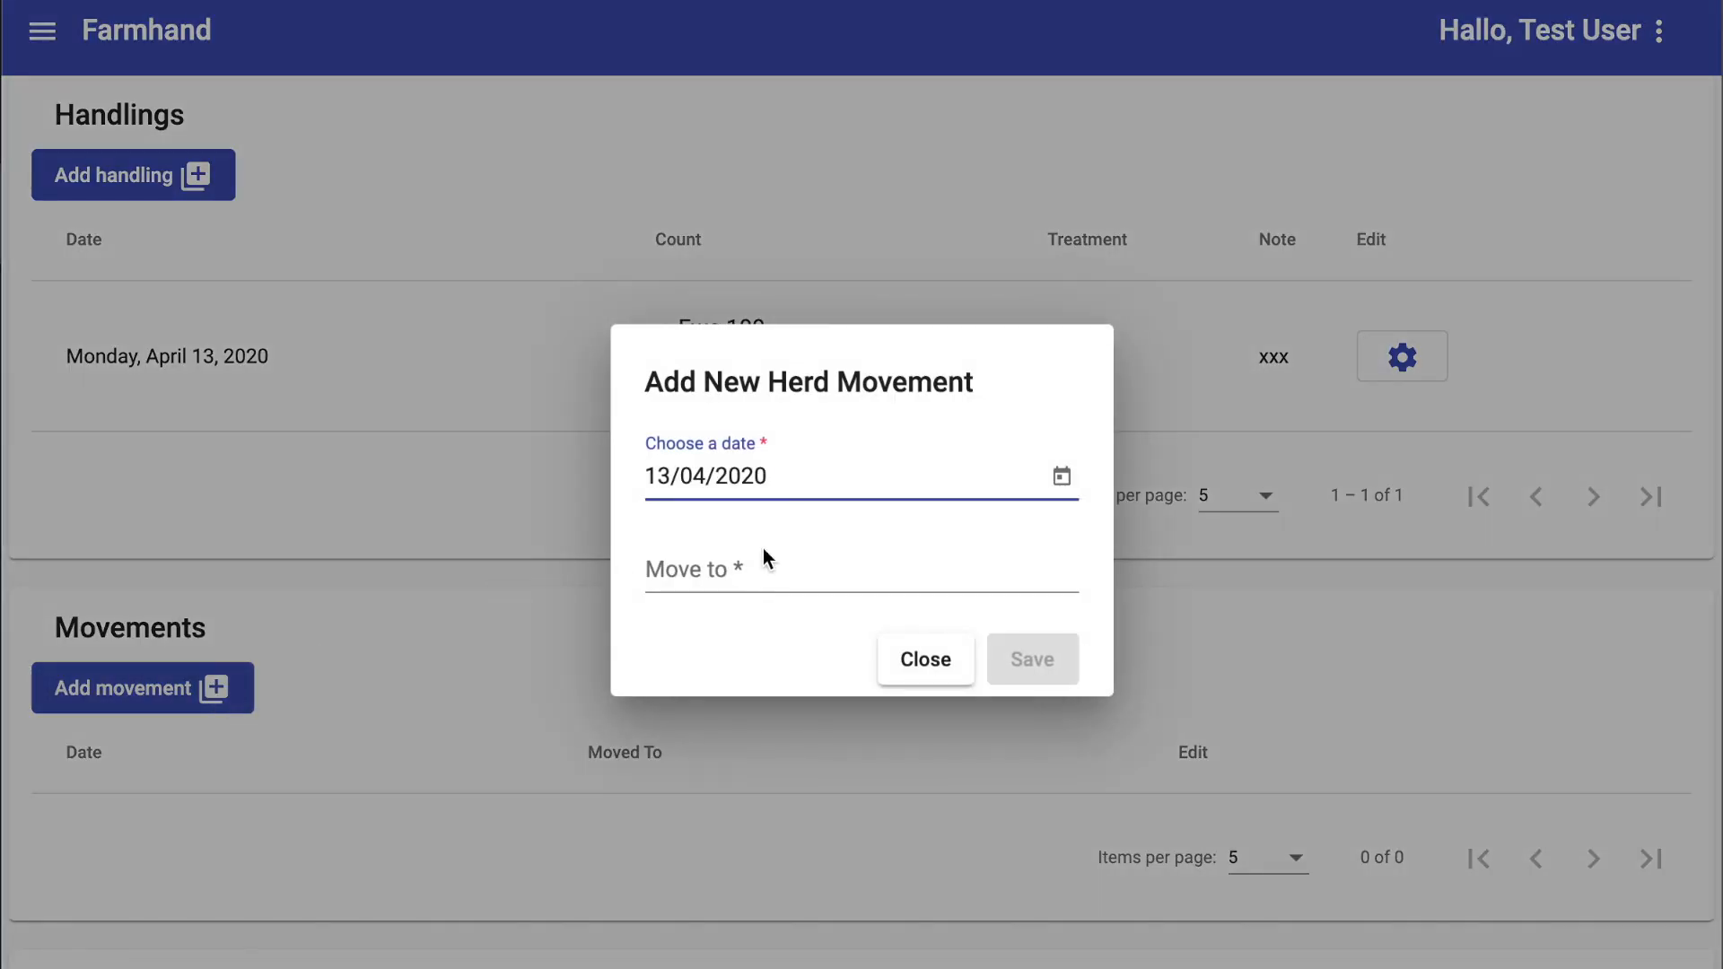
{"action": "left_click", "coordinate": [785, 571]}
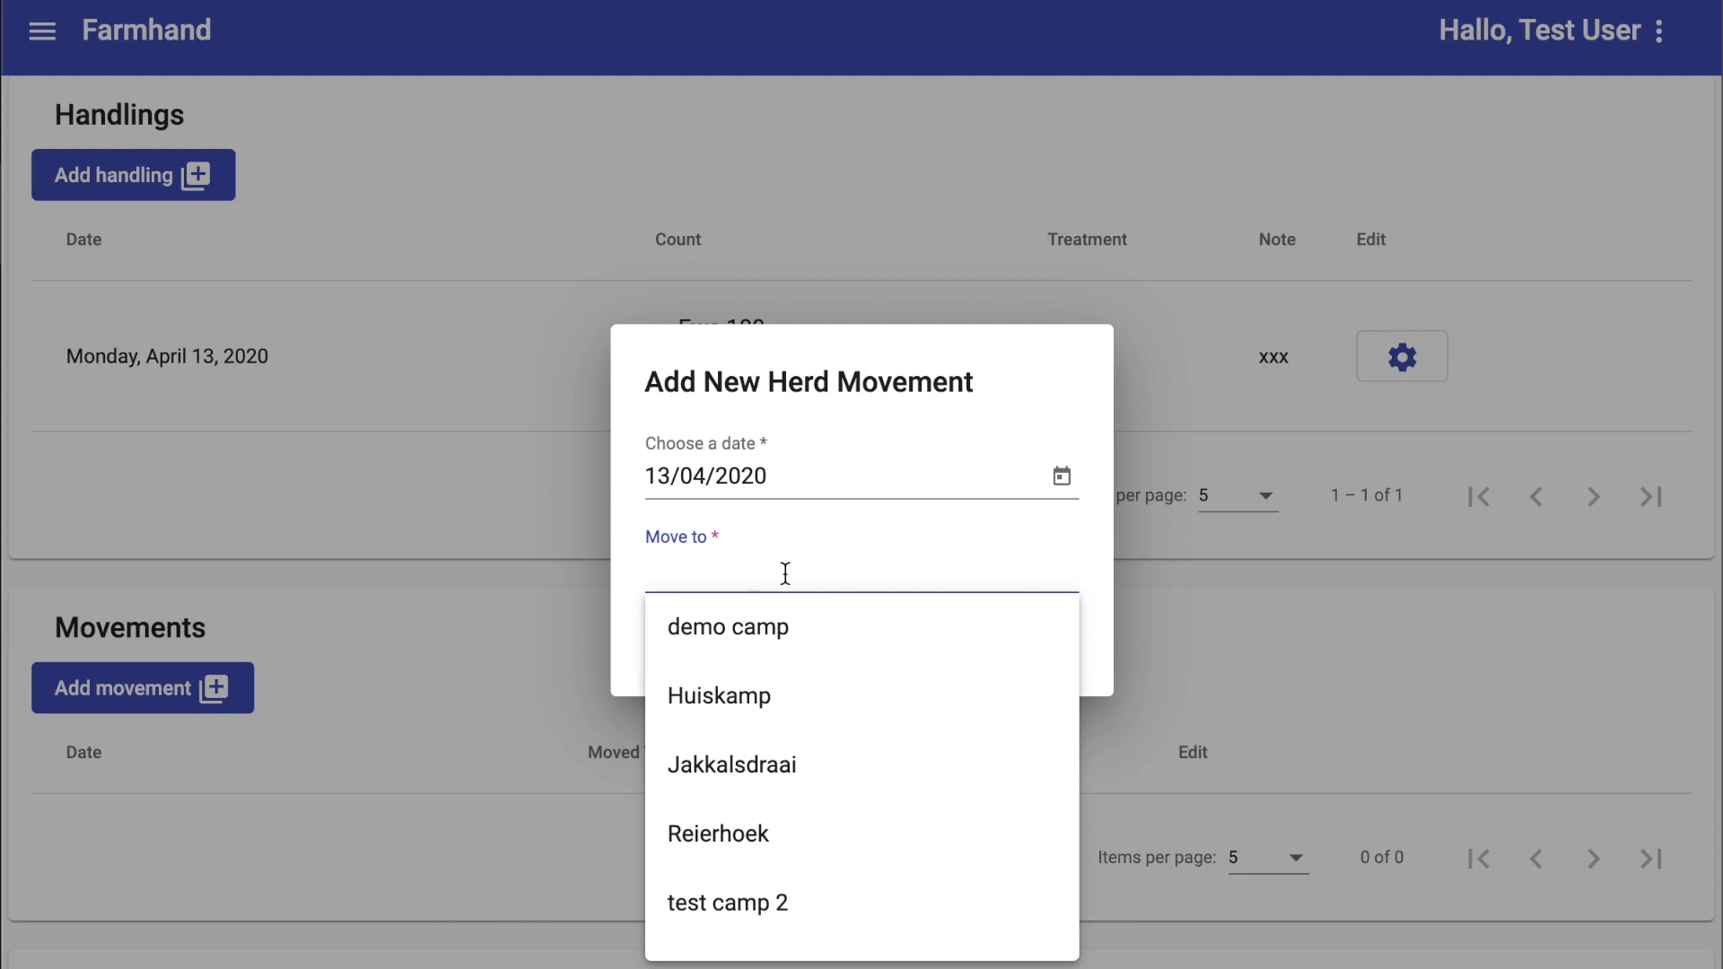
{"action": "left_click", "coordinate": [777, 626]}
{"action": "left_click", "coordinate": [1063, 661]}
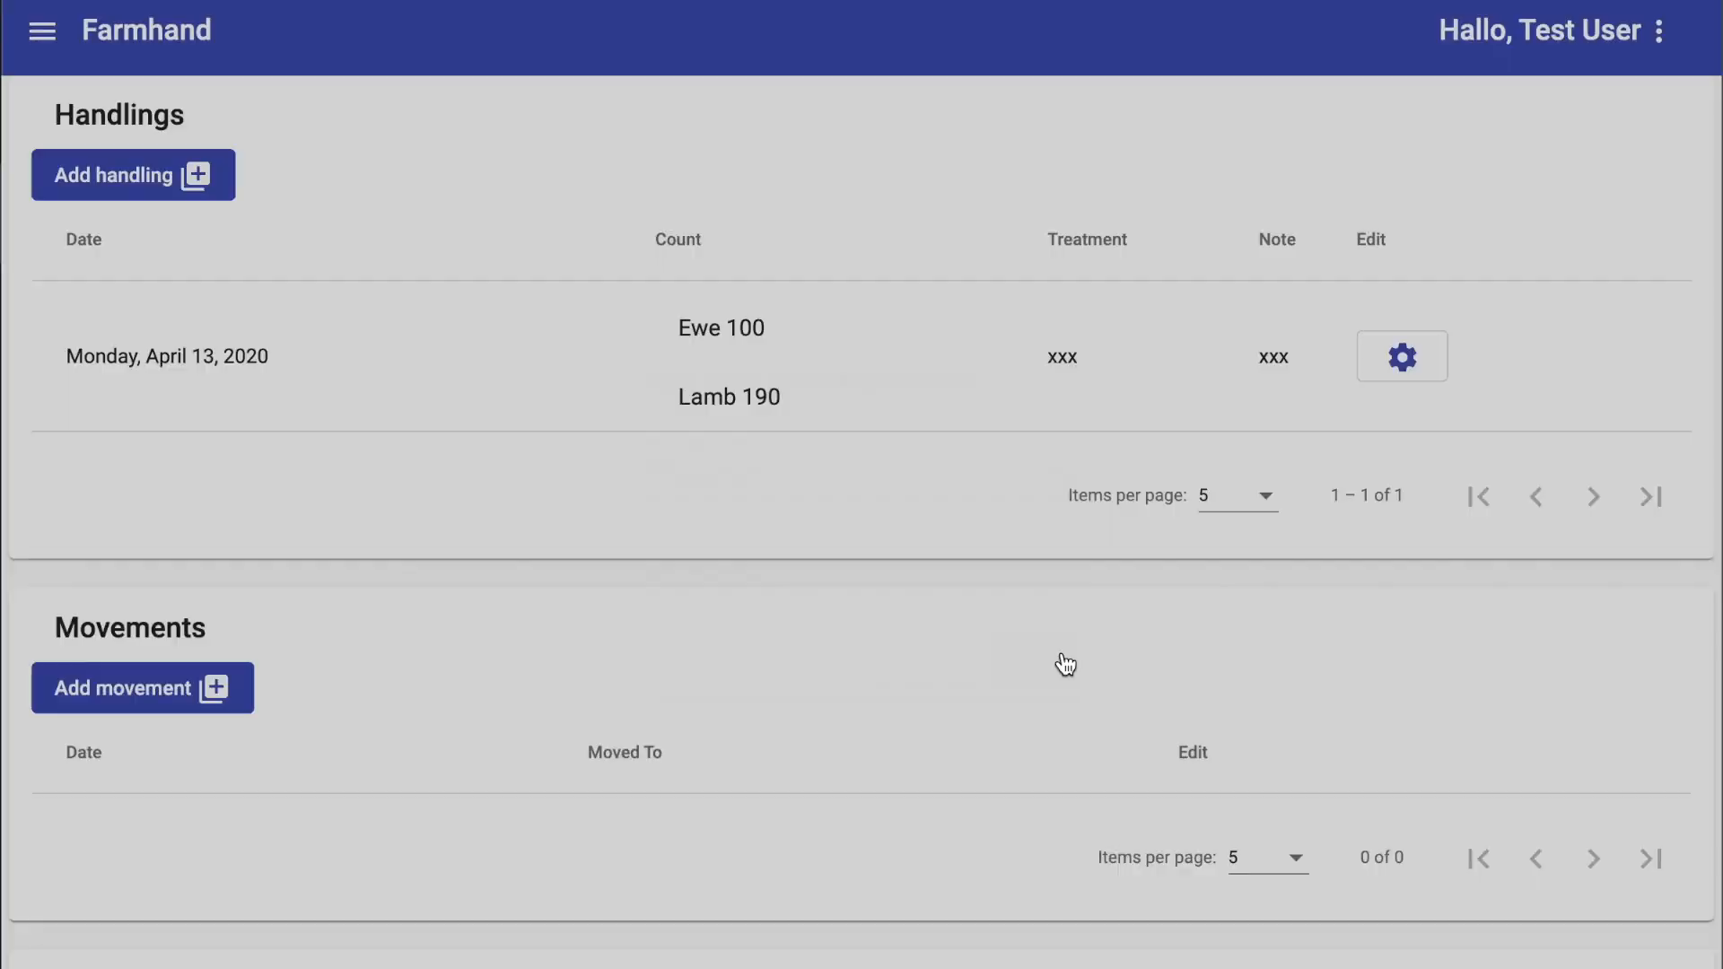
Start a new mating for Demo herd with start date 13/04/2020 and set its end date to 06/05/2020.
{"action": "scroll", "coordinate": [1062, 655], "scroll_direction": "down", "scroll_amount": 5}
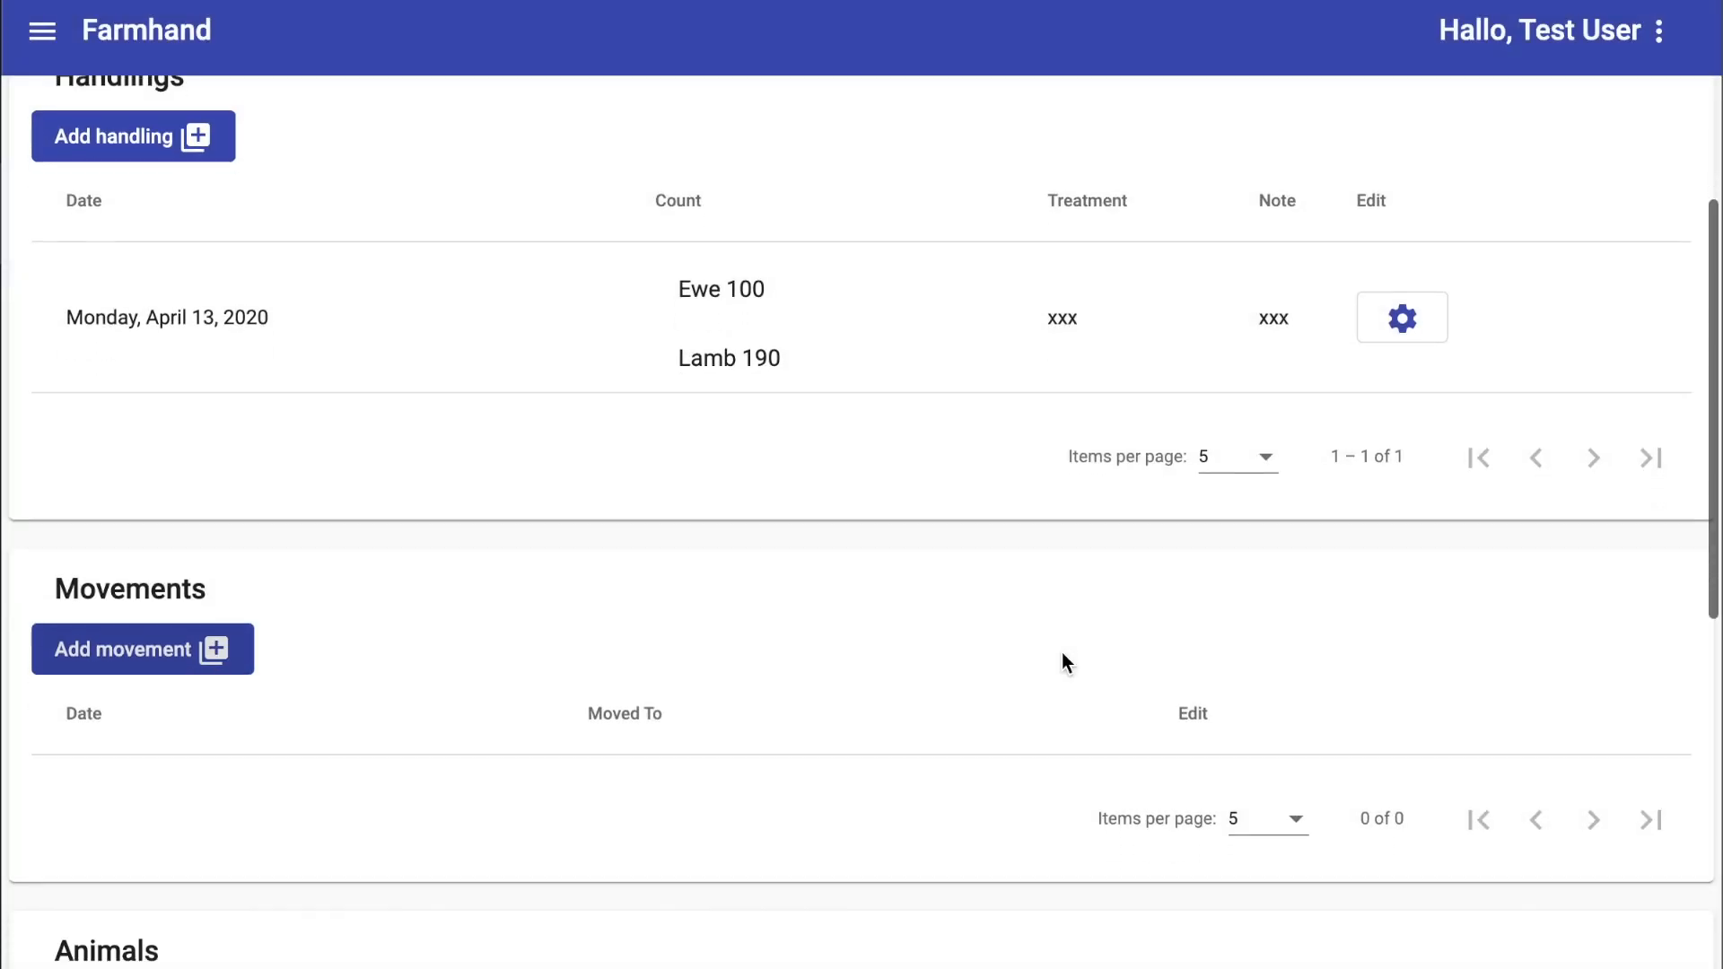
{"action": "scroll", "coordinate": [1062, 653], "scroll_direction": "down", "scroll_amount": 1}
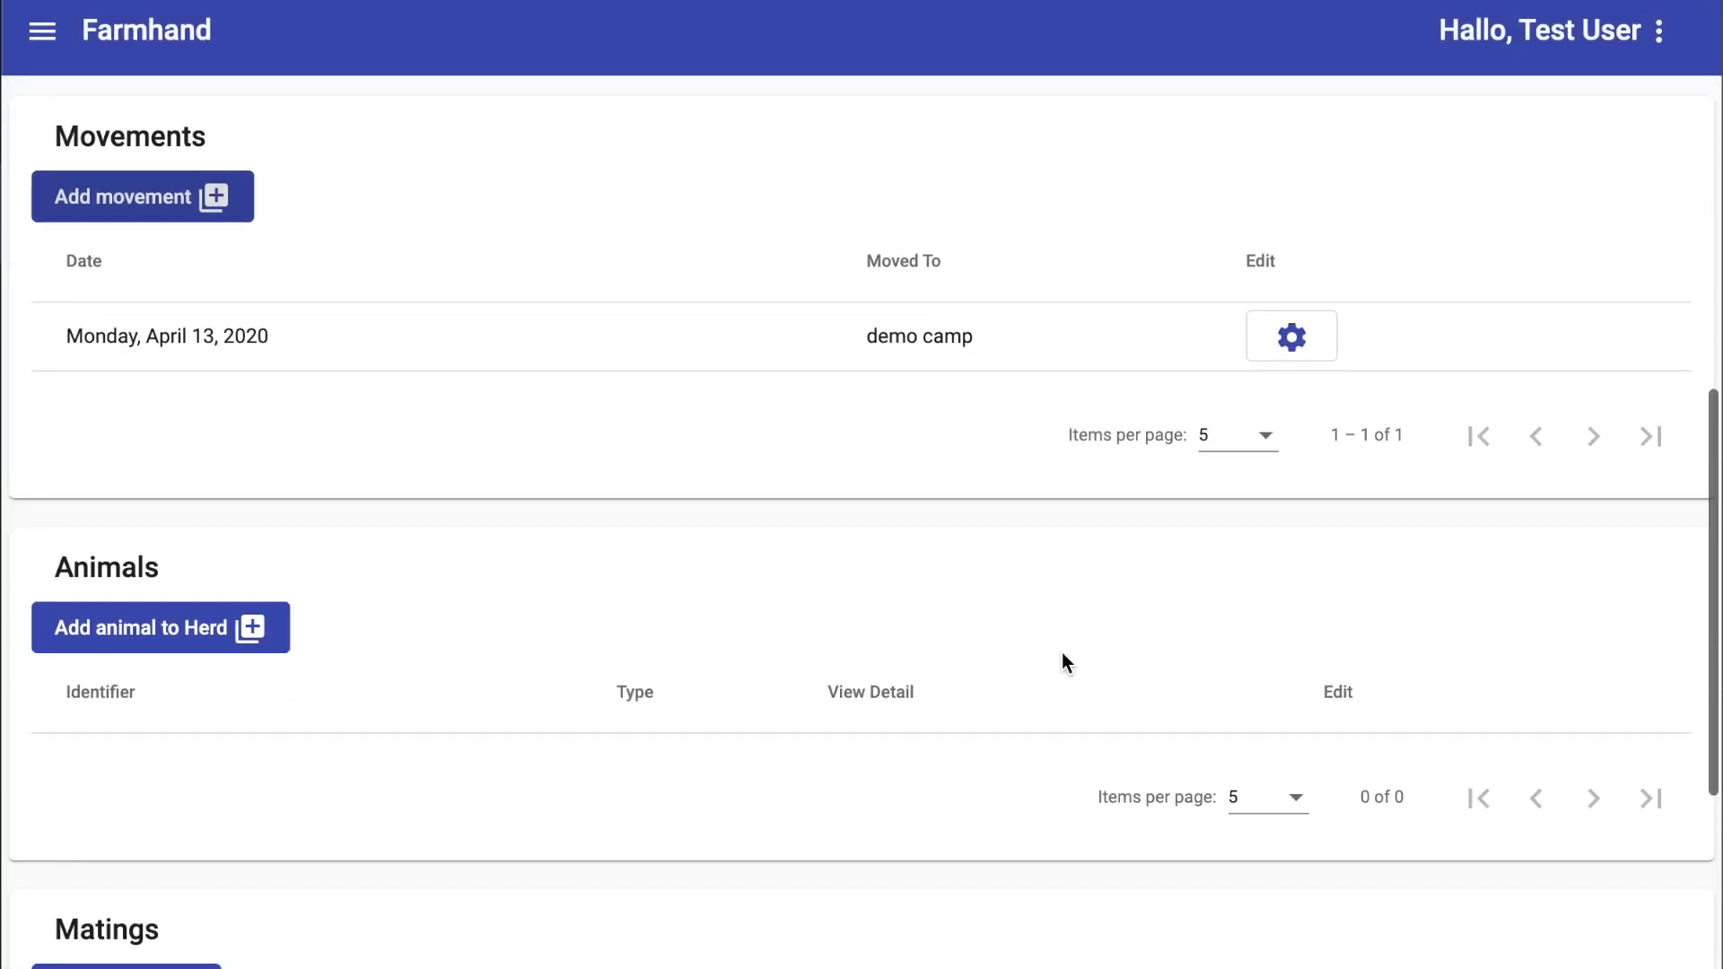
{"action": "scroll", "coordinate": [1062, 653], "scroll_direction": "down", "scroll_amount": 3}
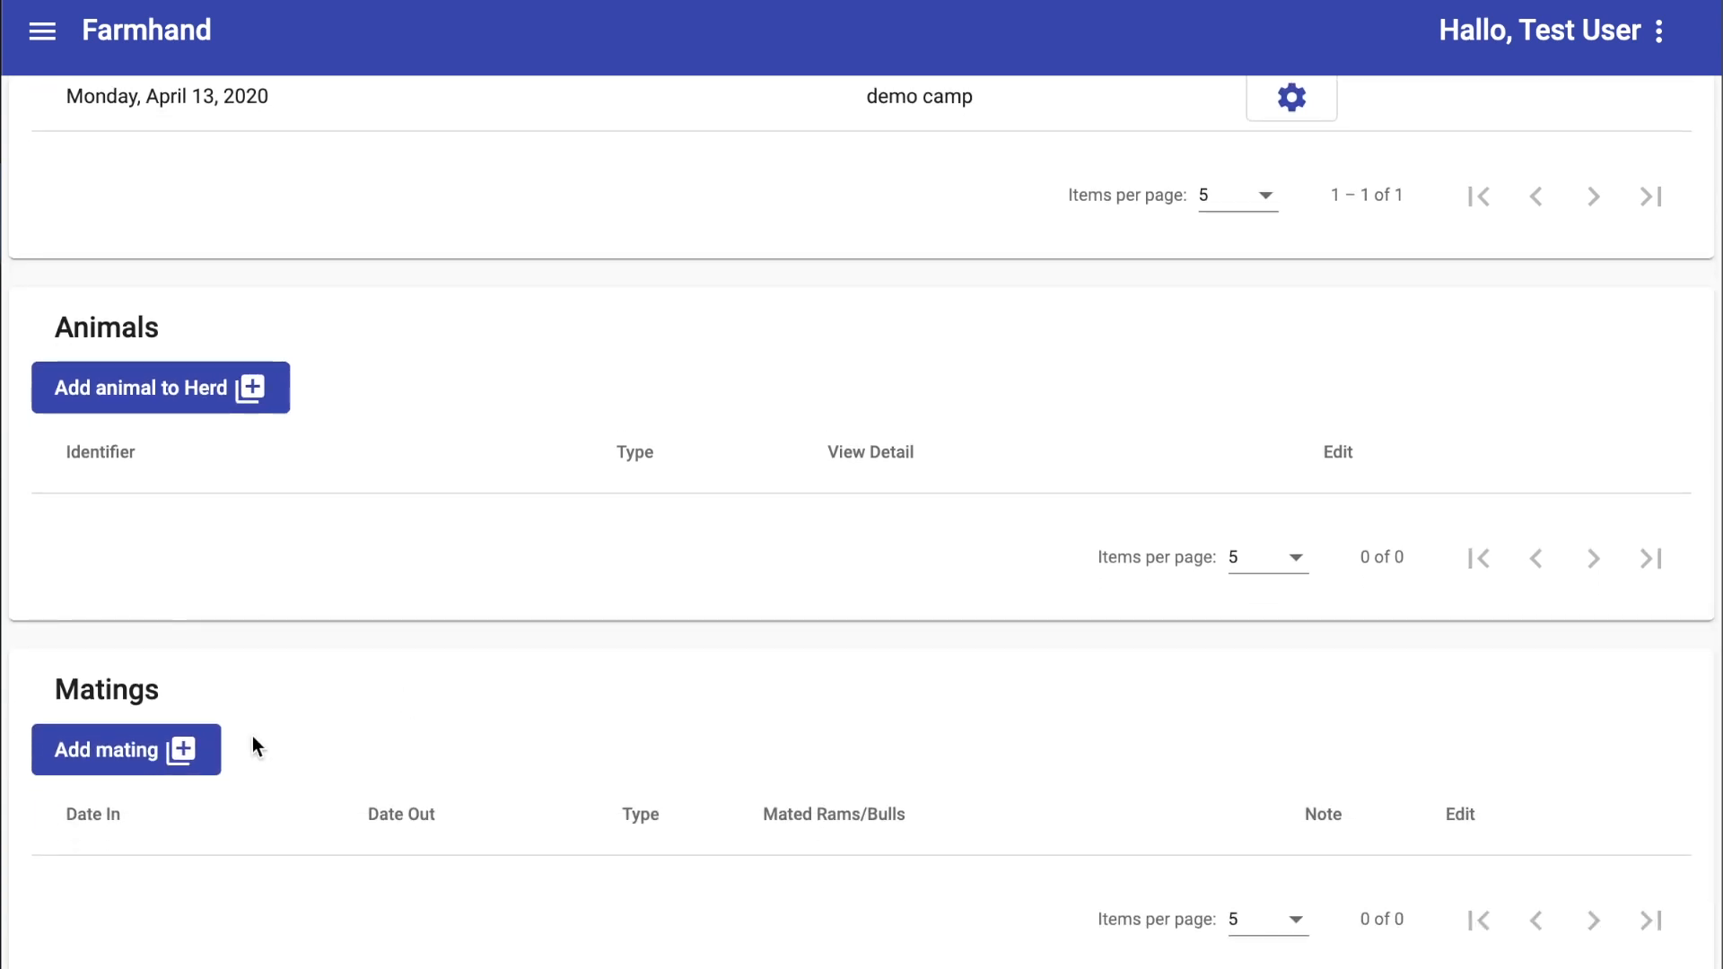
{"action": "left_click", "coordinate": [165, 756]}
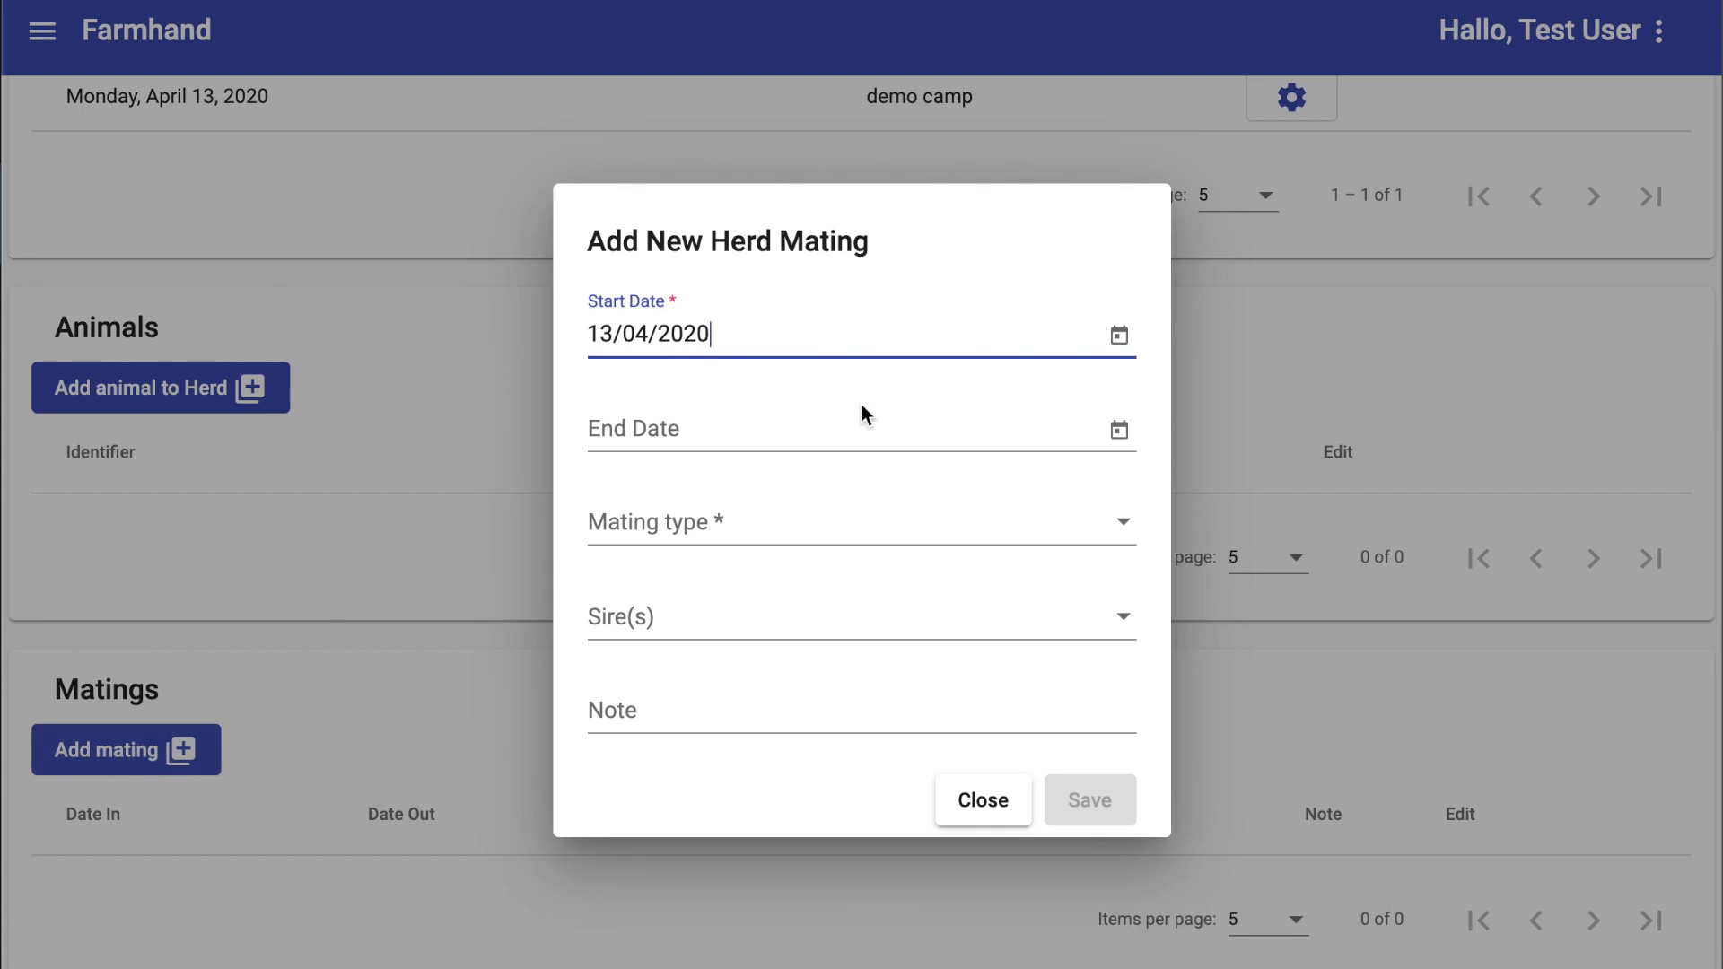
{"action": "left_click", "coordinate": [1119, 430]}
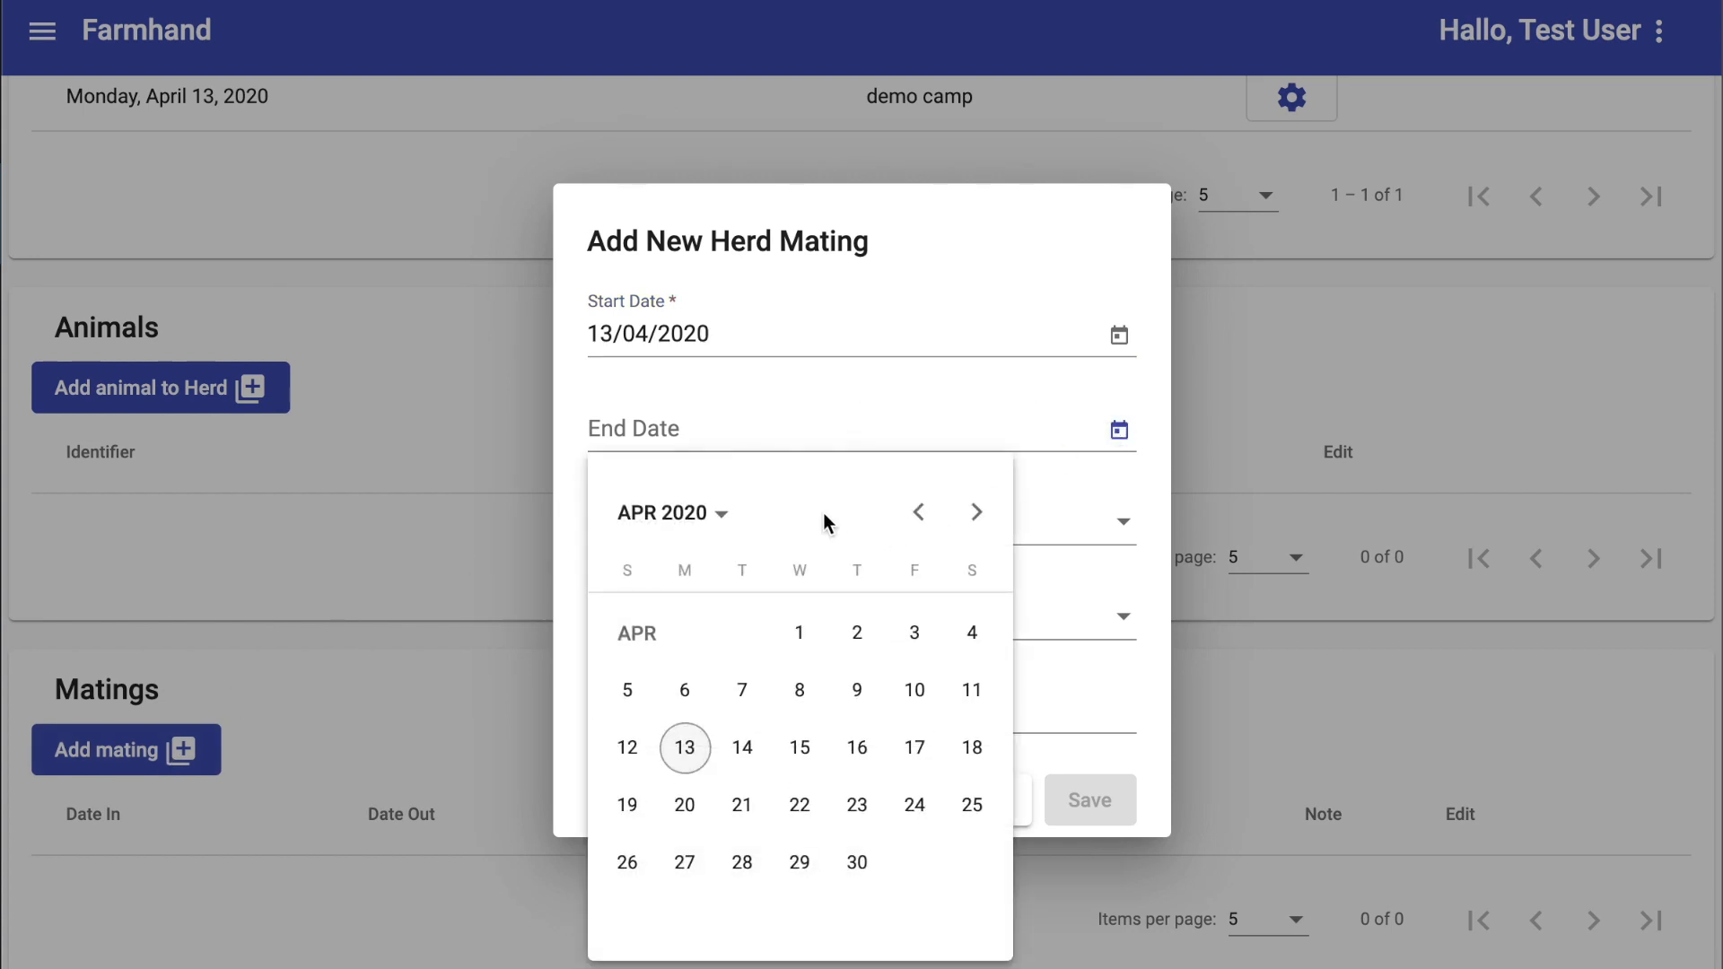
{"action": "left_click", "coordinate": [714, 523]}
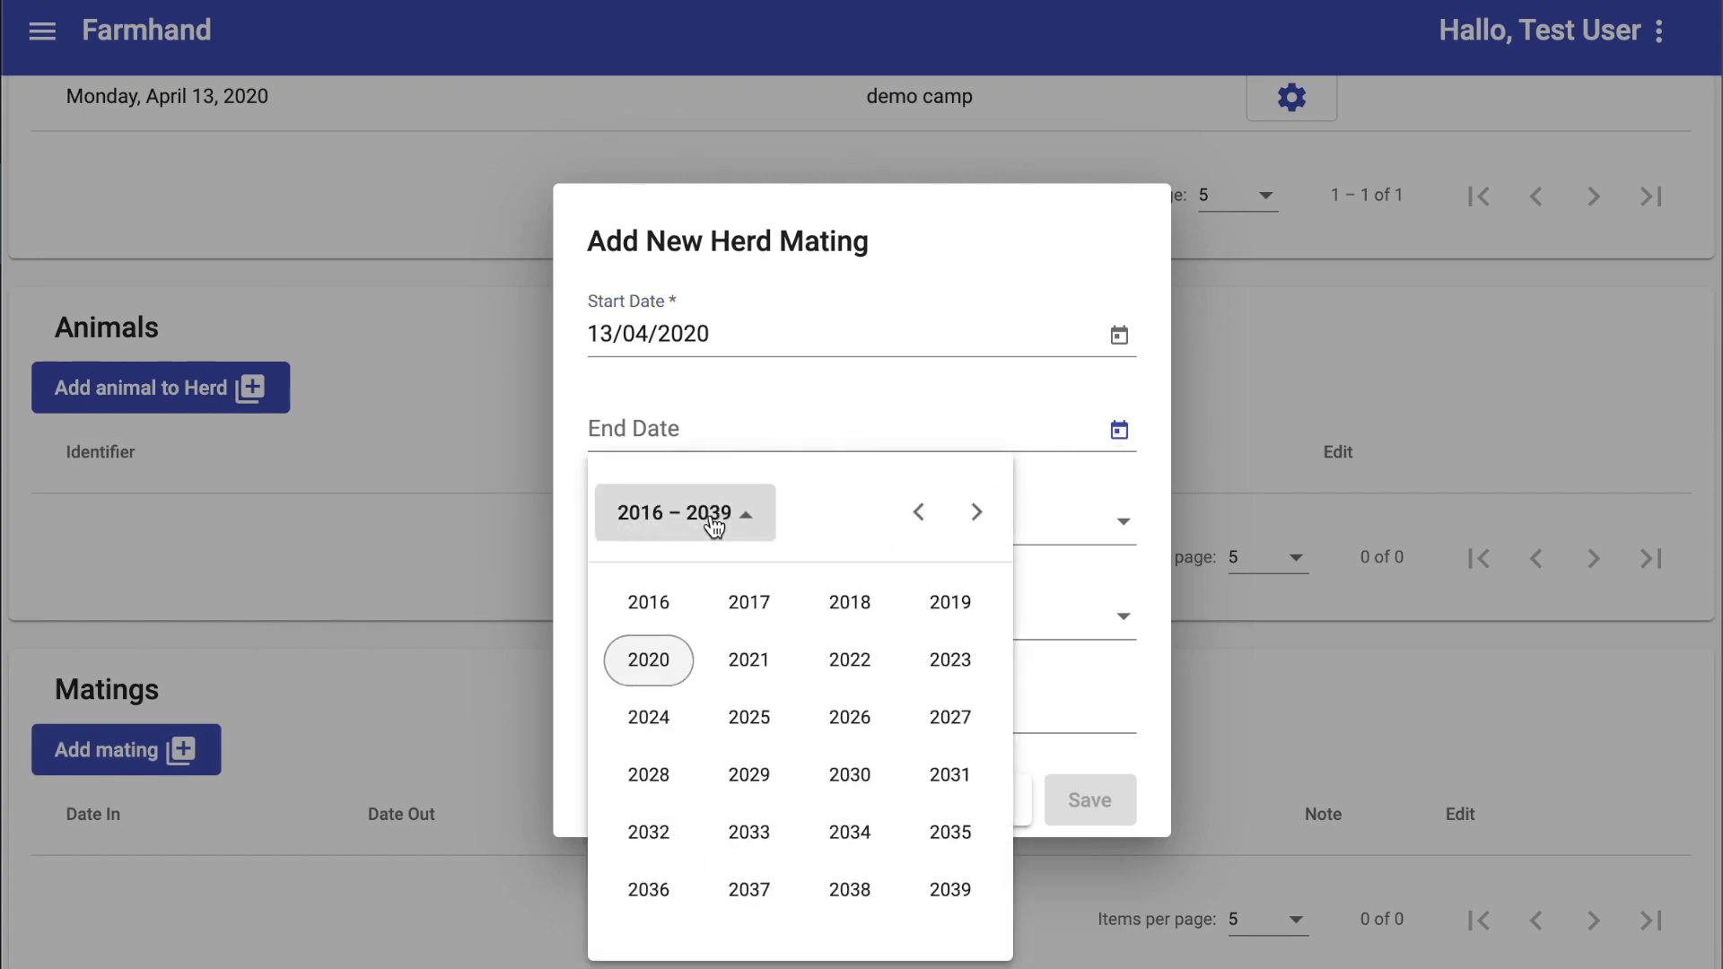
{"action": "left_click", "coordinate": [668, 665]}
{"action": "left_click", "coordinate": [669, 731]}
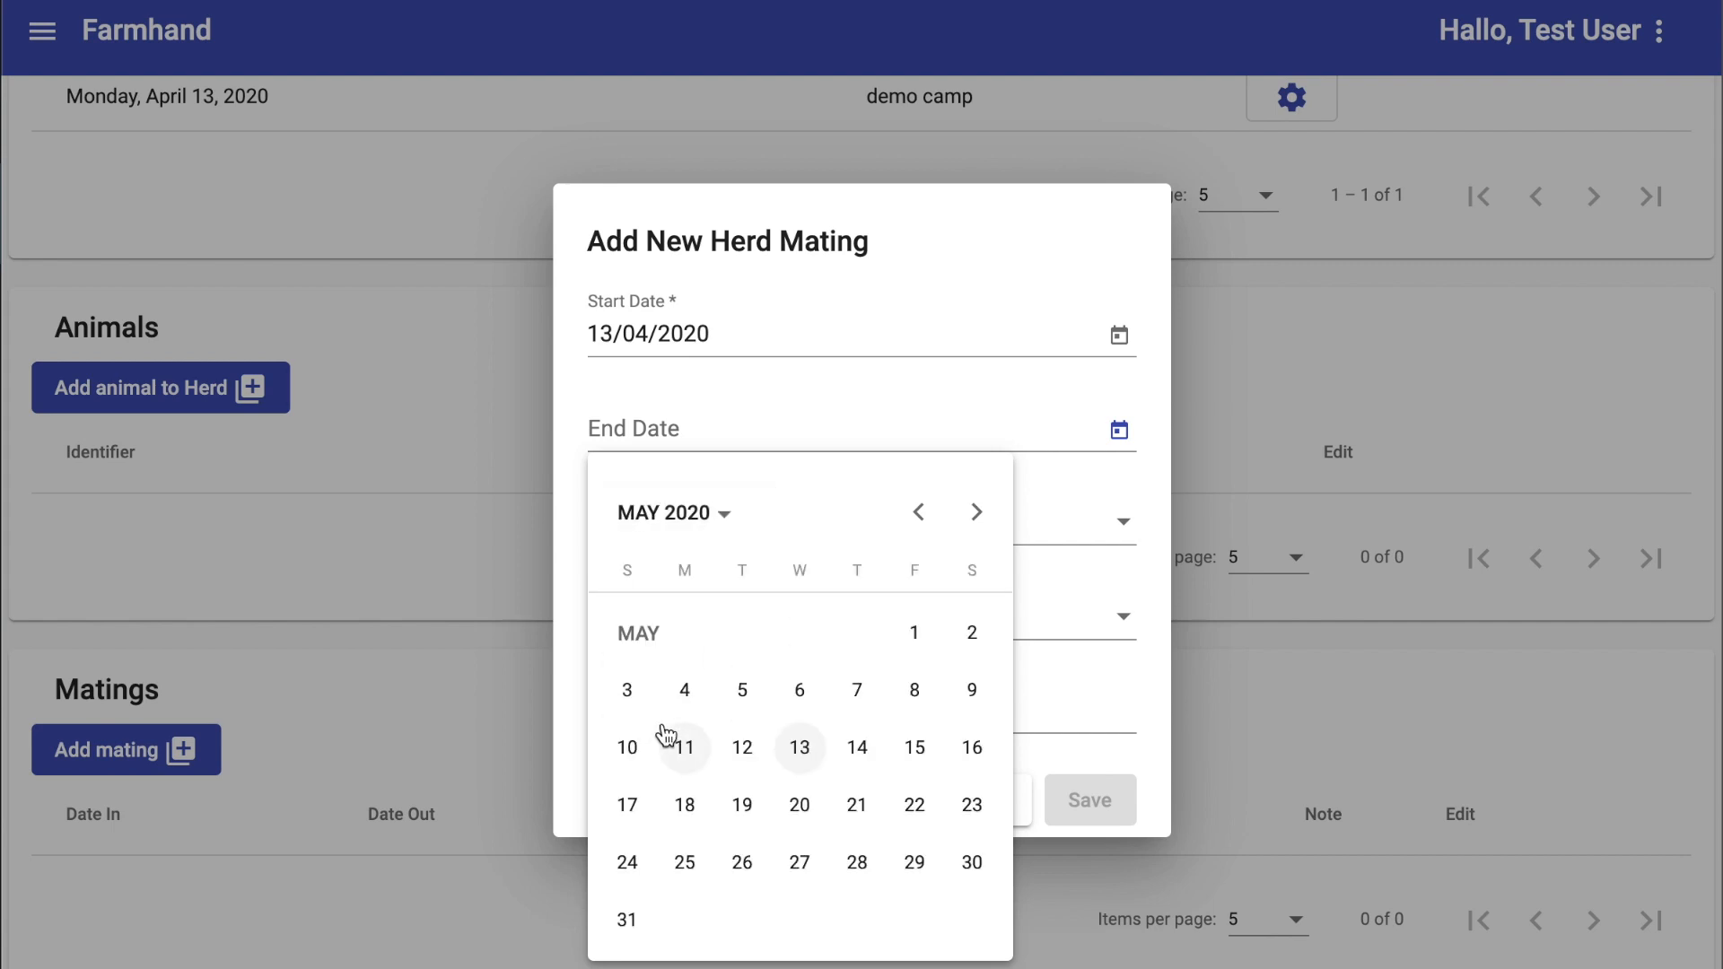
{"action": "left_click", "coordinate": [805, 692]}
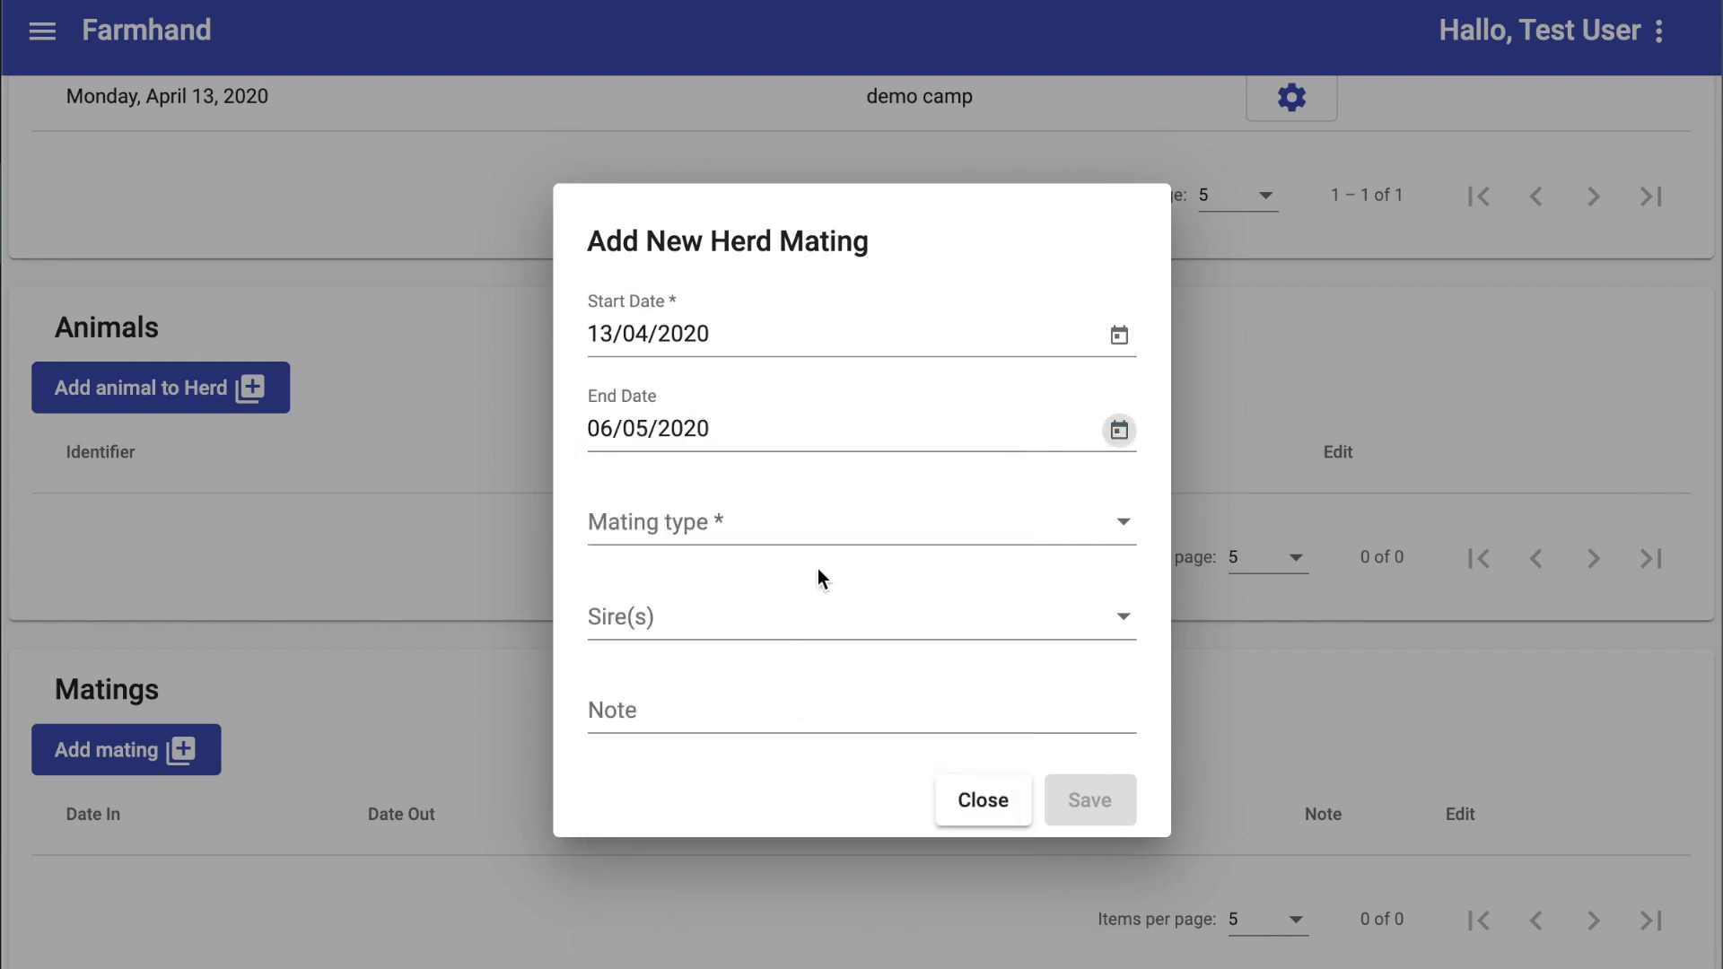
Set the mating type to AI and choose B001, B00112 and B00123 as the sires.
{"action": "left_click", "coordinate": [827, 538]}
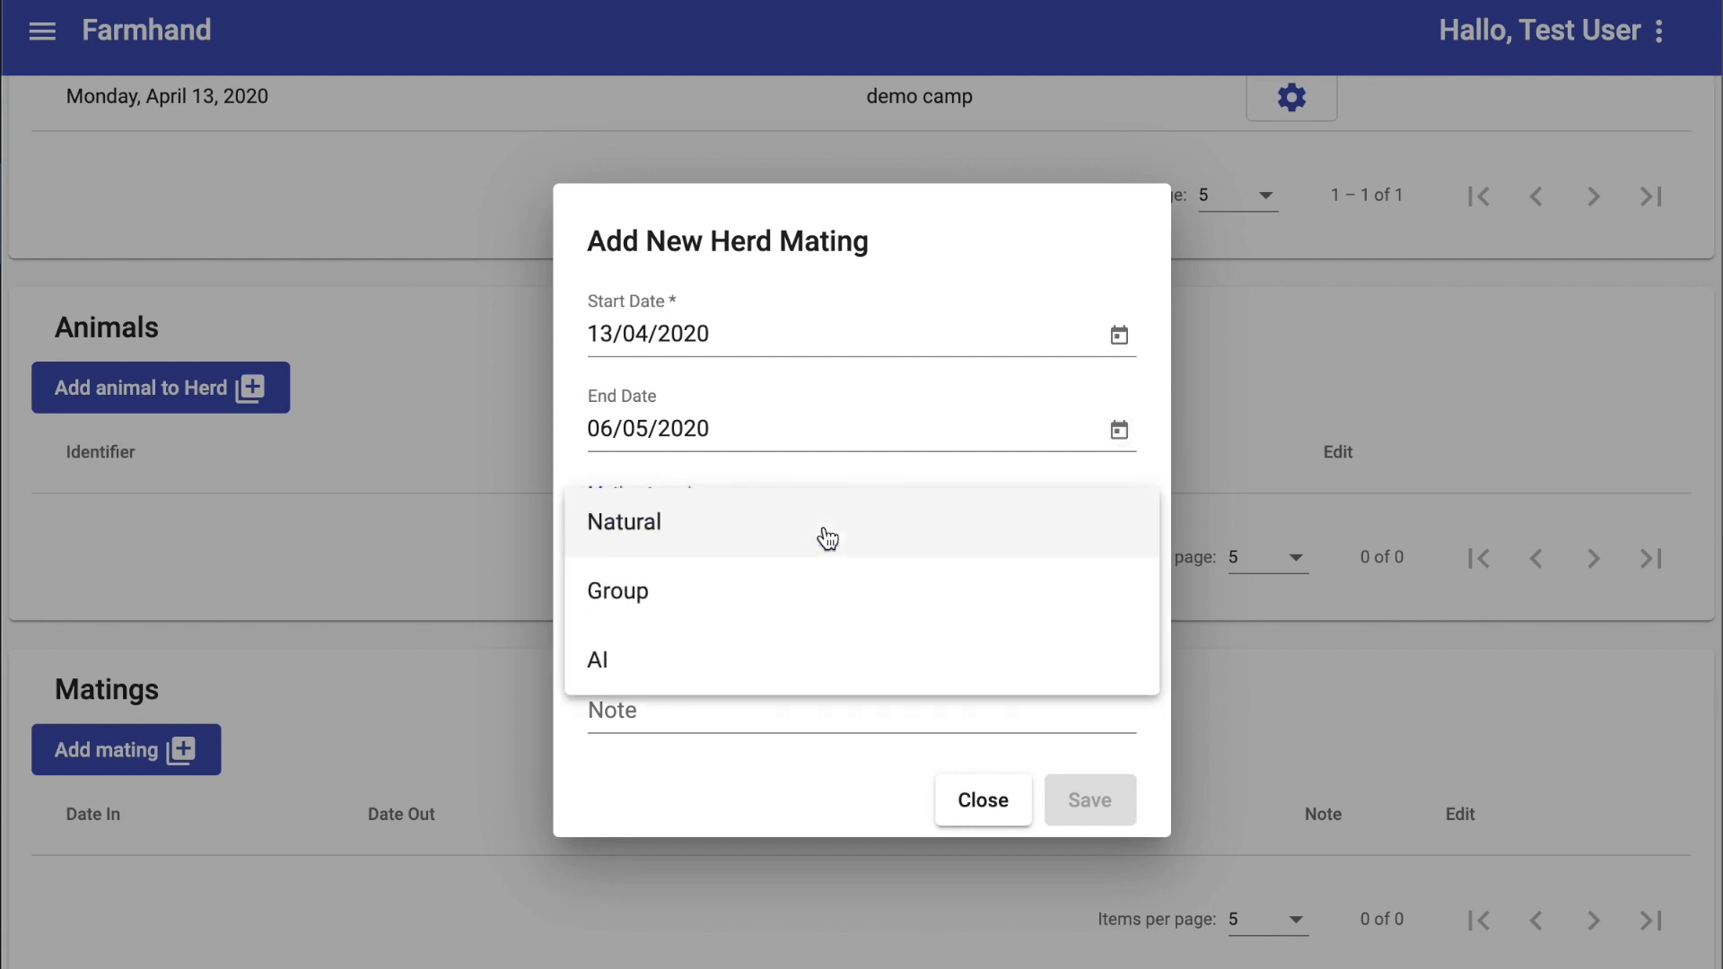
{"action": "left_click", "coordinate": [704, 660]}
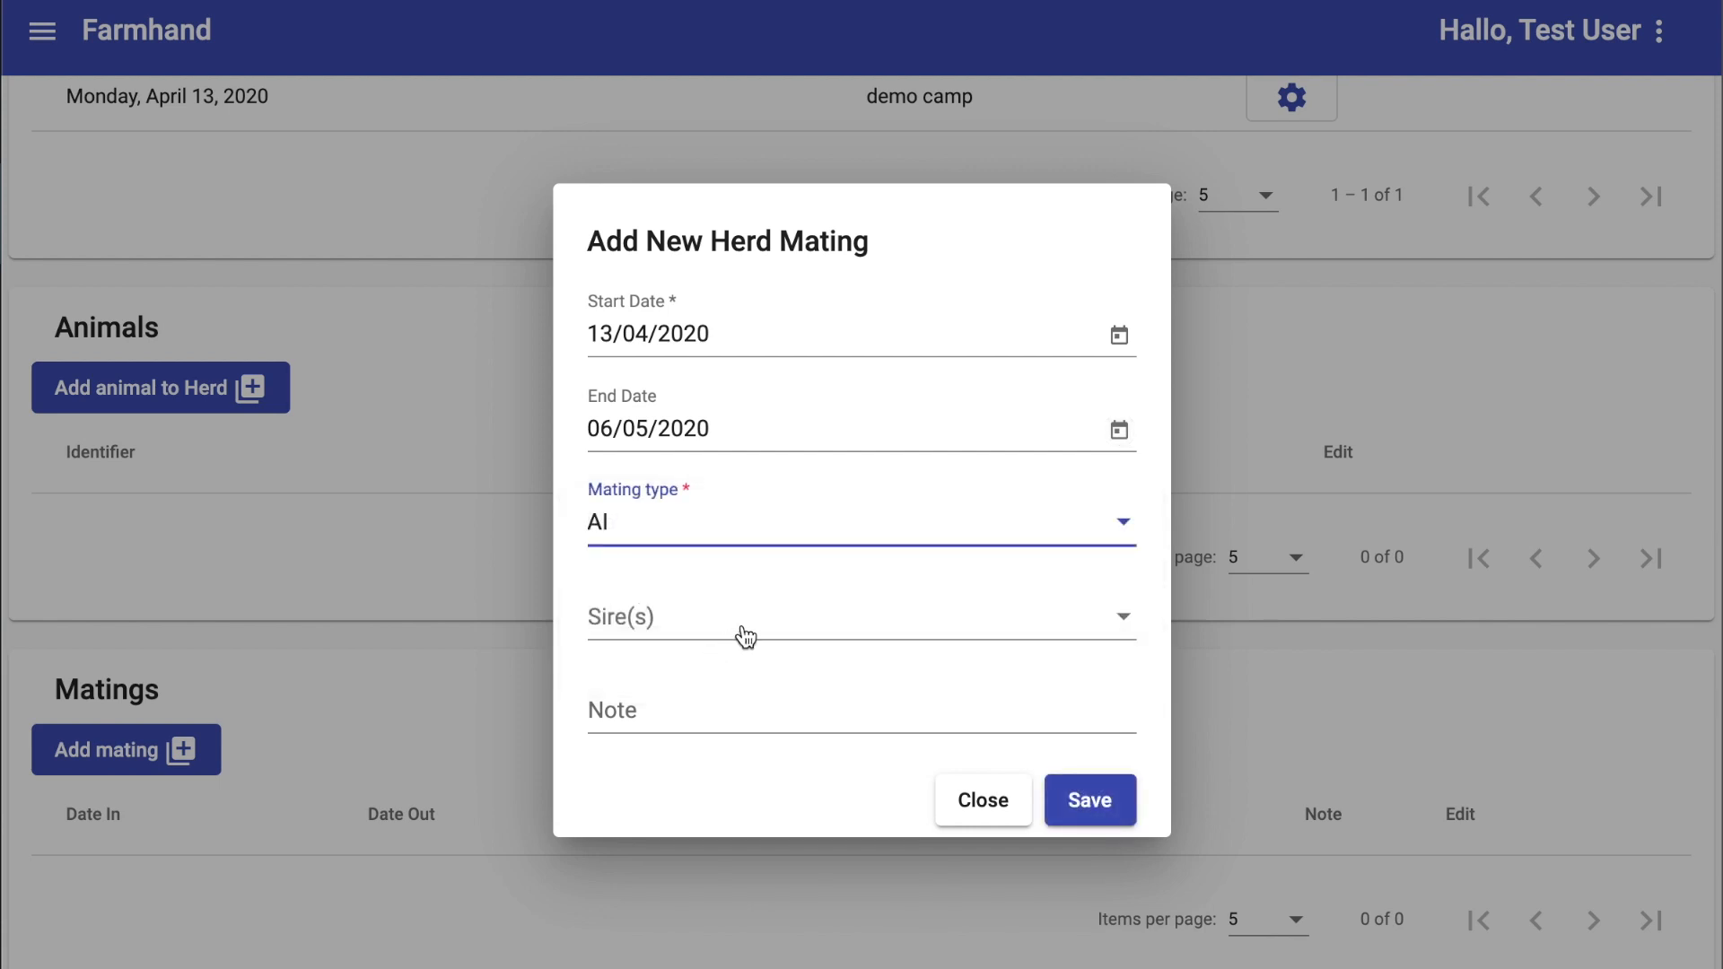
{"action": "left_click", "coordinate": [746, 637]}
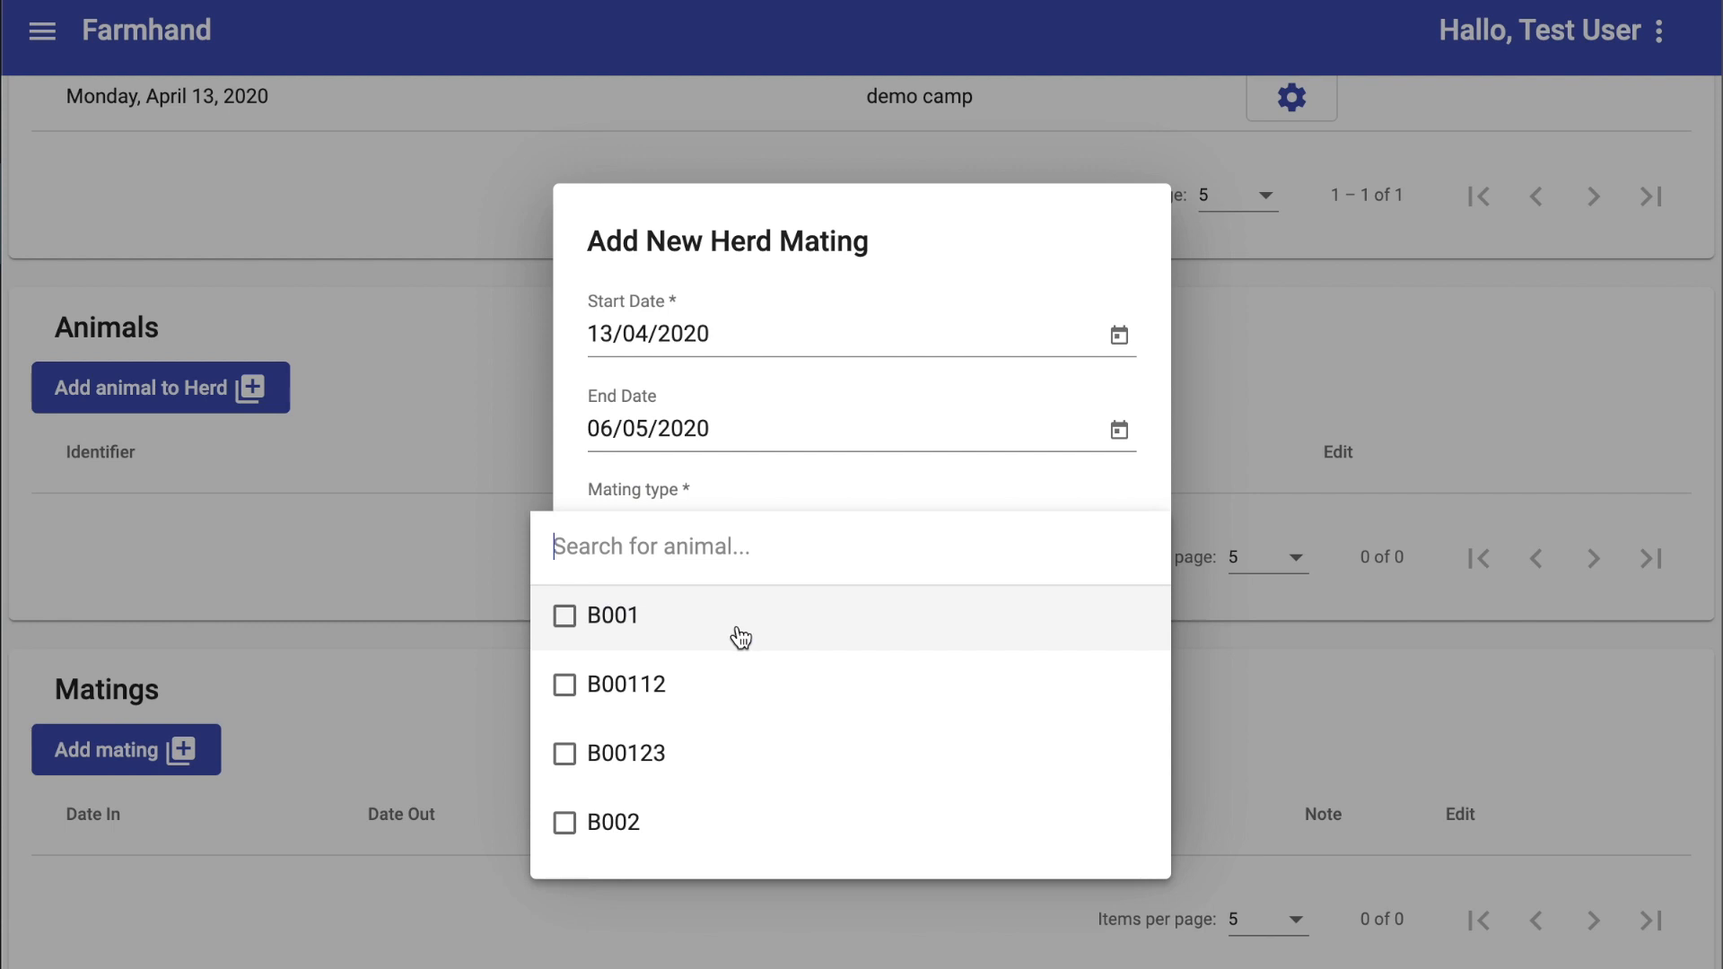
{"action": "left_click", "coordinate": [666, 635]}
{"action": "left_click", "coordinate": [658, 694]}
{"action": "left_click", "coordinate": [654, 754]}
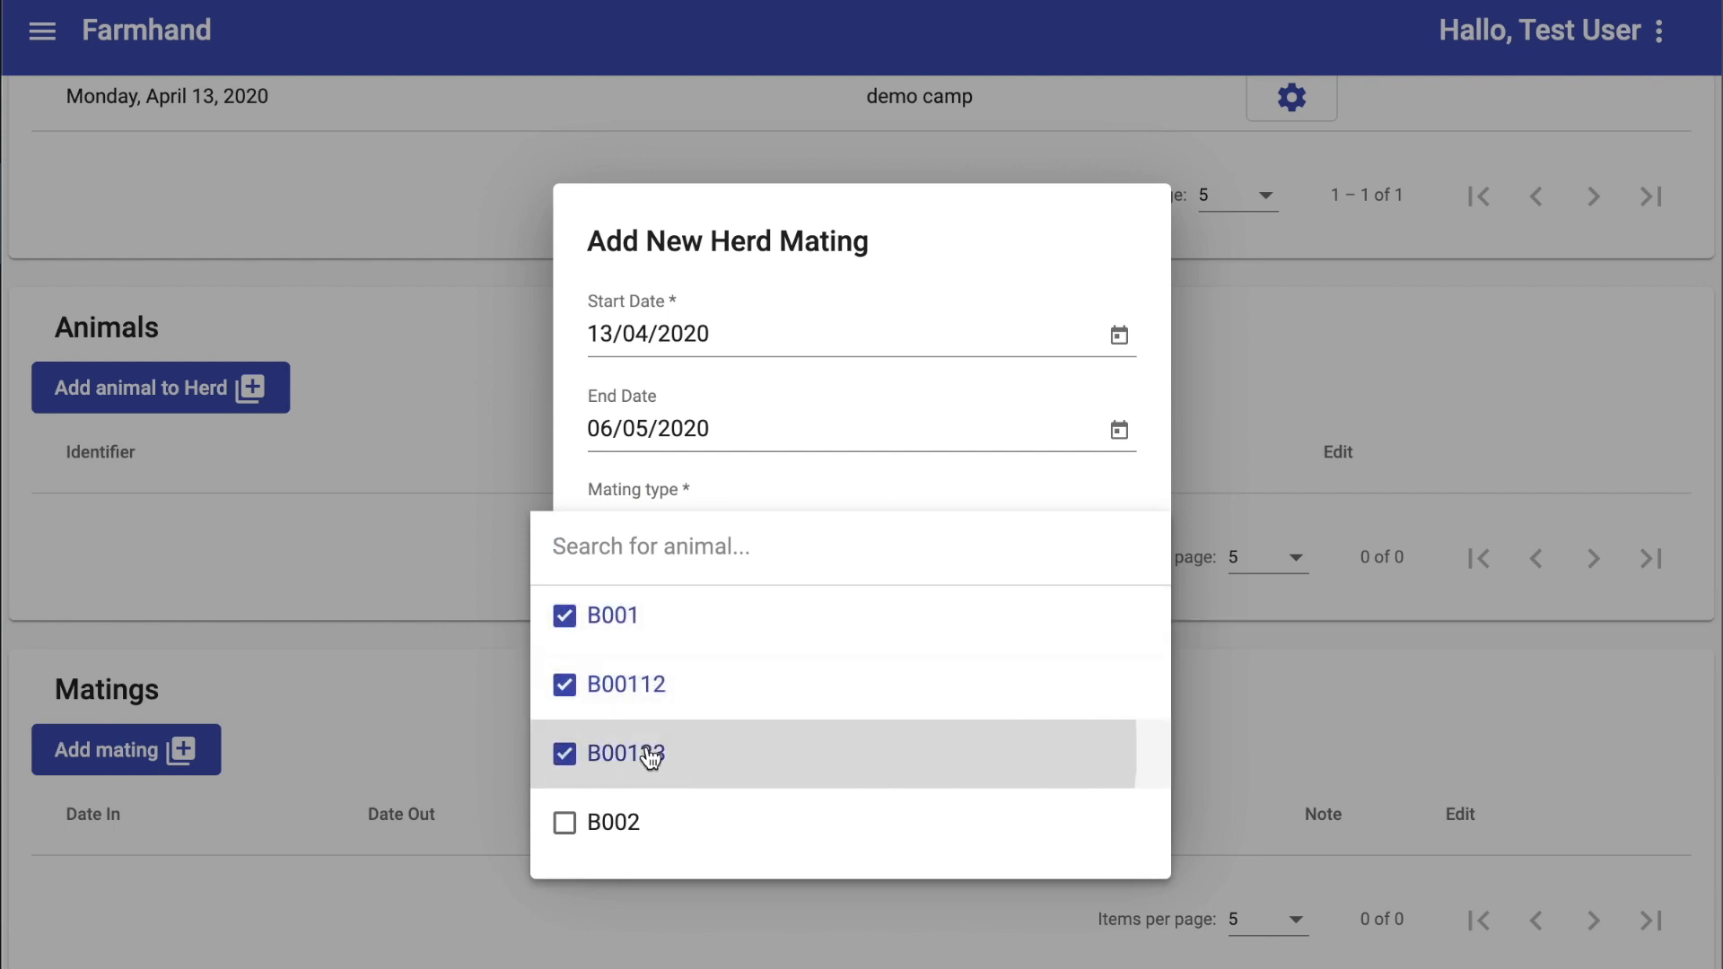
{"action": "left_click", "coordinate": [837, 511]}
Enter "xxx" as the note of the new herd mating and save it.
{"action": "left_click", "coordinate": [745, 727]}
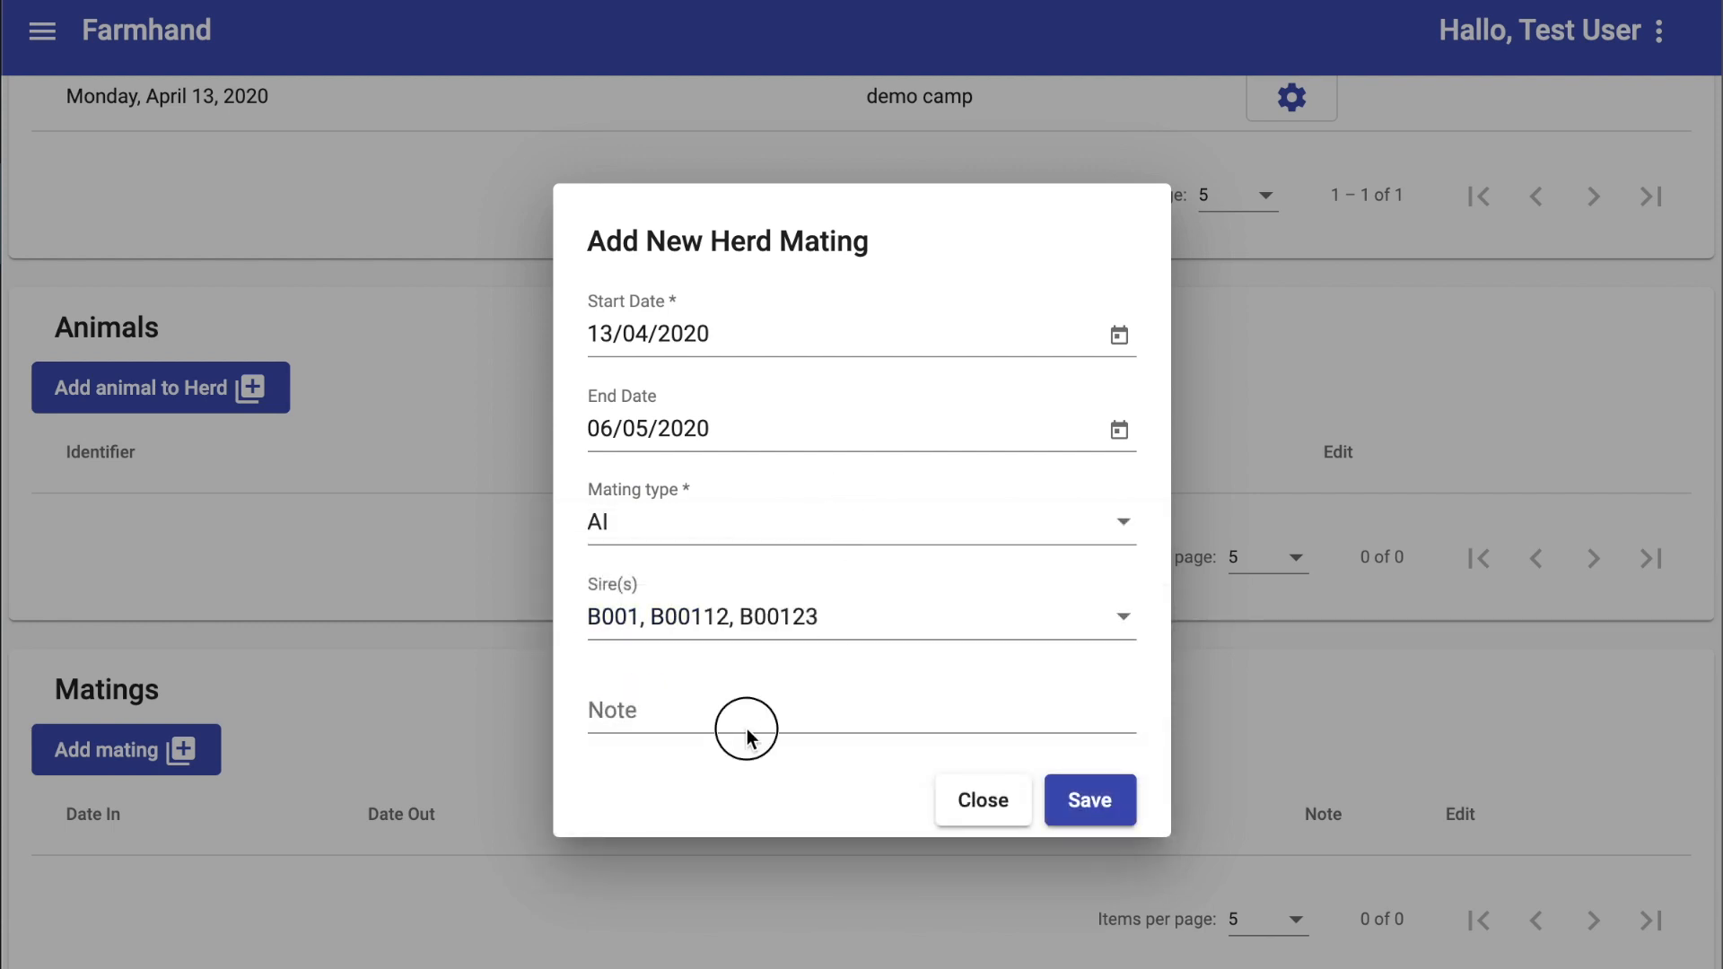
{"action": "type", "text": "xxx"}
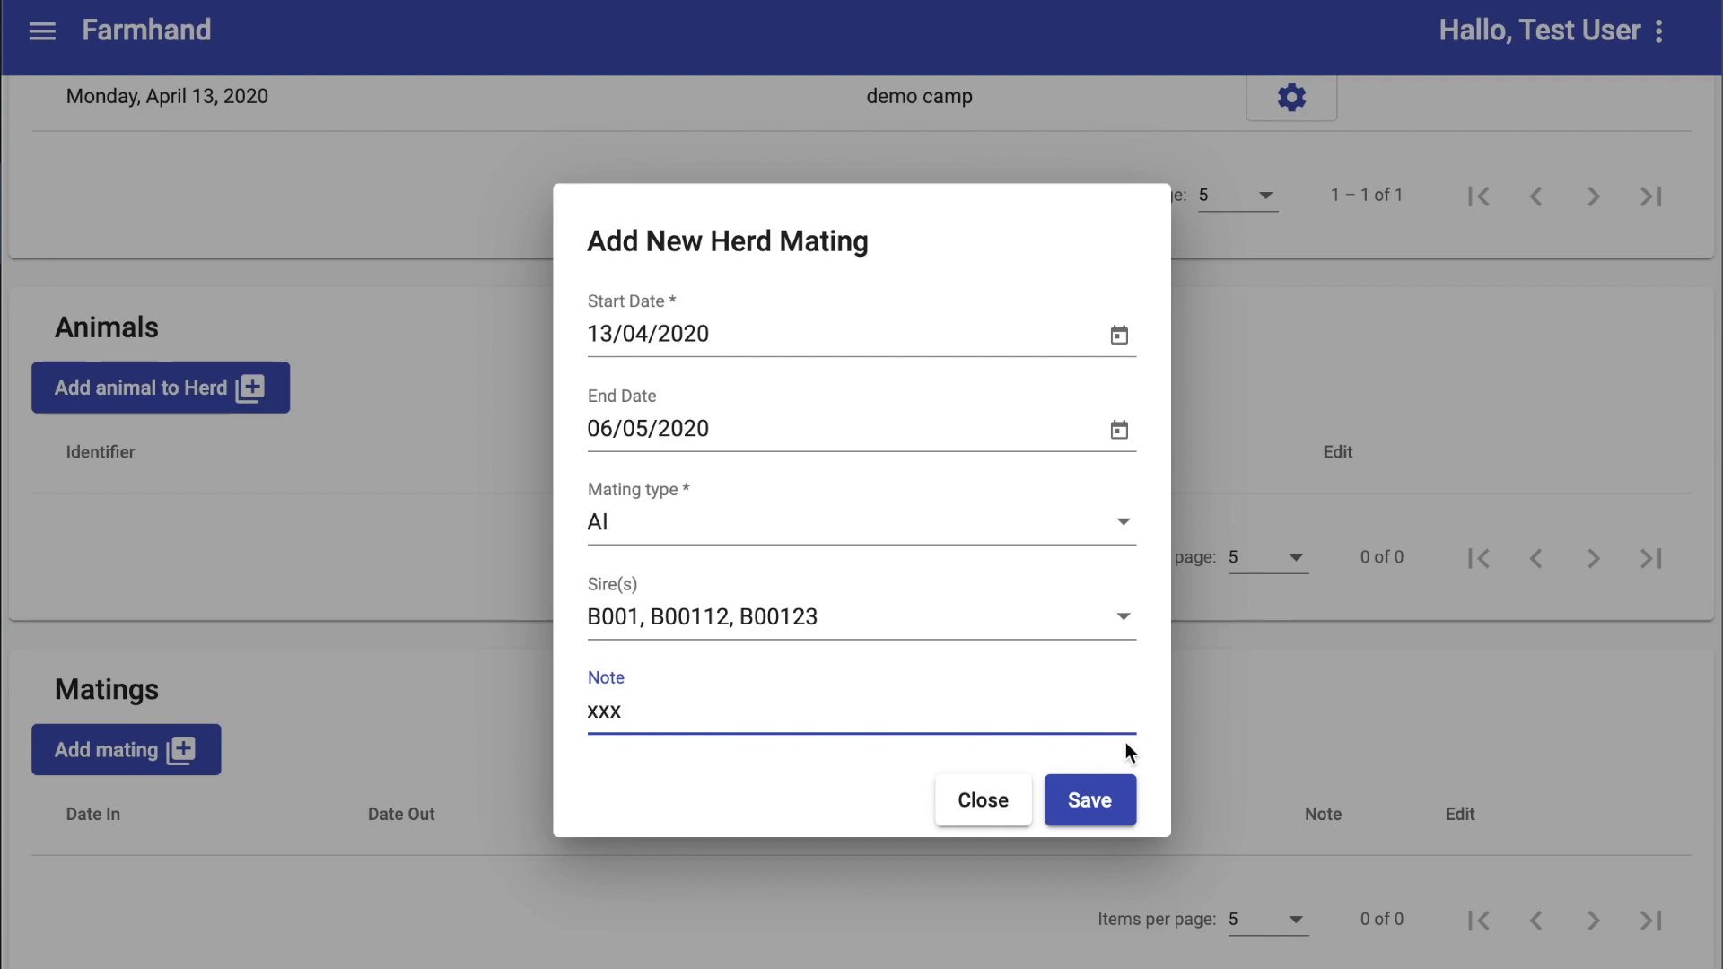
{"action": "left_click", "coordinate": [1113, 807]}
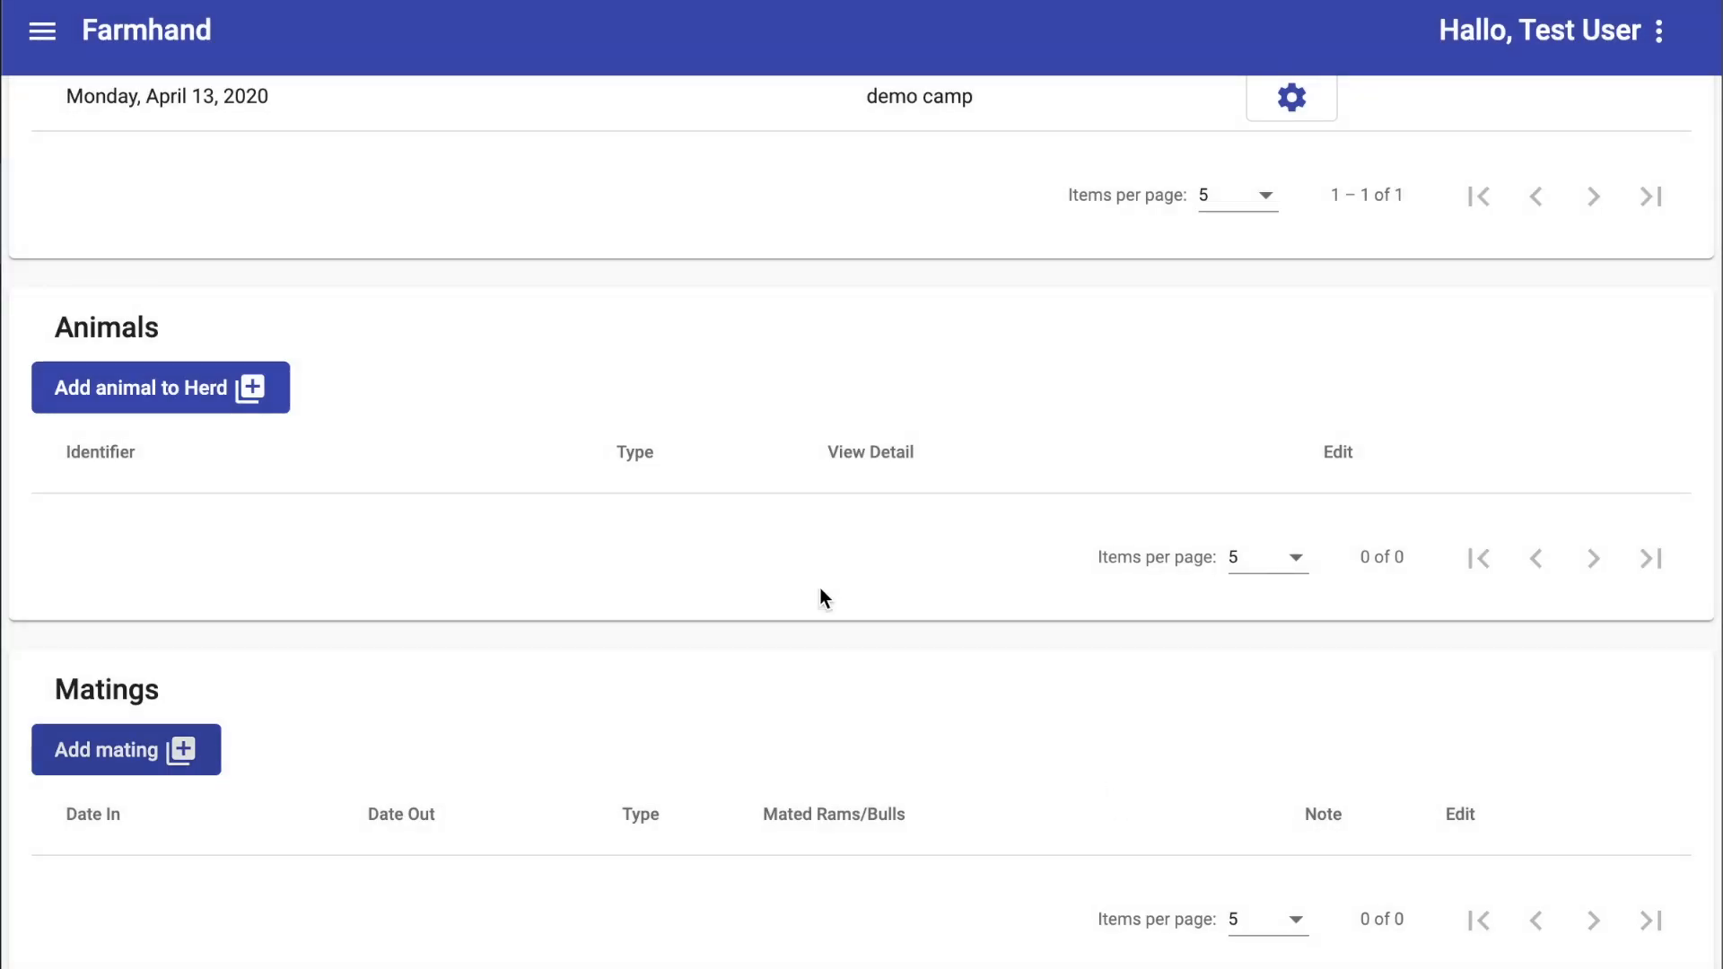
Start a new death record for Demo herd and set its date to 15/04/2020.
{"action": "scroll", "coordinate": [820, 589], "scroll_direction": "down", "scroll_amount": 3}
{"action": "scroll", "coordinate": [820, 593], "scroll_direction": "down", "scroll_amount": 2}
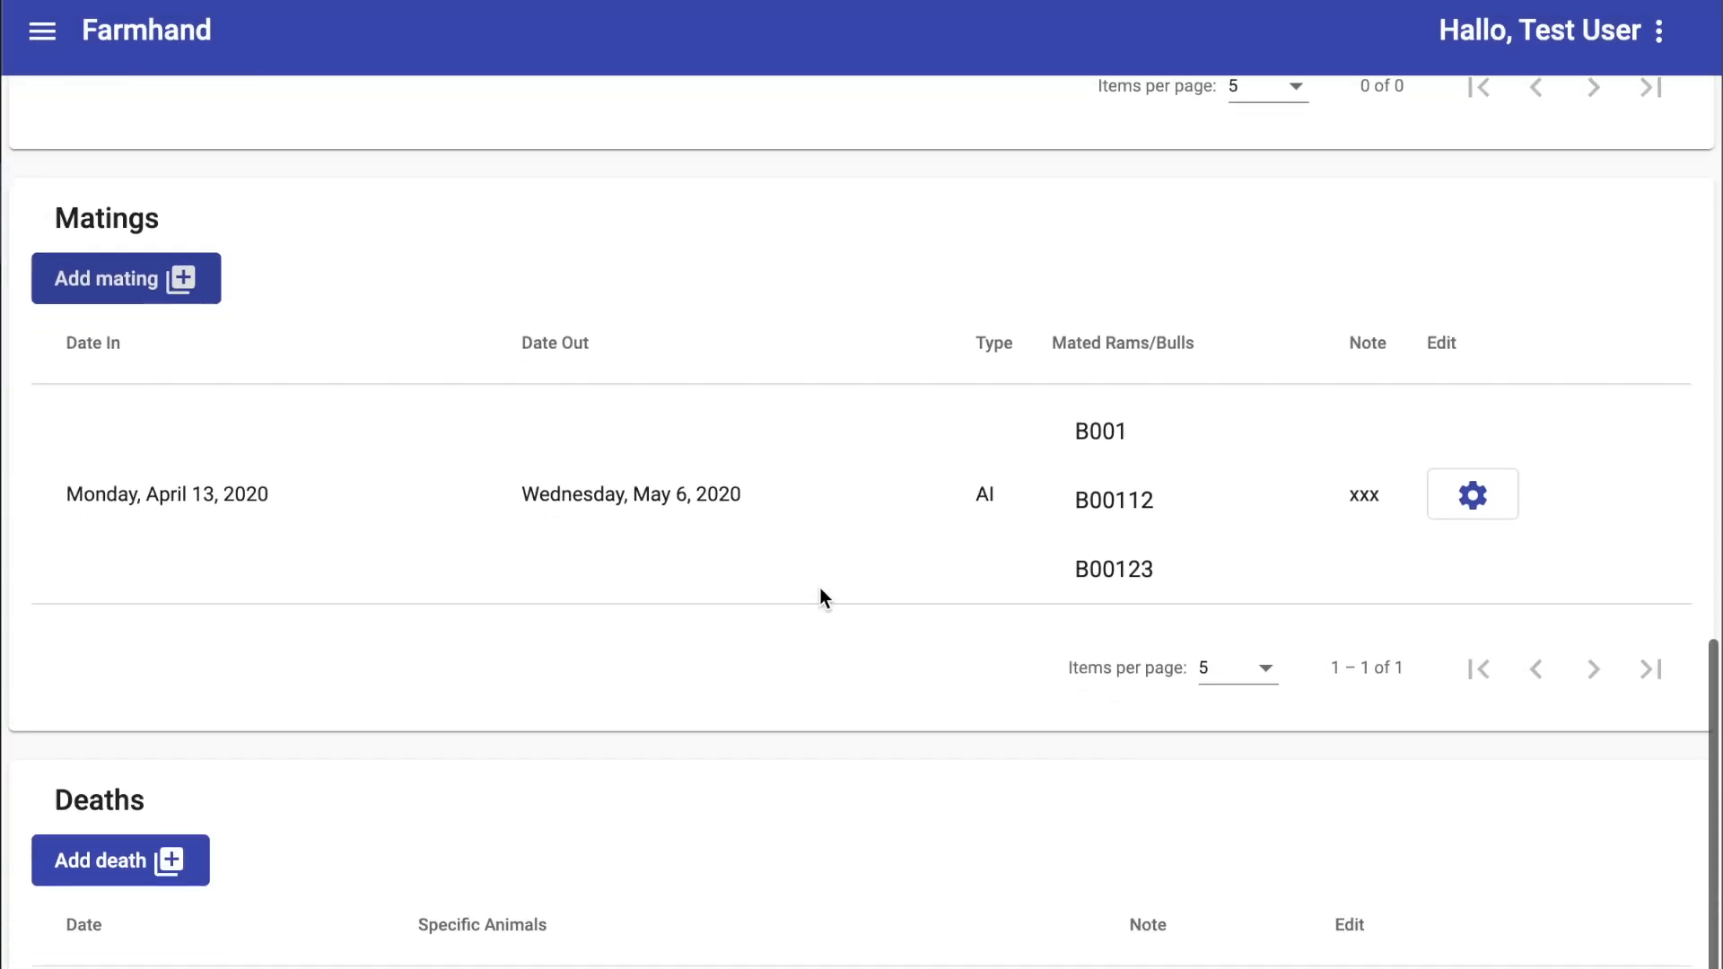
{"action": "left_click", "coordinate": [143, 860]}
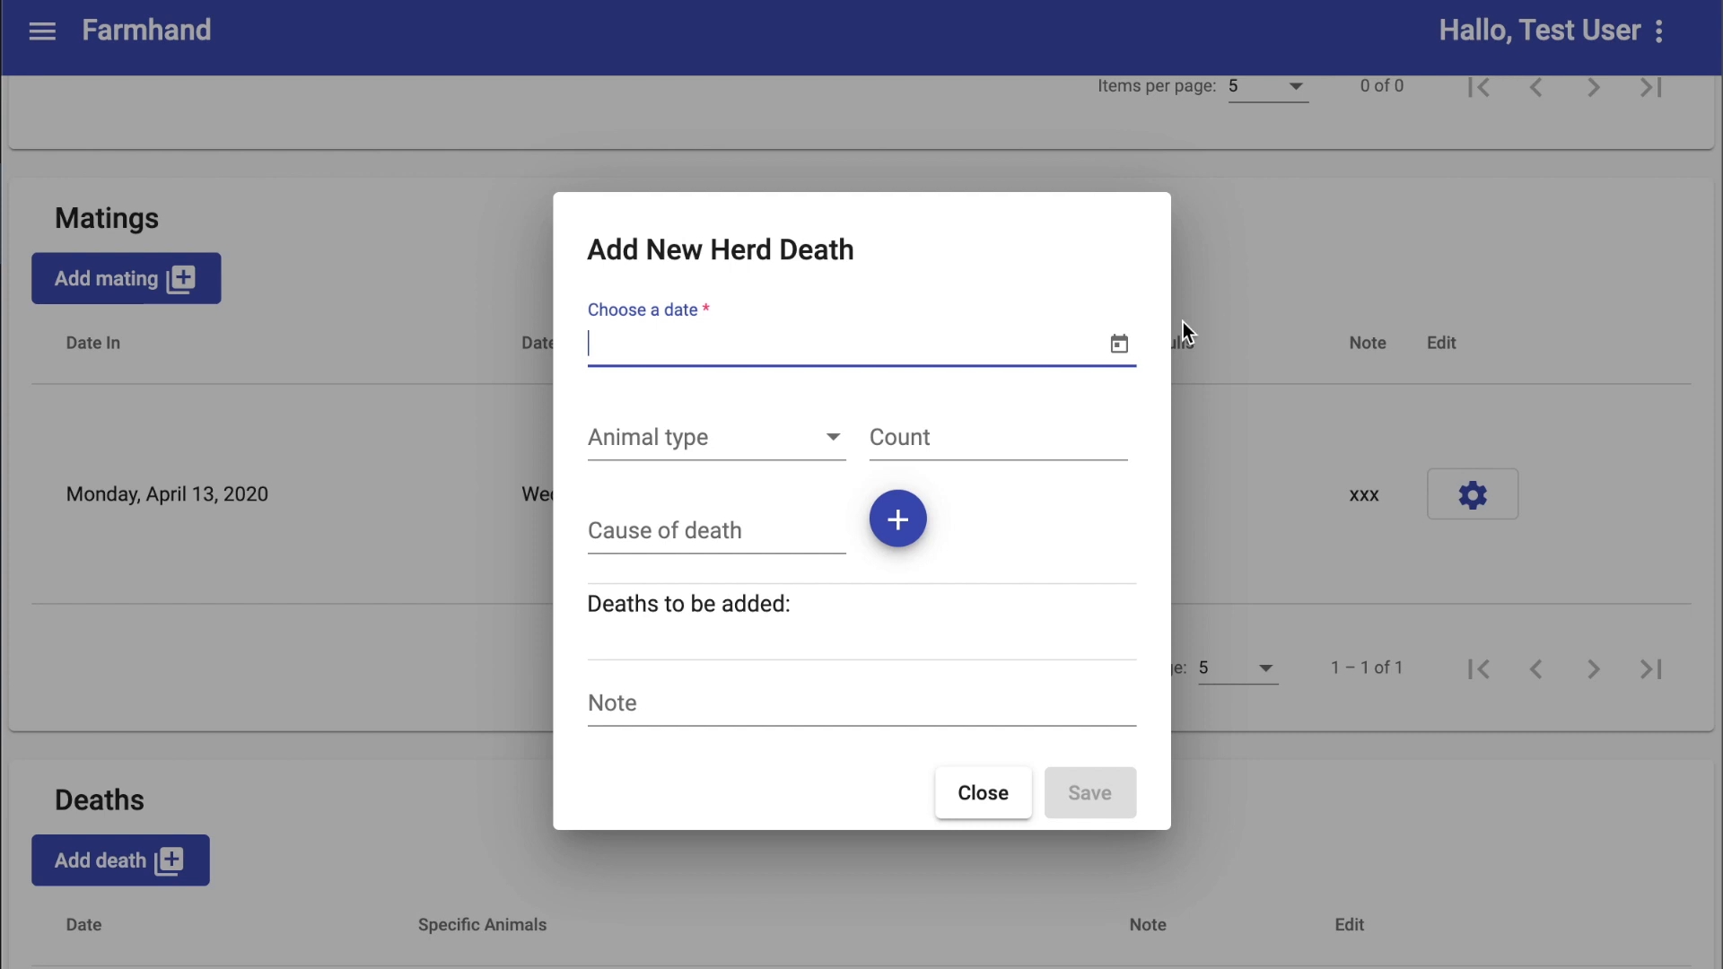
{"action": "left_click", "coordinate": [1120, 344]}
{"action": "left_click", "coordinate": [810, 664]}
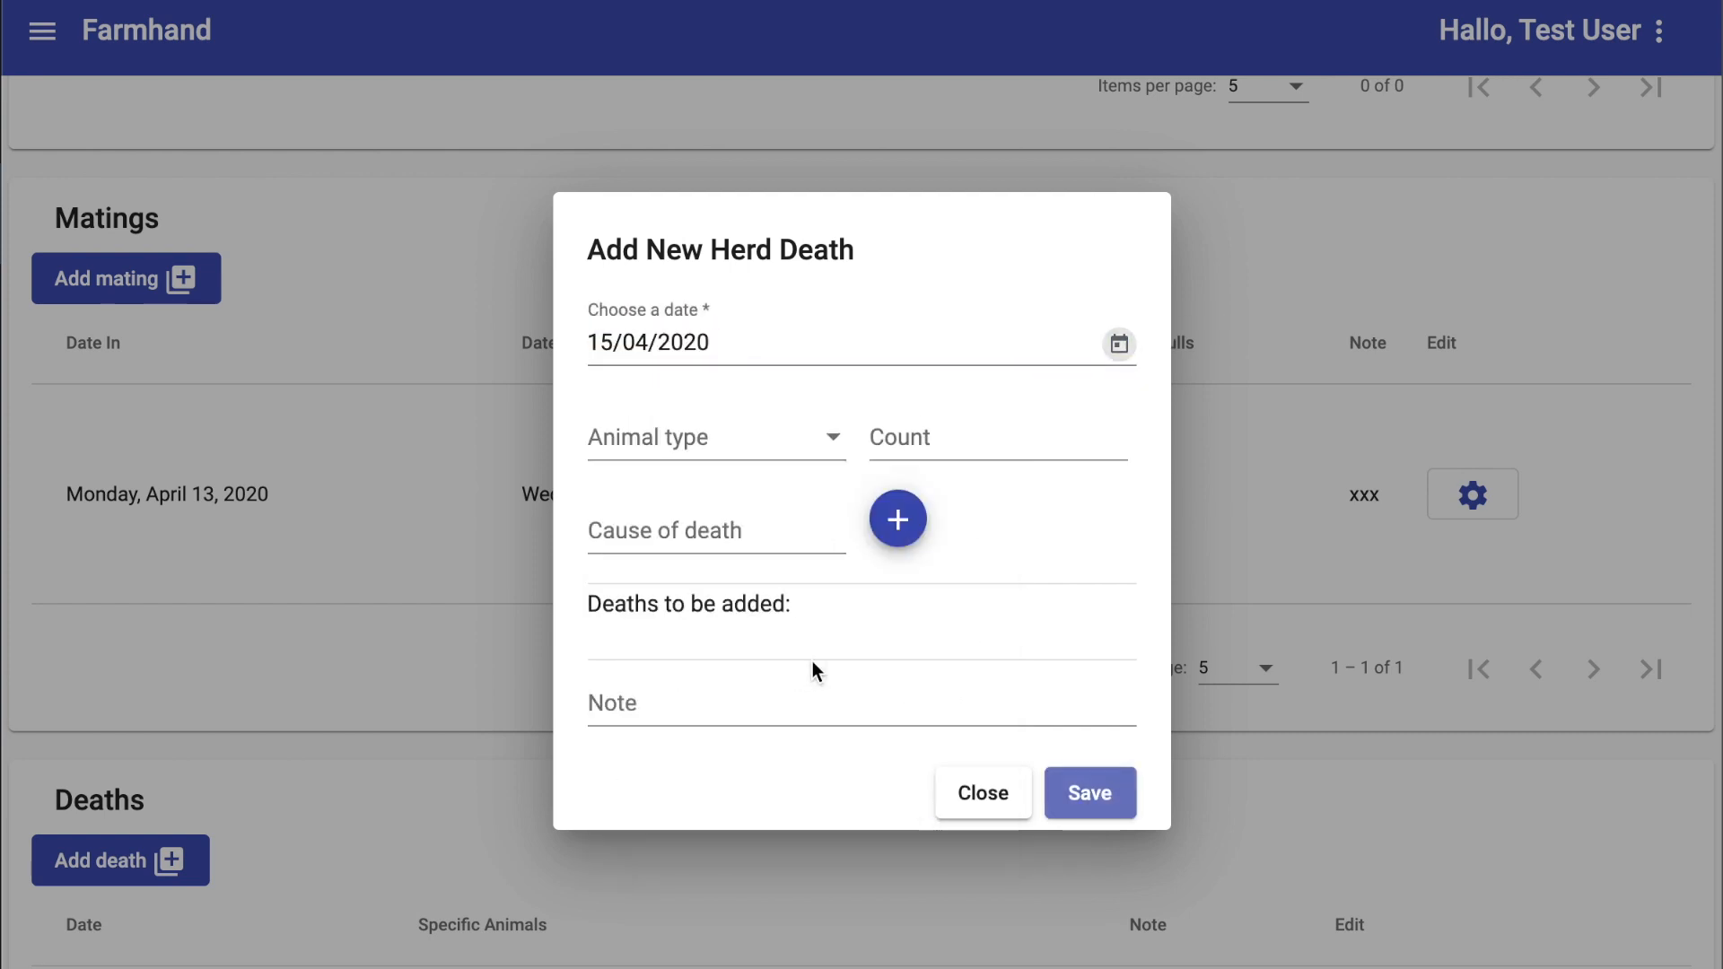
Add 2 animals of type Ewe with cause of death "snake bite" to the deaths in the record.
{"action": "left_click", "coordinate": [703, 453]}
{"action": "left_click", "coordinate": [667, 508]}
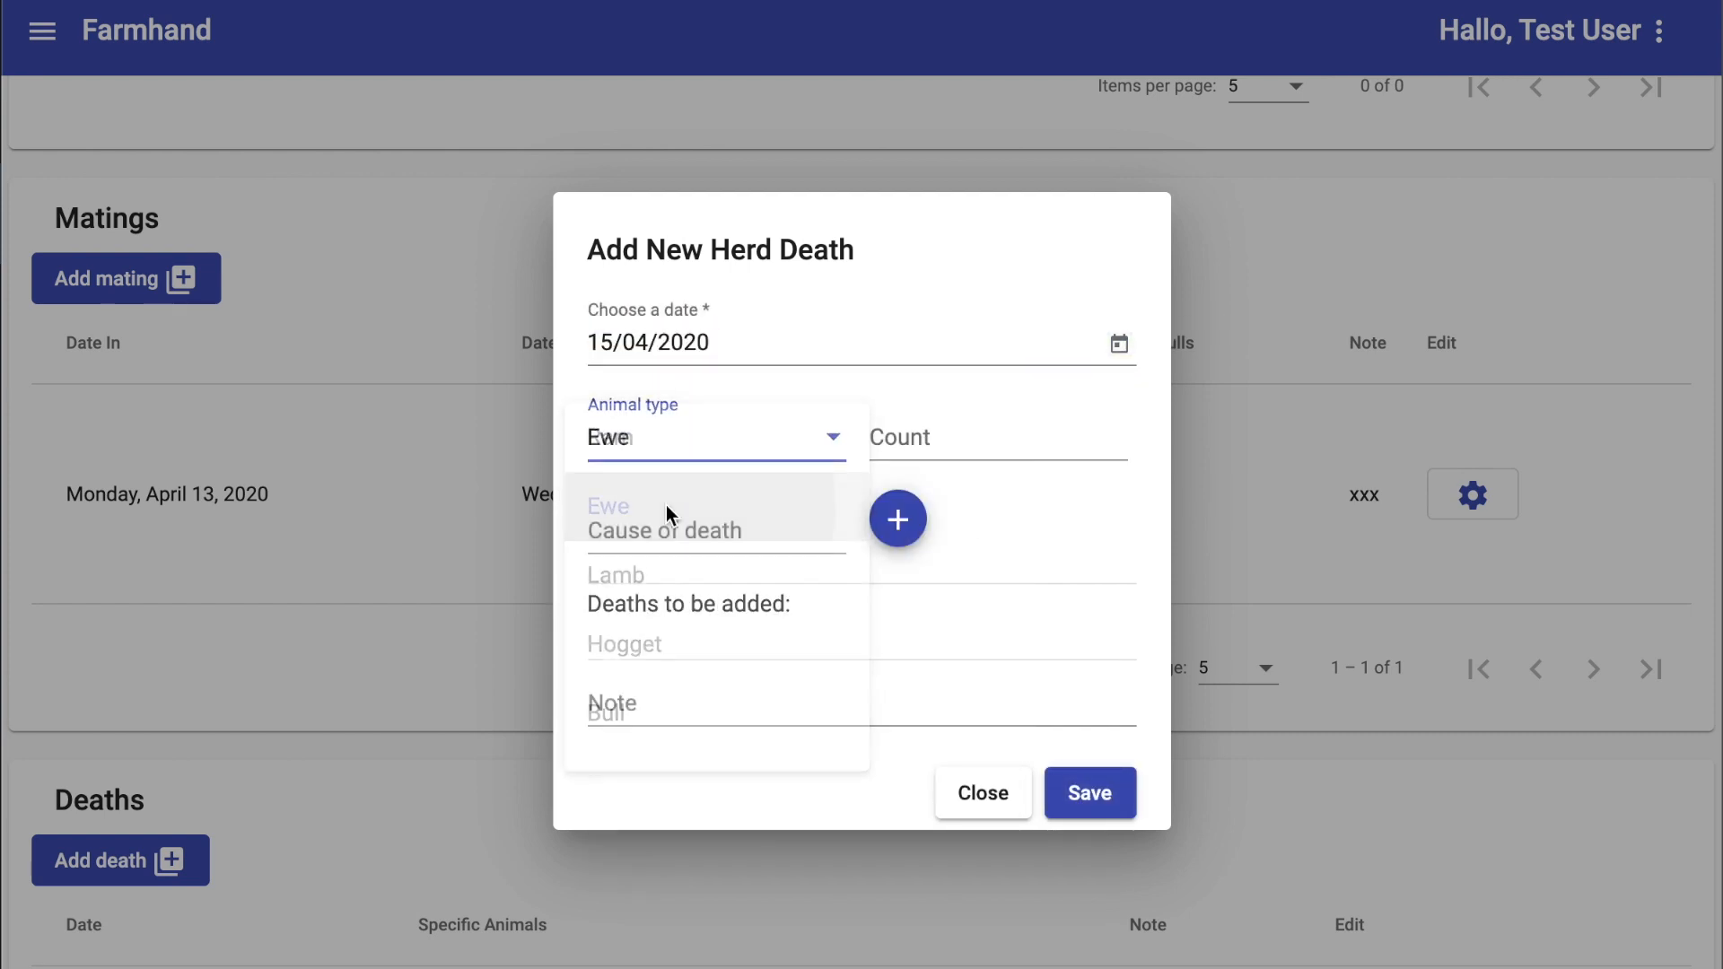
{"action": "left_click", "coordinate": [938, 427]}
{"action": "type", "text": "2"}
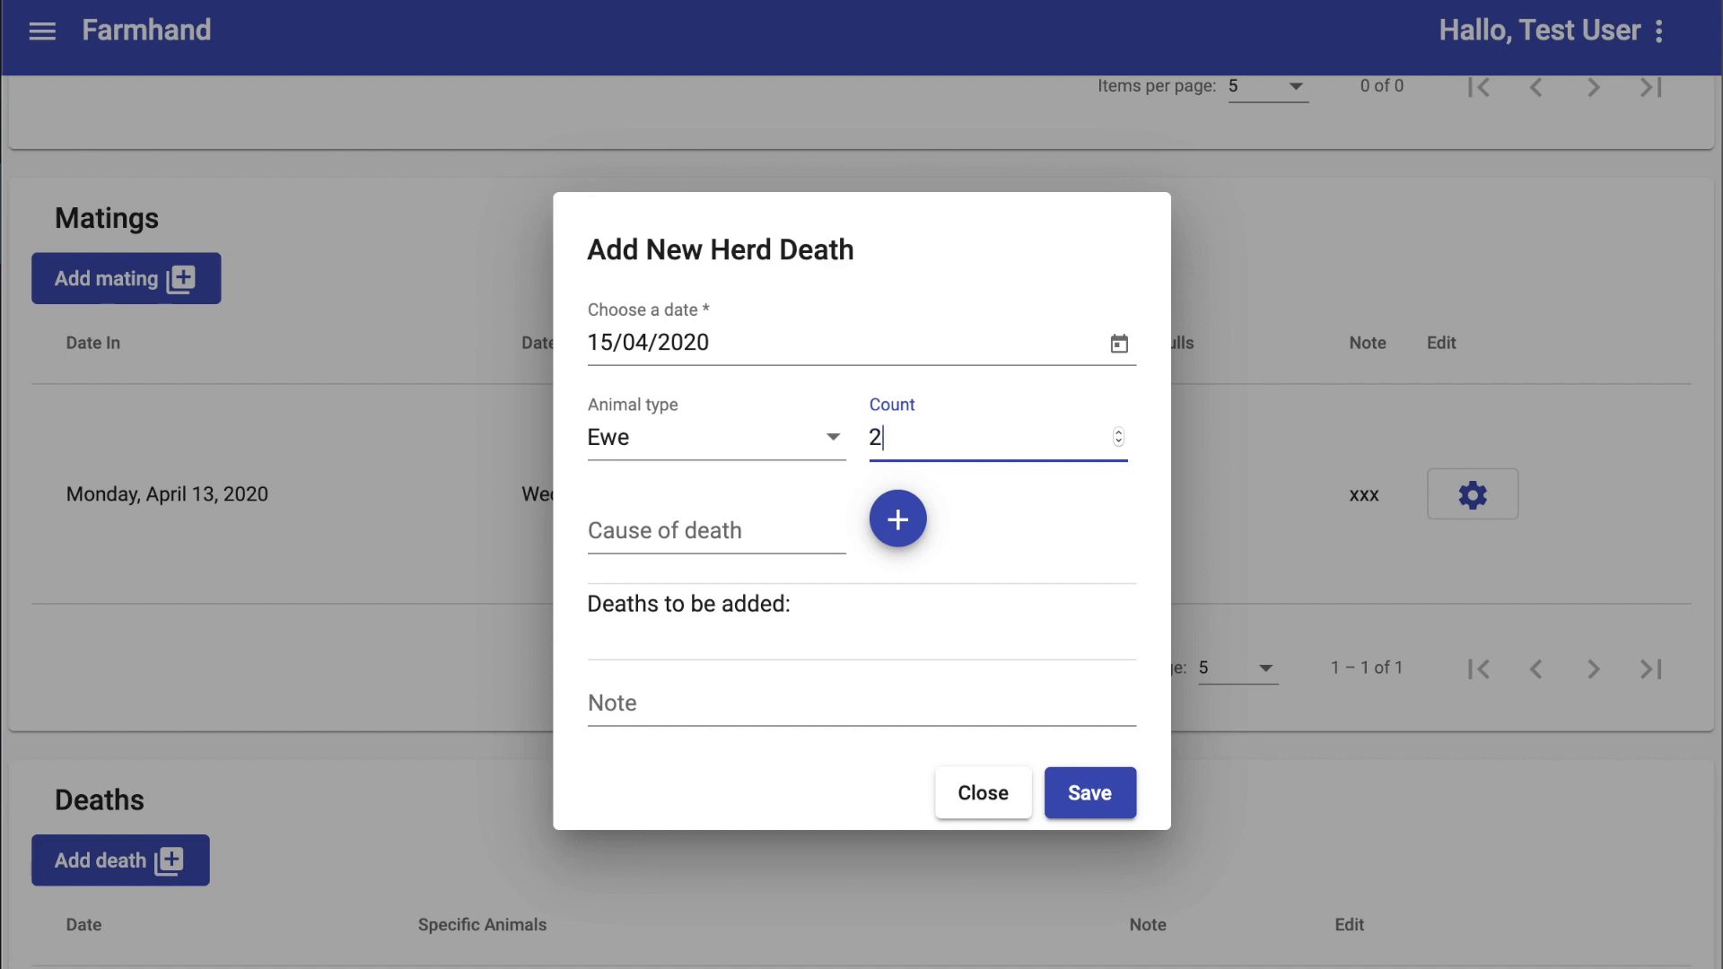
{"action": "left_click", "coordinate": [731, 530]}
{"action": "type", "text": "snake bite"}
{"action": "left_click", "coordinate": [899, 516]}
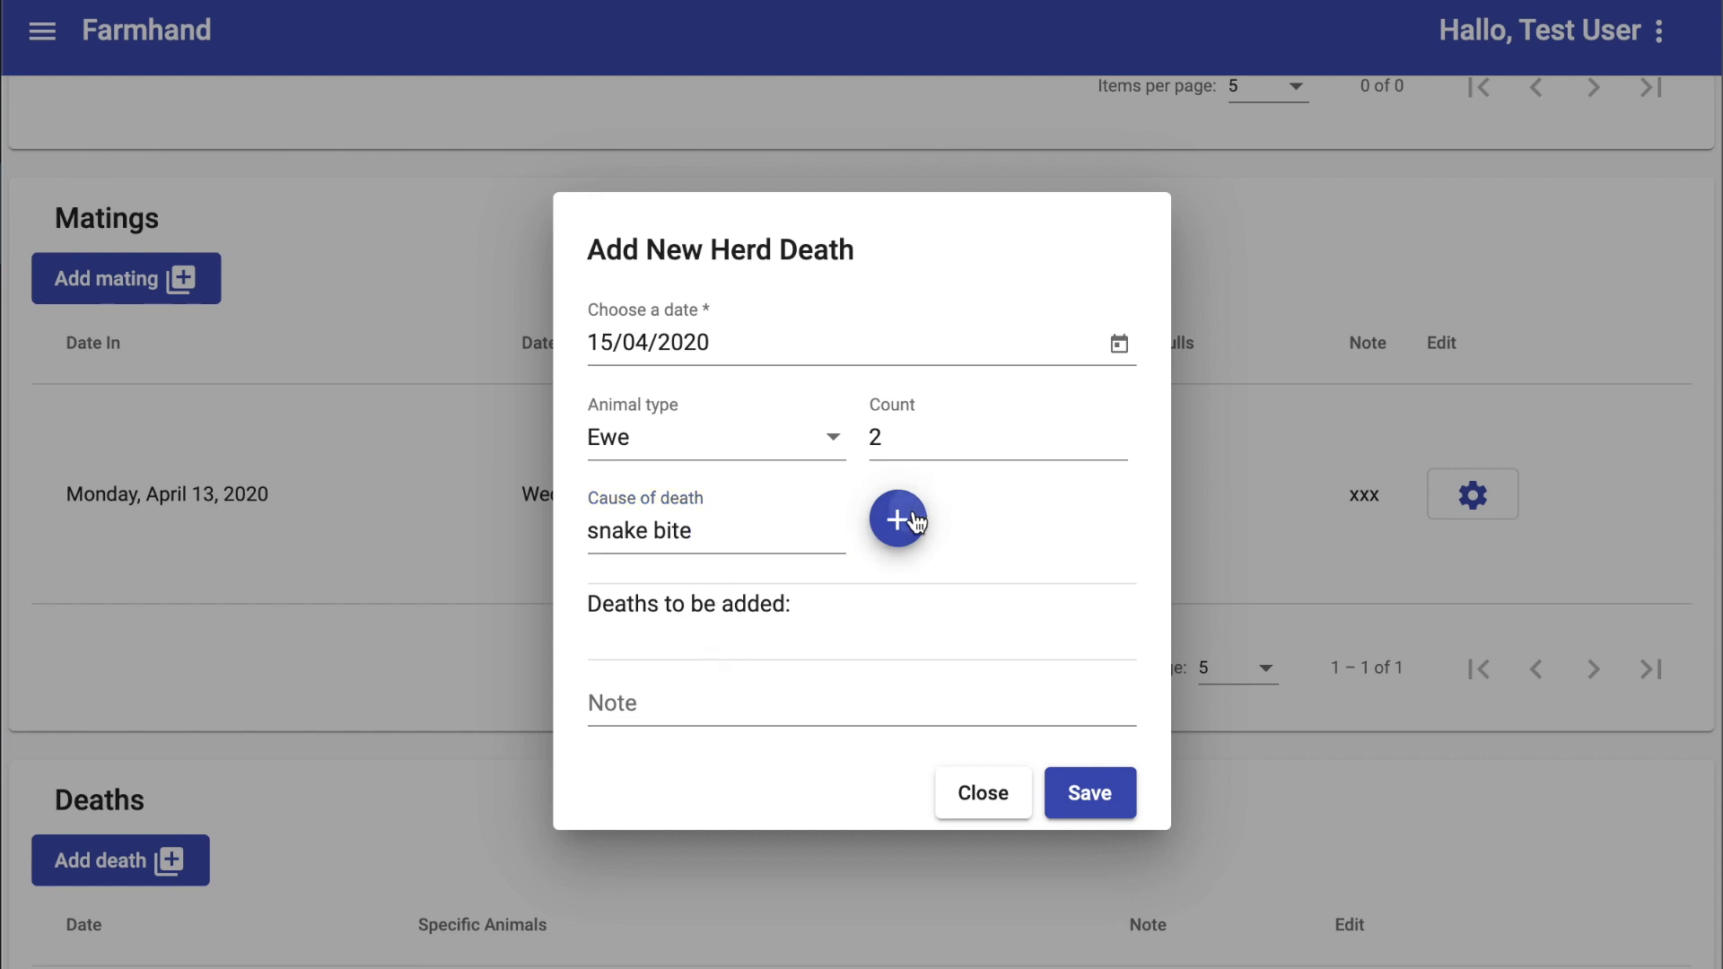
Enter "xxx" as the note of the herd death record and save it.
{"action": "left_click", "coordinate": [716, 732]}
{"action": "type", "text": "xxx"}
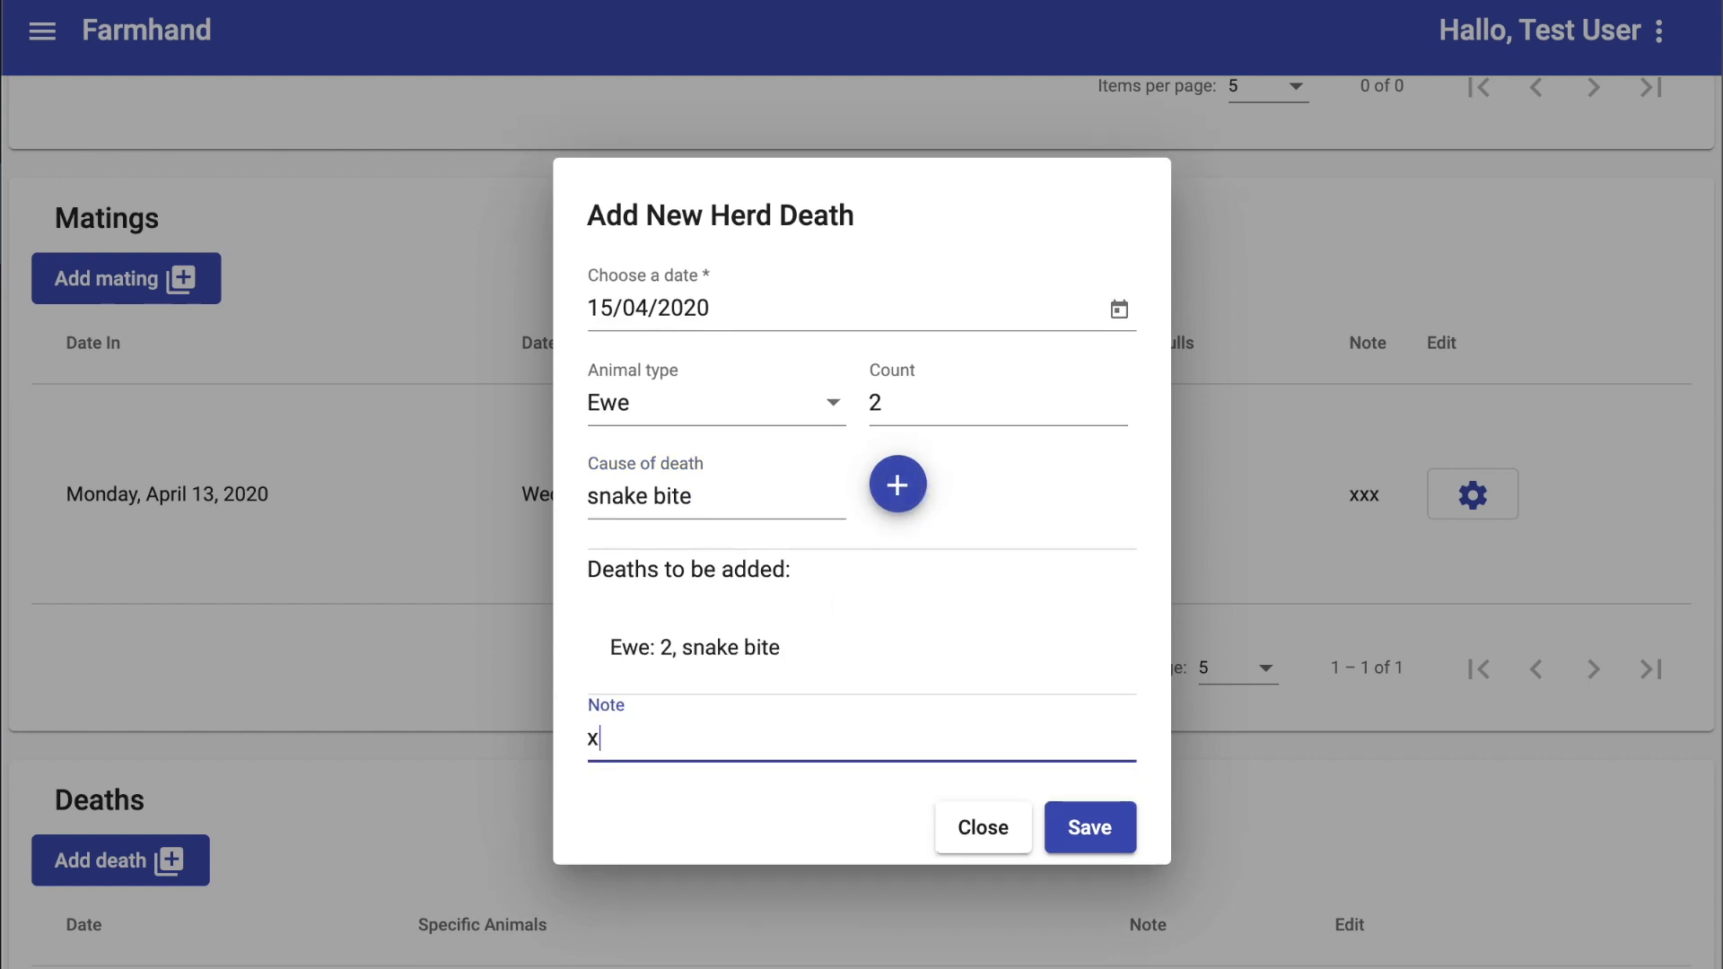
{"action": "left_click", "coordinate": [1082, 827]}
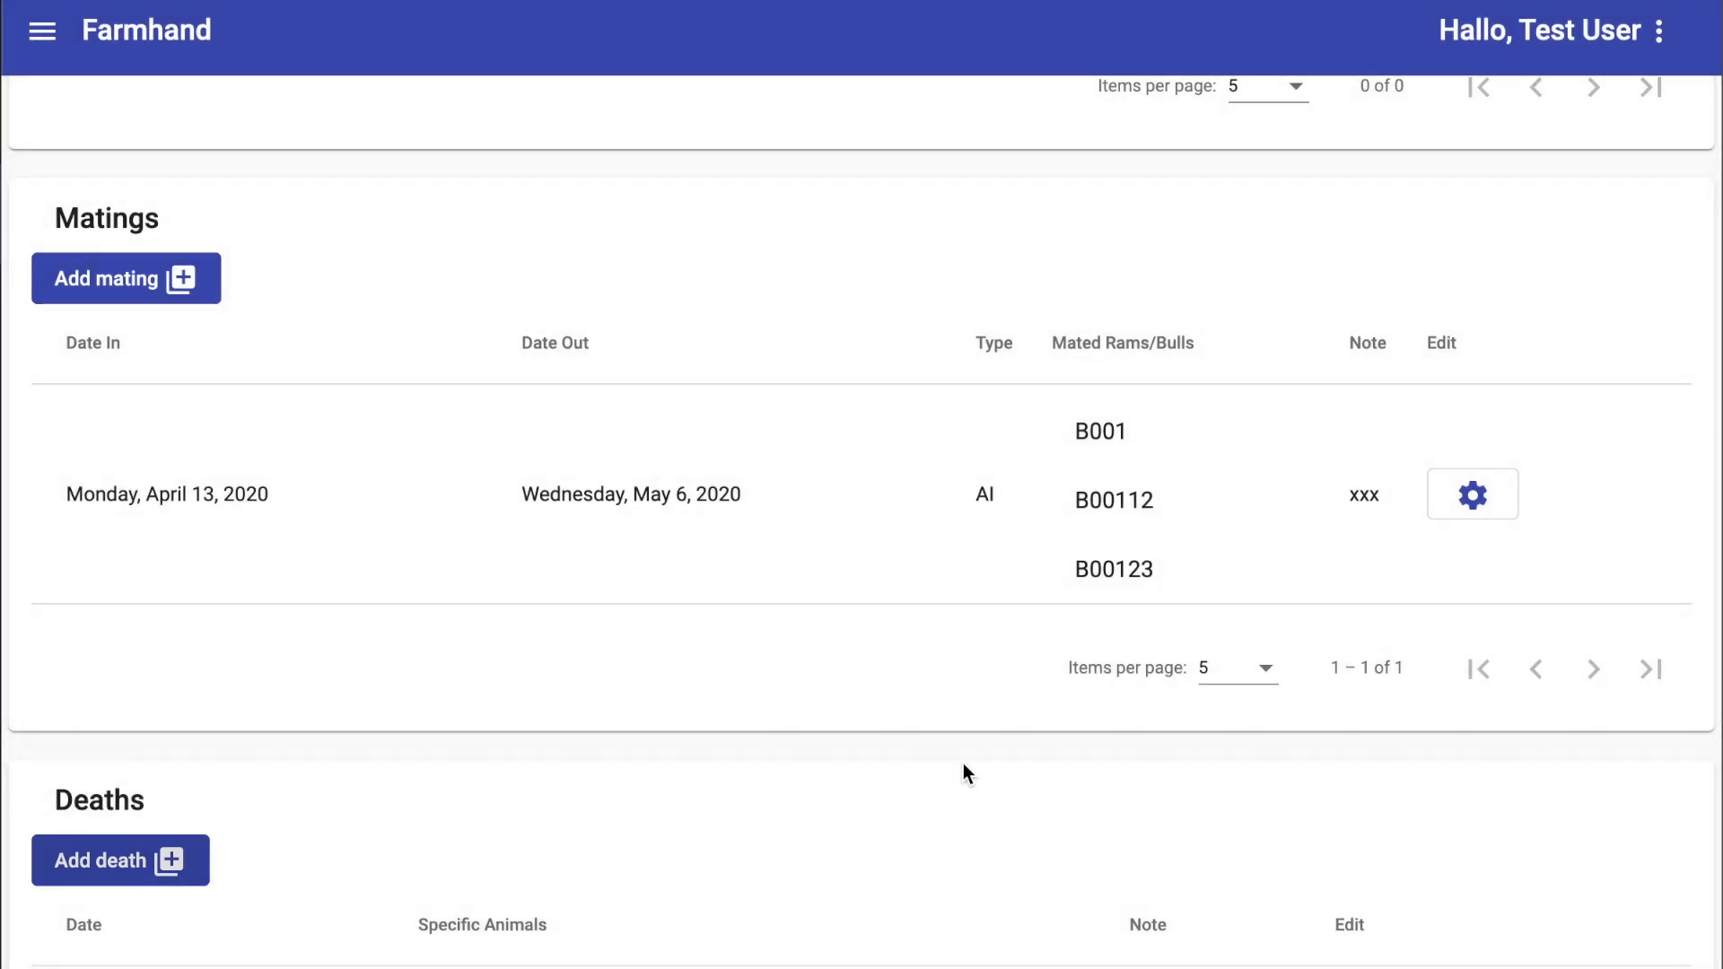
Start a new animal record in Demo herd with identifier Q0987 and type Ram.
{"action": "scroll", "coordinate": [962, 763], "scroll_direction": "up", "scroll_amount": 10}
{"action": "scroll", "coordinate": [961, 762], "scroll_direction": "up", "scroll_amount": 7}
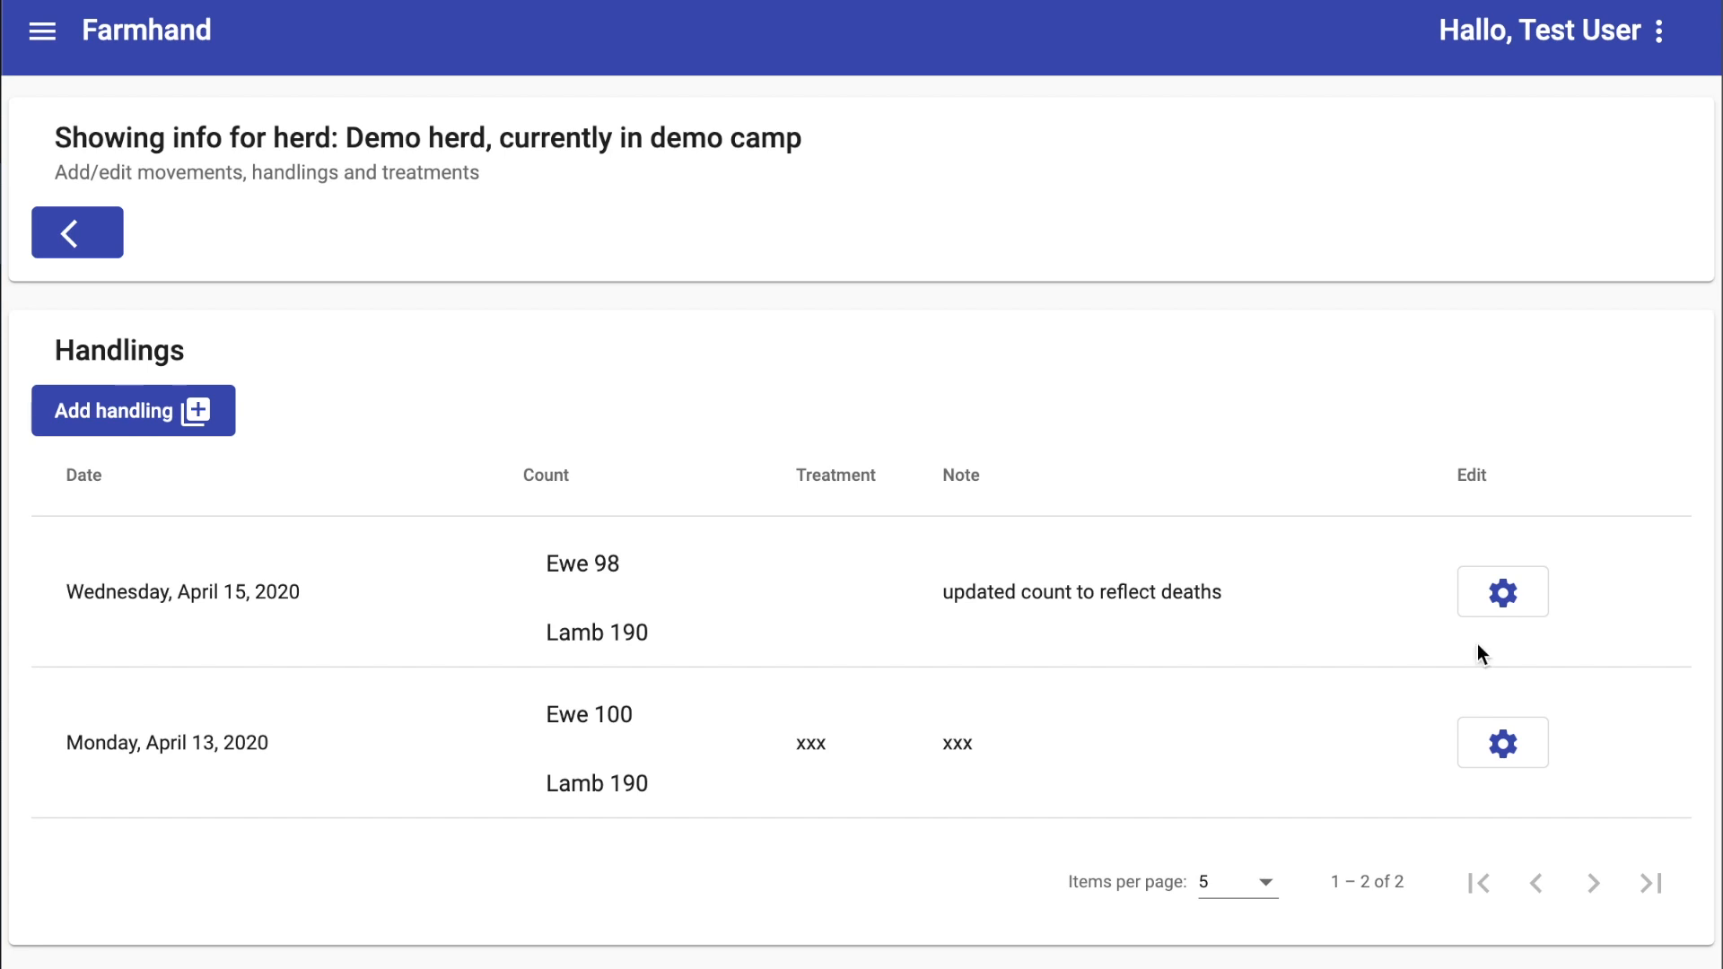
{"action": "scroll", "coordinate": [1476, 644], "scroll_direction": "down", "scroll_amount": 7}
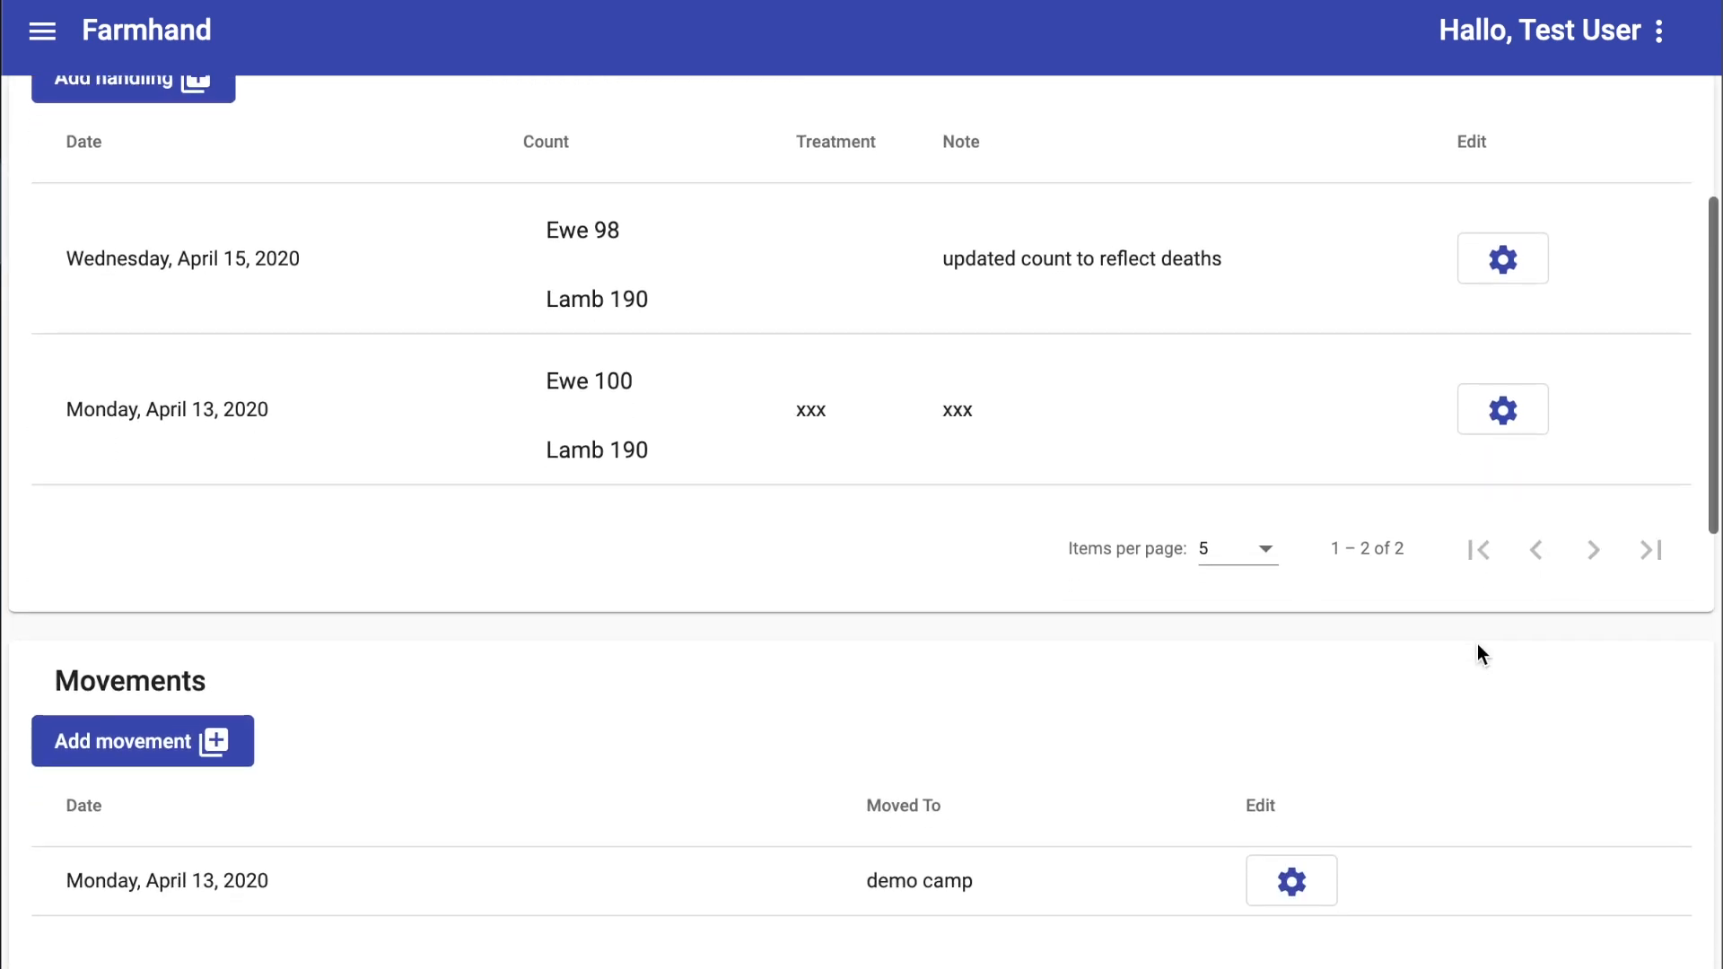
{"action": "scroll", "coordinate": [1477, 644], "scroll_direction": "down", "scroll_amount": 2}
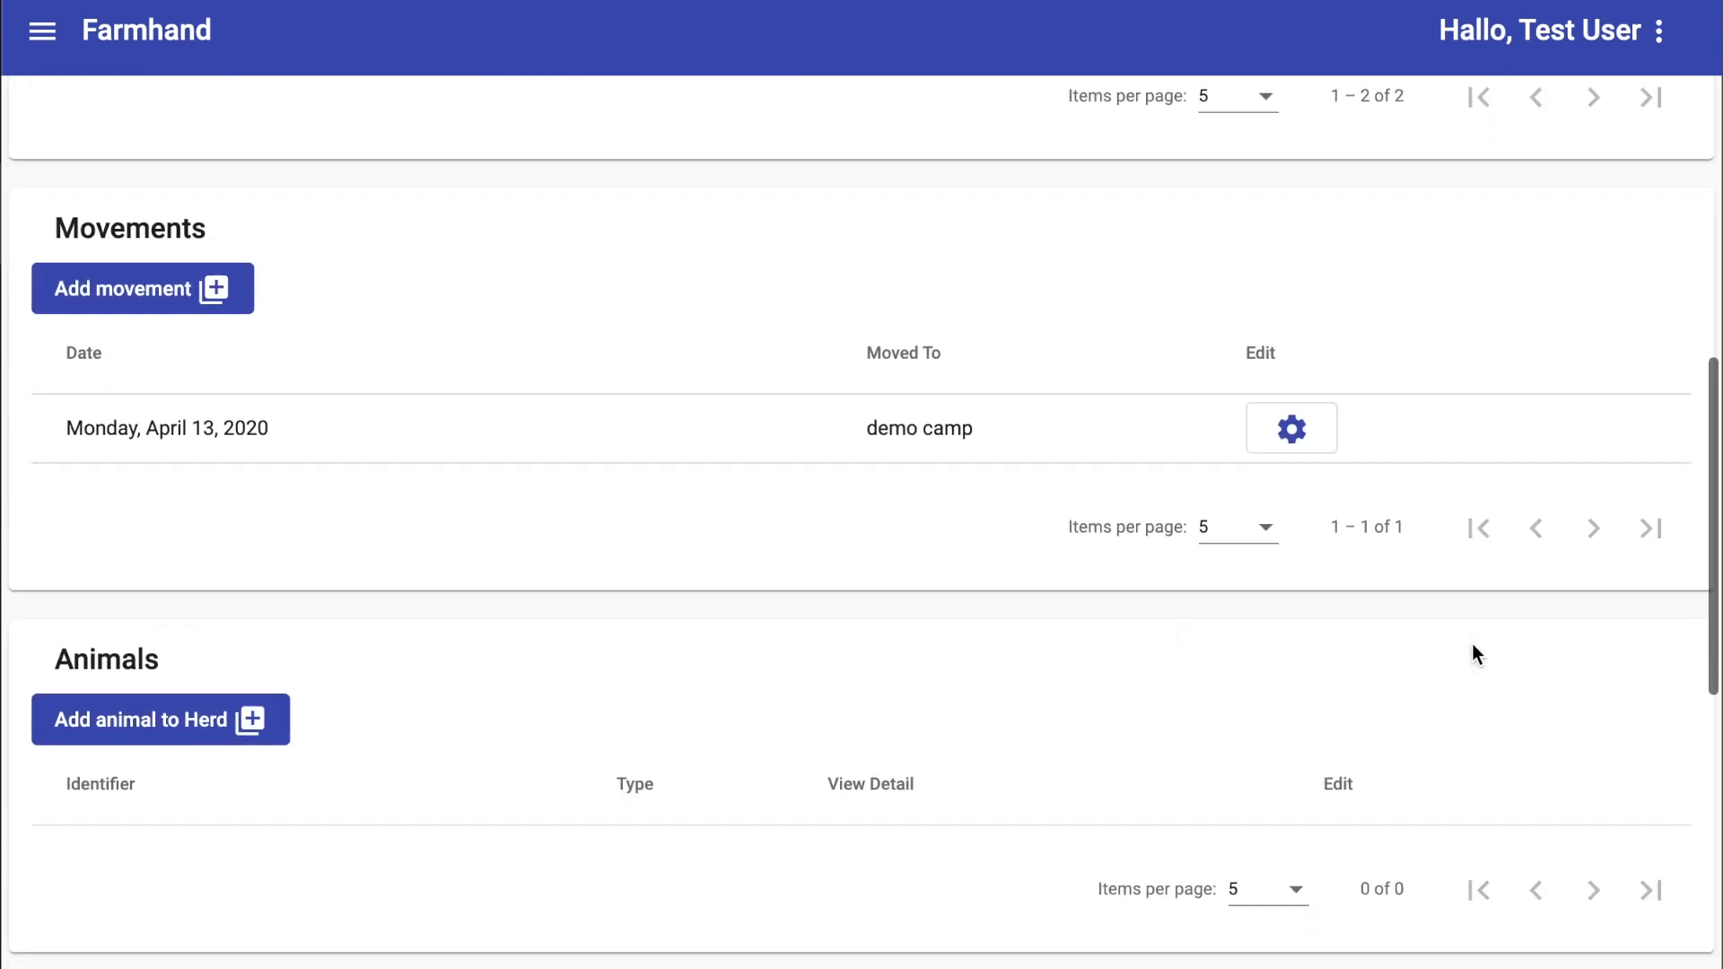
{"action": "left_click", "coordinate": [211, 728]}
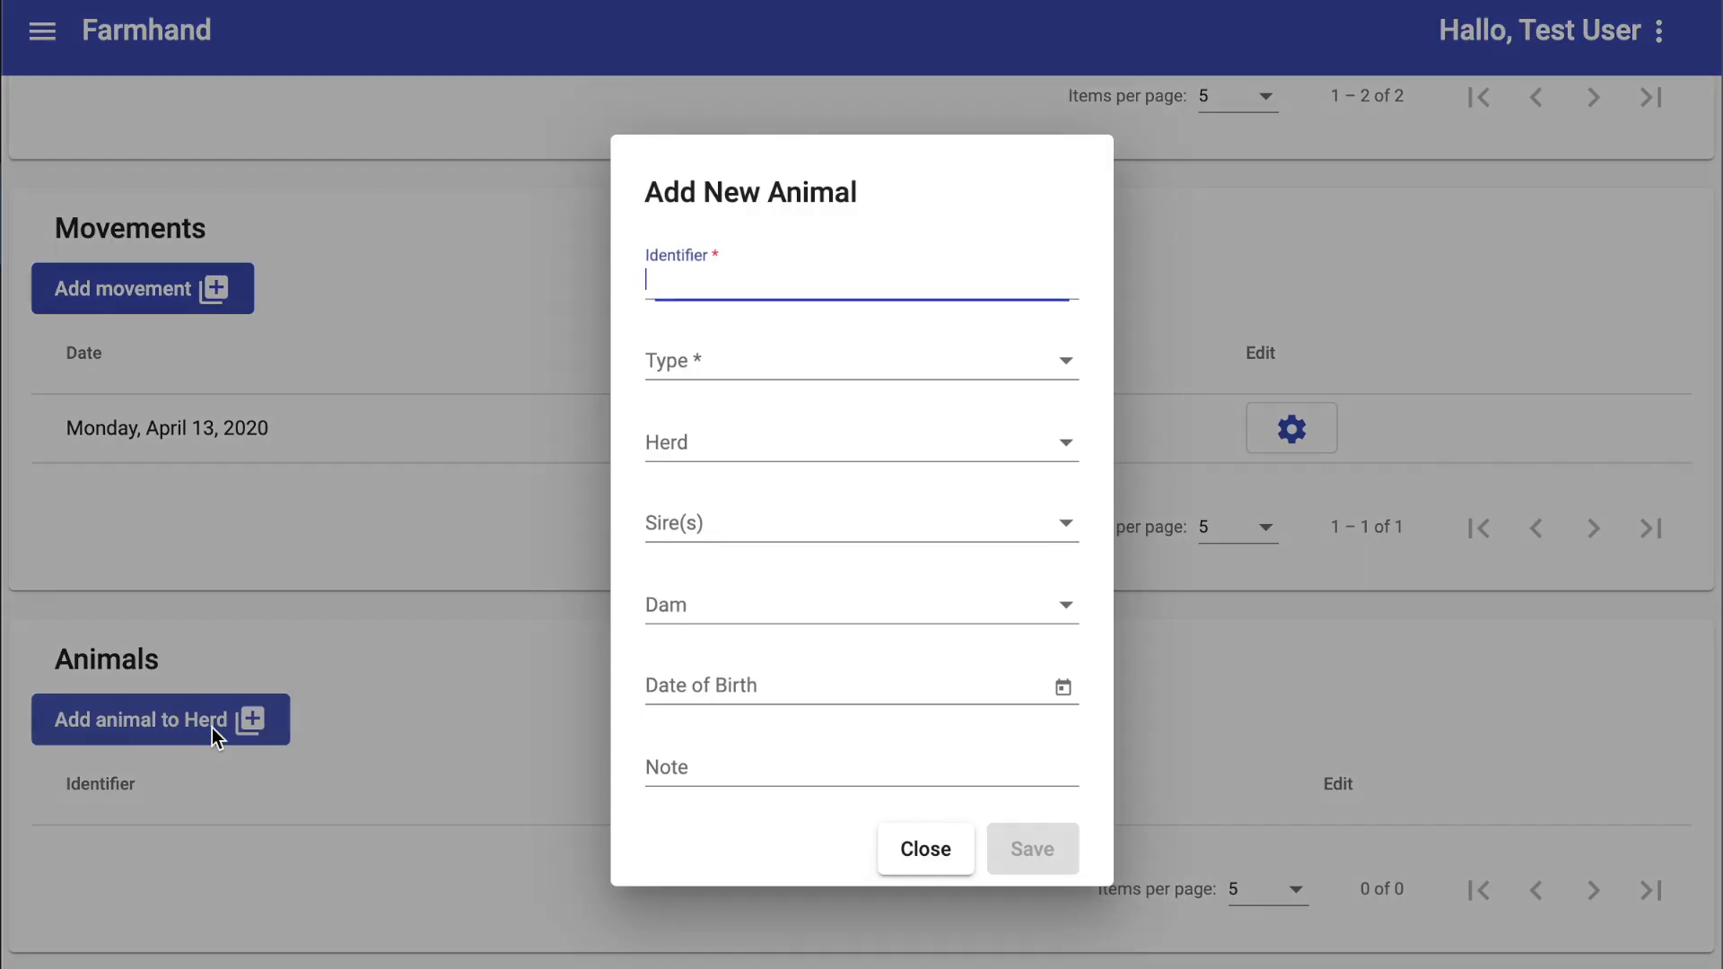
{"action": "type", "text": "Q"}
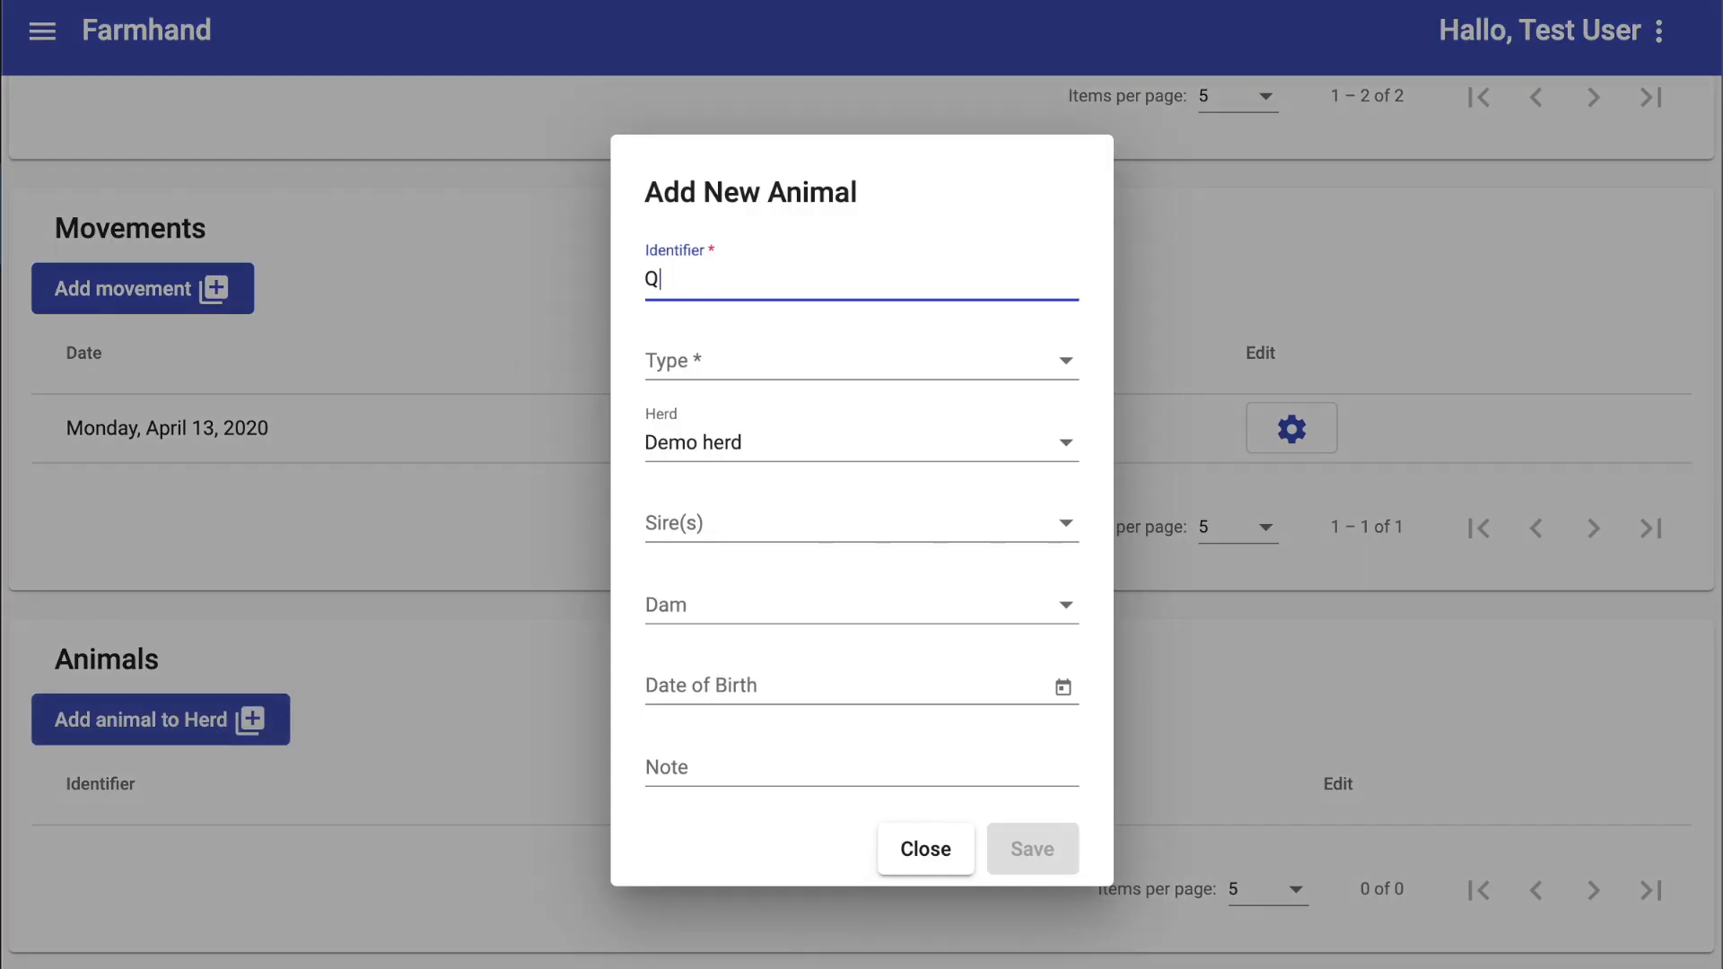
{"action": "type", "text": "0987"}
{"action": "left_click", "coordinate": [840, 373]}
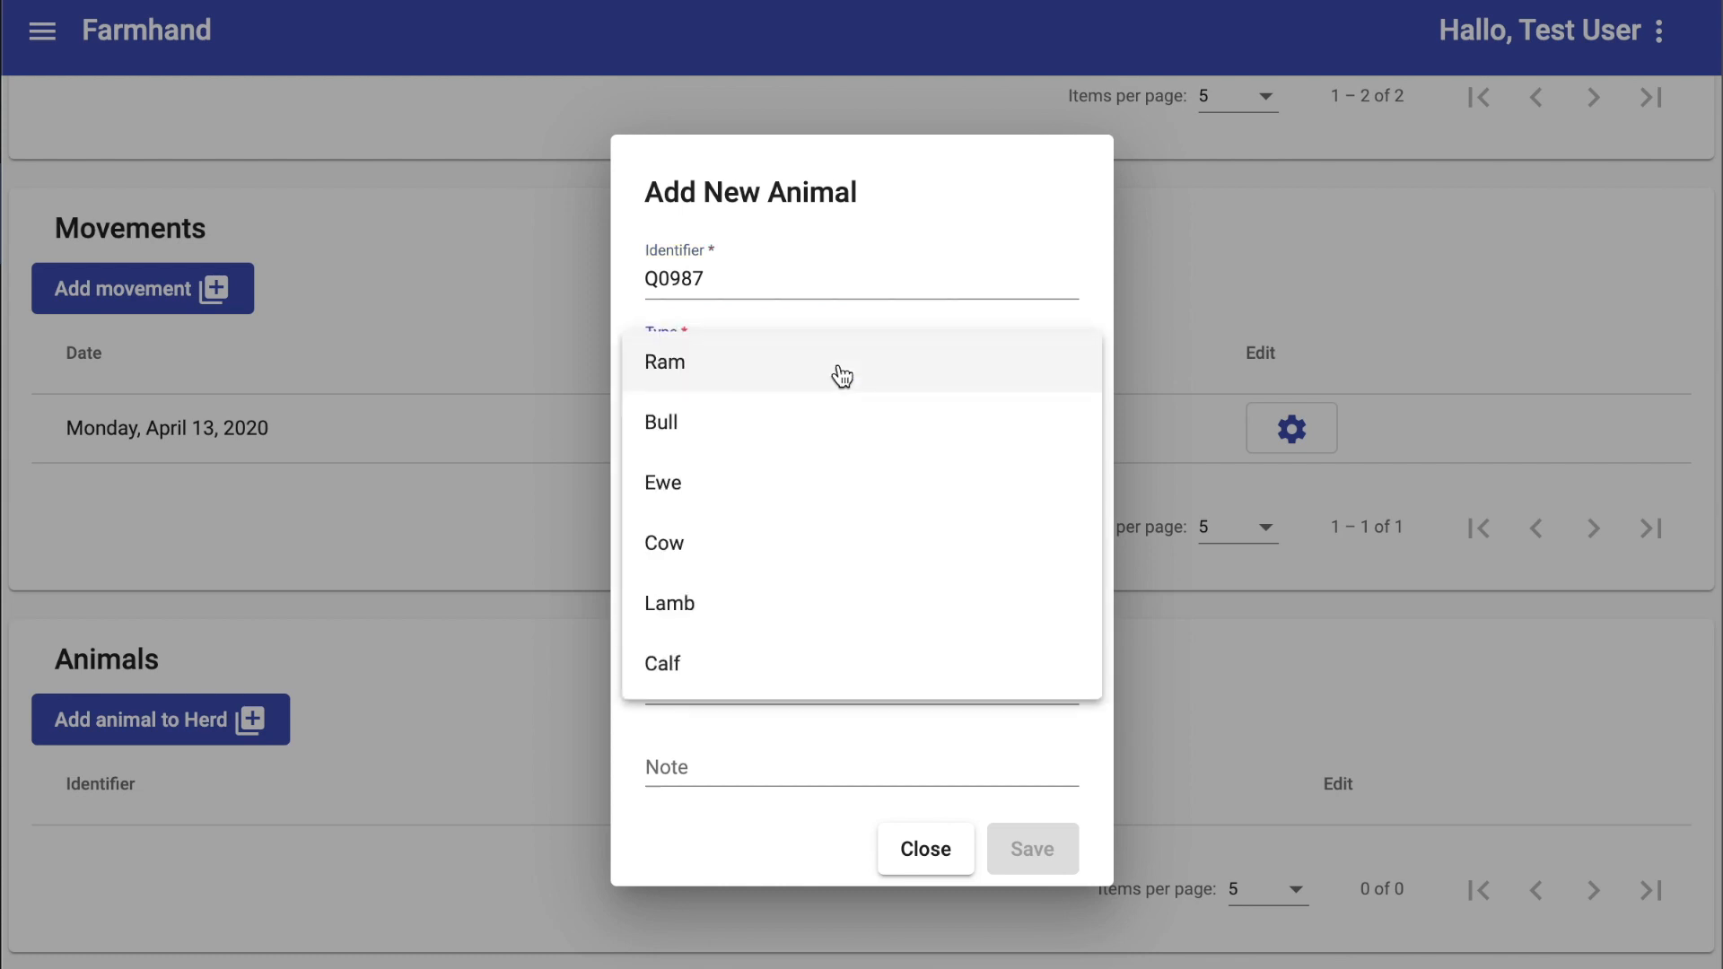
{"action": "left_click", "coordinate": [842, 375]}
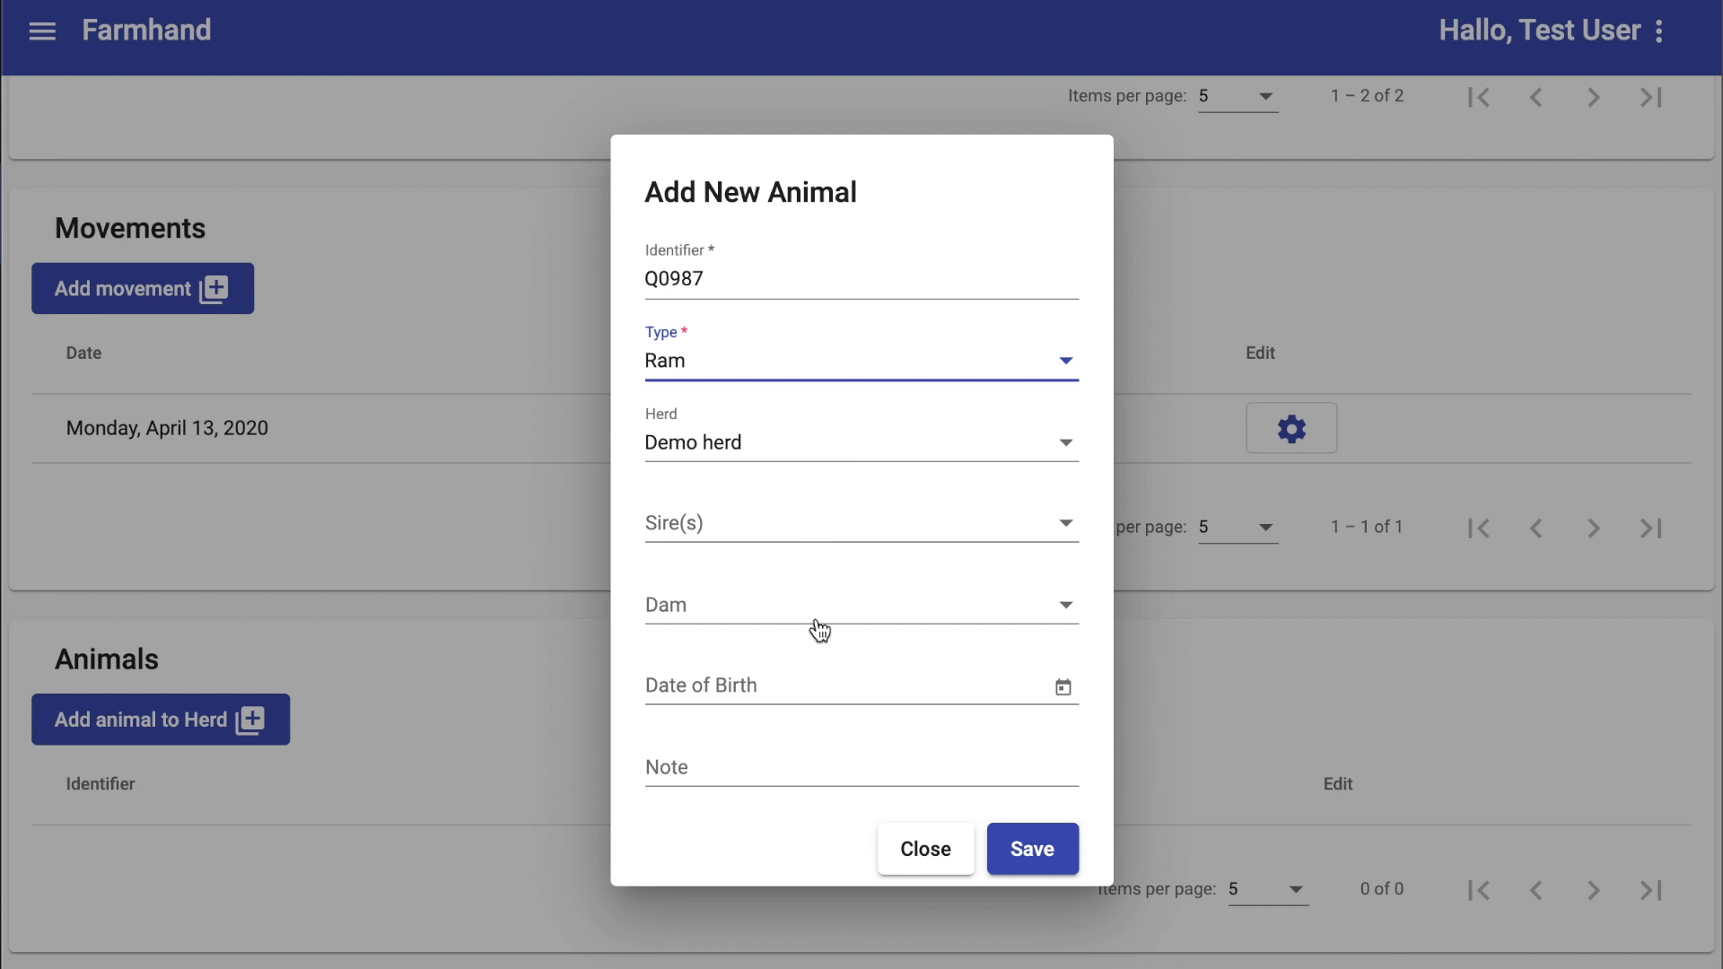
Enter "xxx" as the note of the new animal and save it.
{"action": "left_click", "coordinate": [743, 776]}
{"action": "type", "text": "xxx"}
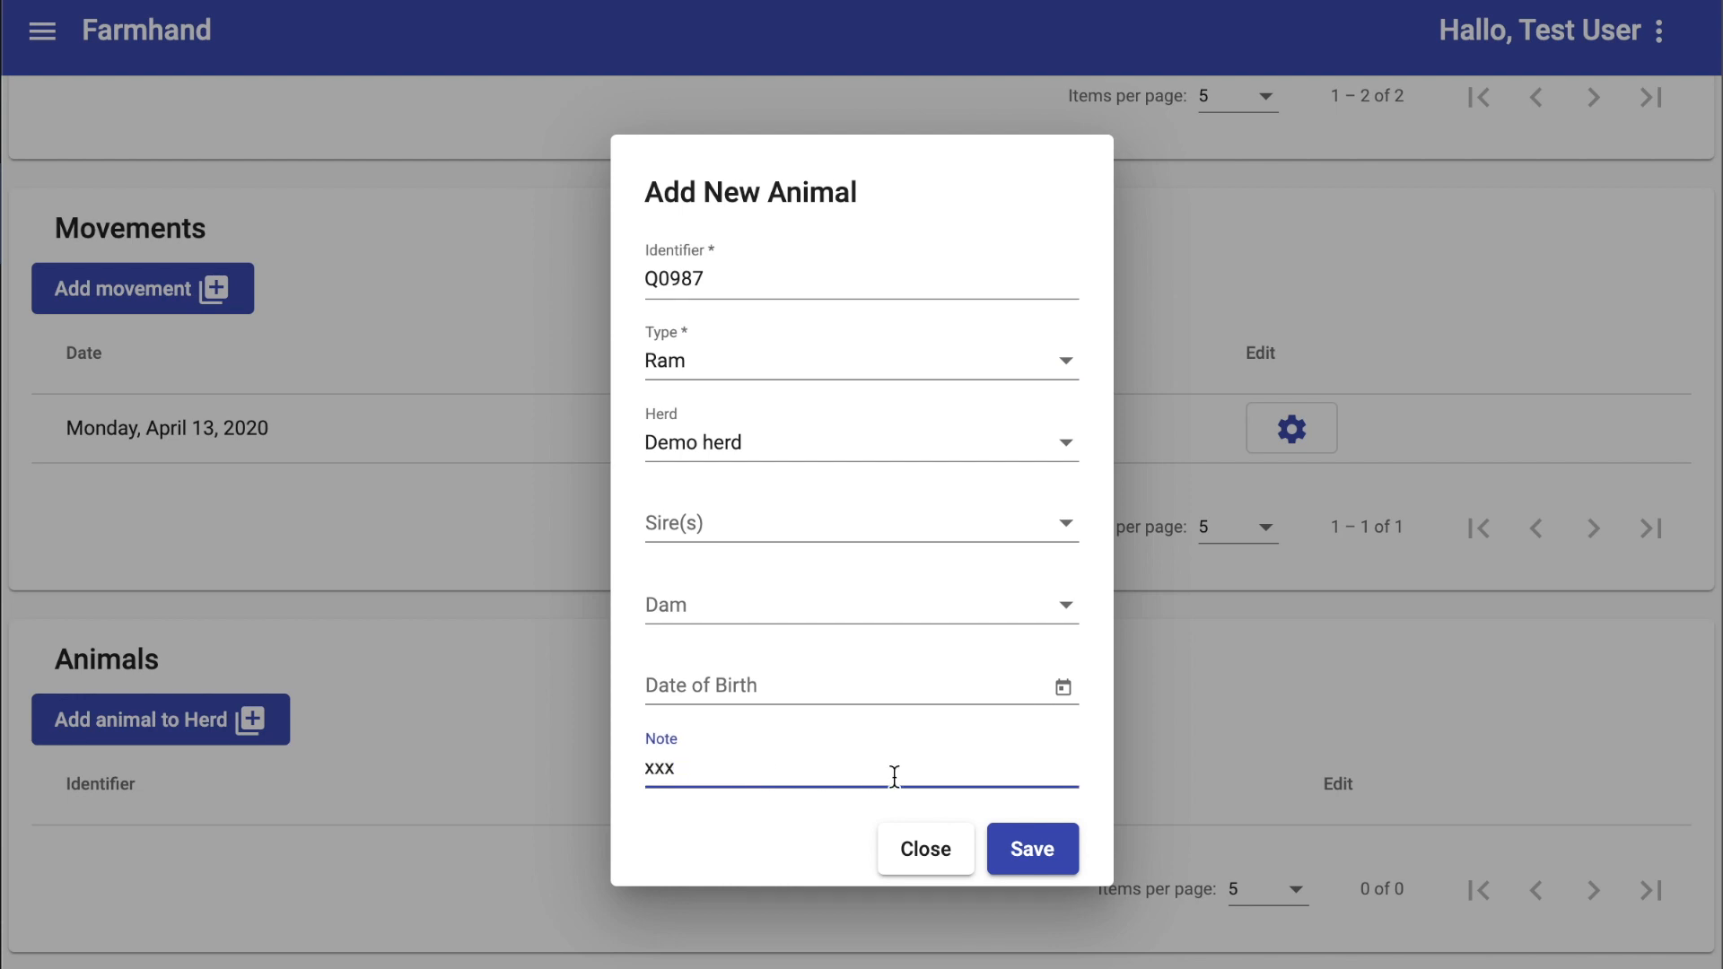
{"action": "left_click", "coordinate": [1057, 844]}
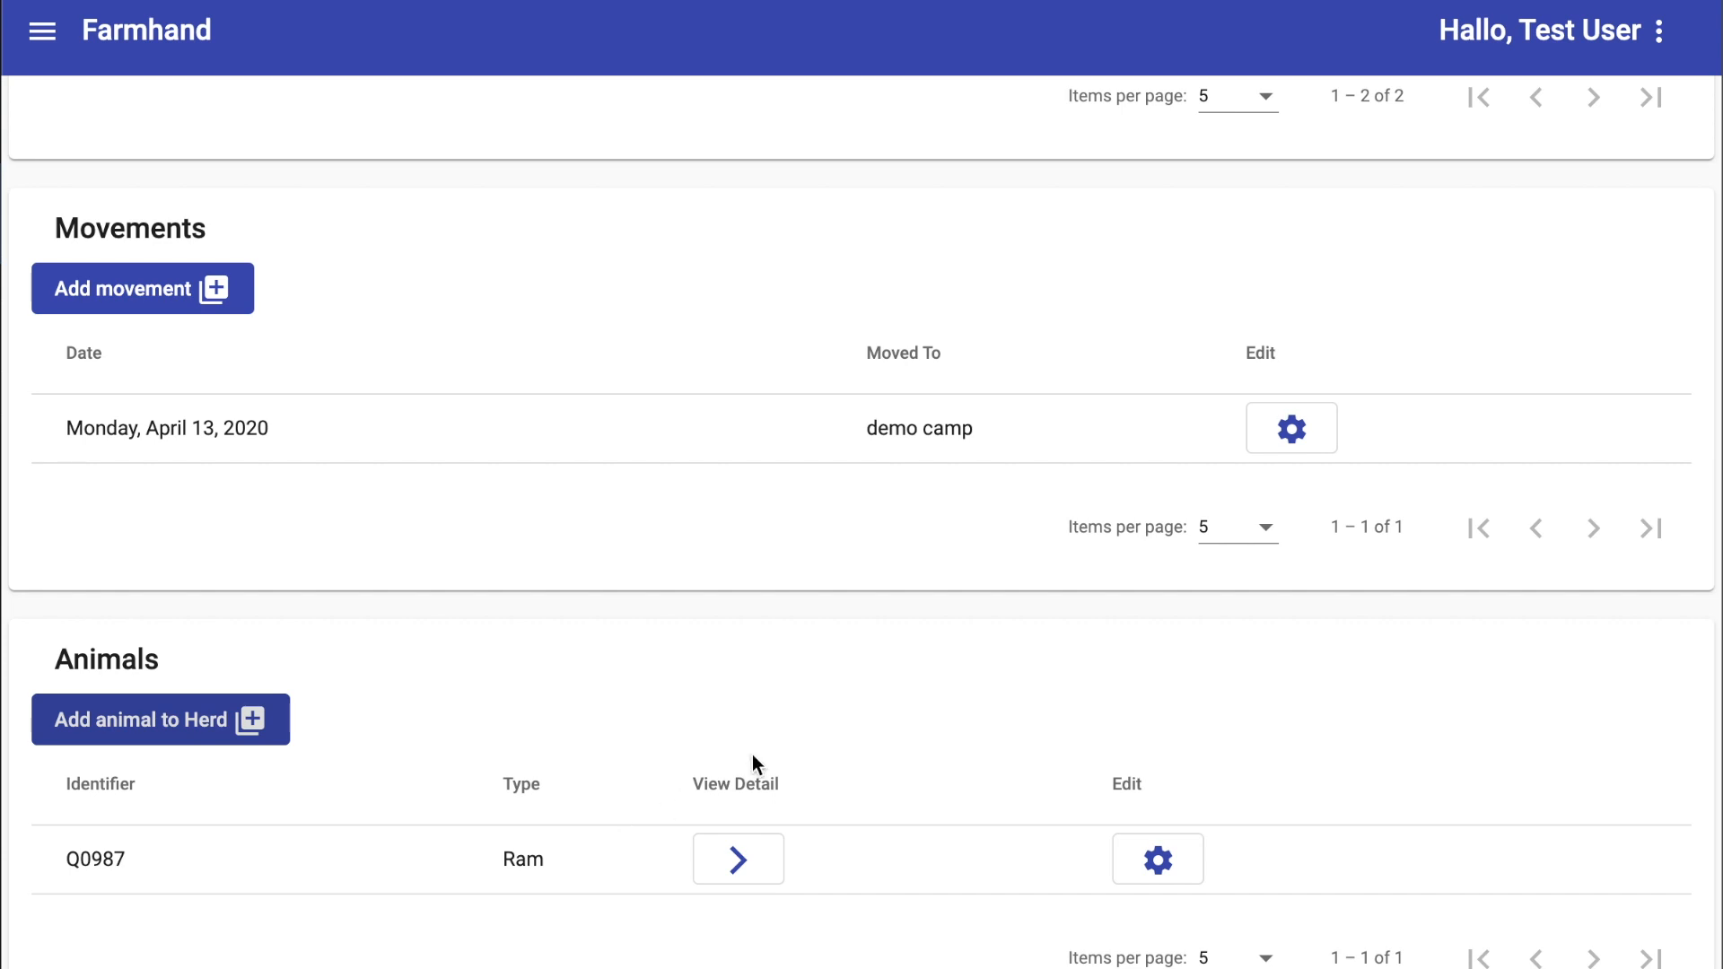
Start a new herd handling for Demo herd dated 30/04/2020 and add a count of 1 Ram.
{"action": "scroll", "coordinate": [752, 755], "scroll_direction": "up", "scroll_amount": 8}
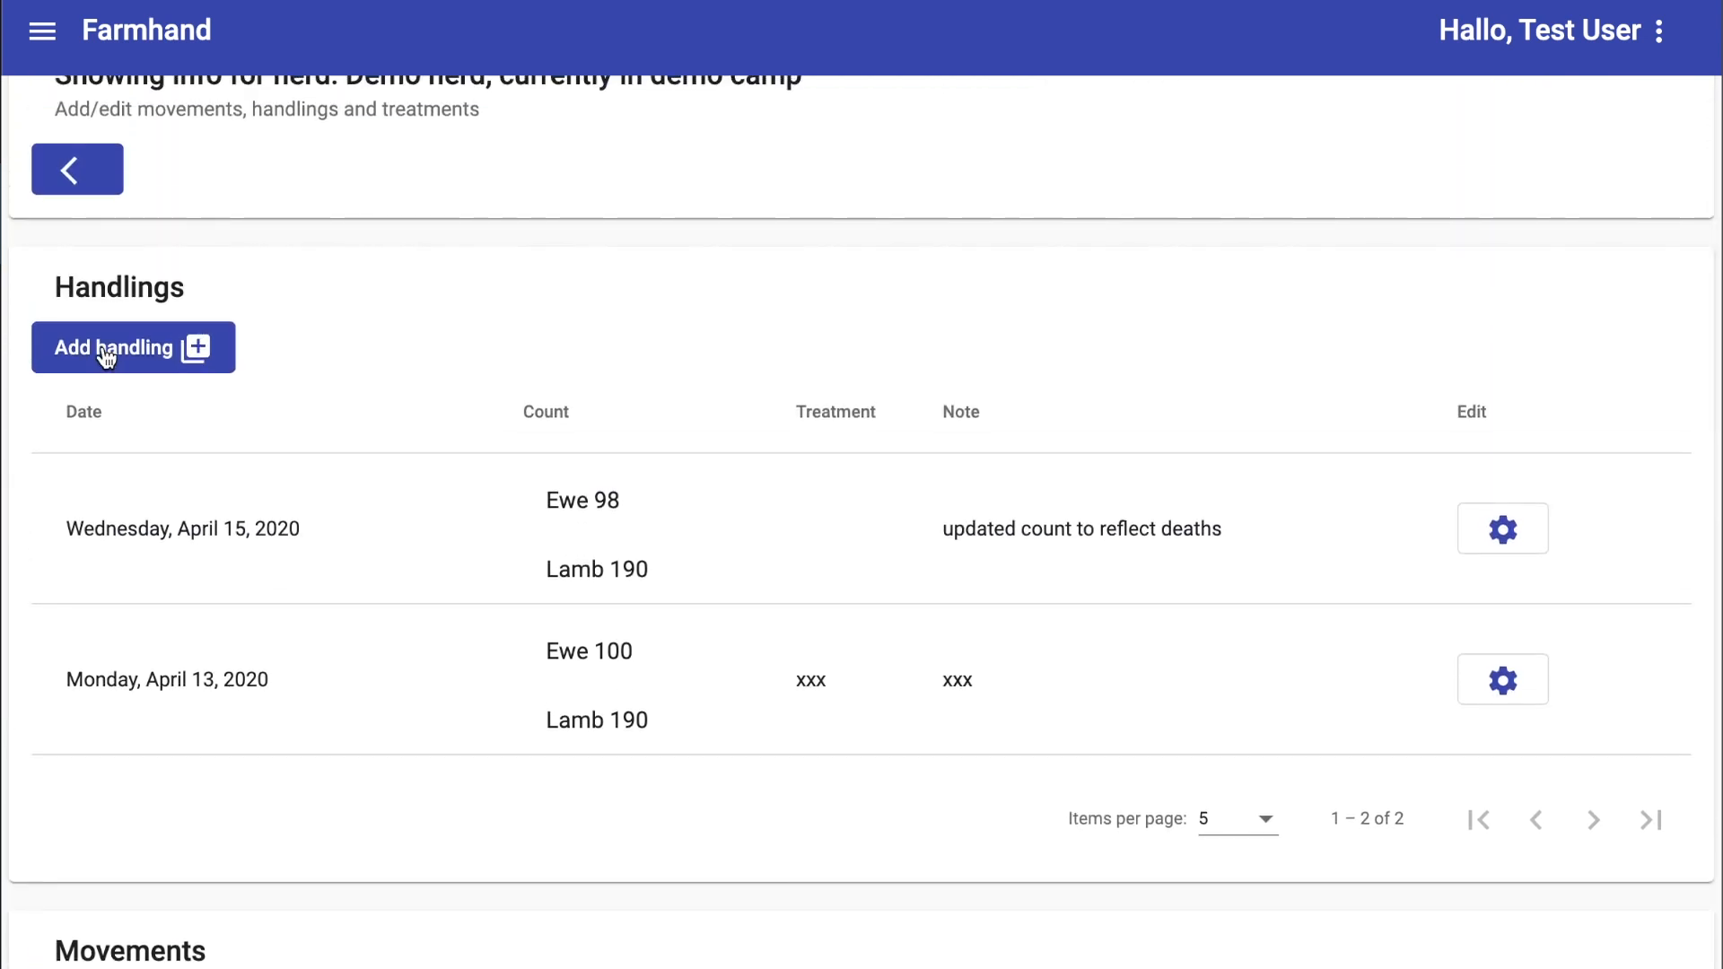
{"action": "left_click", "coordinate": [106, 352]}
{"action": "left_click", "coordinate": [777, 457]}
{"action": "left_click", "coordinate": [769, 454]}
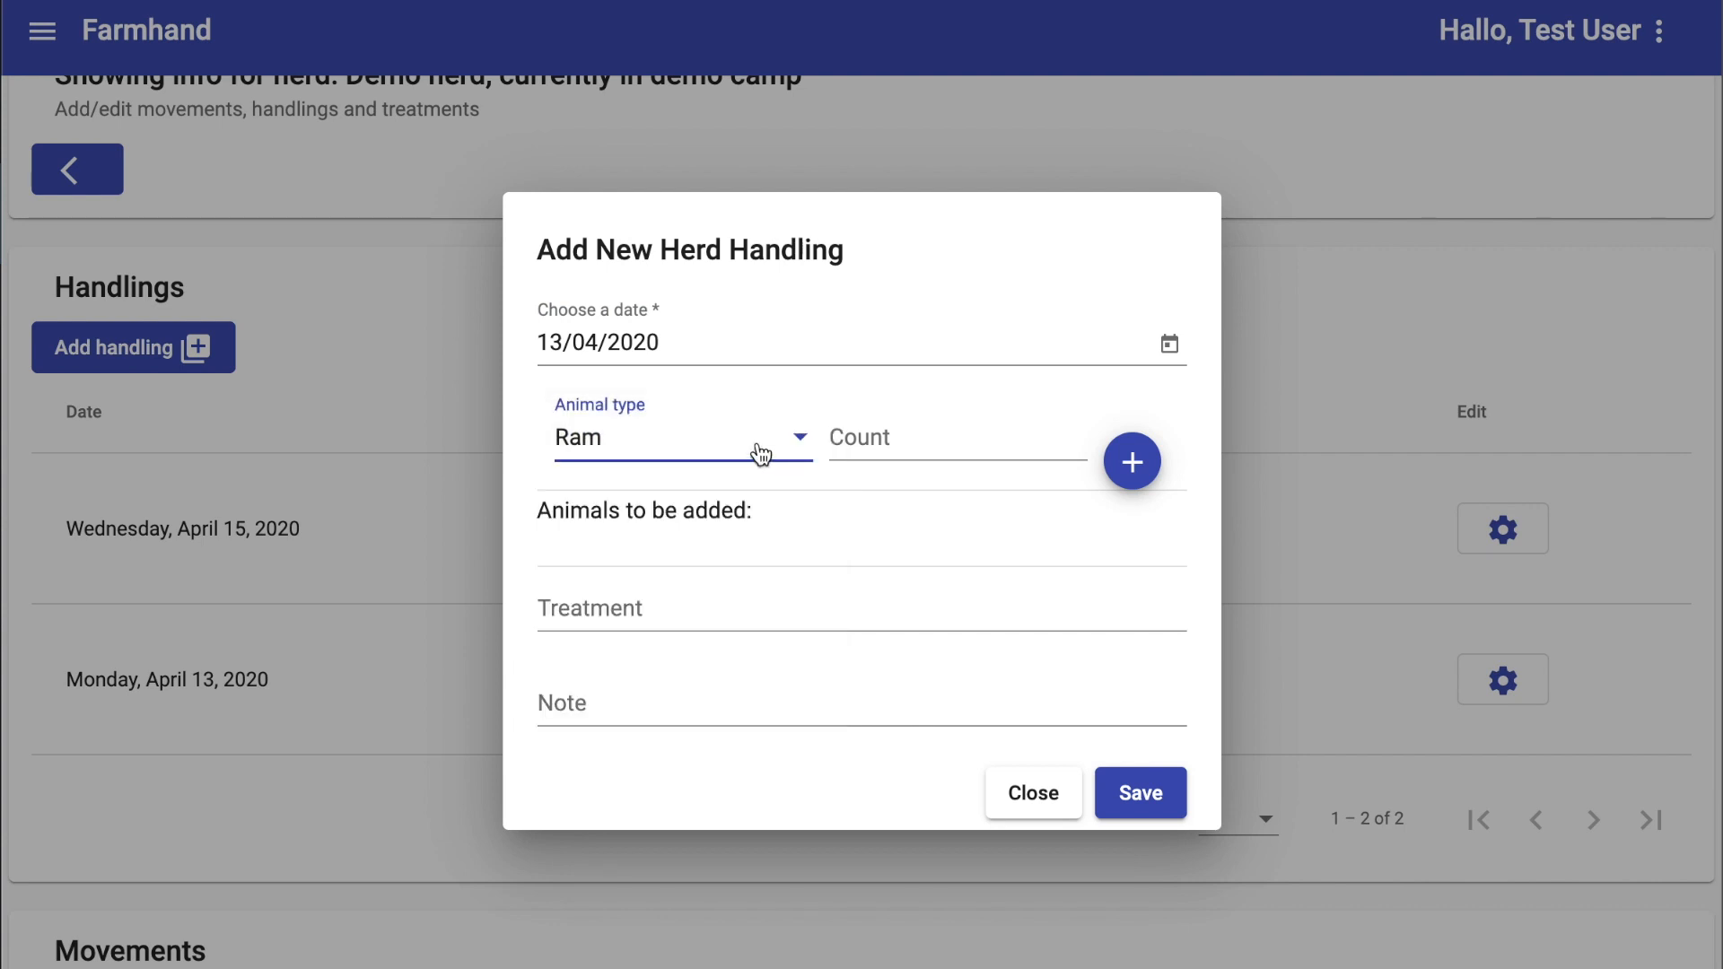
{"action": "left_click", "coordinate": [1169, 344]}
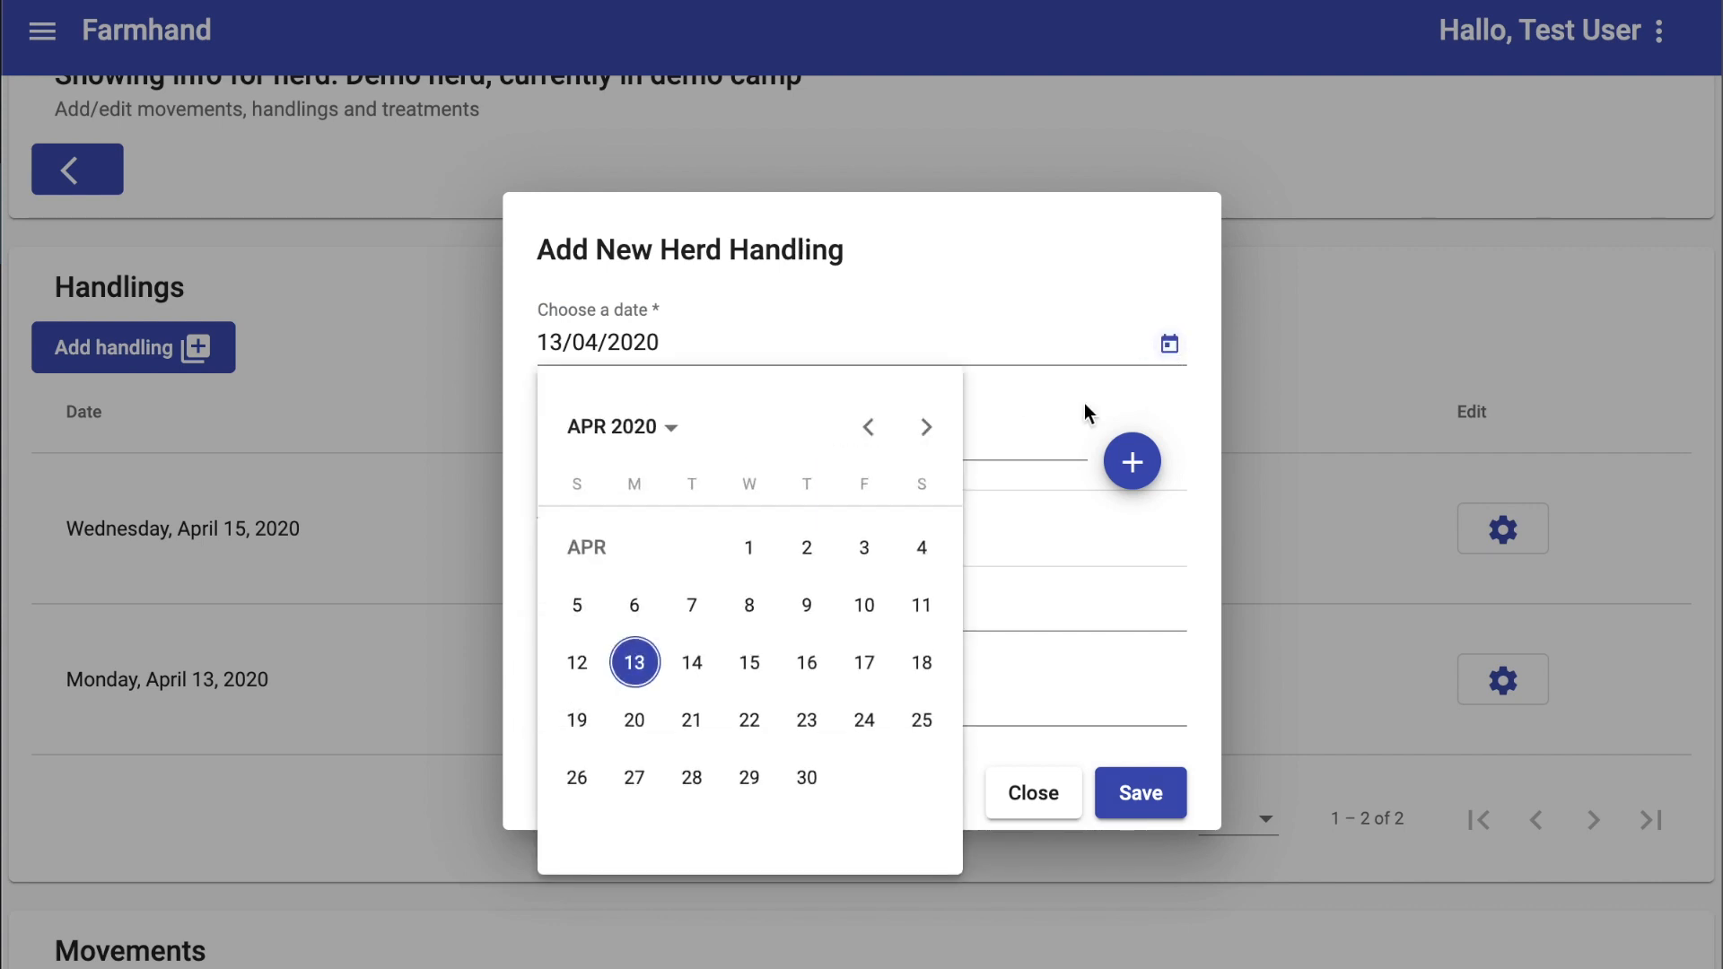
{"action": "left_click", "coordinate": [816, 775]}
{"action": "left_click", "coordinate": [927, 437]}
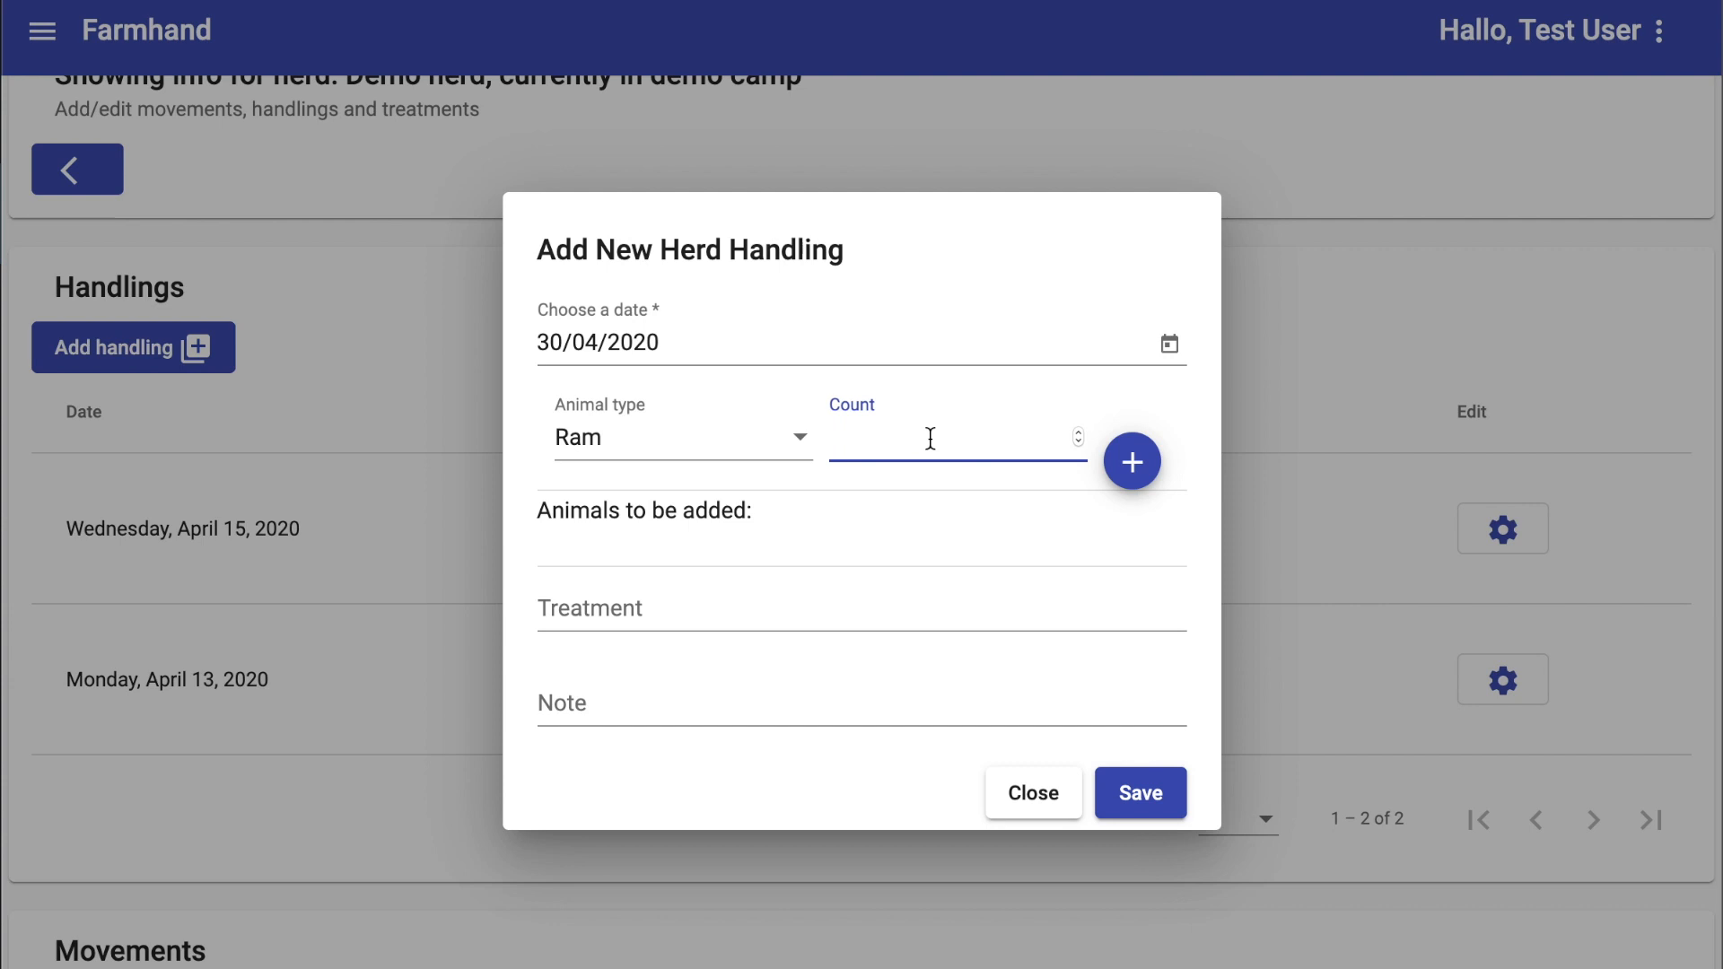
{"action": "type", "text": "1"}
{"action": "left_click", "coordinate": [1132, 461]}
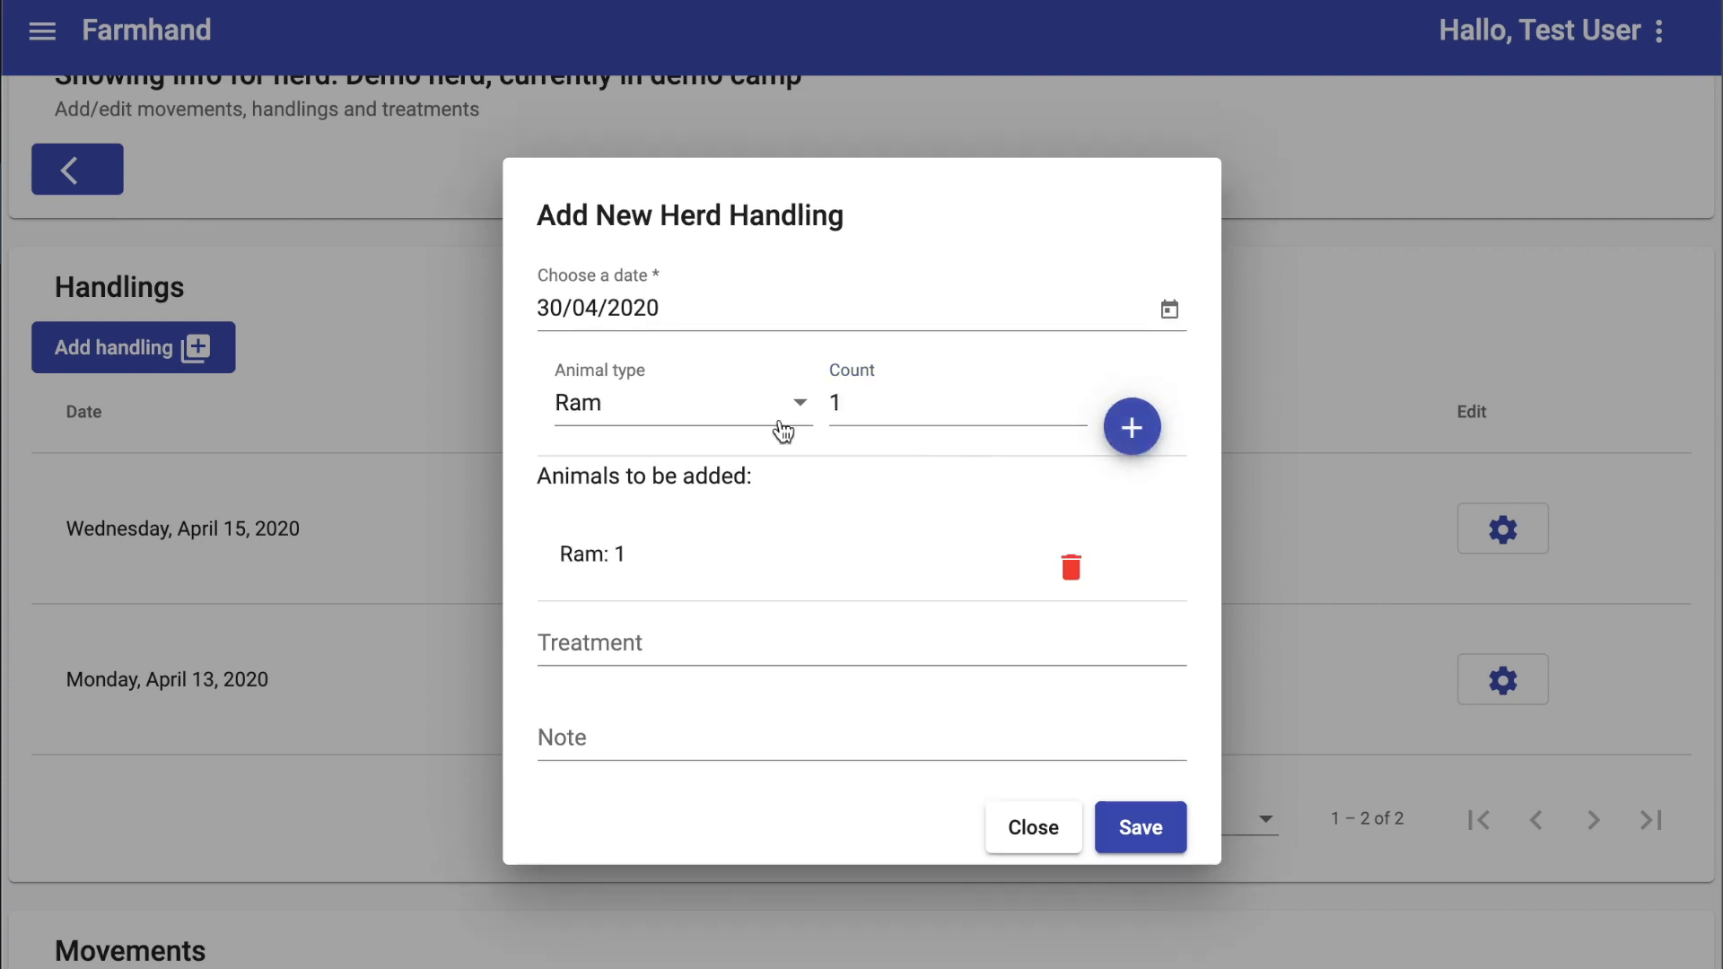
Add a count of 98 for type Ewe to the herd handling.
{"action": "left_click", "coordinate": [801, 412]}
{"action": "left_click", "coordinate": [729, 549]}
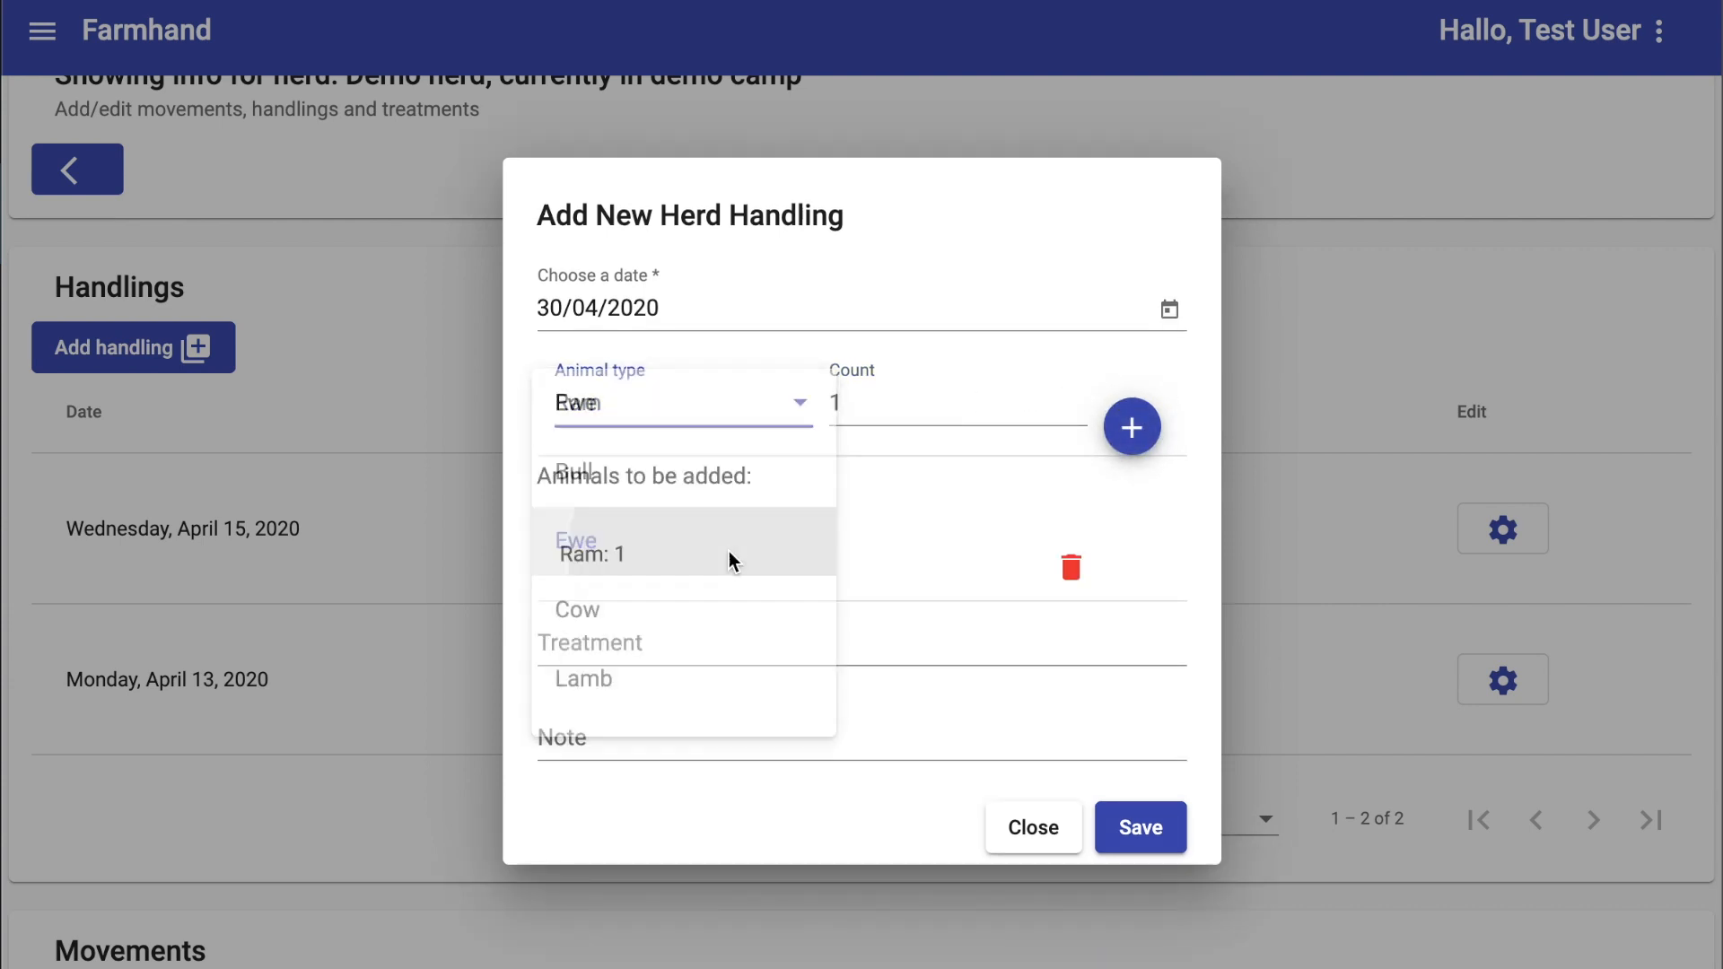
{"action": "left_click", "coordinate": [864, 410]}
{"action": "key", "text": "BackSpace"}
{"action": "type", "text": "98"}
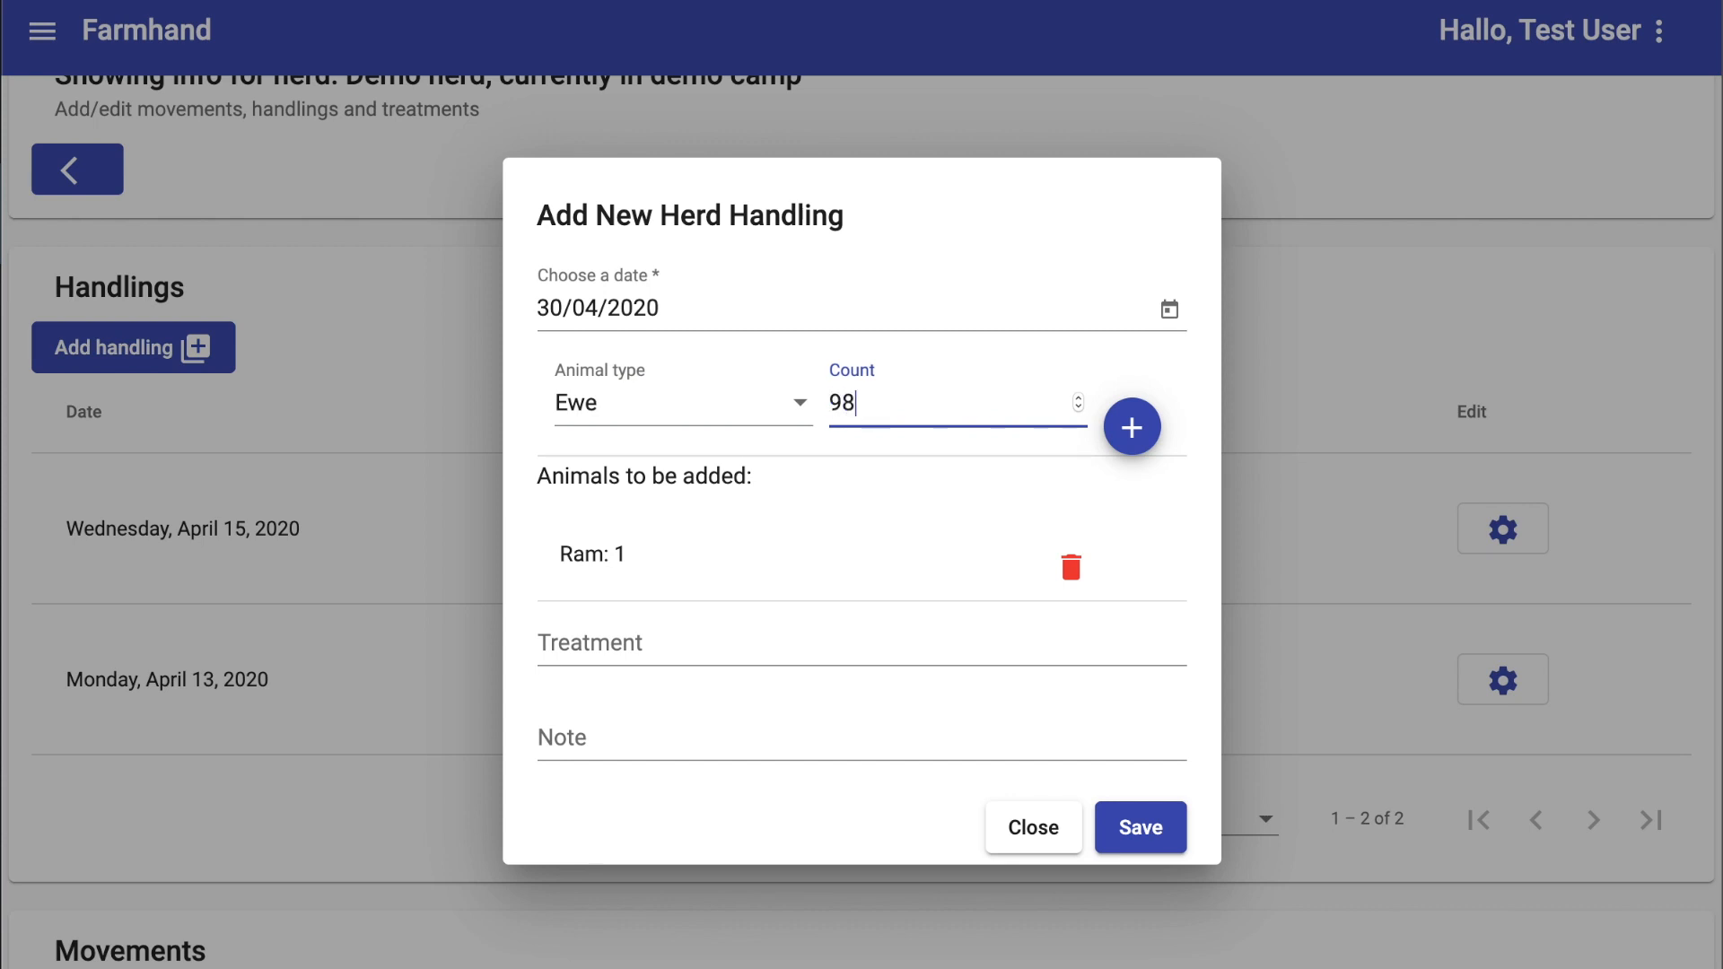
{"action": "left_click", "coordinate": [1133, 423]}
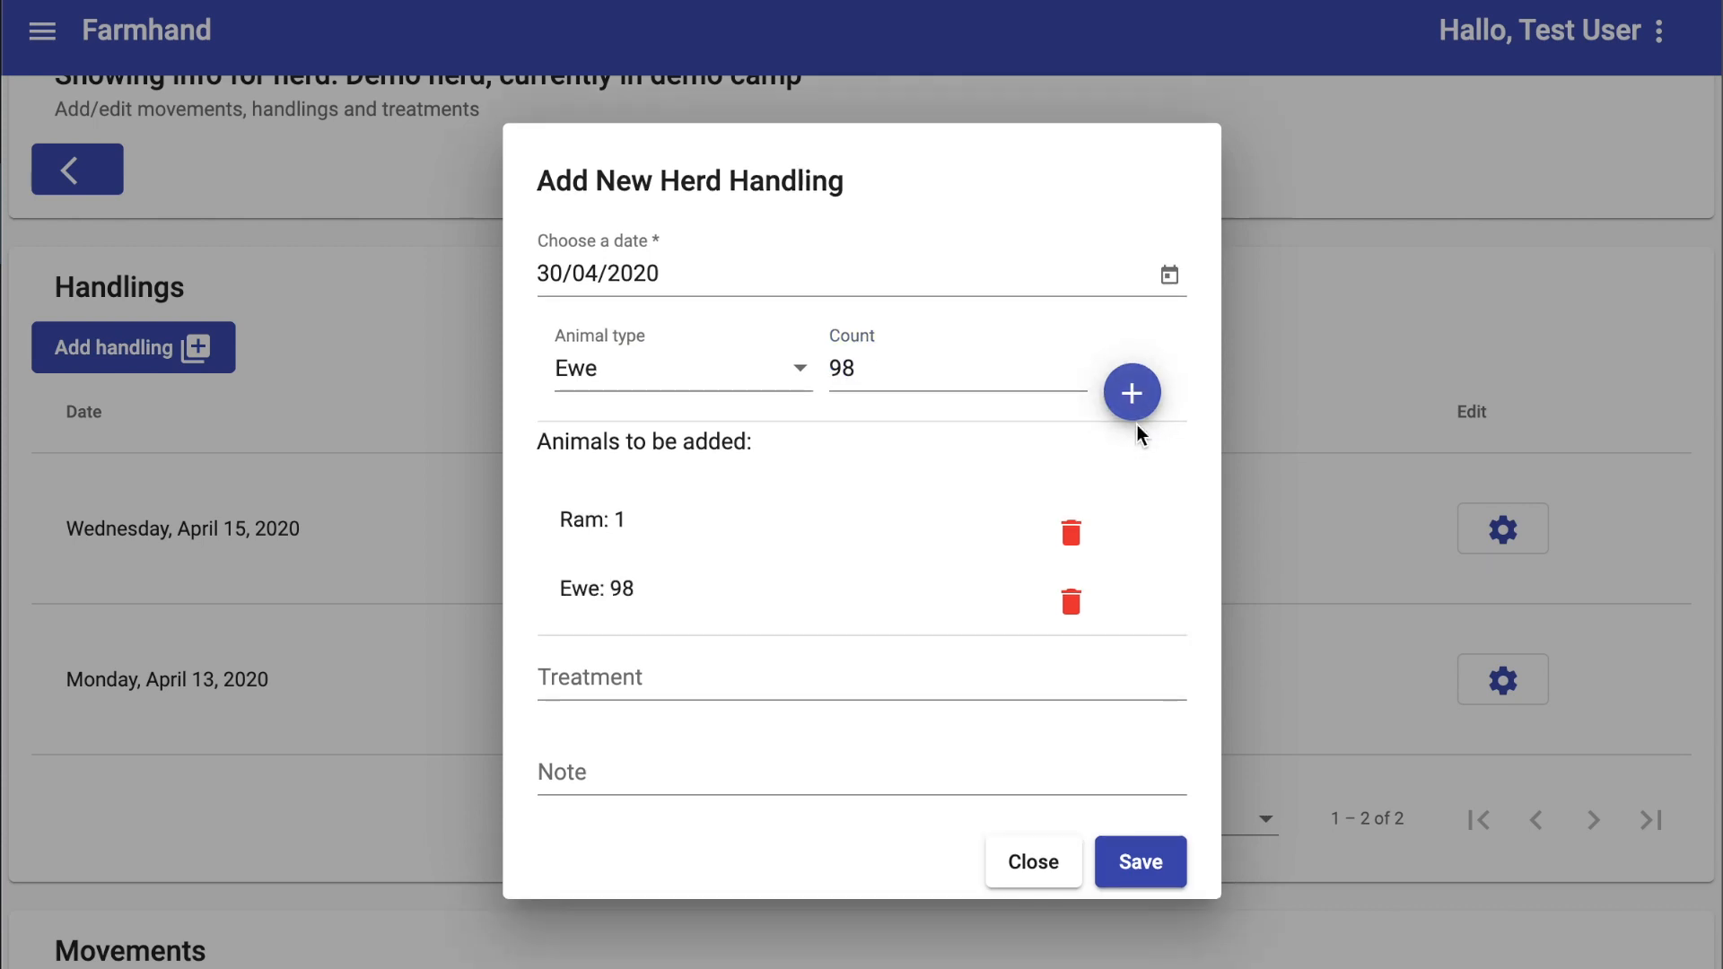
Add a count of 190 for type Lamb to the herd handling.
{"action": "left_click", "coordinate": [698, 387]}
{"action": "left_click", "coordinate": [661, 508]}
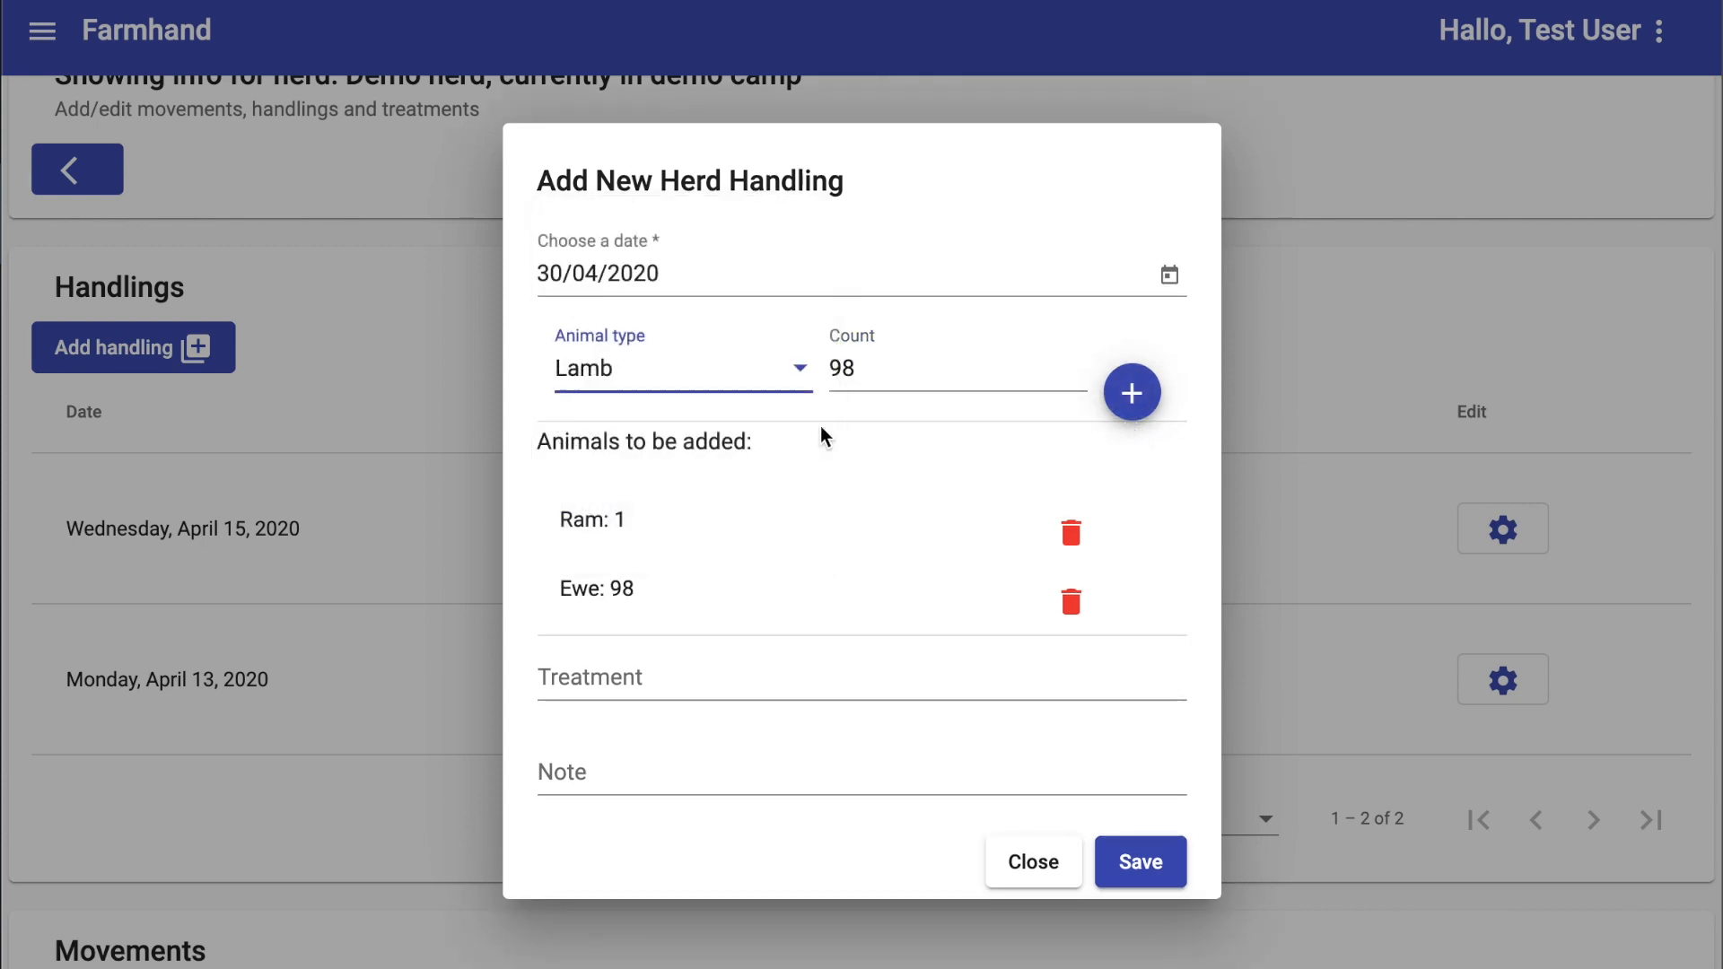
{"action": "left_click_drag", "start_coordinate": [873, 369], "coordinate": [814, 373]}
{"action": "type", "text": "190"}
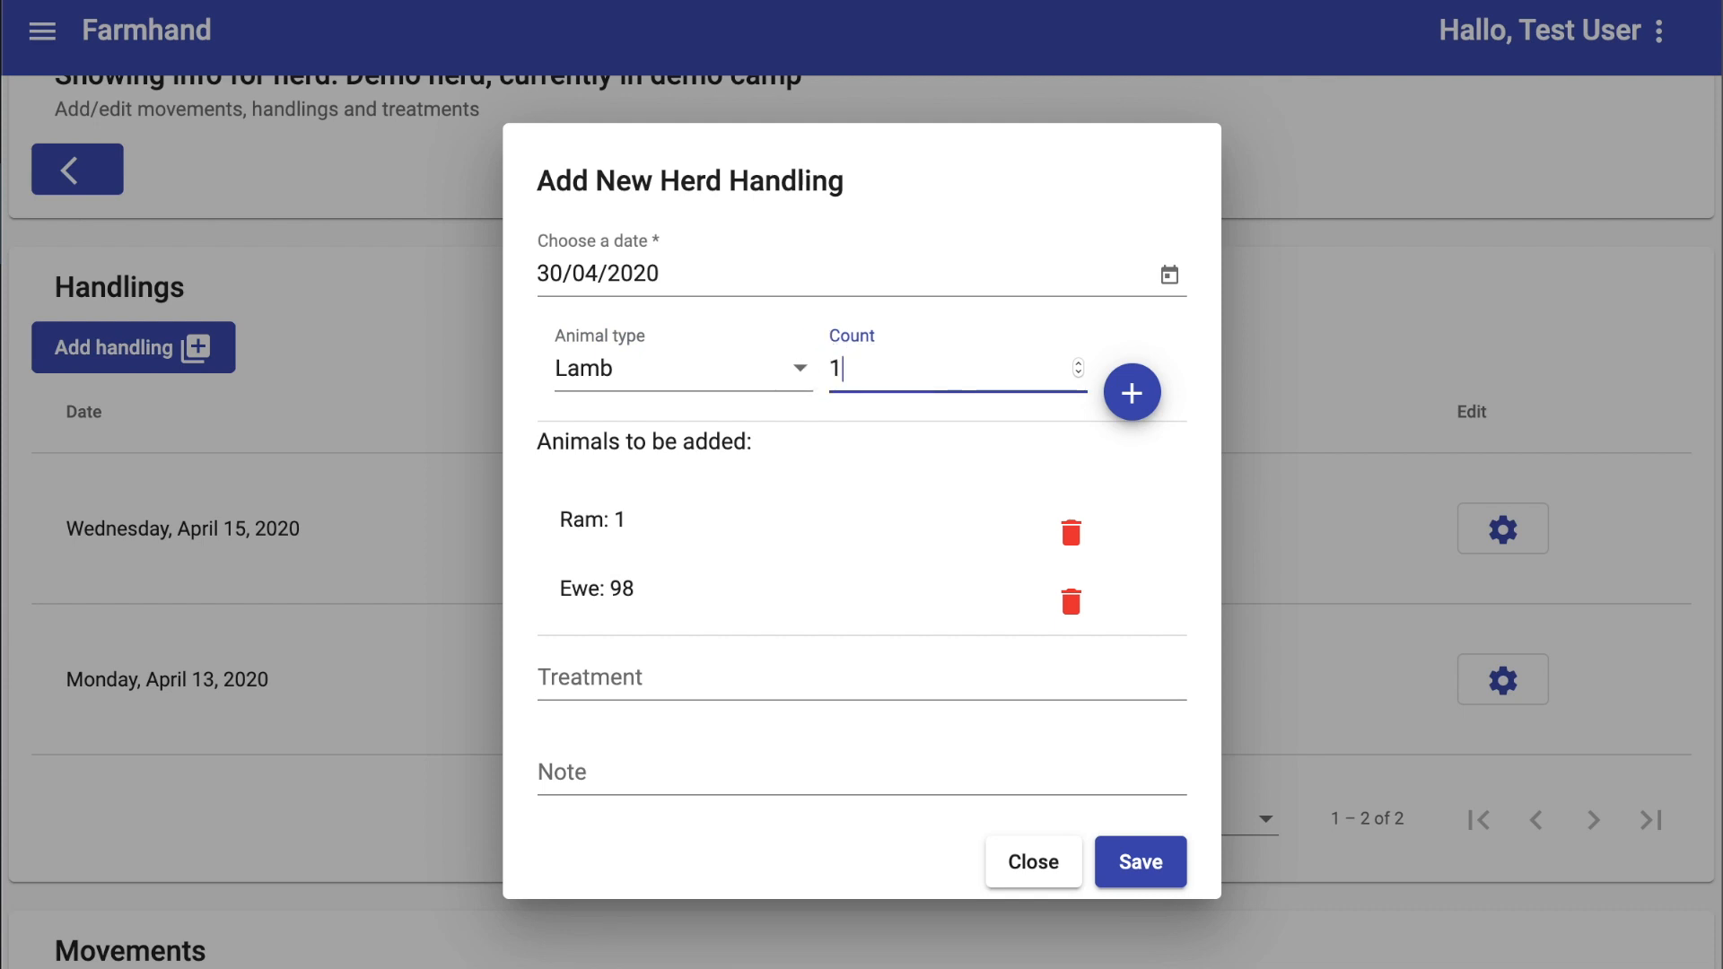
{"action": "left_click", "coordinate": [1134, 392]}
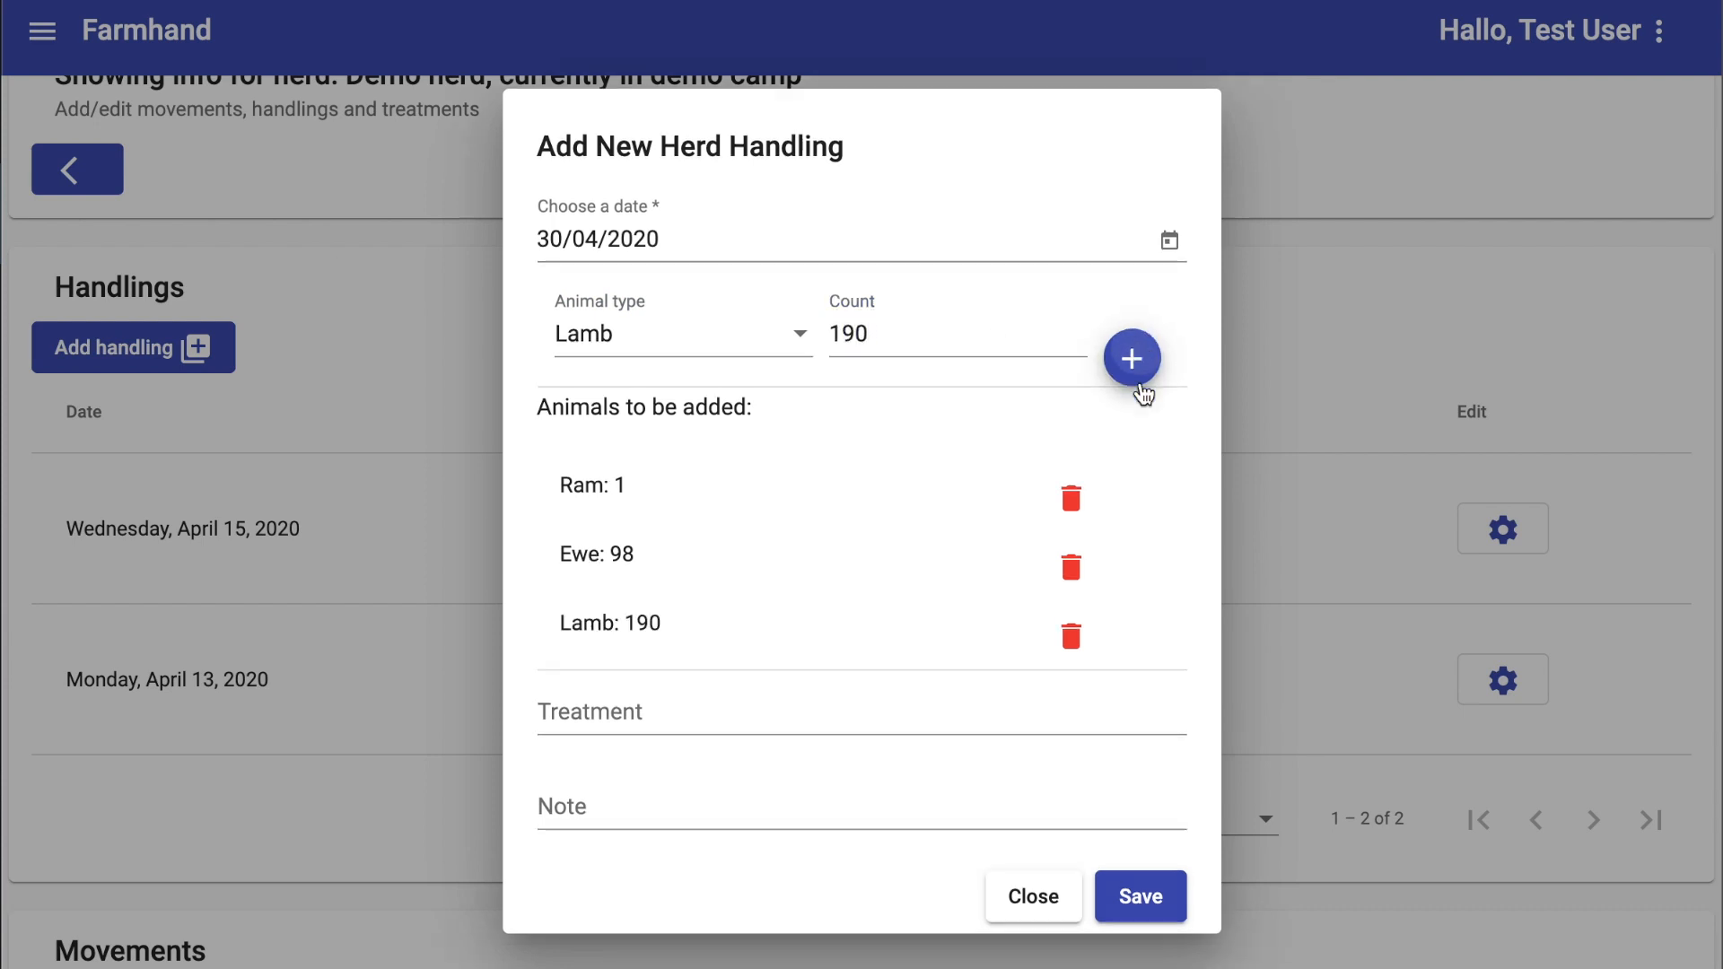
Enter "demo treatment" as the treatment and "xxx" as the note, and save the herd handling.
{"action": "left_click", "coordinate": [654, 705]}
{"action": "type", "text": "demo te"}
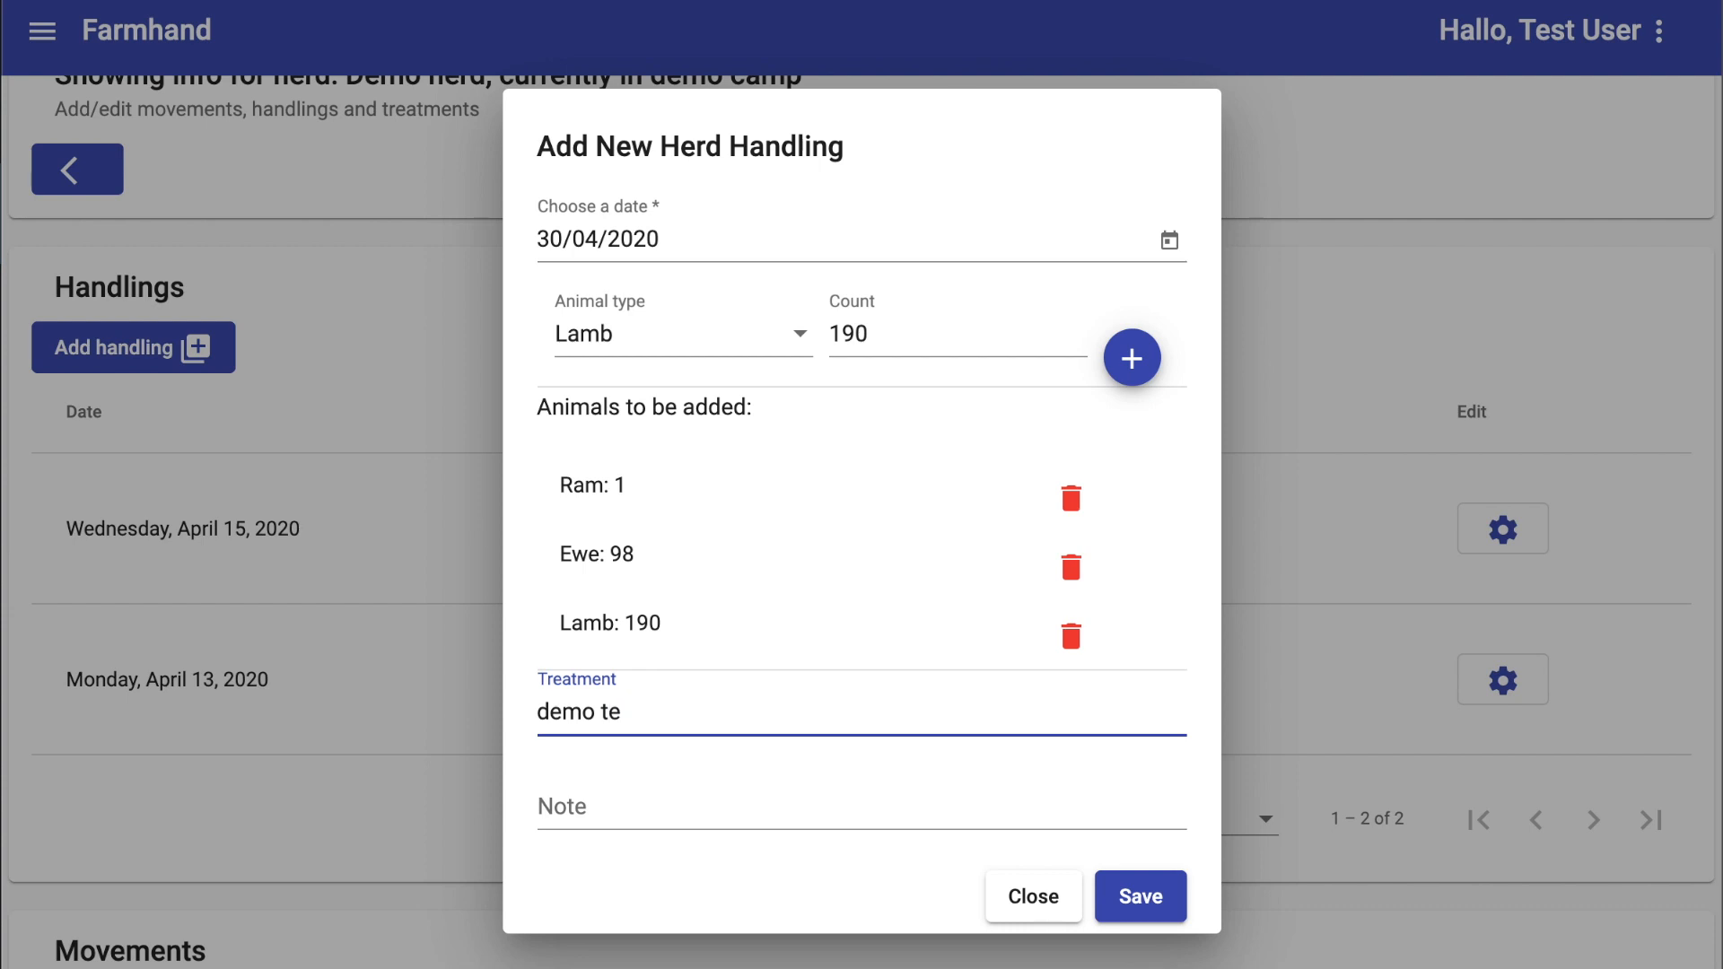
{"action": "key", "text": "BackSpace"}
{"action": "type", "text": "reatment"}
{"action": "left_click", "coordinate": [628, 805]}
{"action": "type", "text": "xxx"}
{"action": "left_click", "coordinate": [1144, 901]}
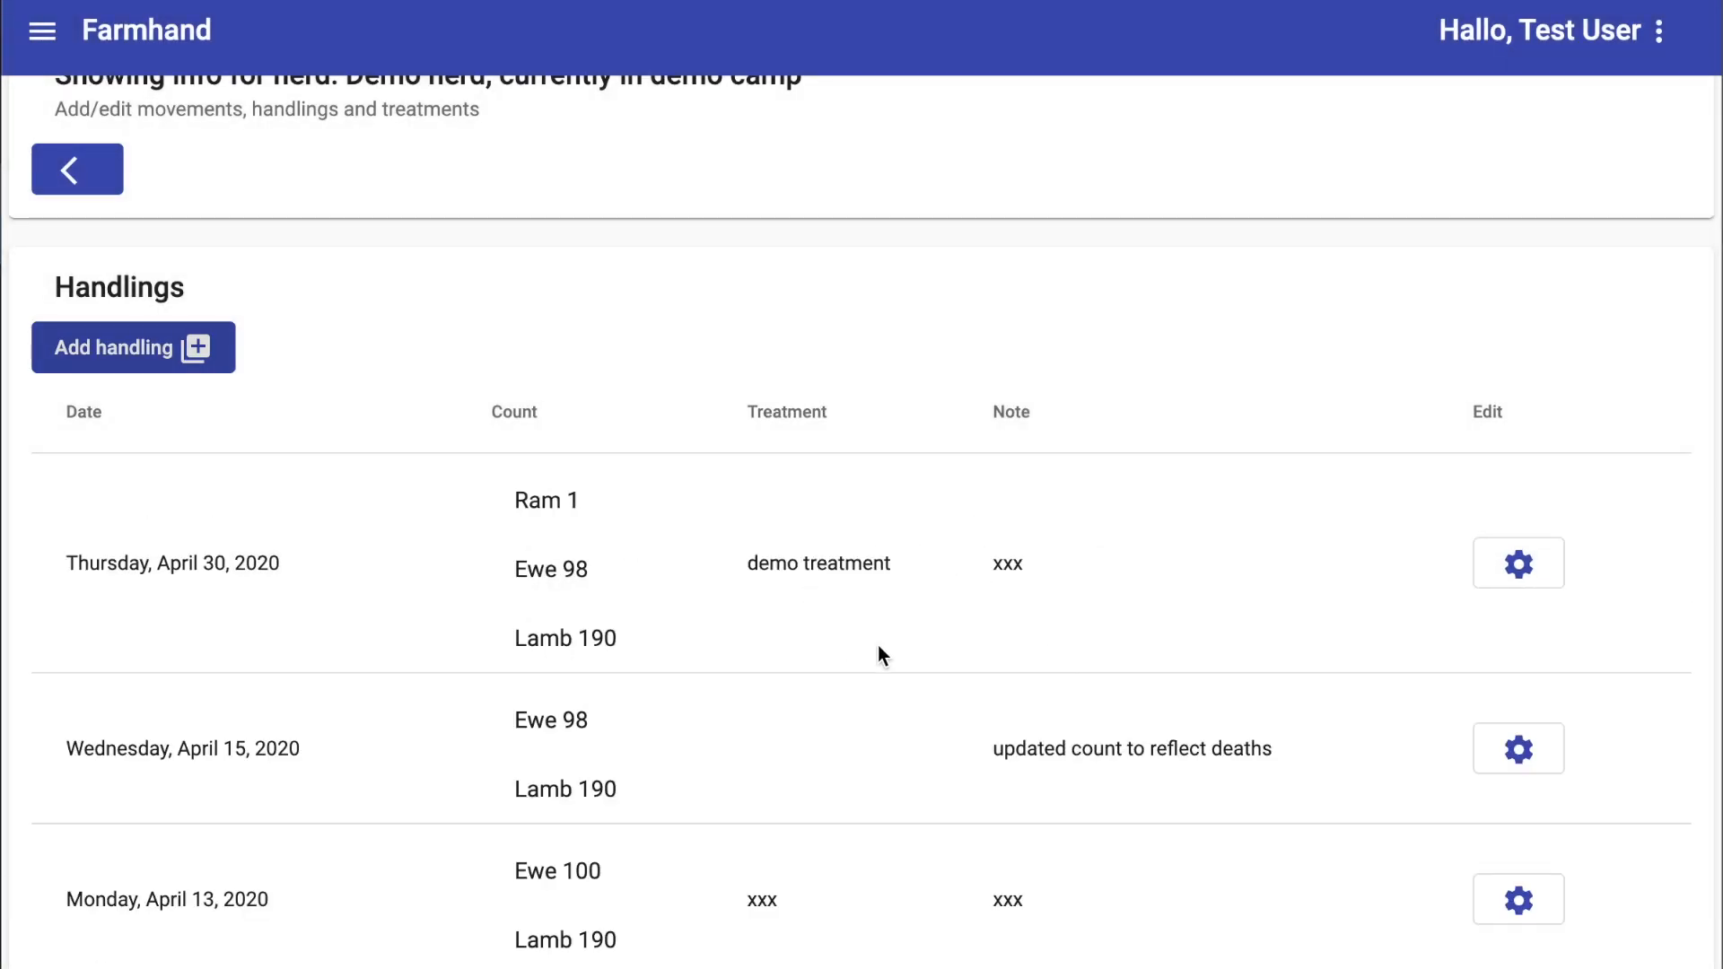
Open the details of animal Q0987 from Demo herd and check its treatments.
{"action": "scroll", "coordinate": [900, 513], "scroll_direction": "down", "scroll_amount": 8}
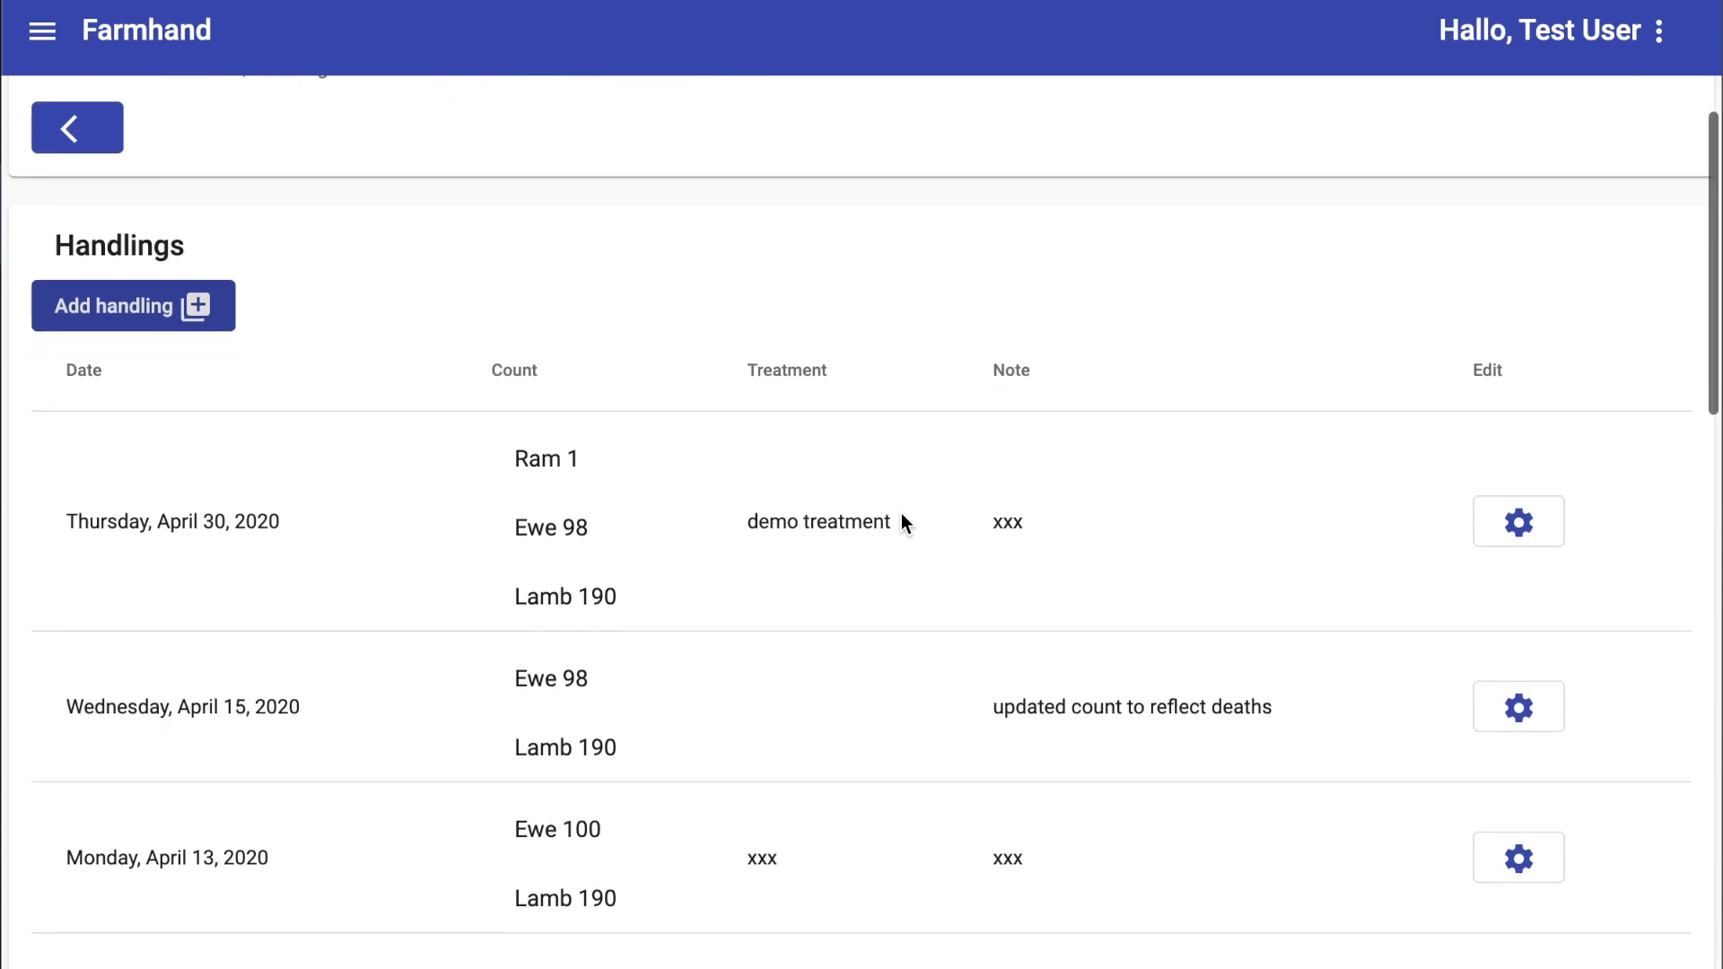
{"action": "scroll", "coordinate": [900, 513], "scroll_direction": "down", "scroll_amount": 3}
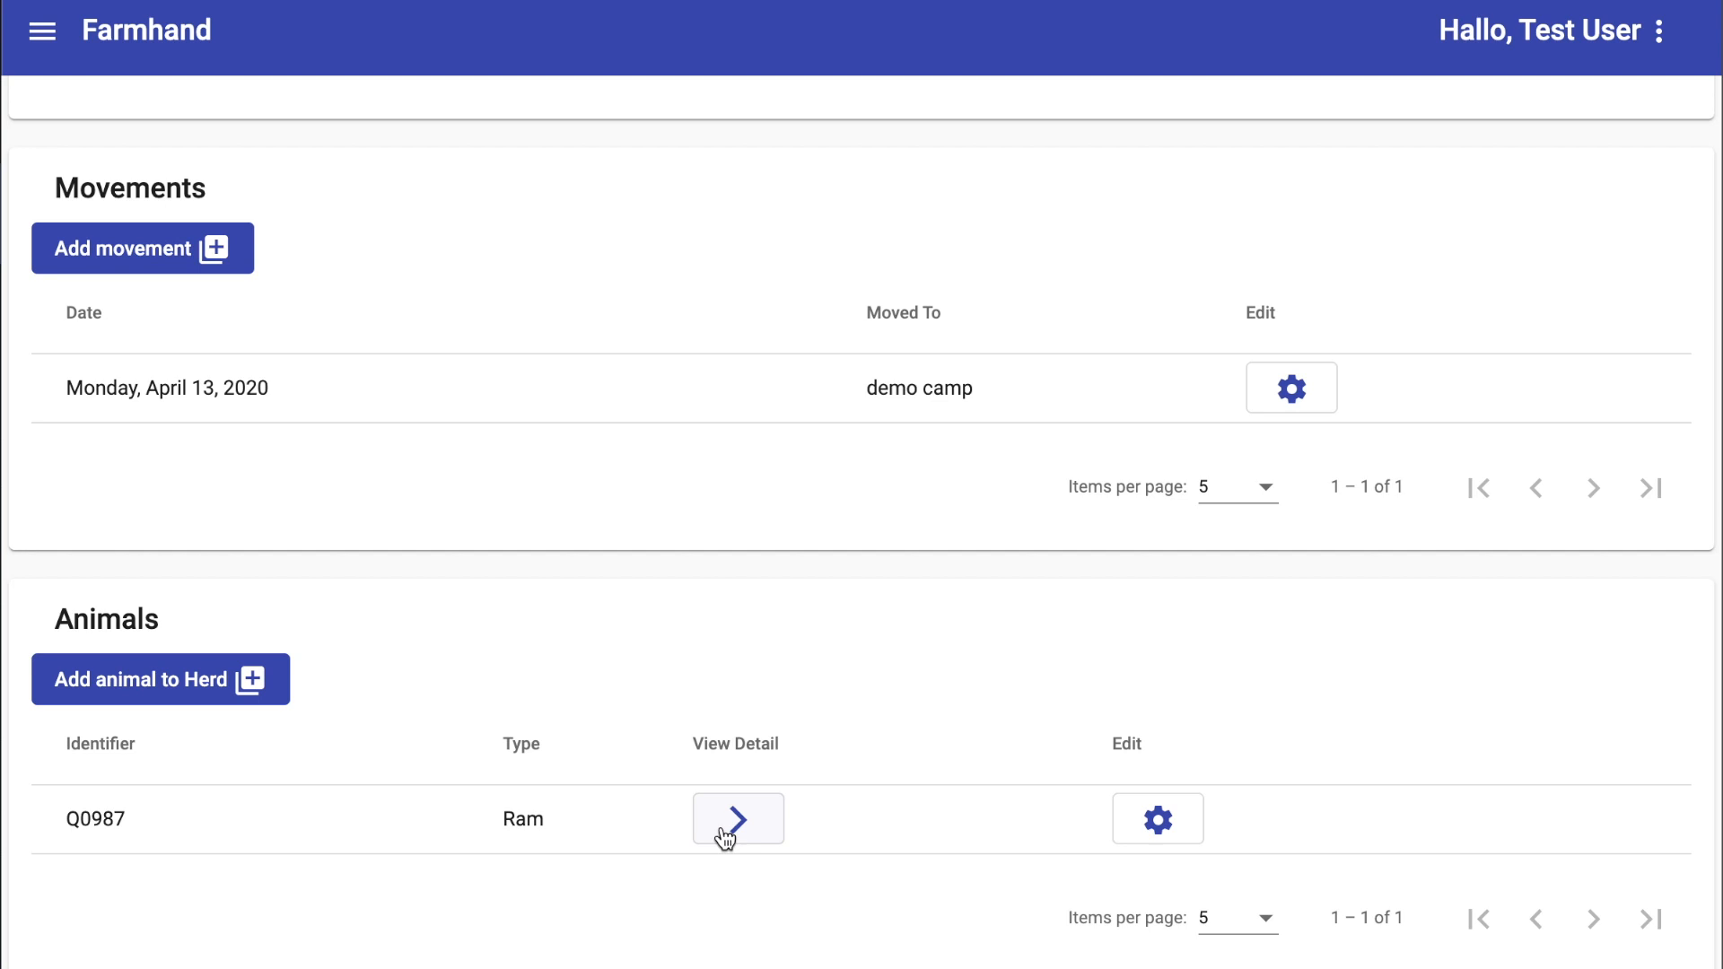
{"action": "left_click", "coordinate": [725, 837]}
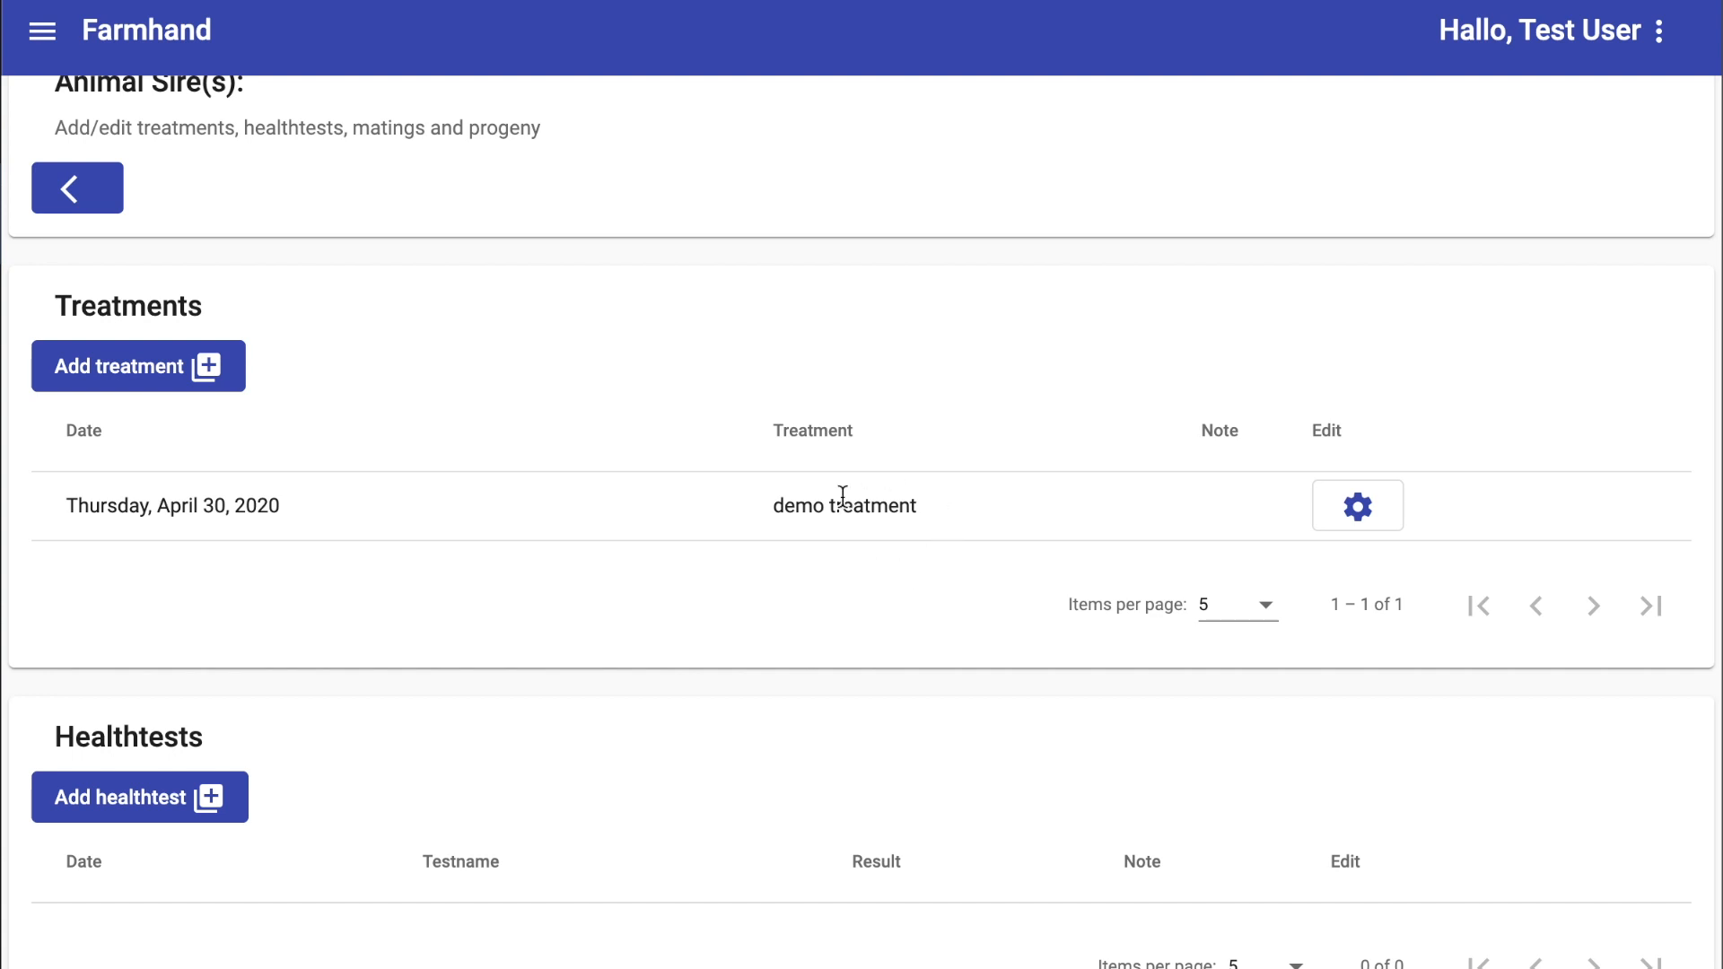
{"action": "scroll", "coordinate": [843, 496], "scroll_direction": "up", "scroll_amount": 2}
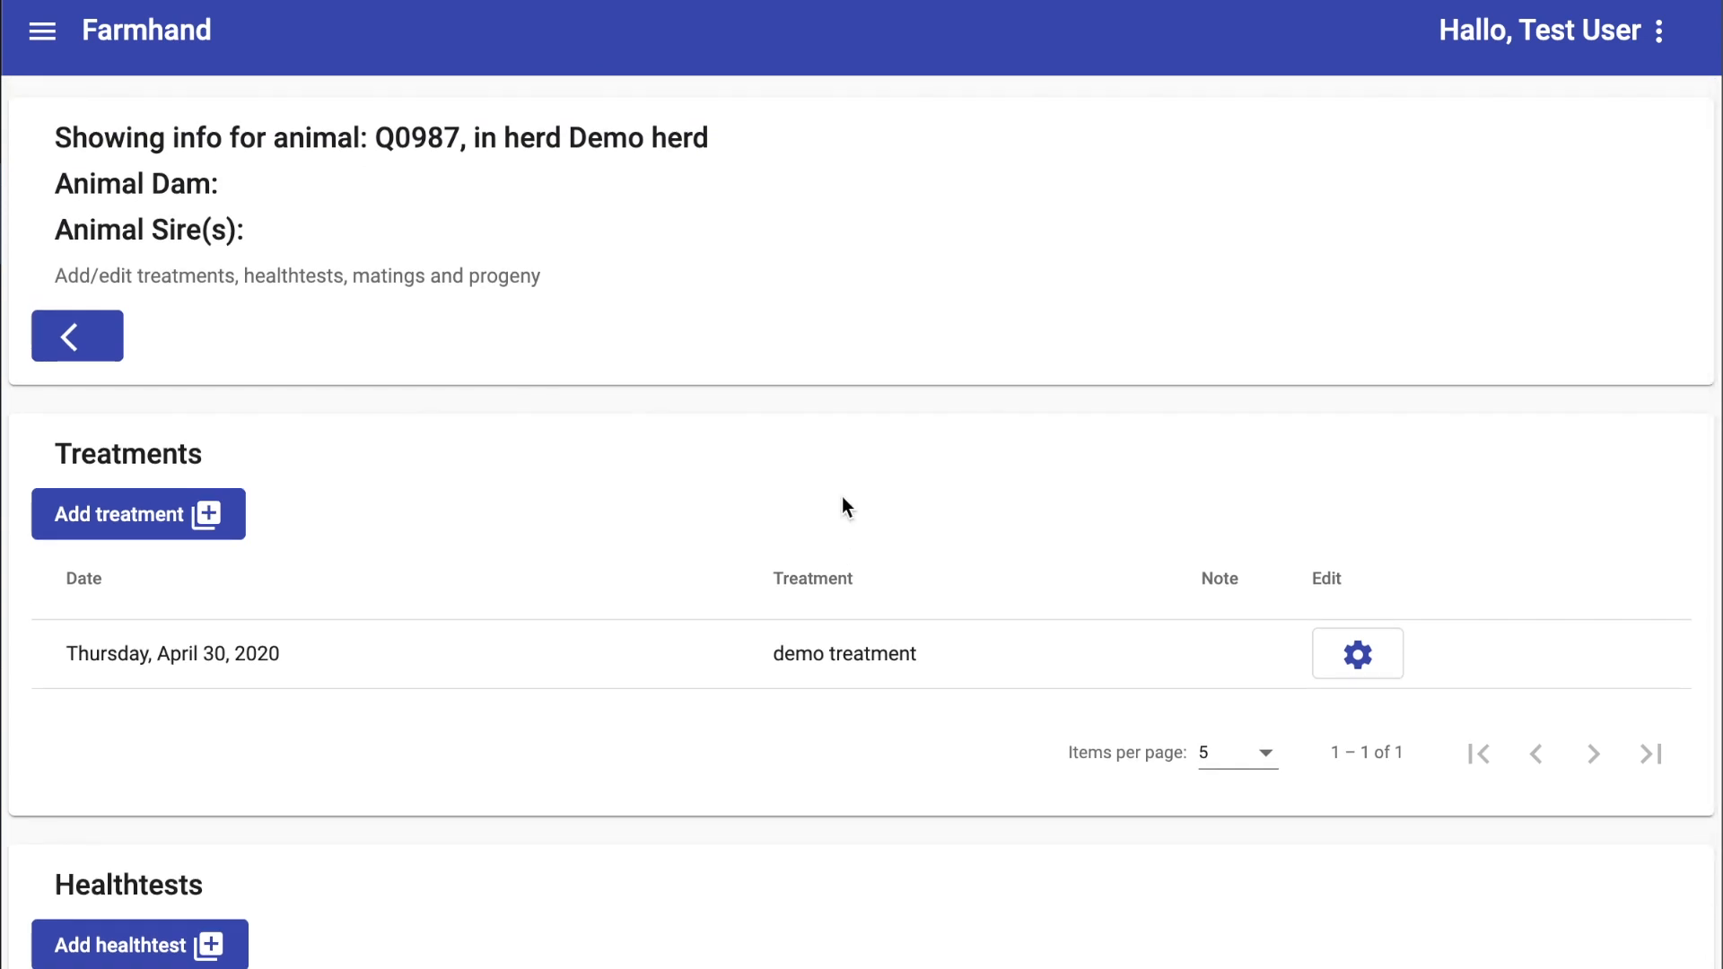
Go to the Camps overview and look over the farms' camps on the satellite map.
{"action": "left_click", "coordinate": [43, 35]}
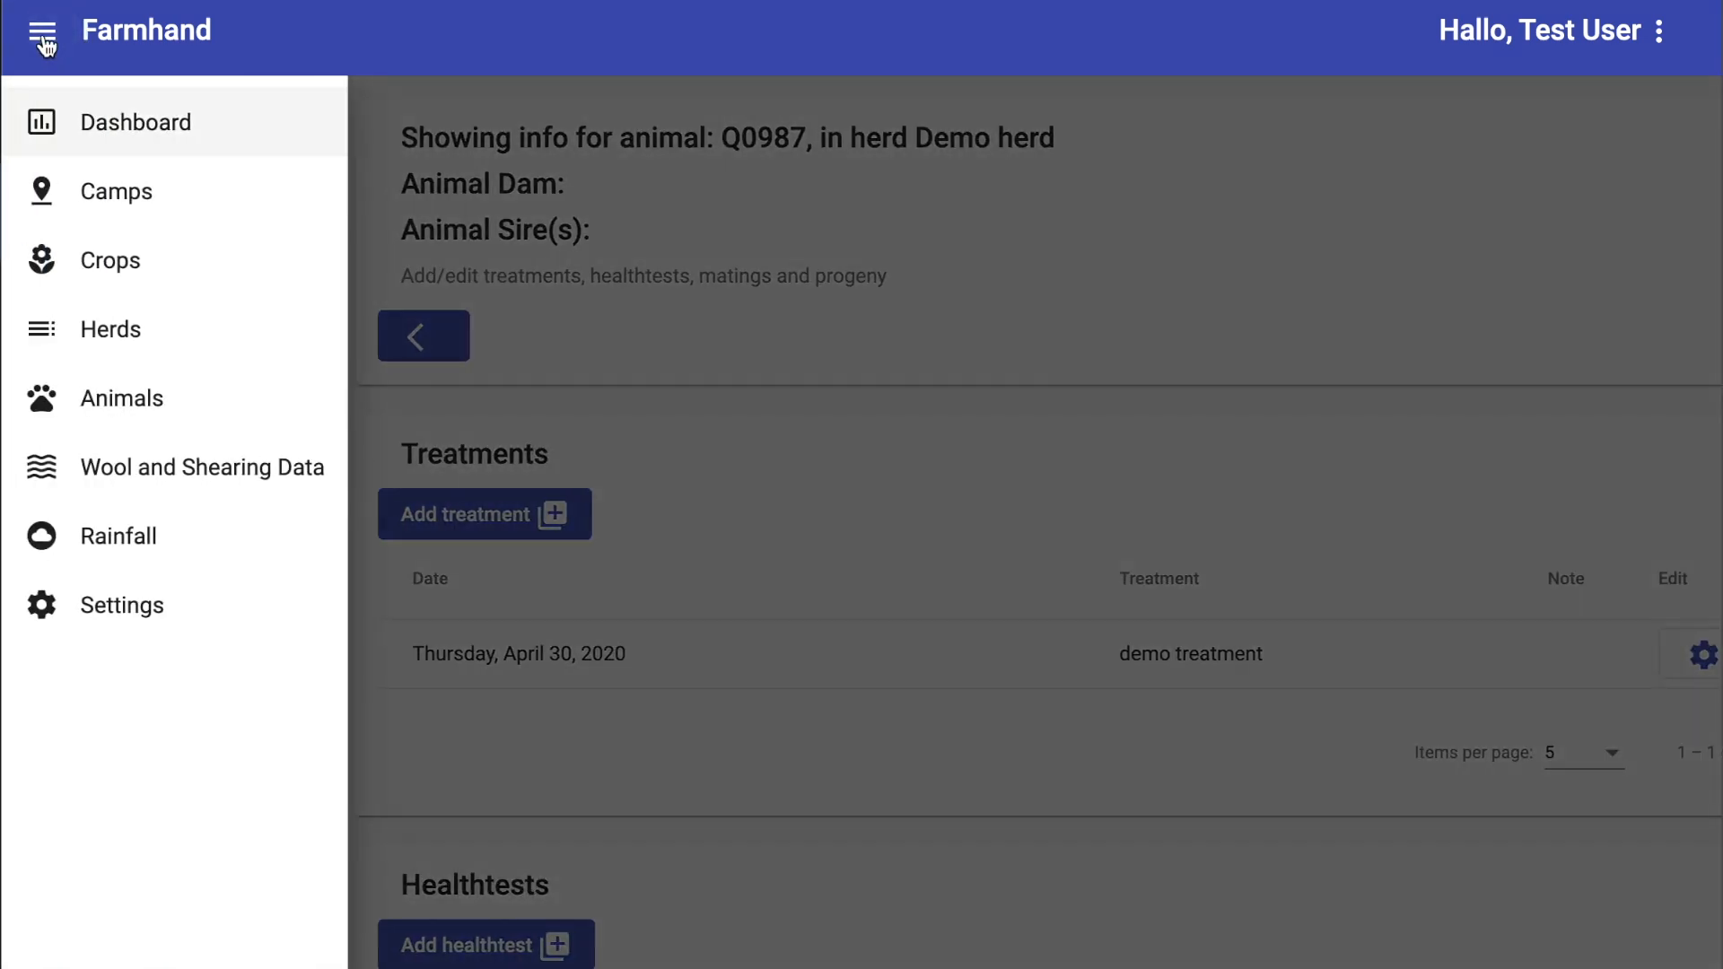
{"action": "left_click", "coordinate": [93, 205]}
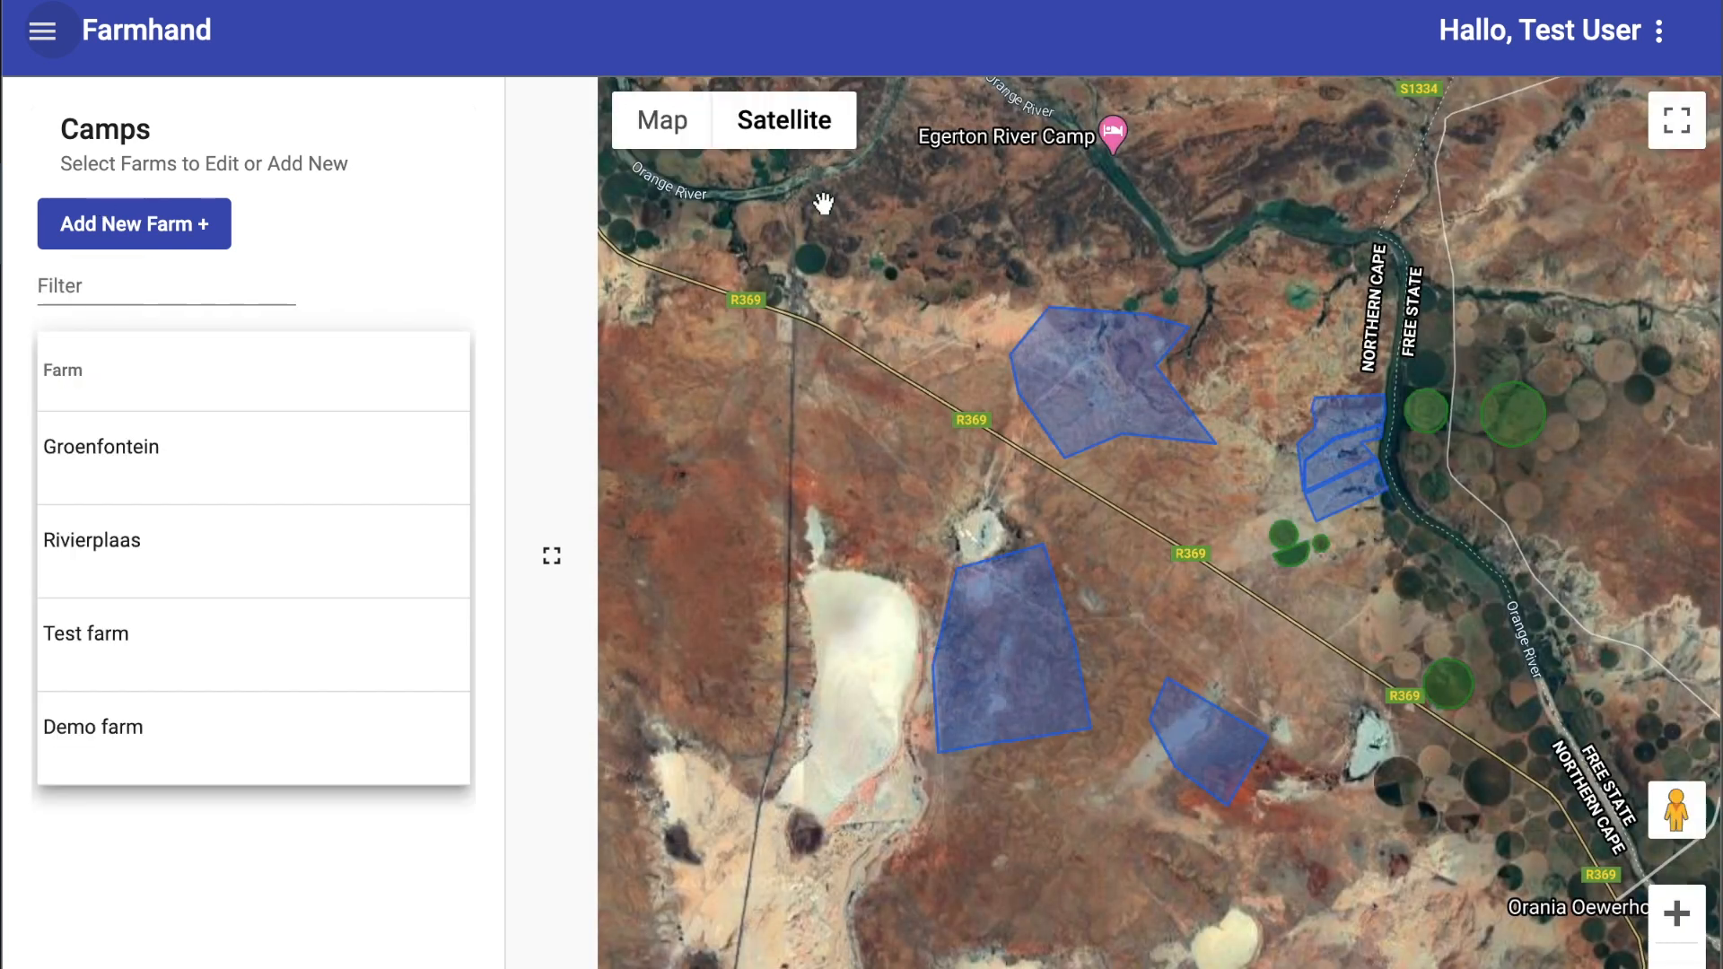
{"action": "left_click", "coordinate": [1107, 408]}
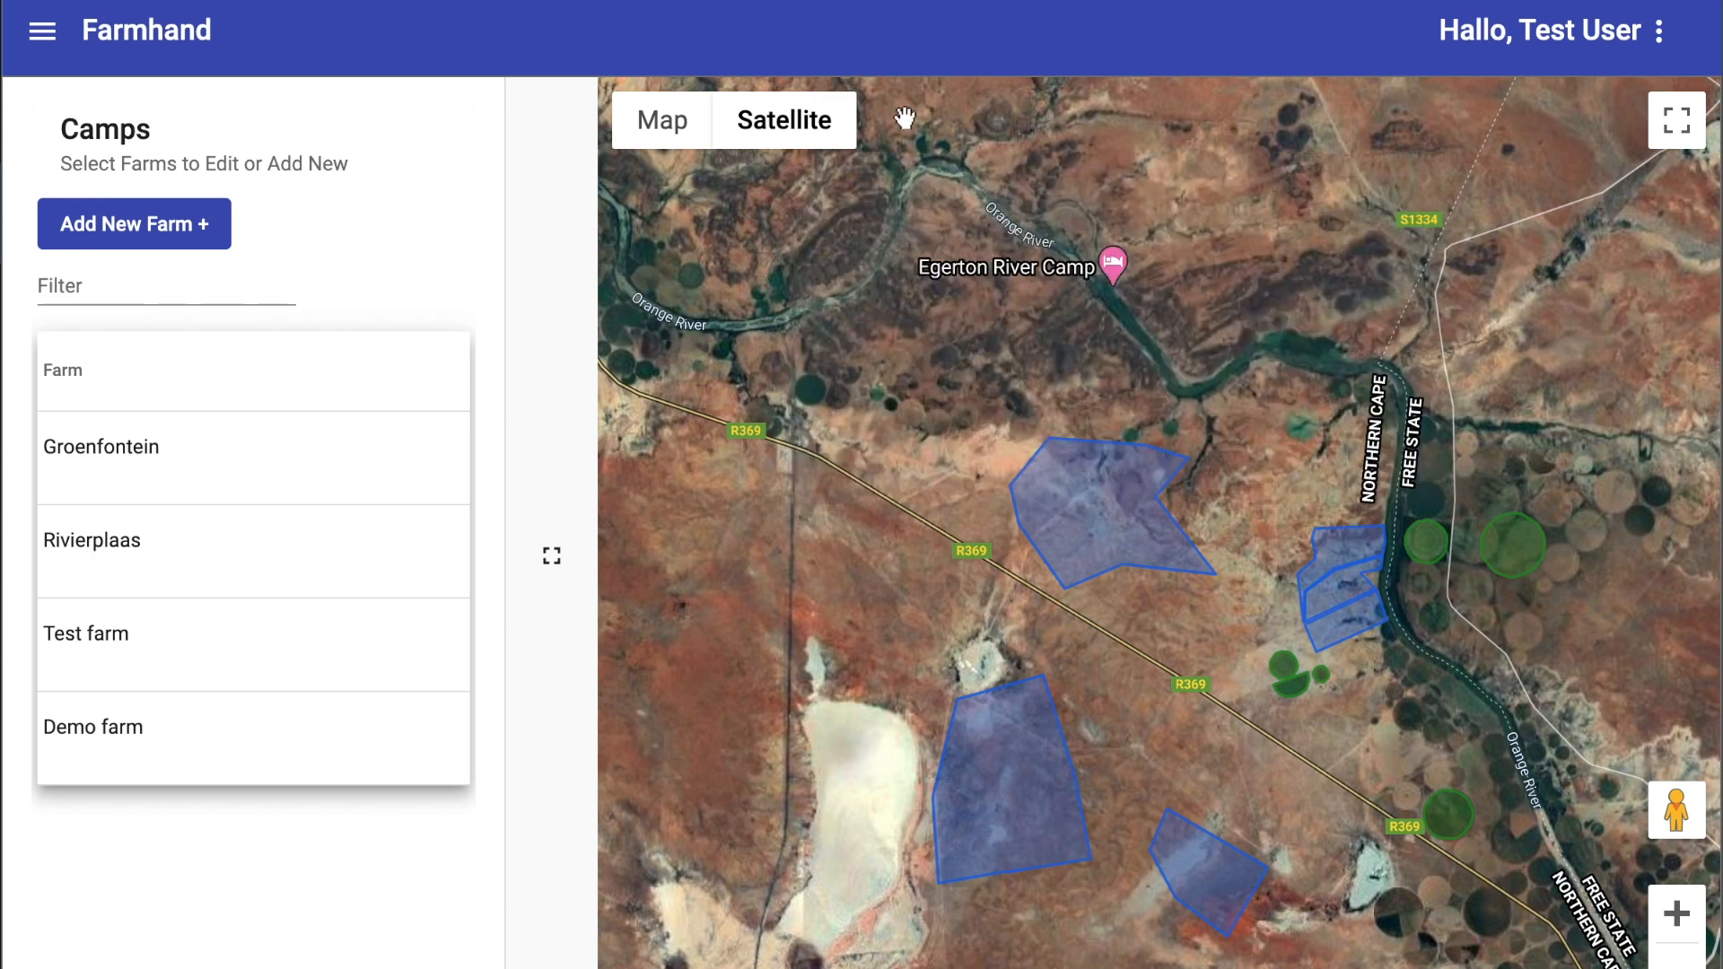
Find ram Q0987 in the full list of animals and review its treatments and healthtests in the detail view.
{"action": "left_click", "coordinate": [40, 47]}
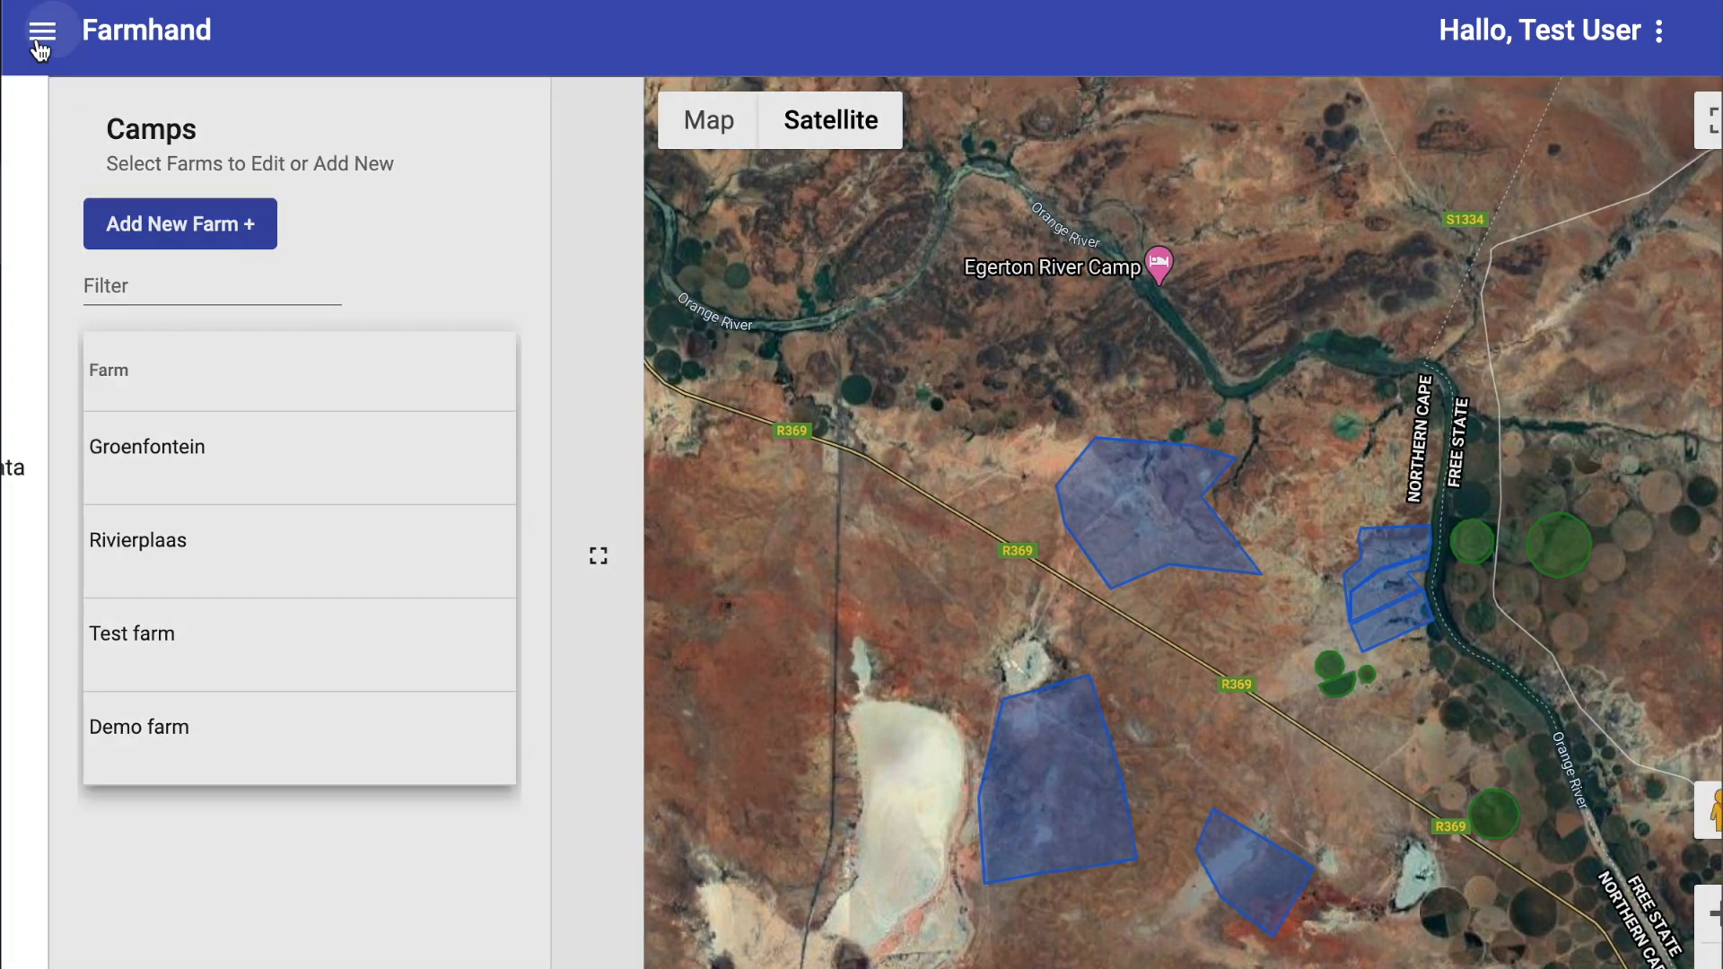
{"action": "left_click", "coordinate": [93, 402]}
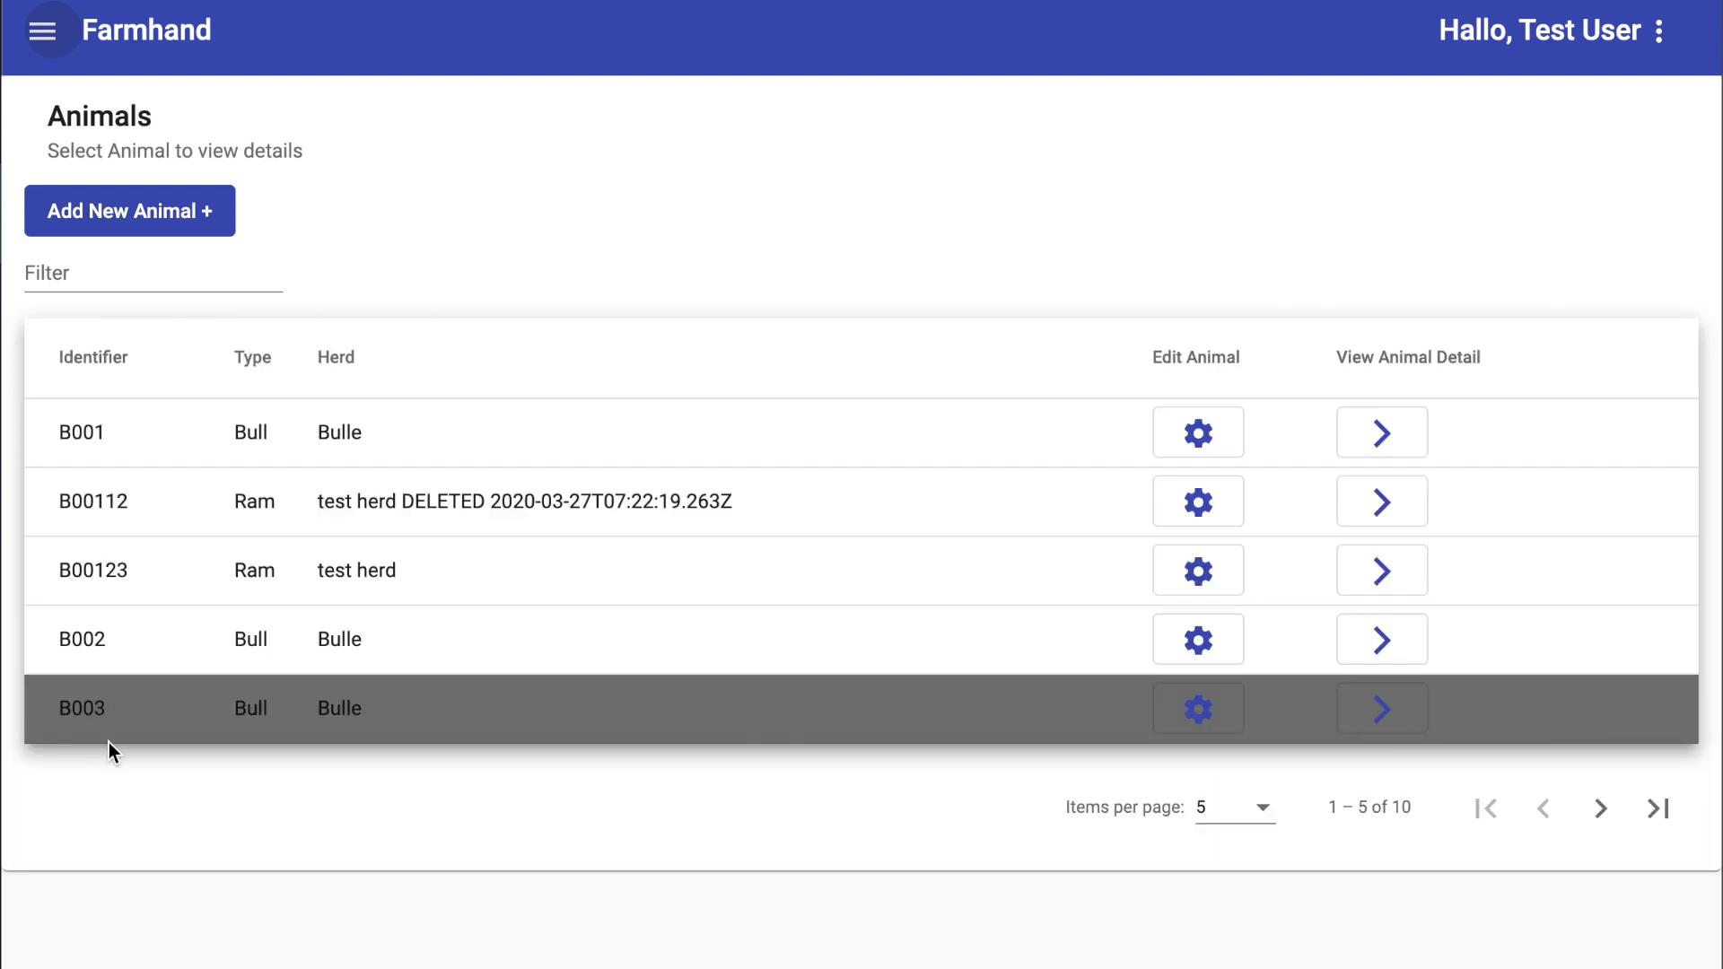
{"action": "left_click", "coordinate": [1660, 812]}
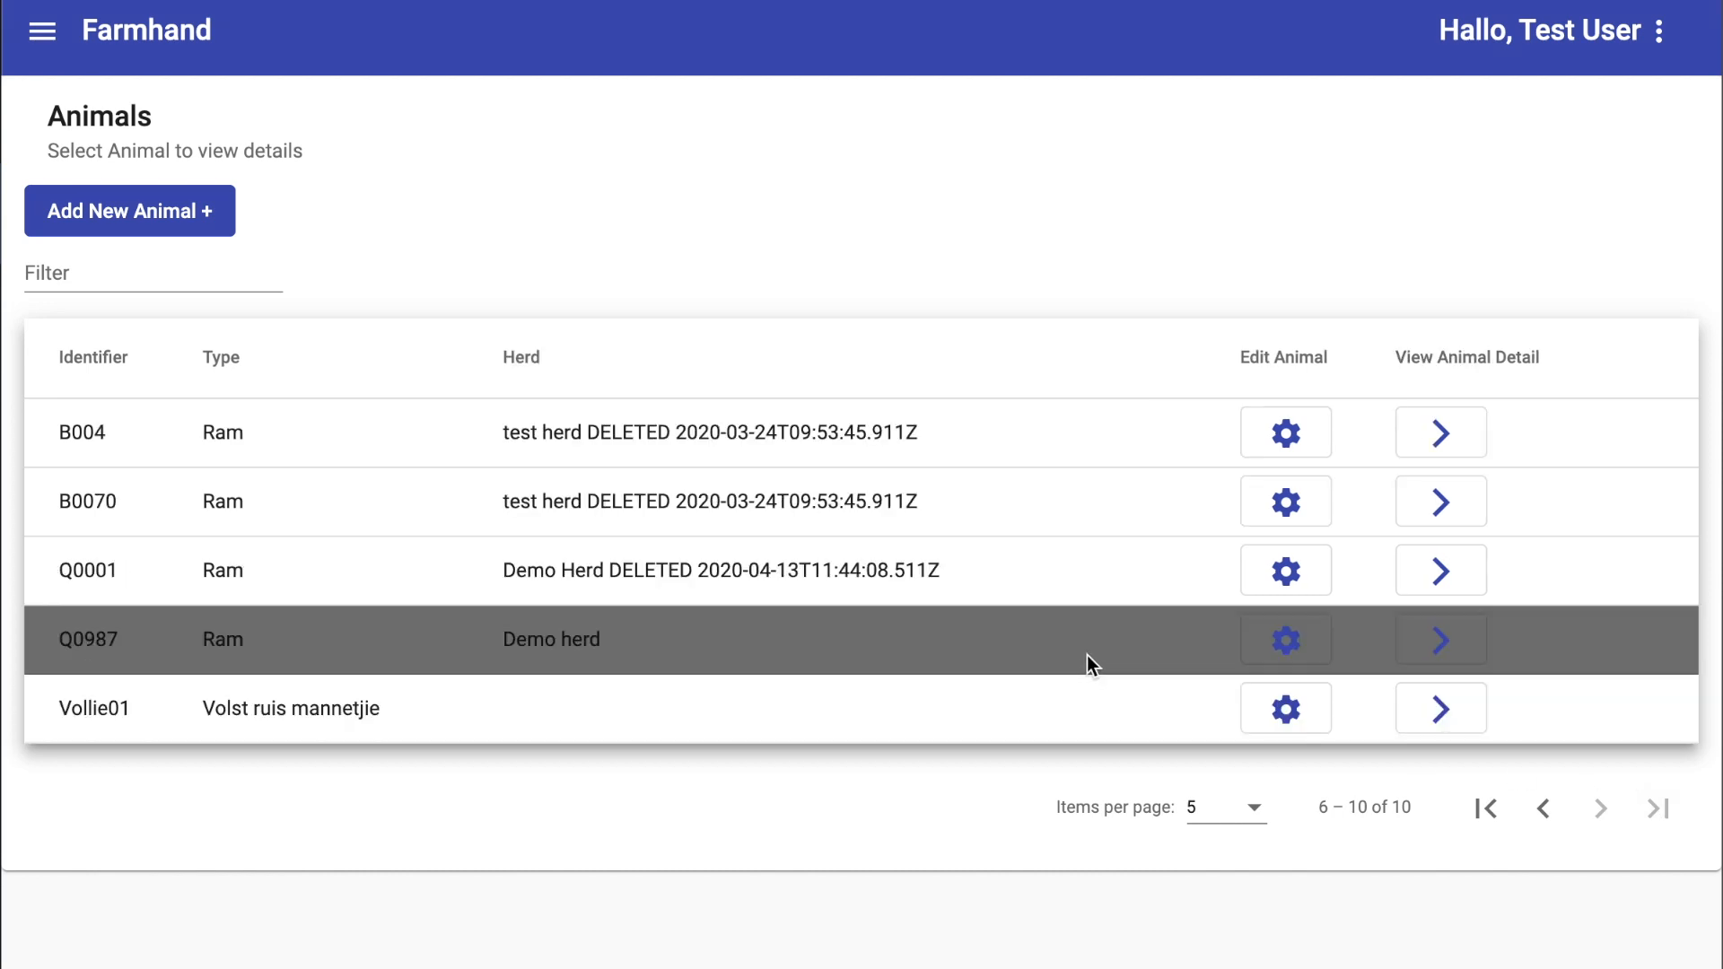
{"action": "left_click", "coordinate": [1444, 642]}
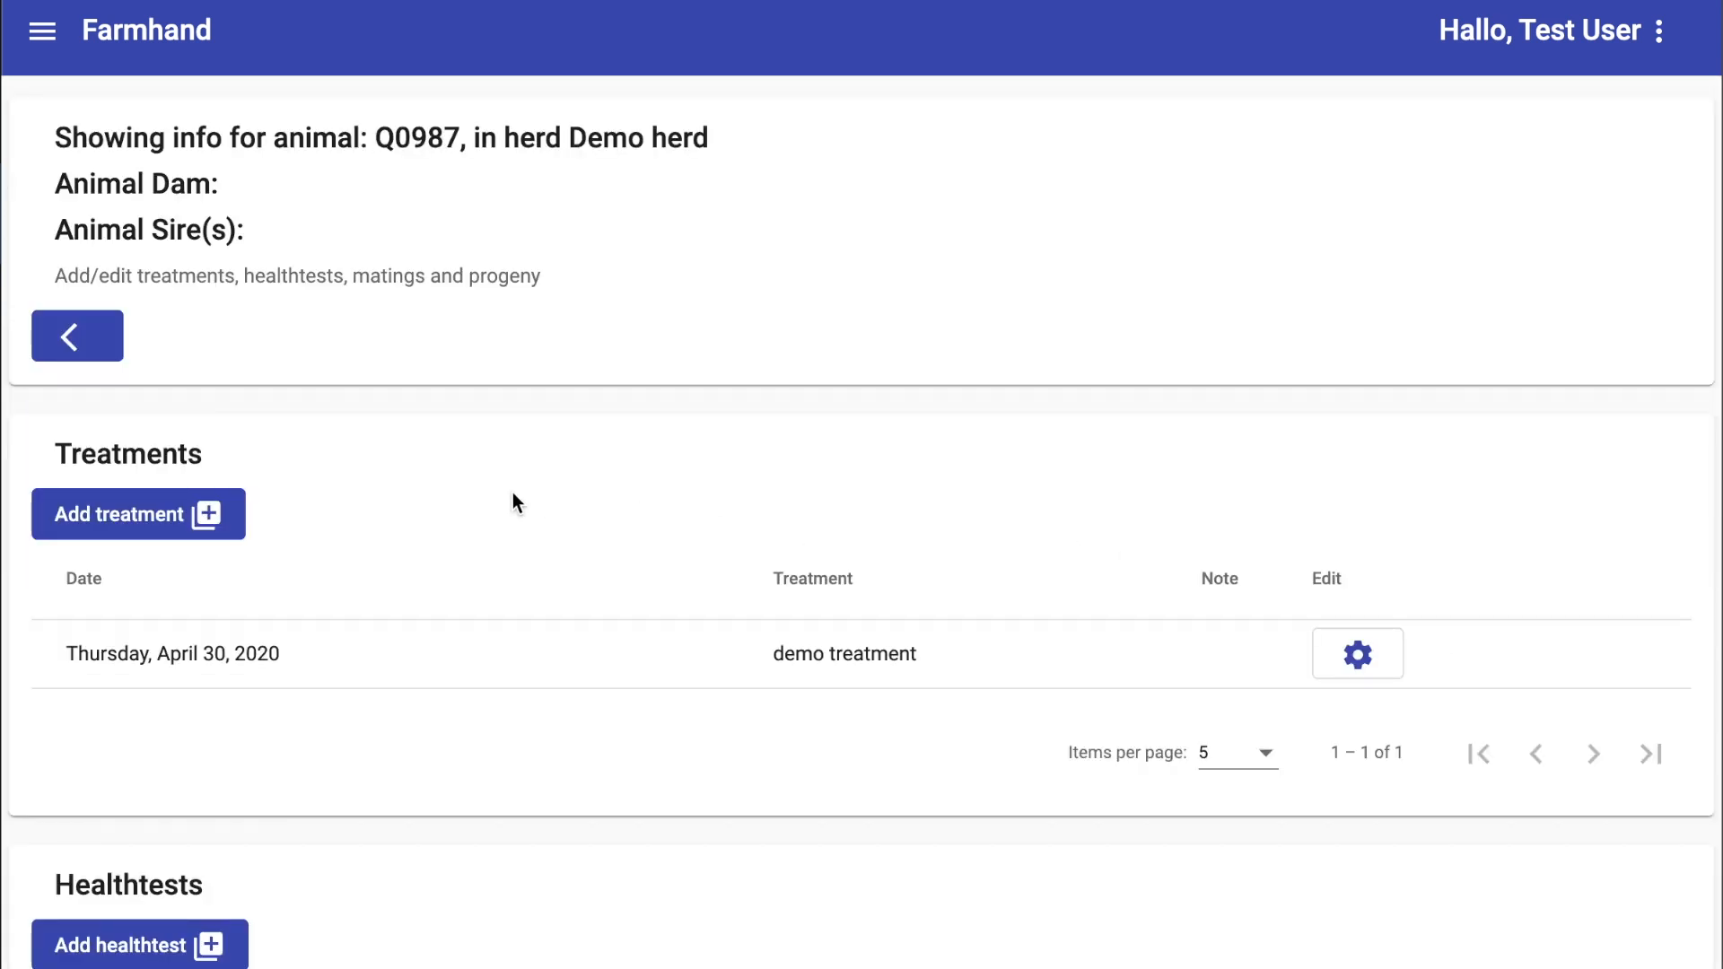
{"action": "scroll", "coordinate": [505, 495], "scroll_direction": "down", "scroll_amount": 3}
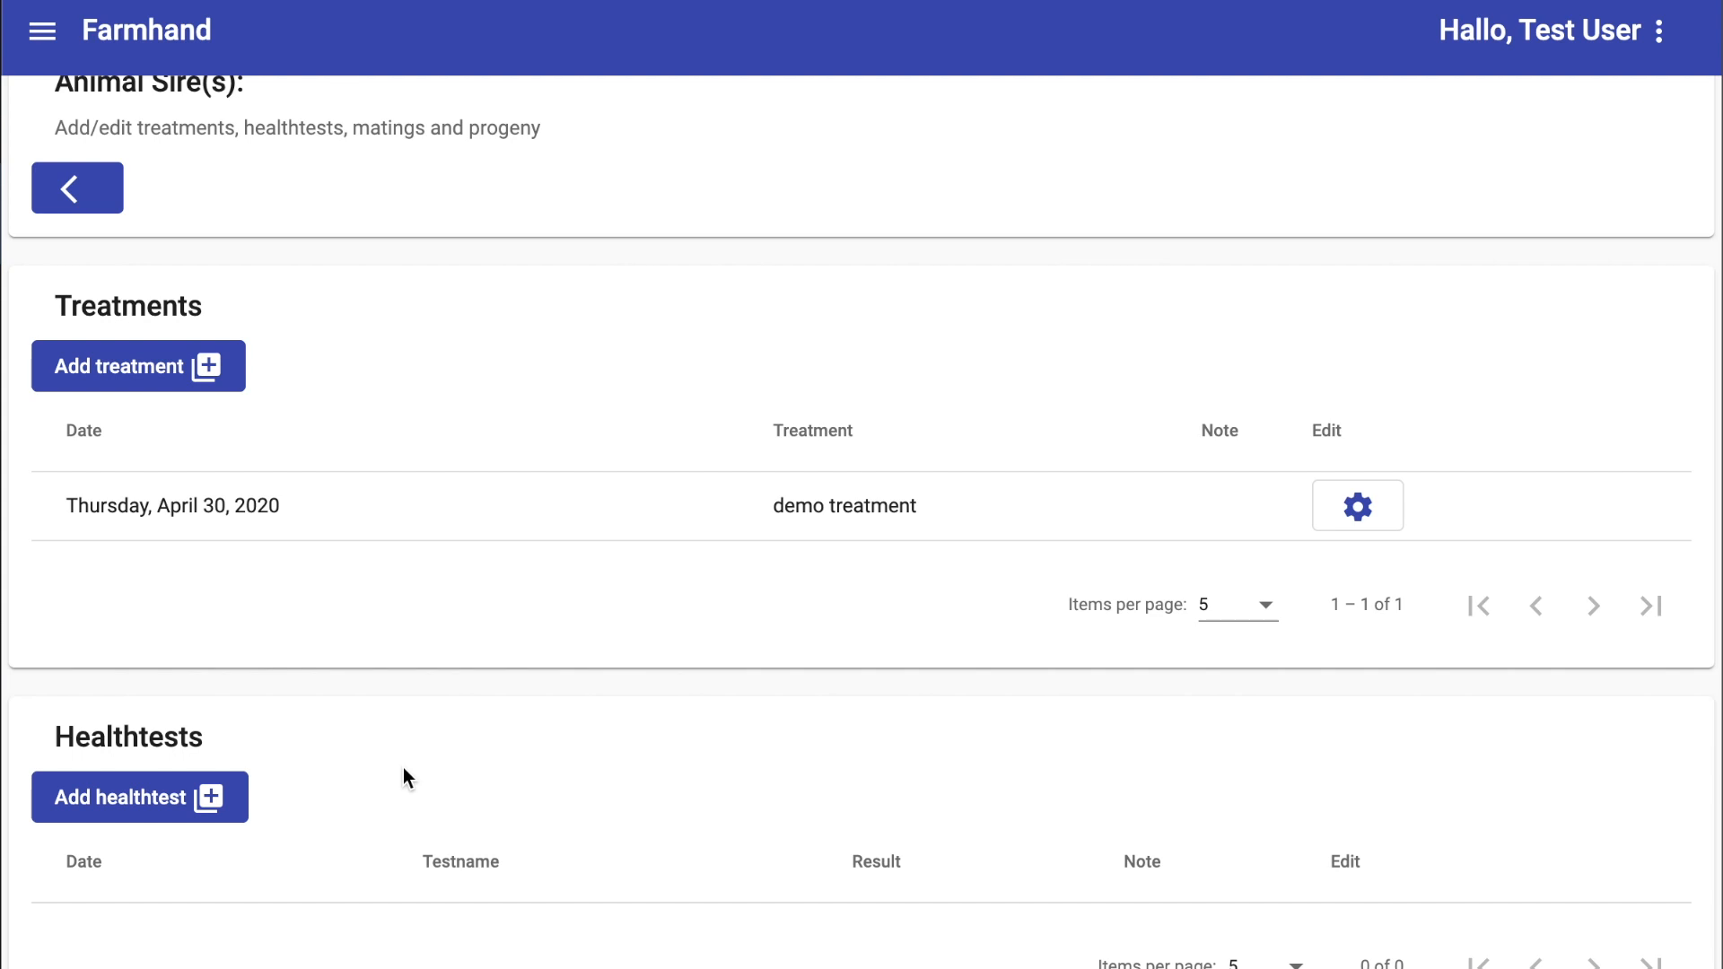
{"action": "scroll", "coordinate": [402, 767], "scroll_direction": "up", "scroll_amount": 3}
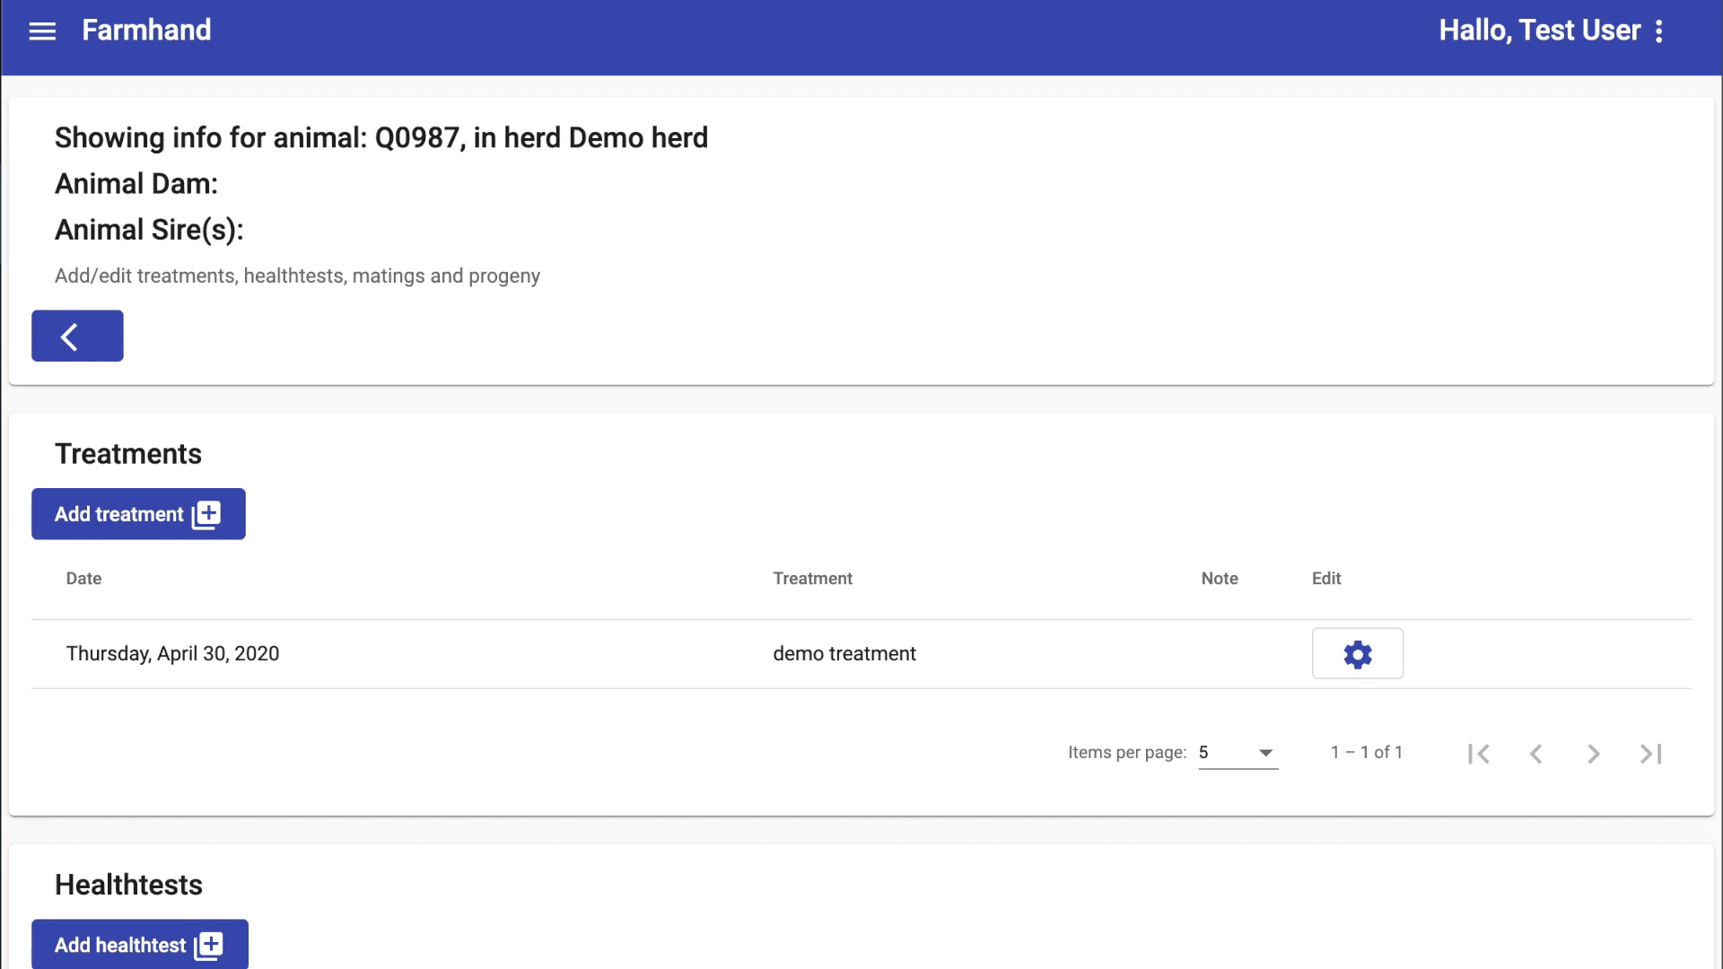
Start a new shearing record in Wool and Shearing Data, dated 15/04/2020, with "Demo company" as the shearing company.
{"action": "left_click", "coordinate": [40, 34]}
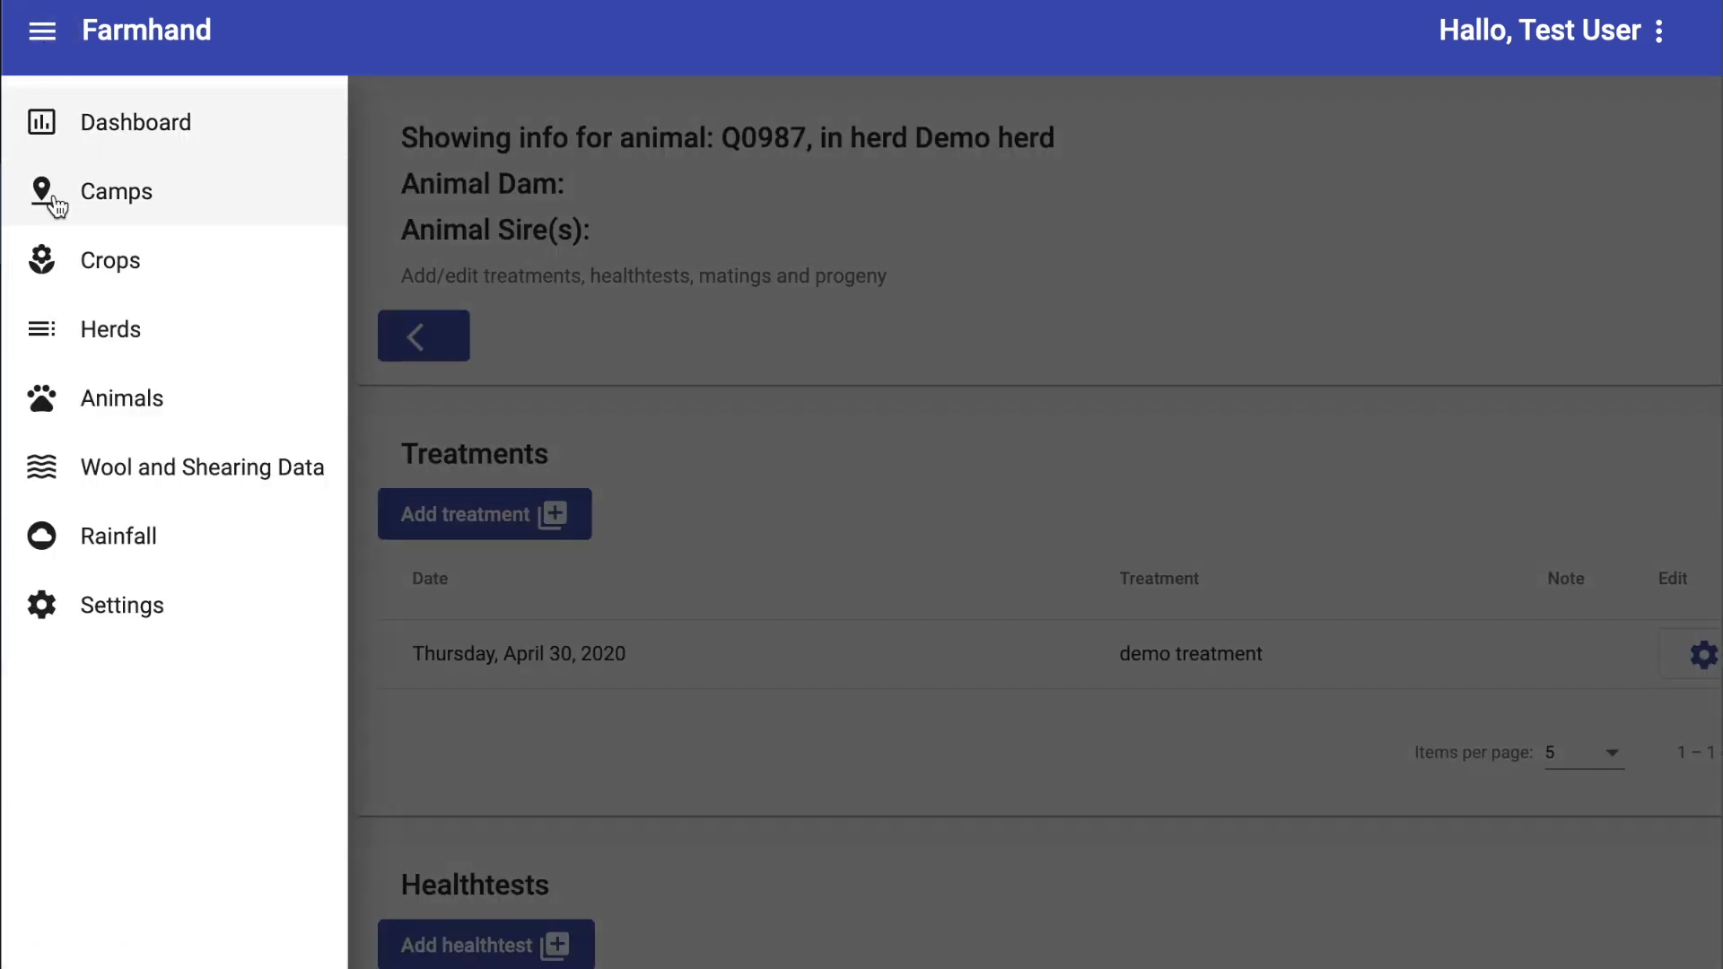
{"action": "left_click", "coordinate": [106, 463]}
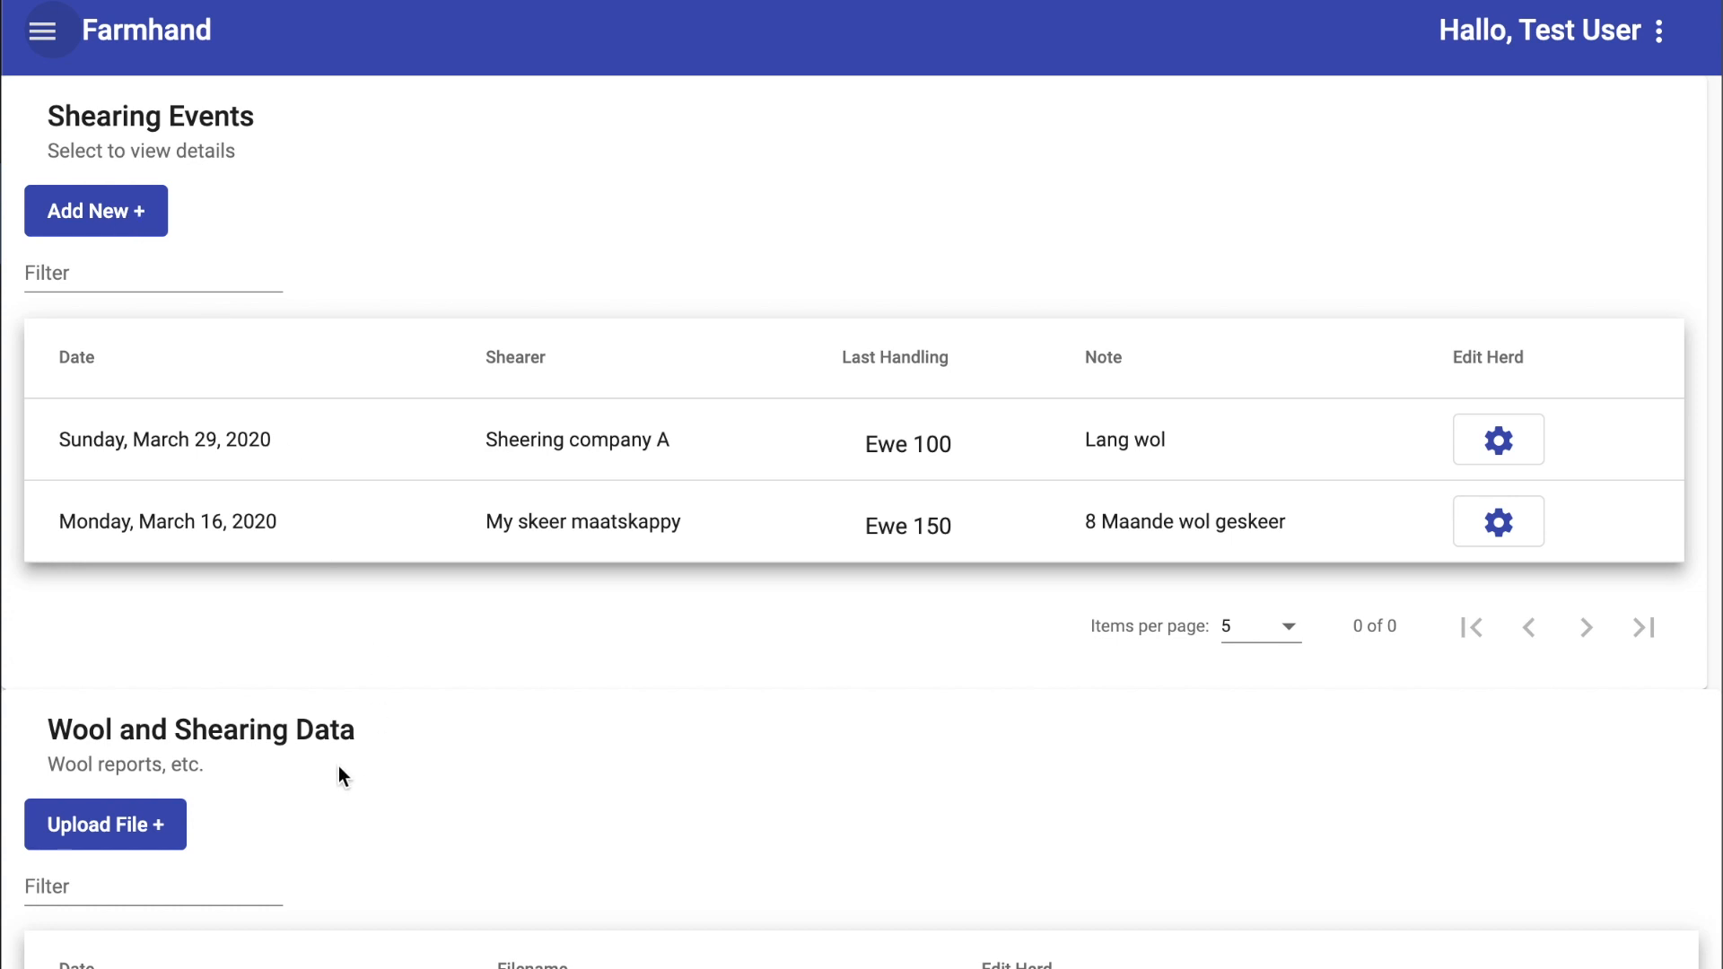
{"action": "left_click", "coordinate": [131, 212]}
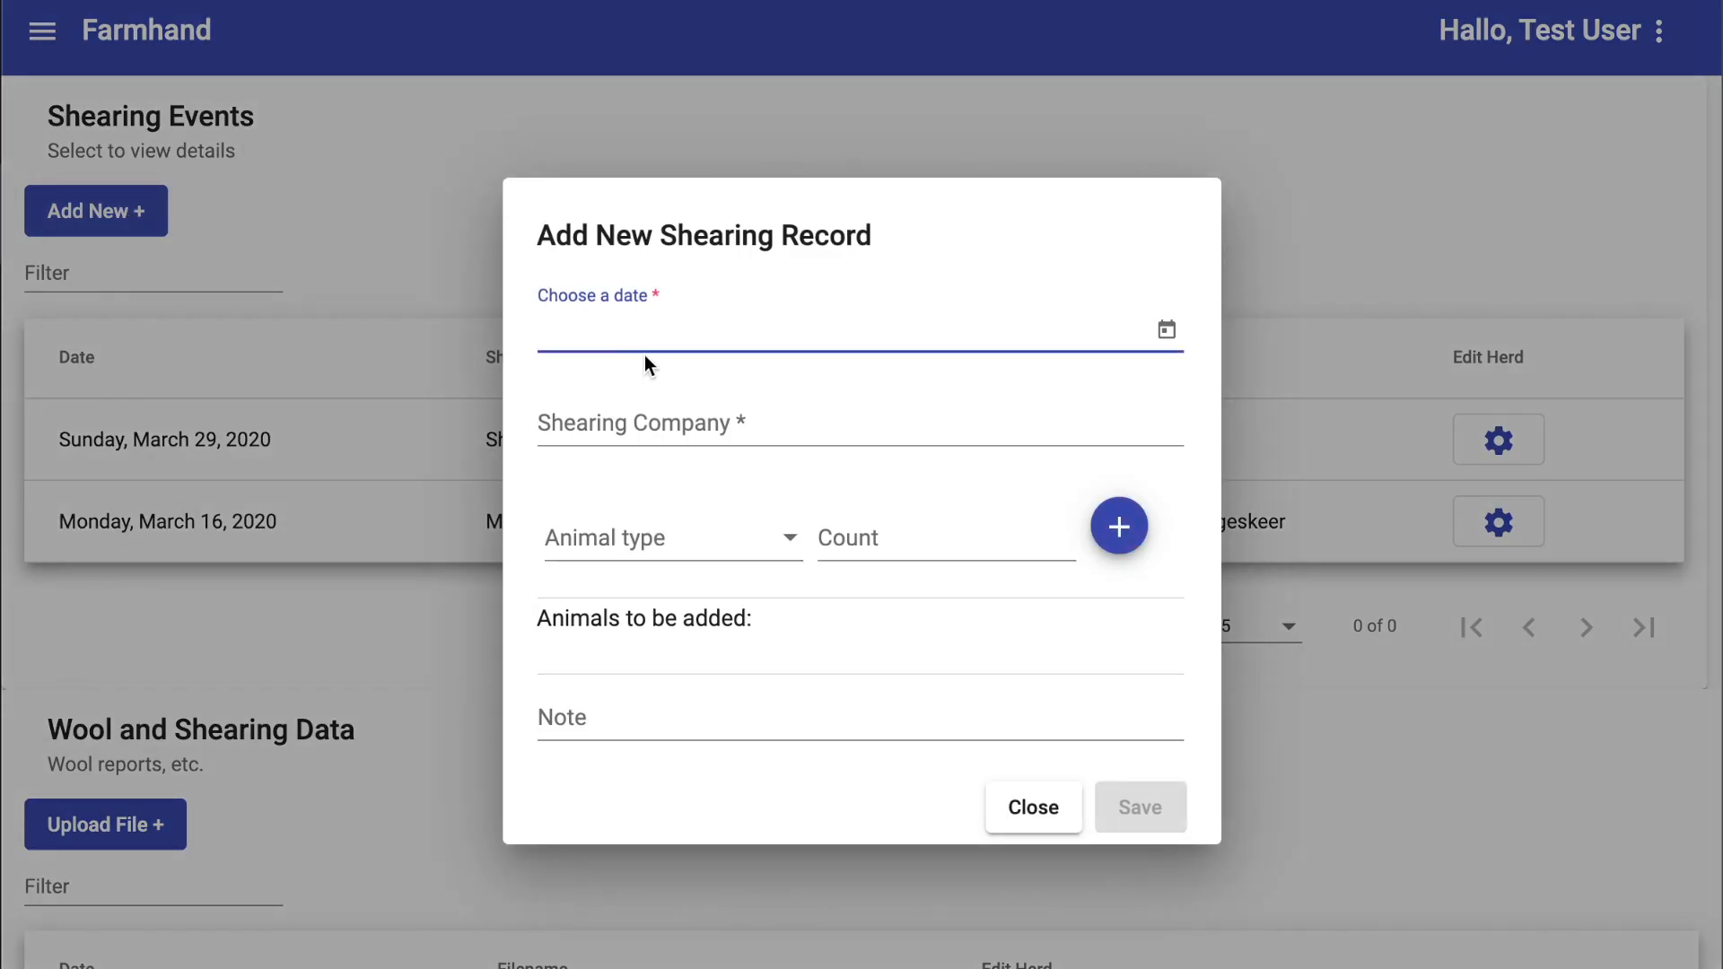
{"action": "left_click", "coordinate": [1166, 329]}
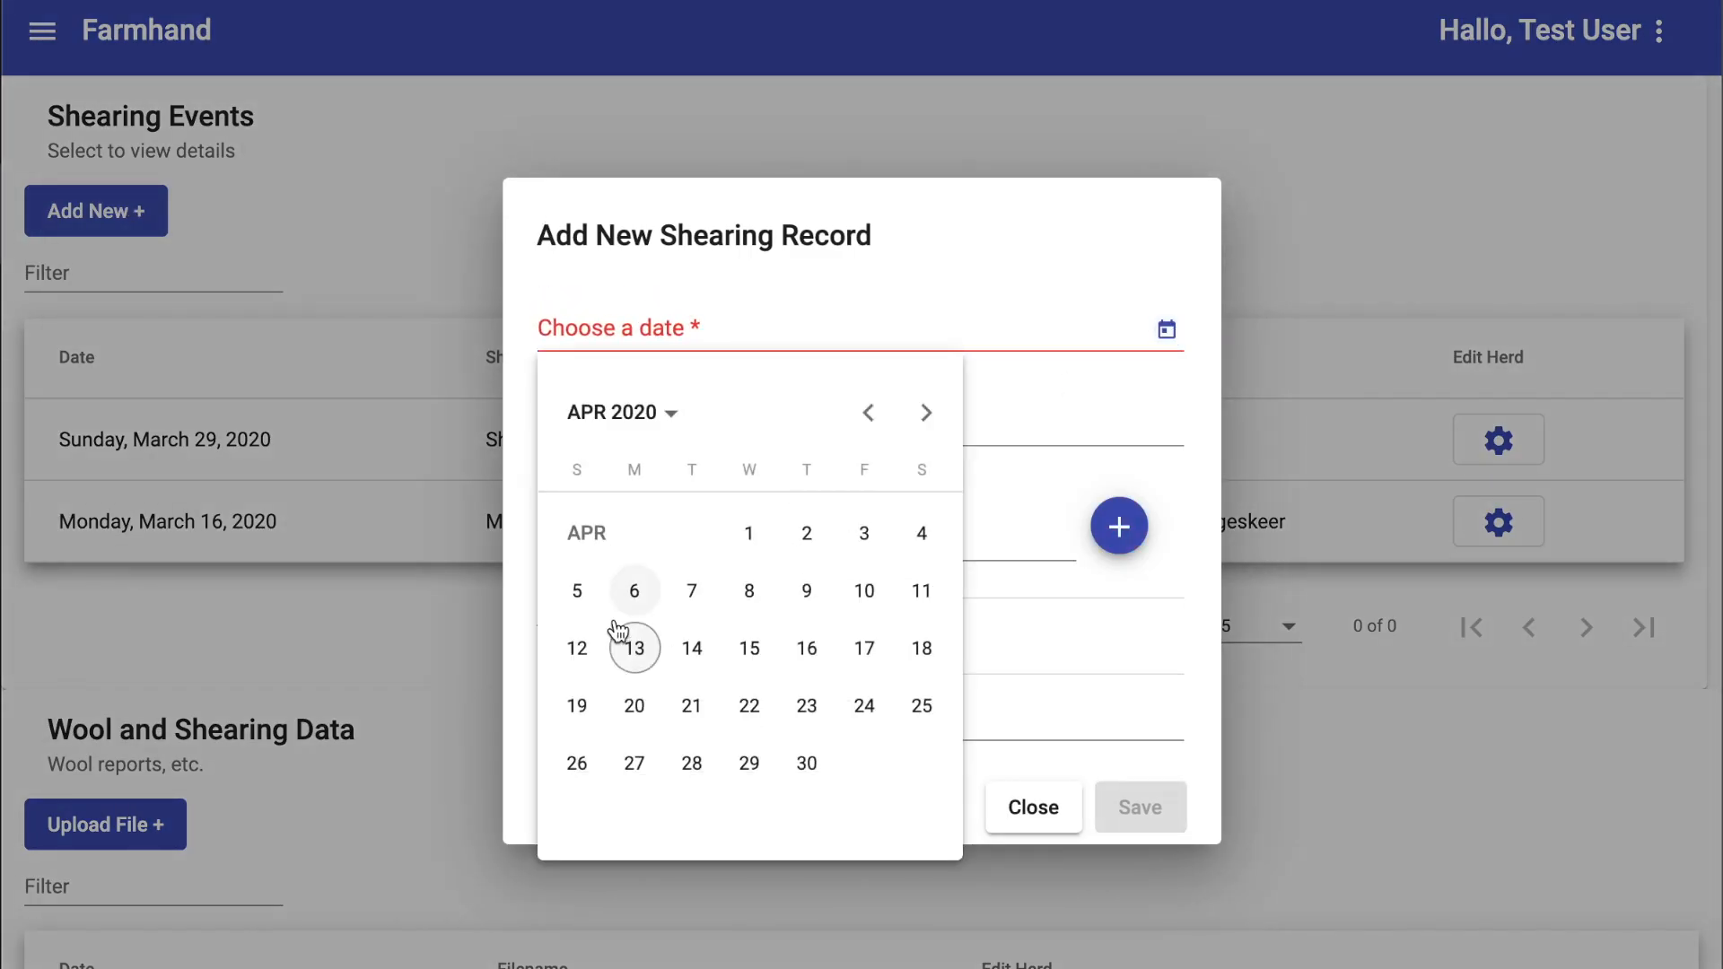
{"action": "left_click", "coordinate": [747, 659]}
{"action": "left_click", "coordinate": [678, 417]}
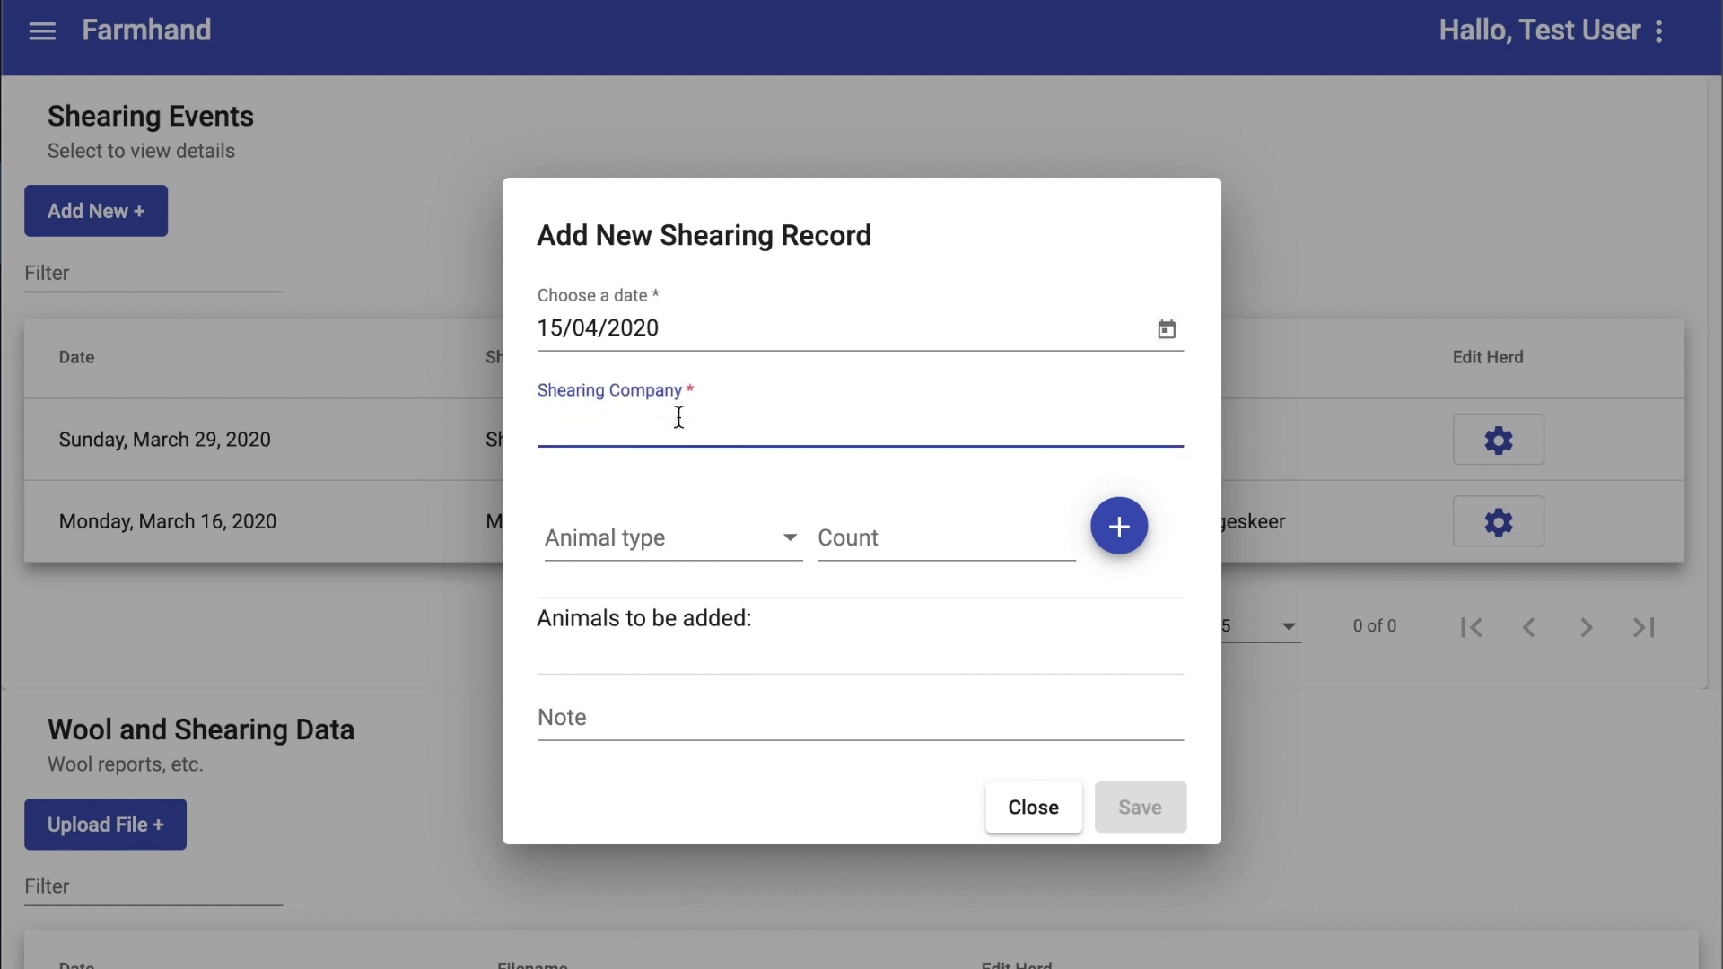
{"action": "type", "text": "Dem"}
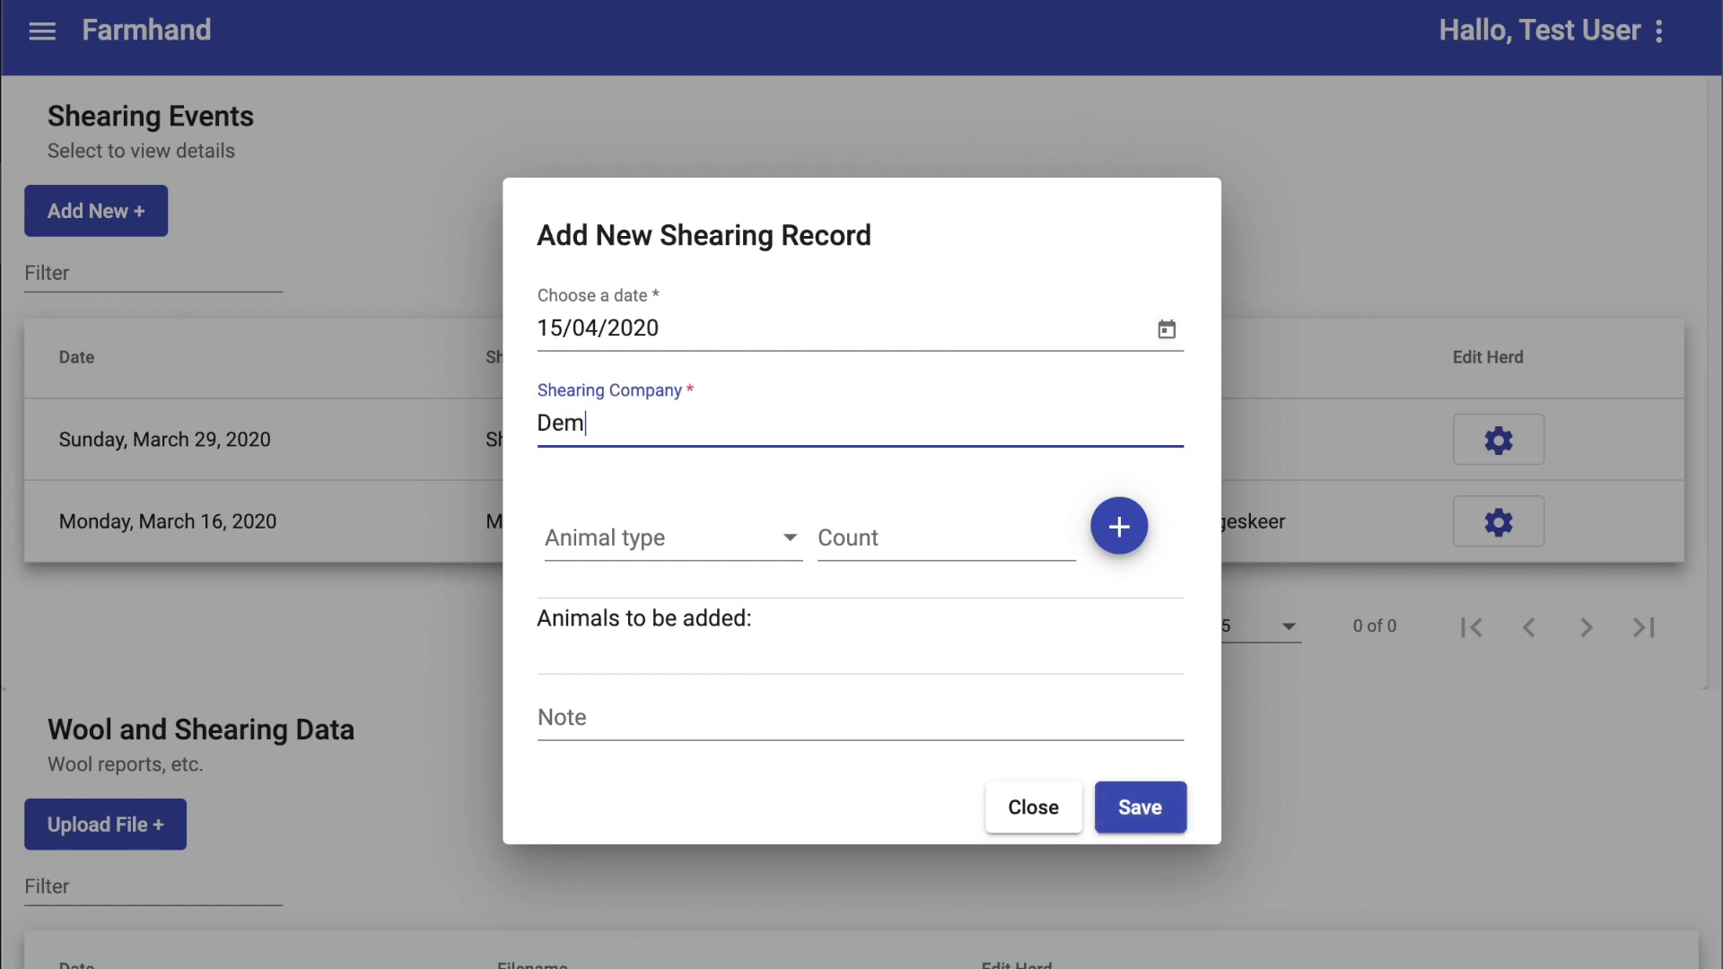
{"action": "type", "text": "o company"}
Add 100 animals of type Ewe to the shearing record, enter the note "xxx", and save it.
{"action": "left_click", "coordinate": [617, 533]}
{"action": "left_click", "coordinate": [592, 605]}
{"action": "left_click", "coordinate": [861, 525]}
{"action": "type", "text": "100"}
{"action": "left_click", "coordinate": [1113, 520]}
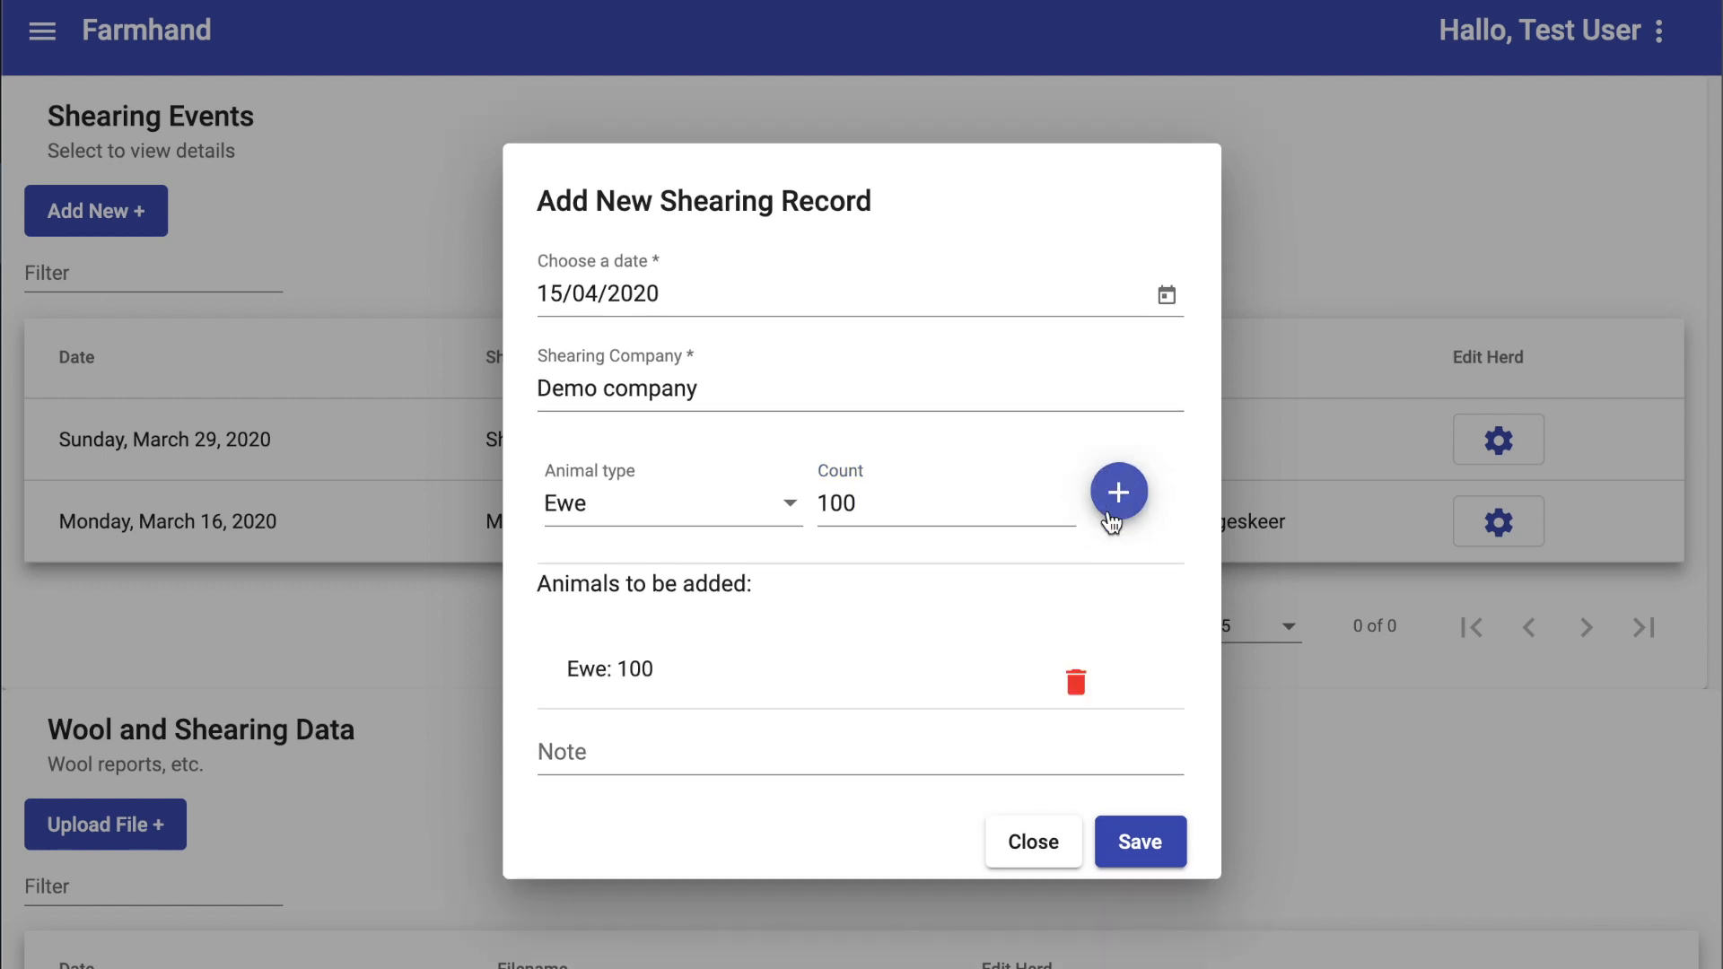
{"action": "left_click", "coordinate": [684, 743]}
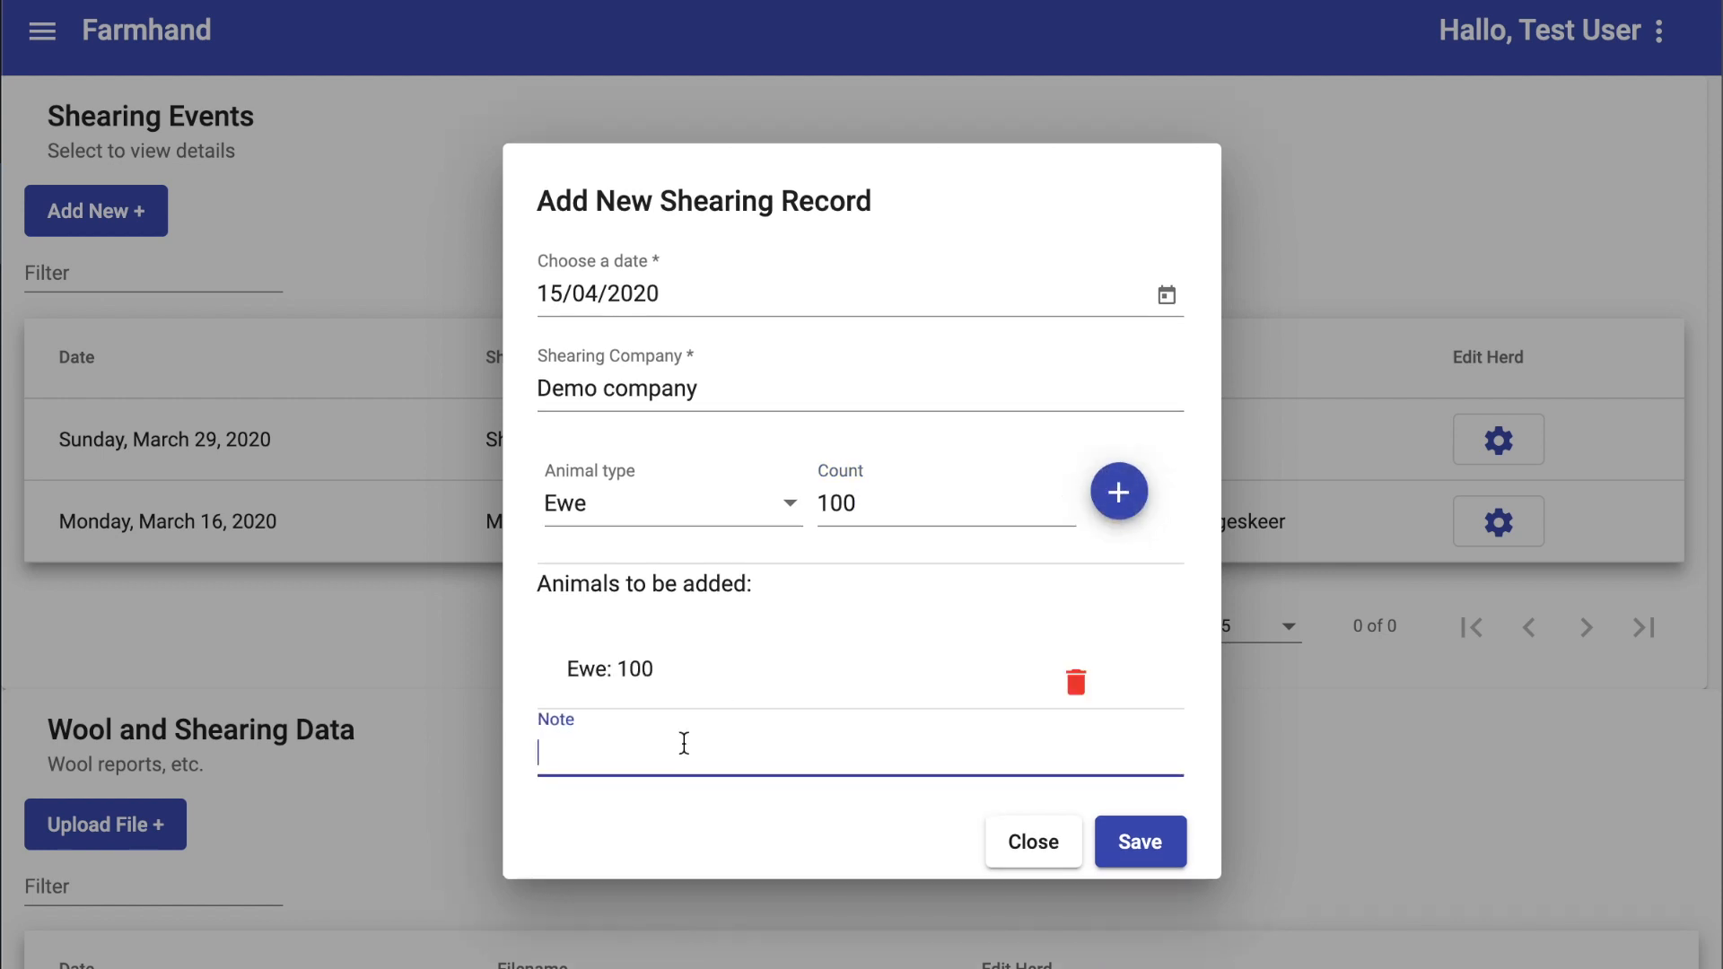
{"action": "type", "text": "xxx"}
{"action": "left_click", "coordinate": [1155, 845]}
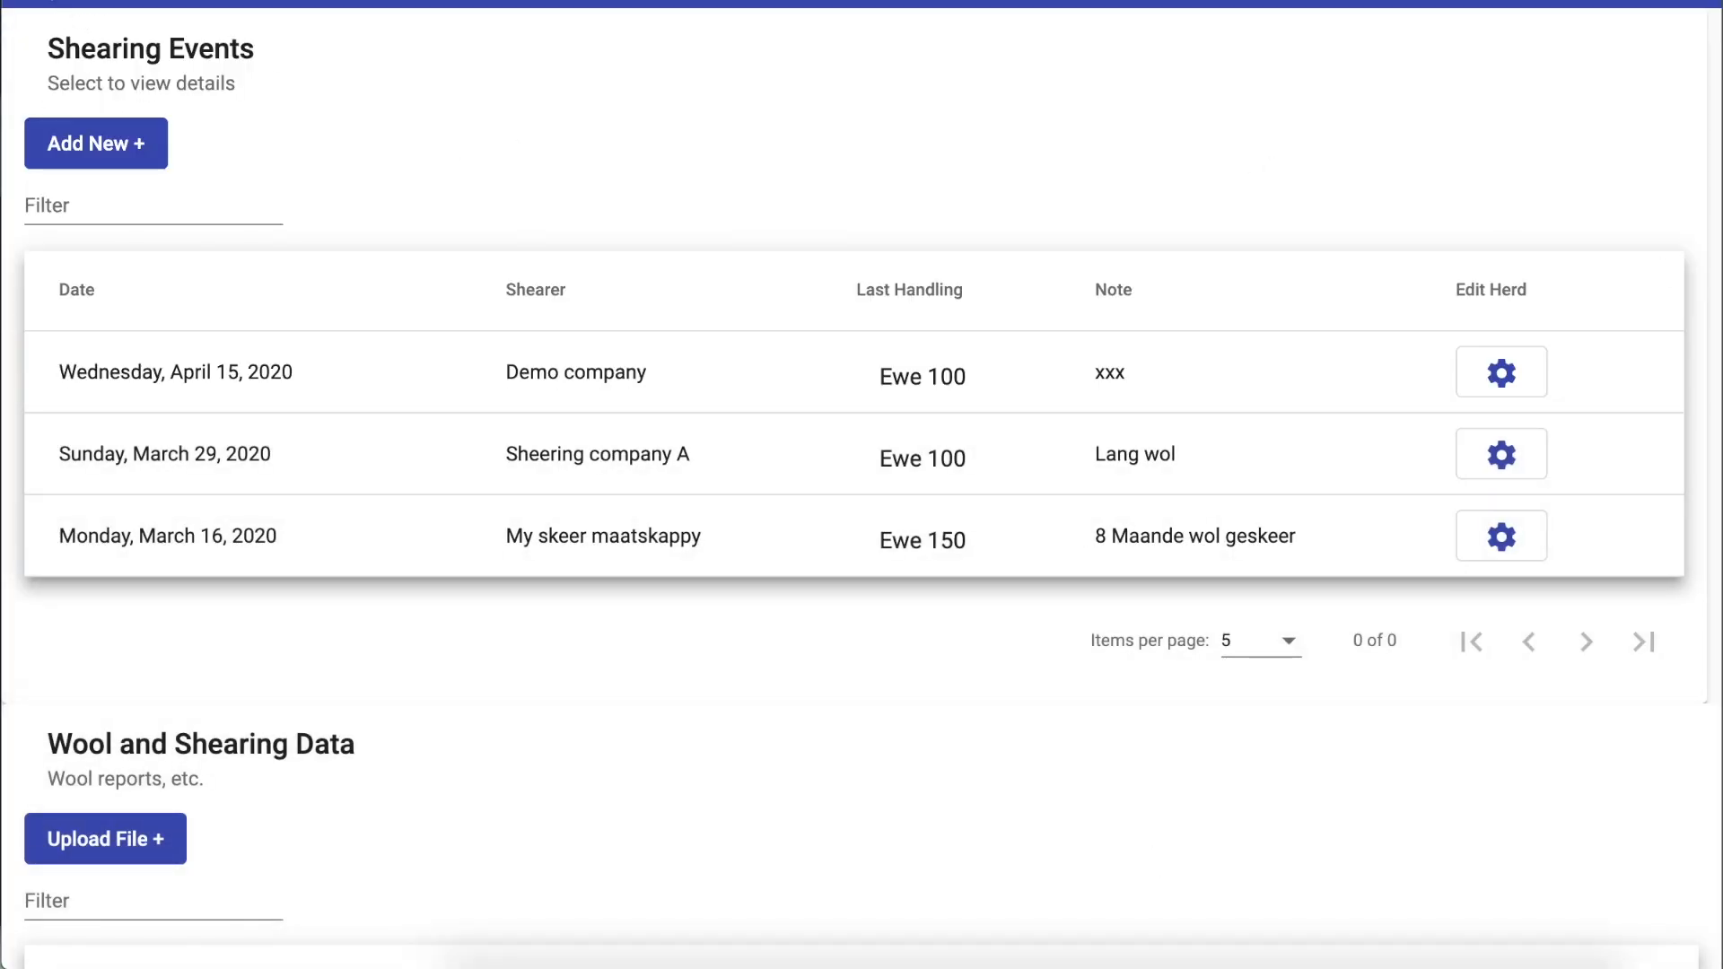
Start a new rainfall record with Demo Farm as the location and 14/04/2020 as the date.
{"action": "double_click", "coordinate": [36, 3]}
{"action": "left_click", "coordinate": [36, 4]}
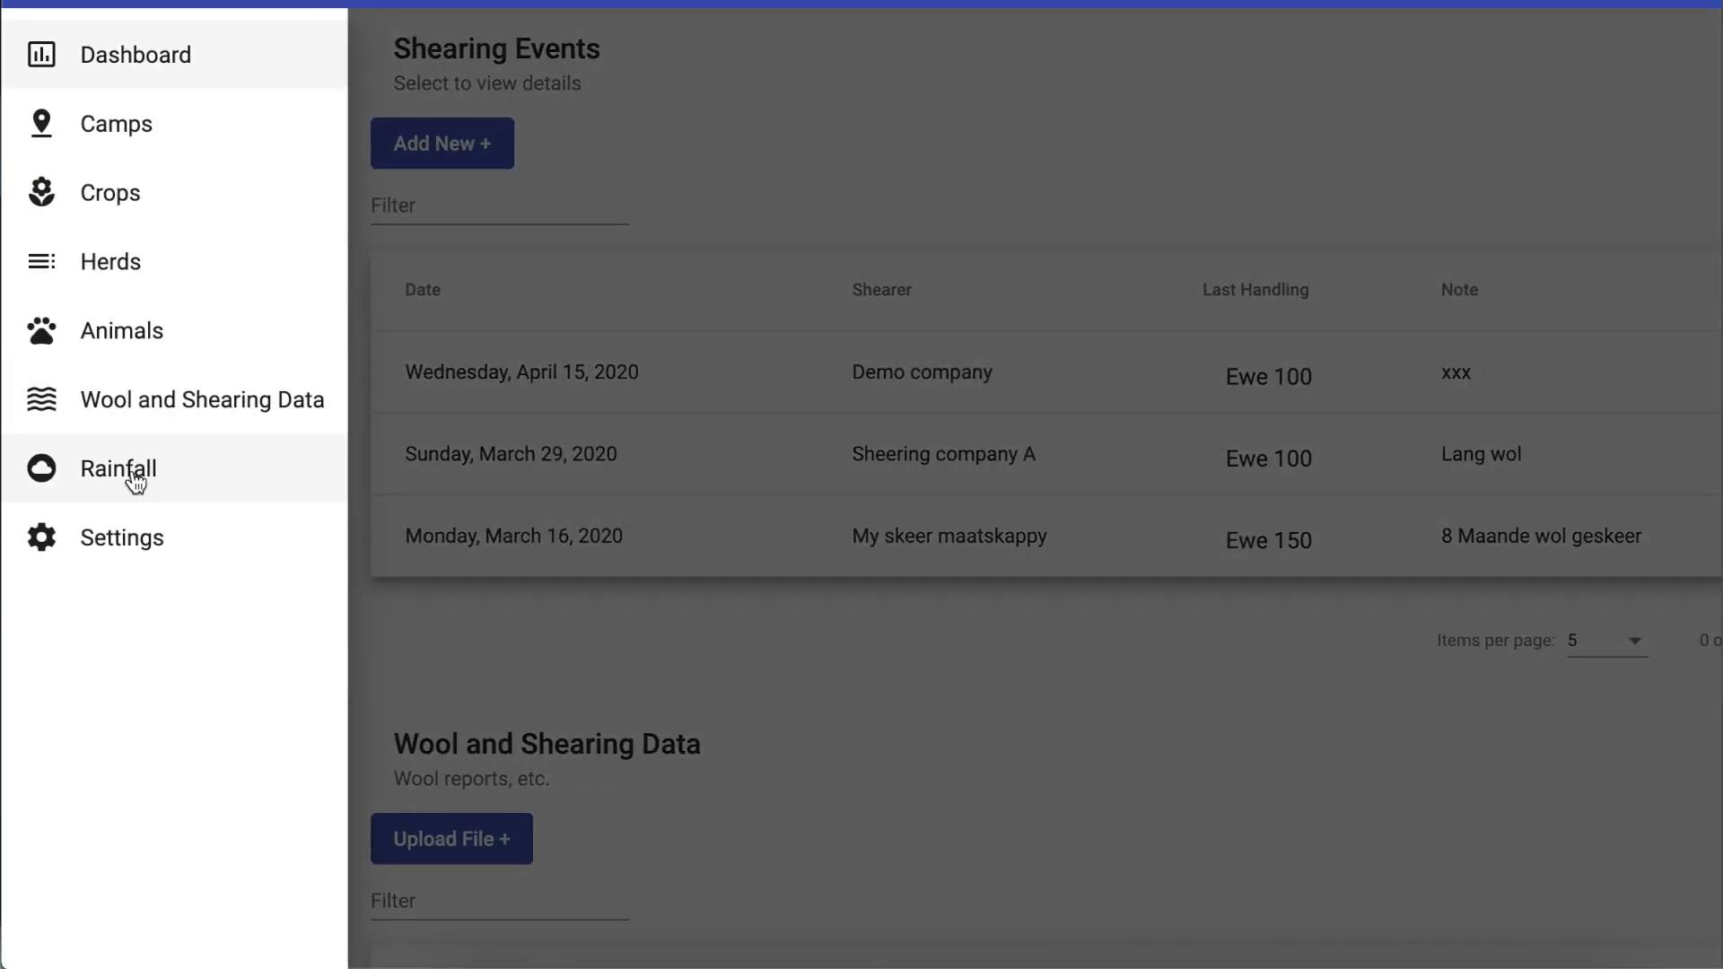
{"action": "left_click", "coordinate": [132, 472]}
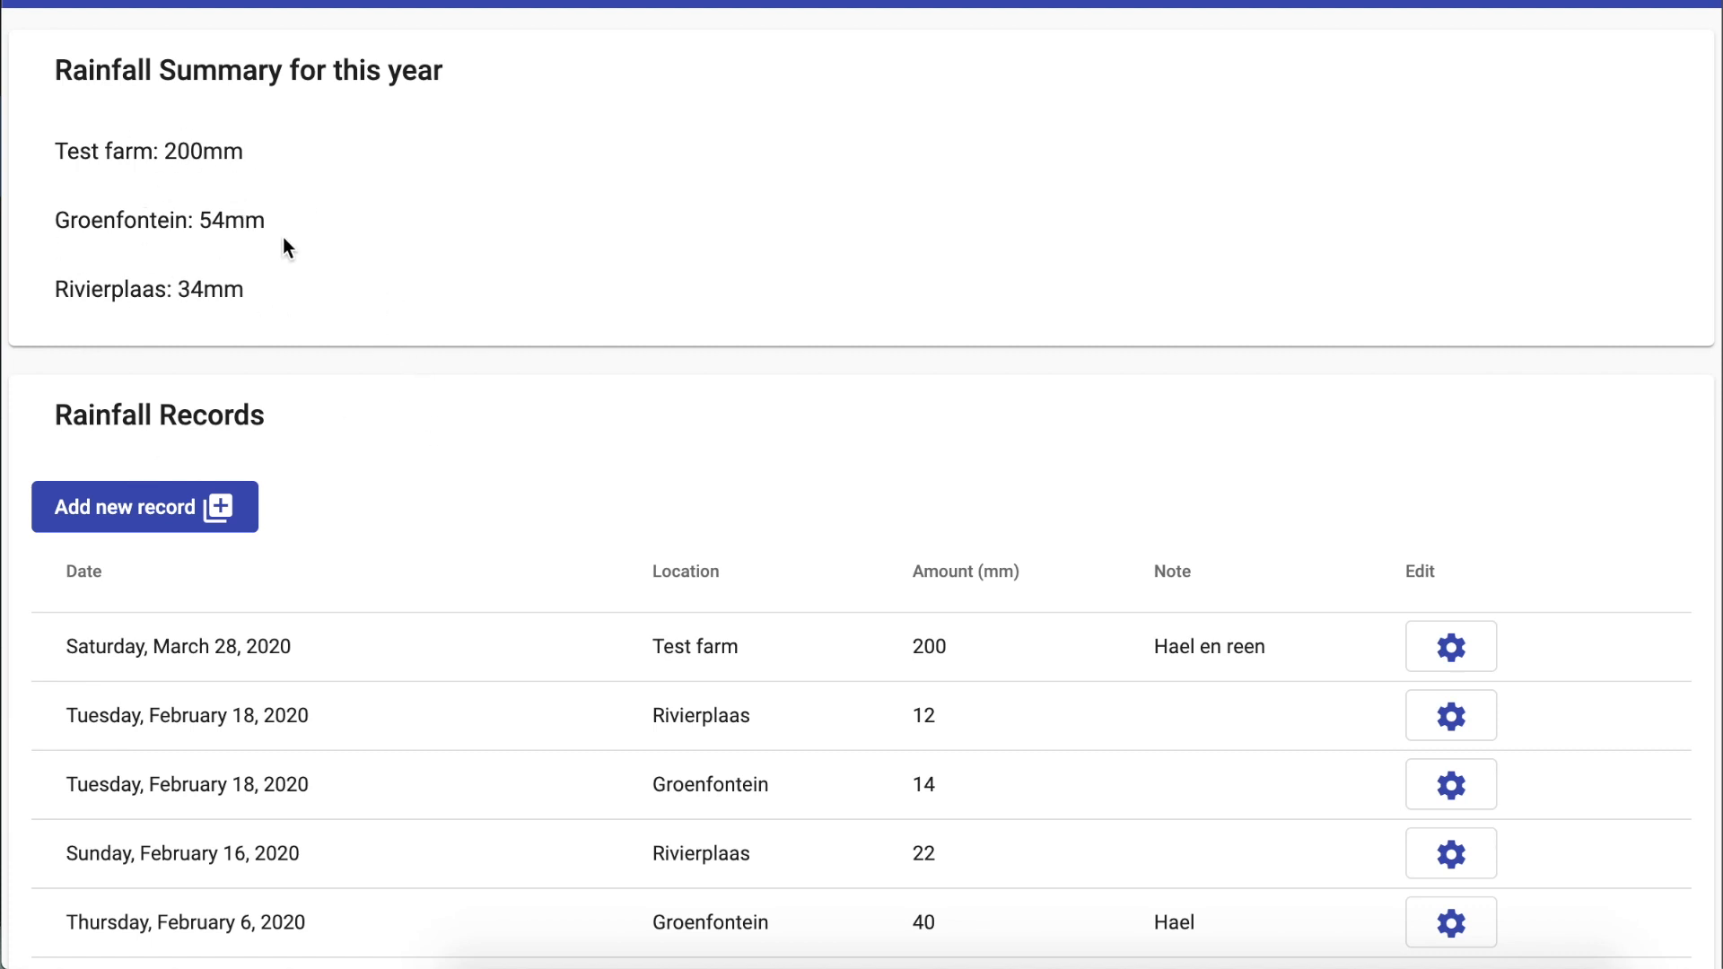
{"action": "scroll", "coordinate": [346, 407], "scroll_direction": "down", "scroll_amount": 3}
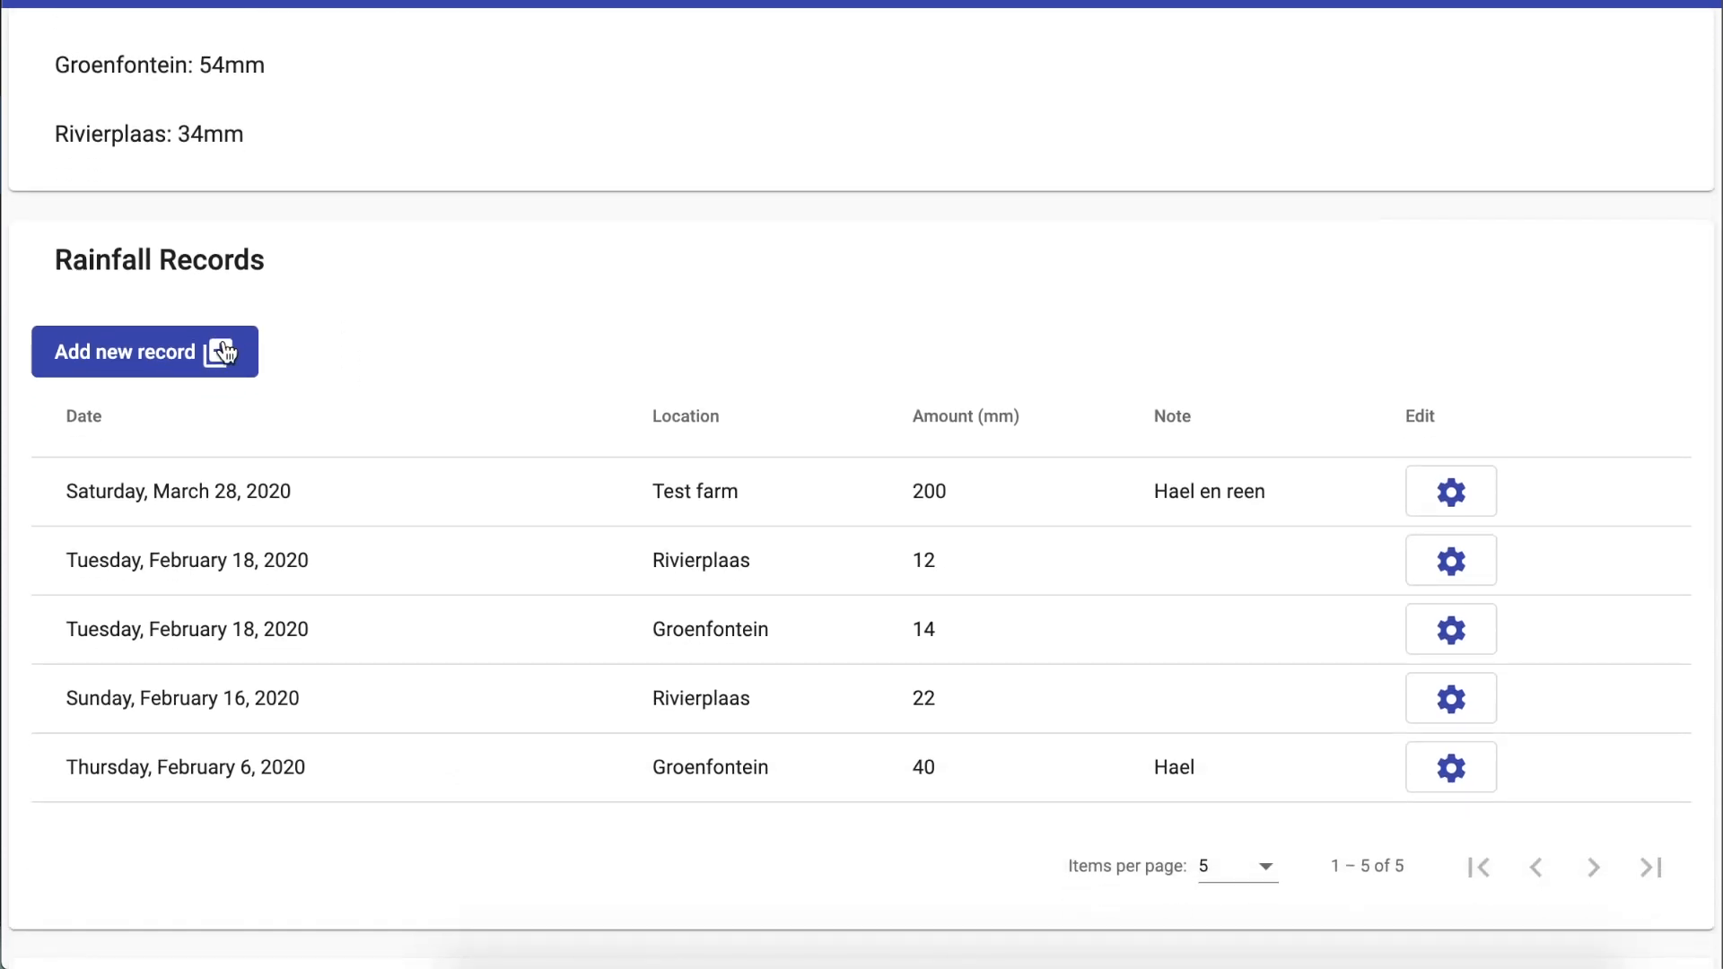
{"action": "left_click", "coordinate": [197, 352]}
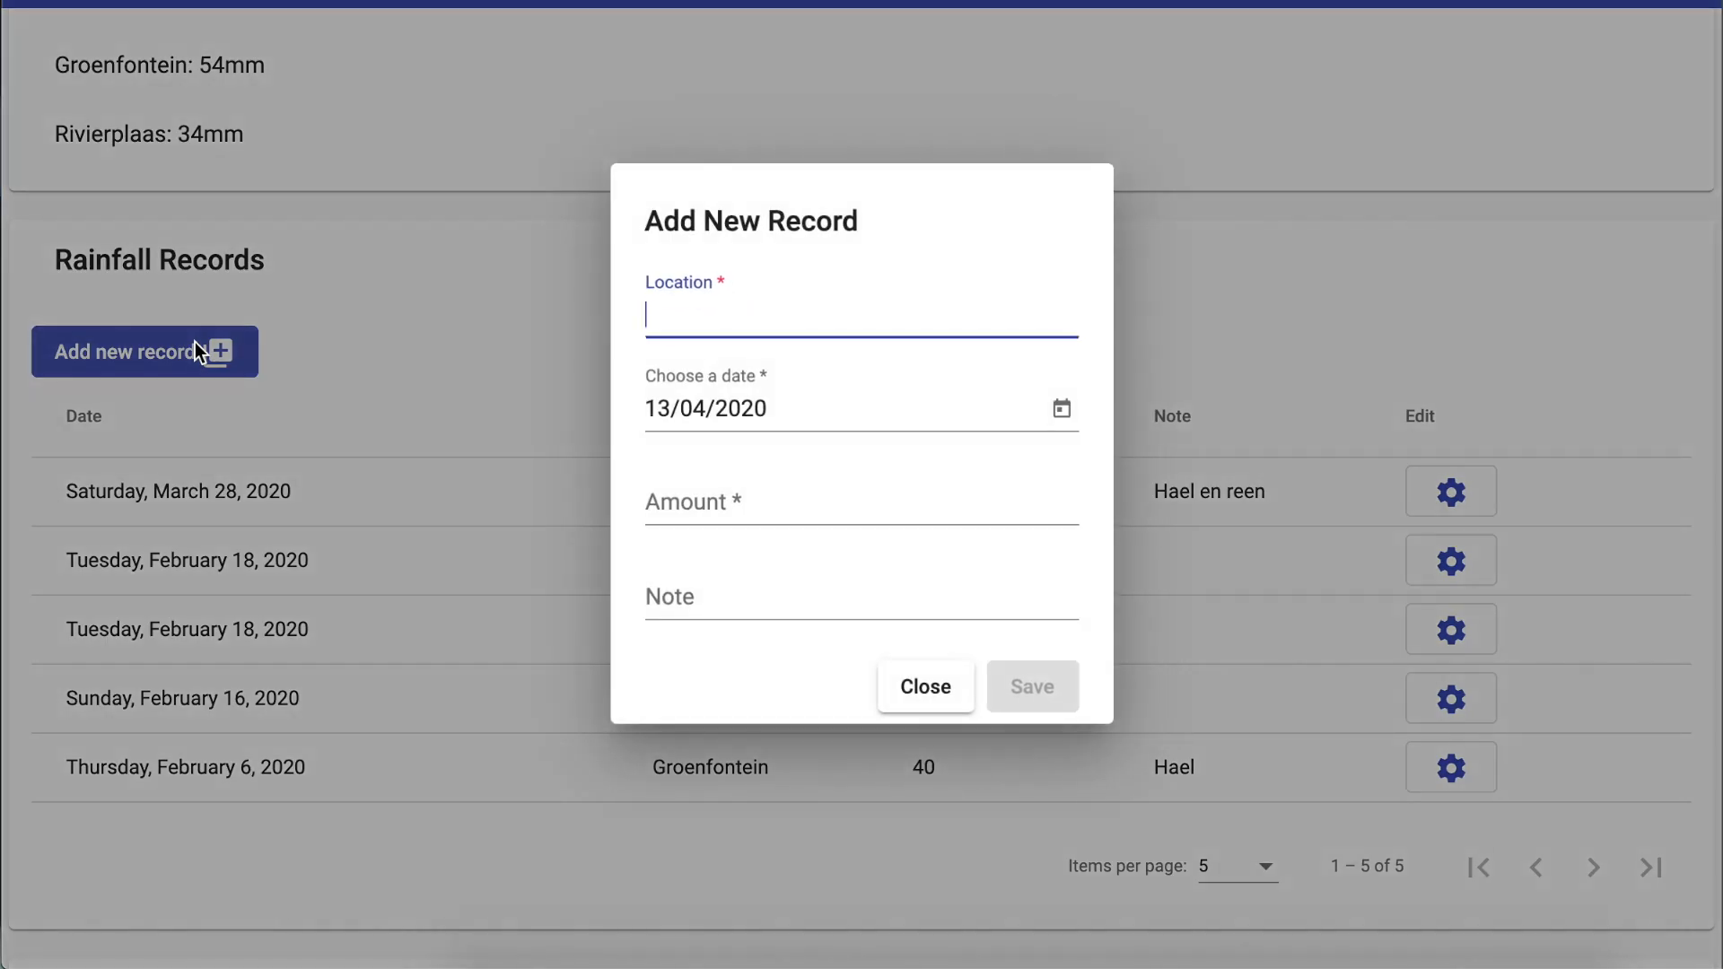
{"action": "left_click", "coordinate": [794, 320]}
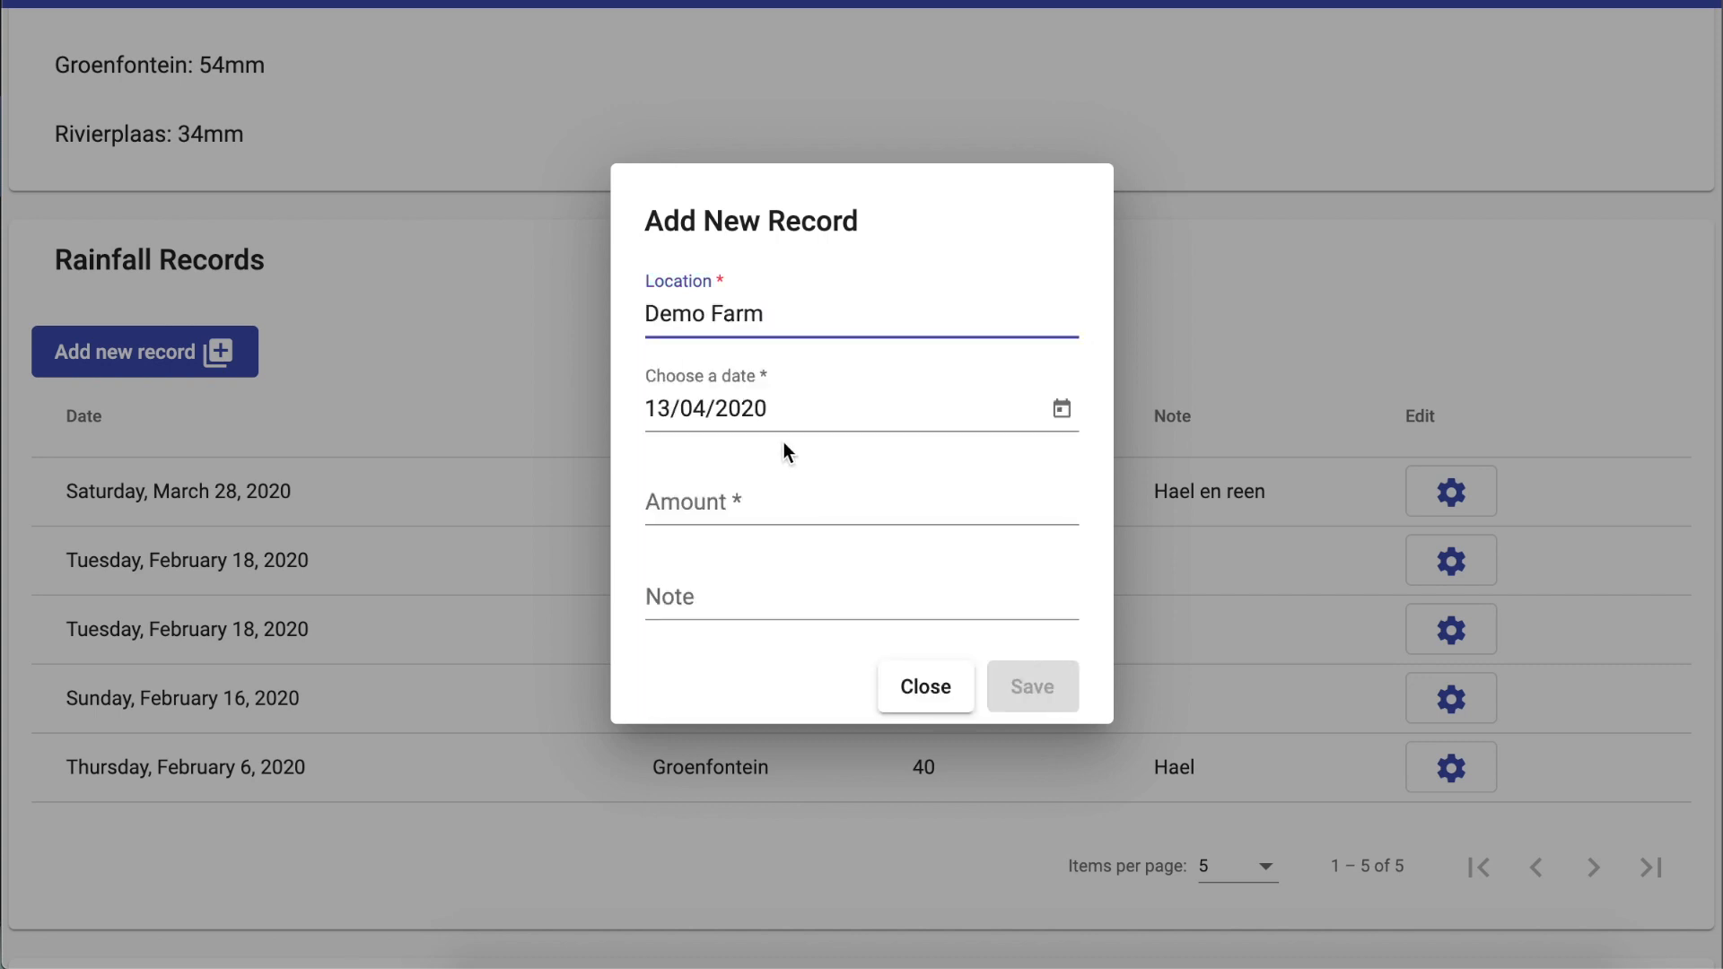
{"action": "left_click", "coordinate": [1062, 409]}
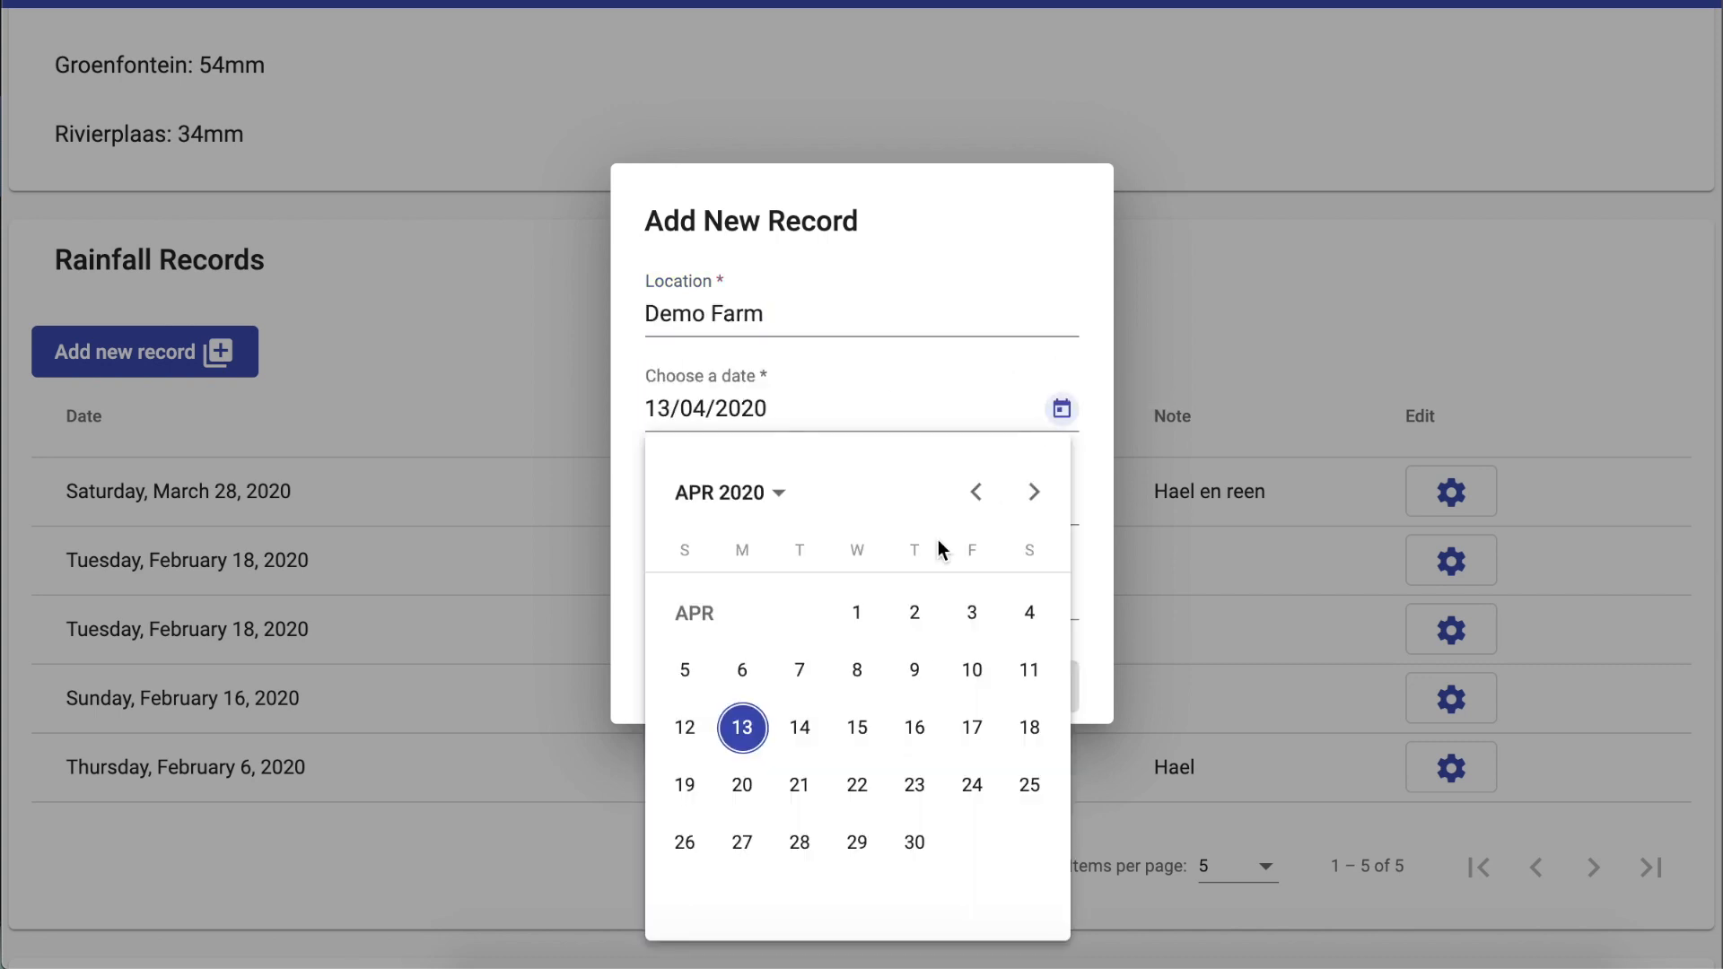
{"action": "left_click", "coordinate": [800, 727]}
Set the rainfall amount to 200, enter the note "within 30min - dam break", and save the record.
{"action": "left_click", "coordinate": [802, 499]}
{"action": "type", "text": "200"}
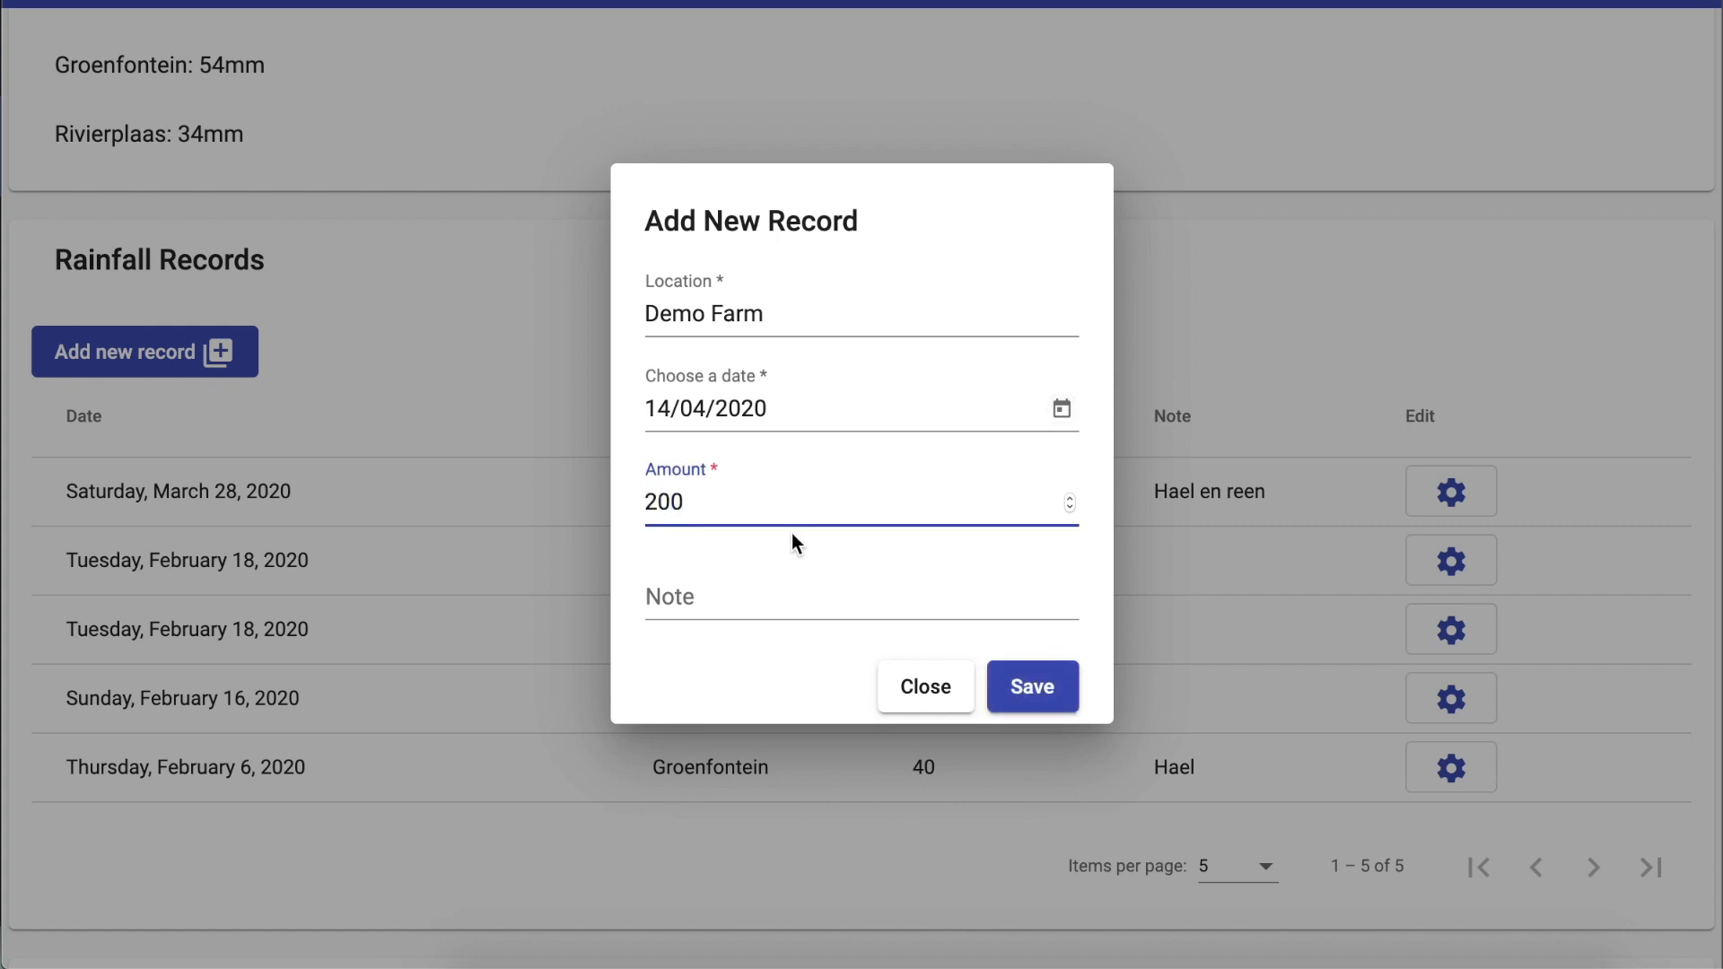
{"action": "left_click", "coordinate": [781, 593]}
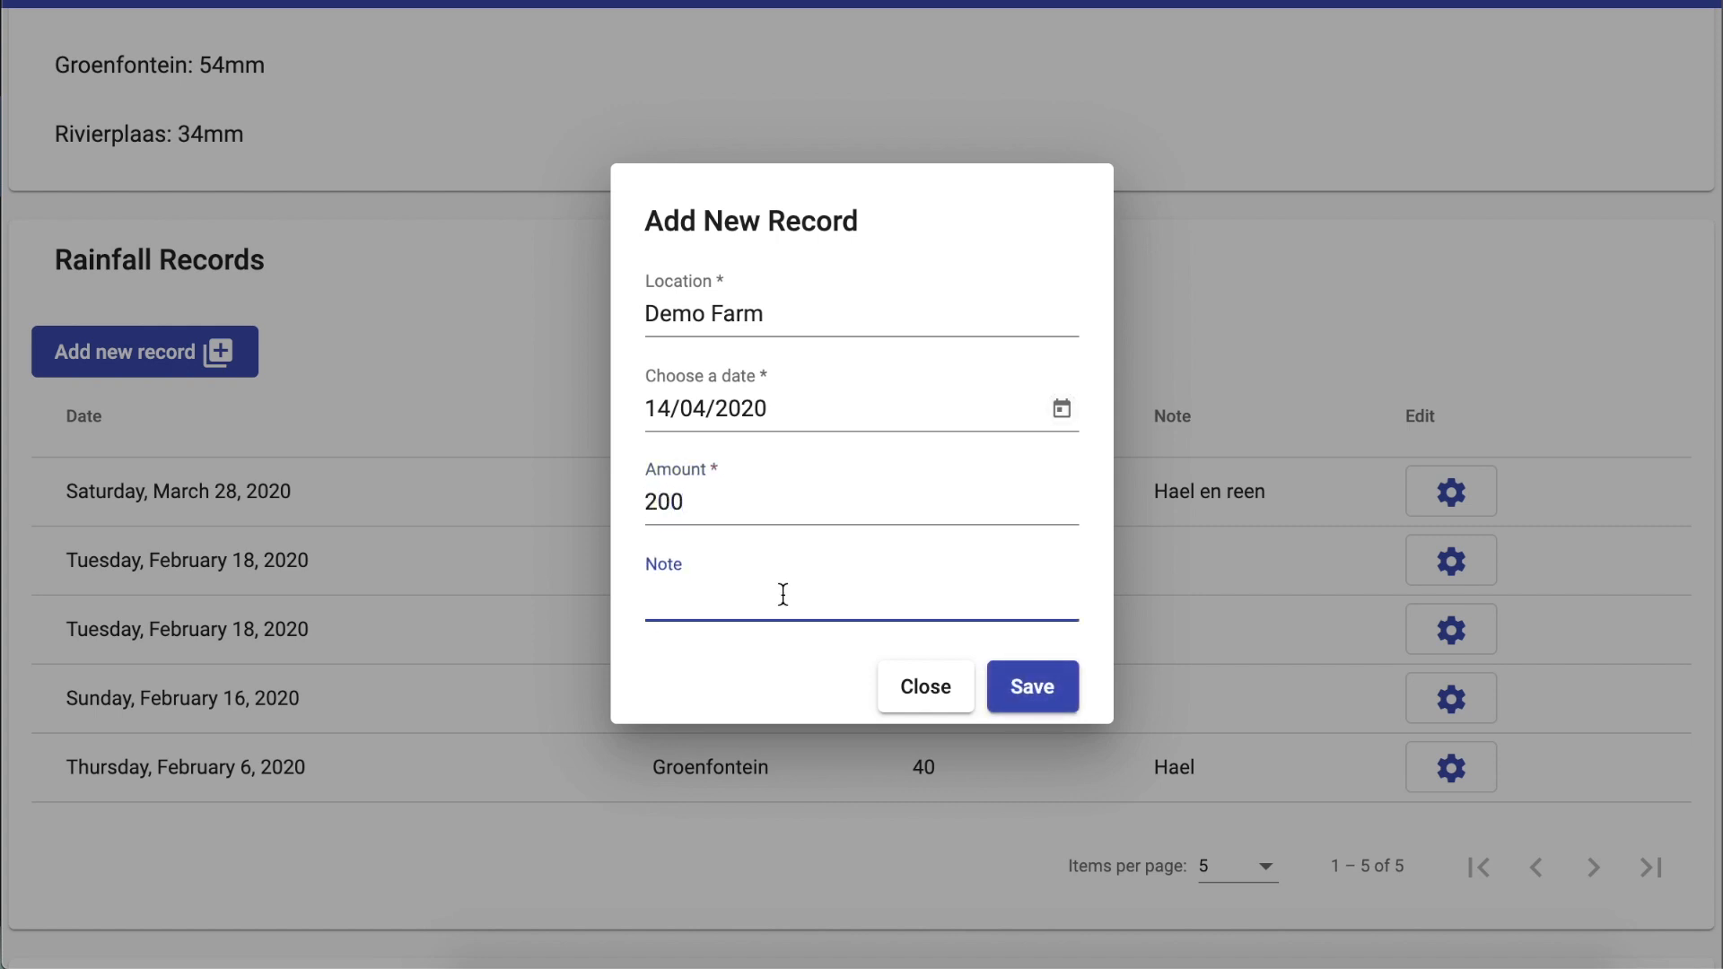
{"action": "type", "text": "within 30mon"}
{"action": "key", "text": "BackSpace"}
{"action": "key", "text": "BackSpace"}
{"action": "type", "text": "in - dam break"}
{"action": "left_click", "coordinate": [1034, 693]}
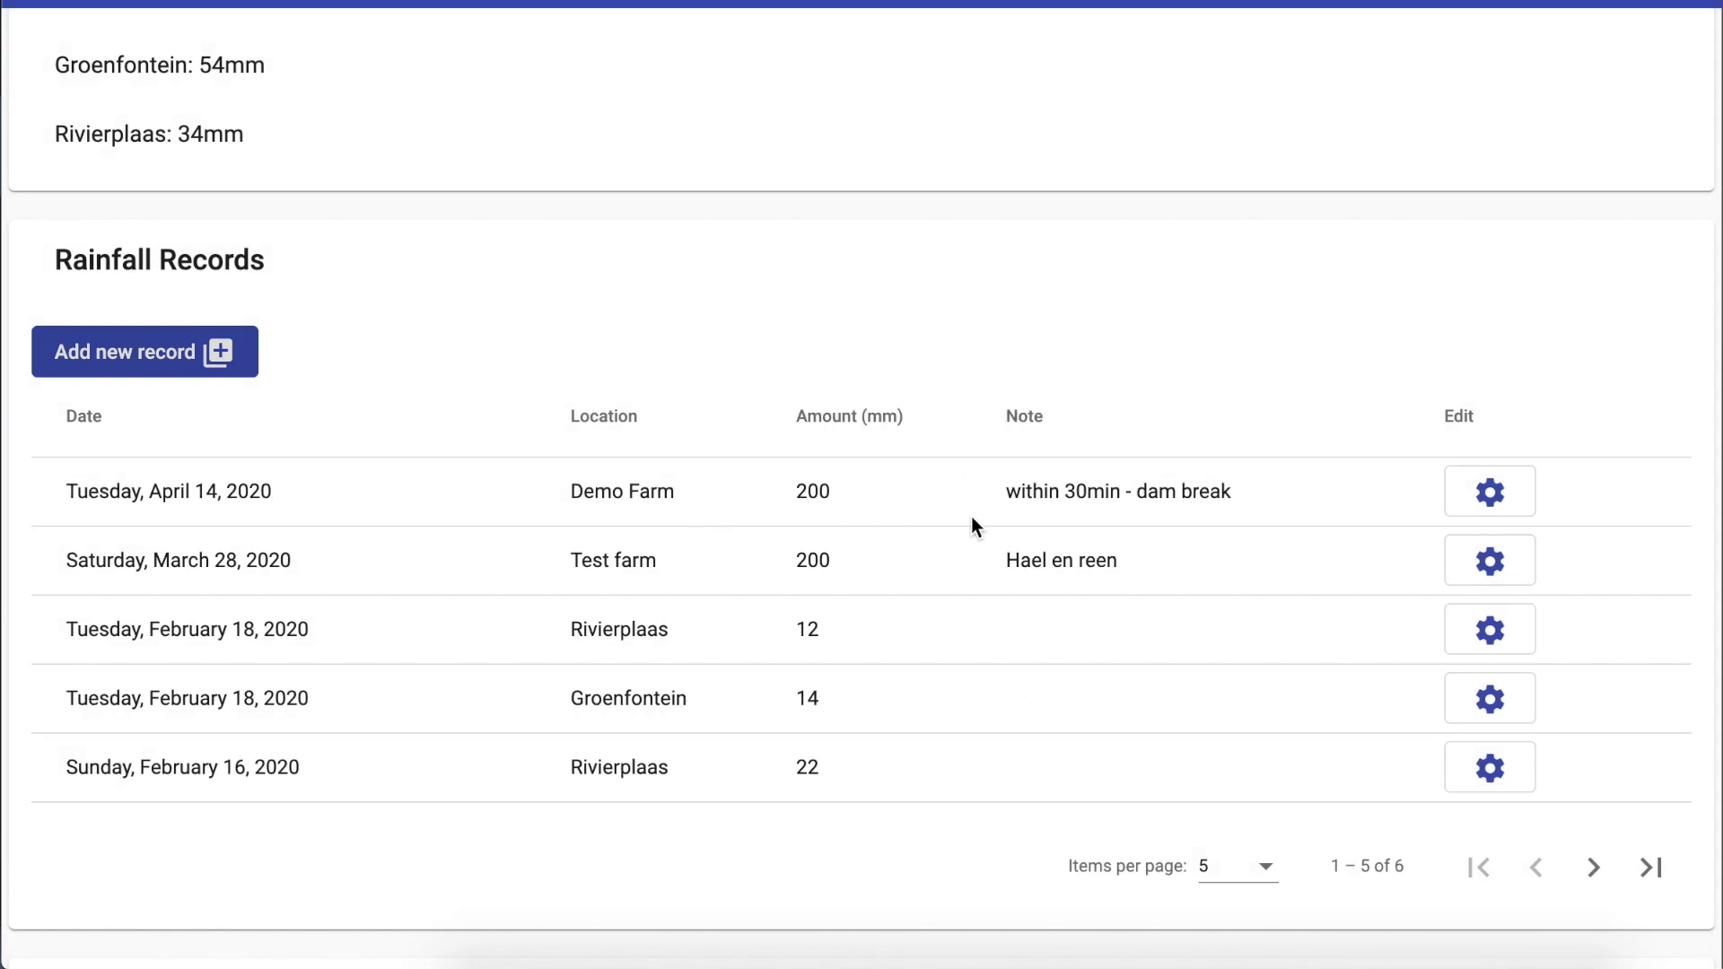
View the Rainfall Chart with the Test farm series hidden, switching the Demo Farm series off and back on.
{"action": "scroll", "coordinate": [972, 519], "scroll_direction": "down", "scroll_amount": 4}
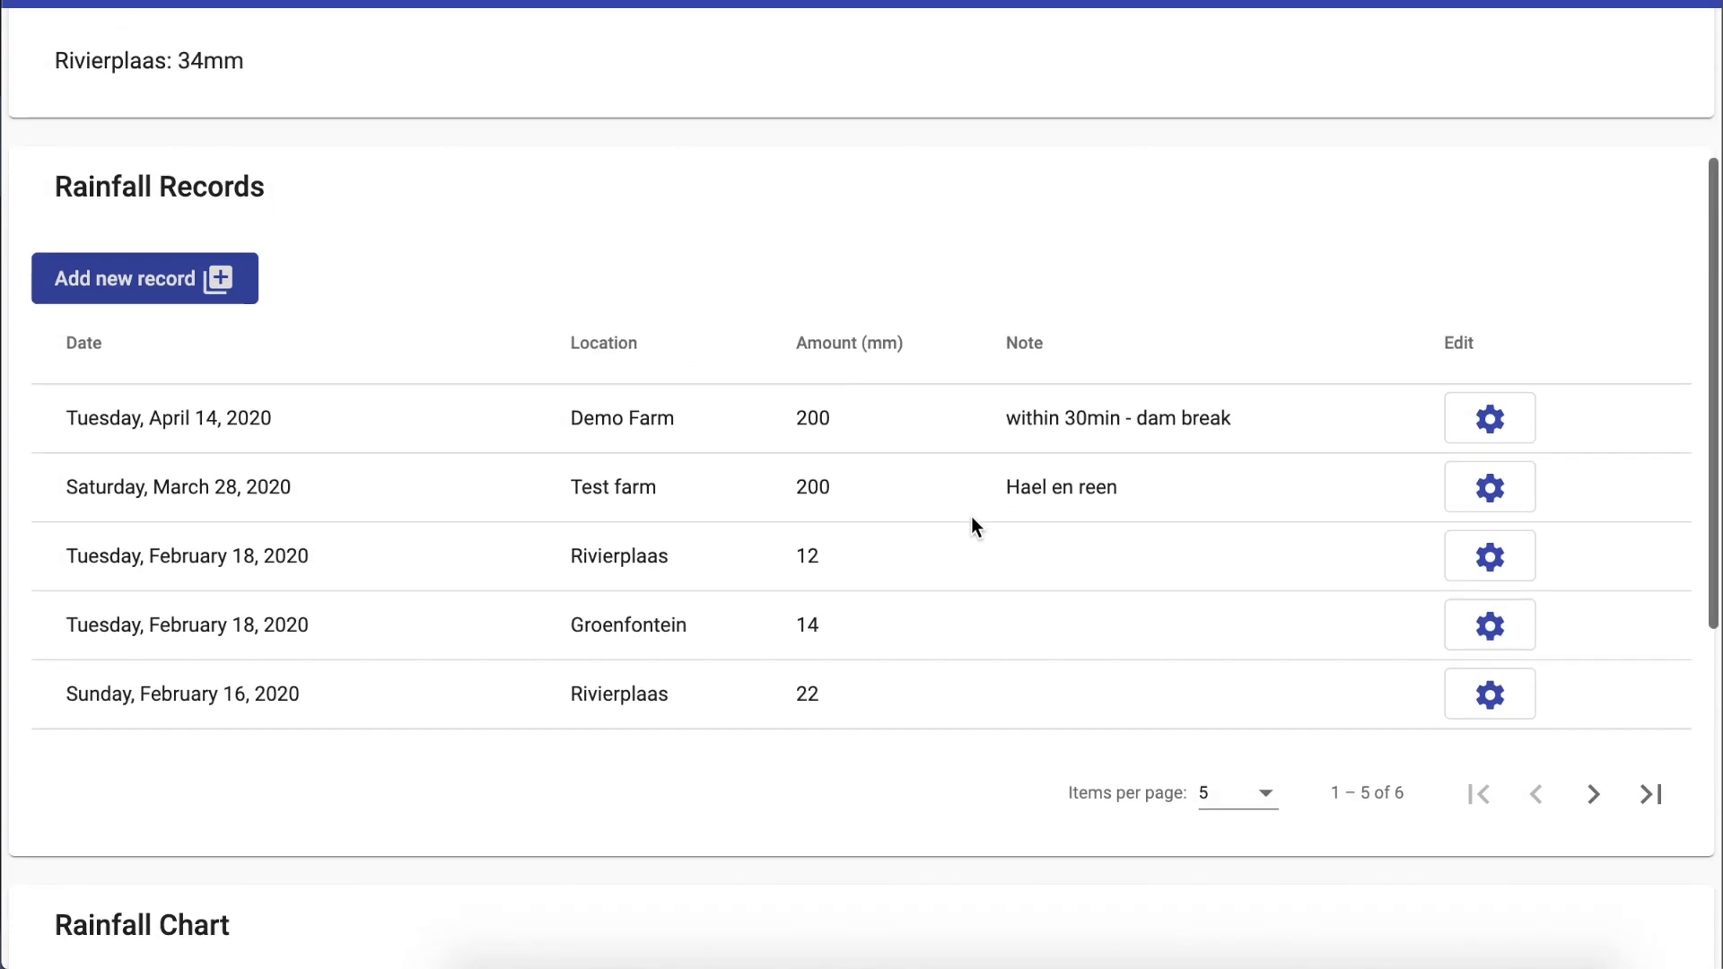
{"action": "scroll", "coordinate": [972, 519], "scroll_direction": "down", "scroll_amount": 5}
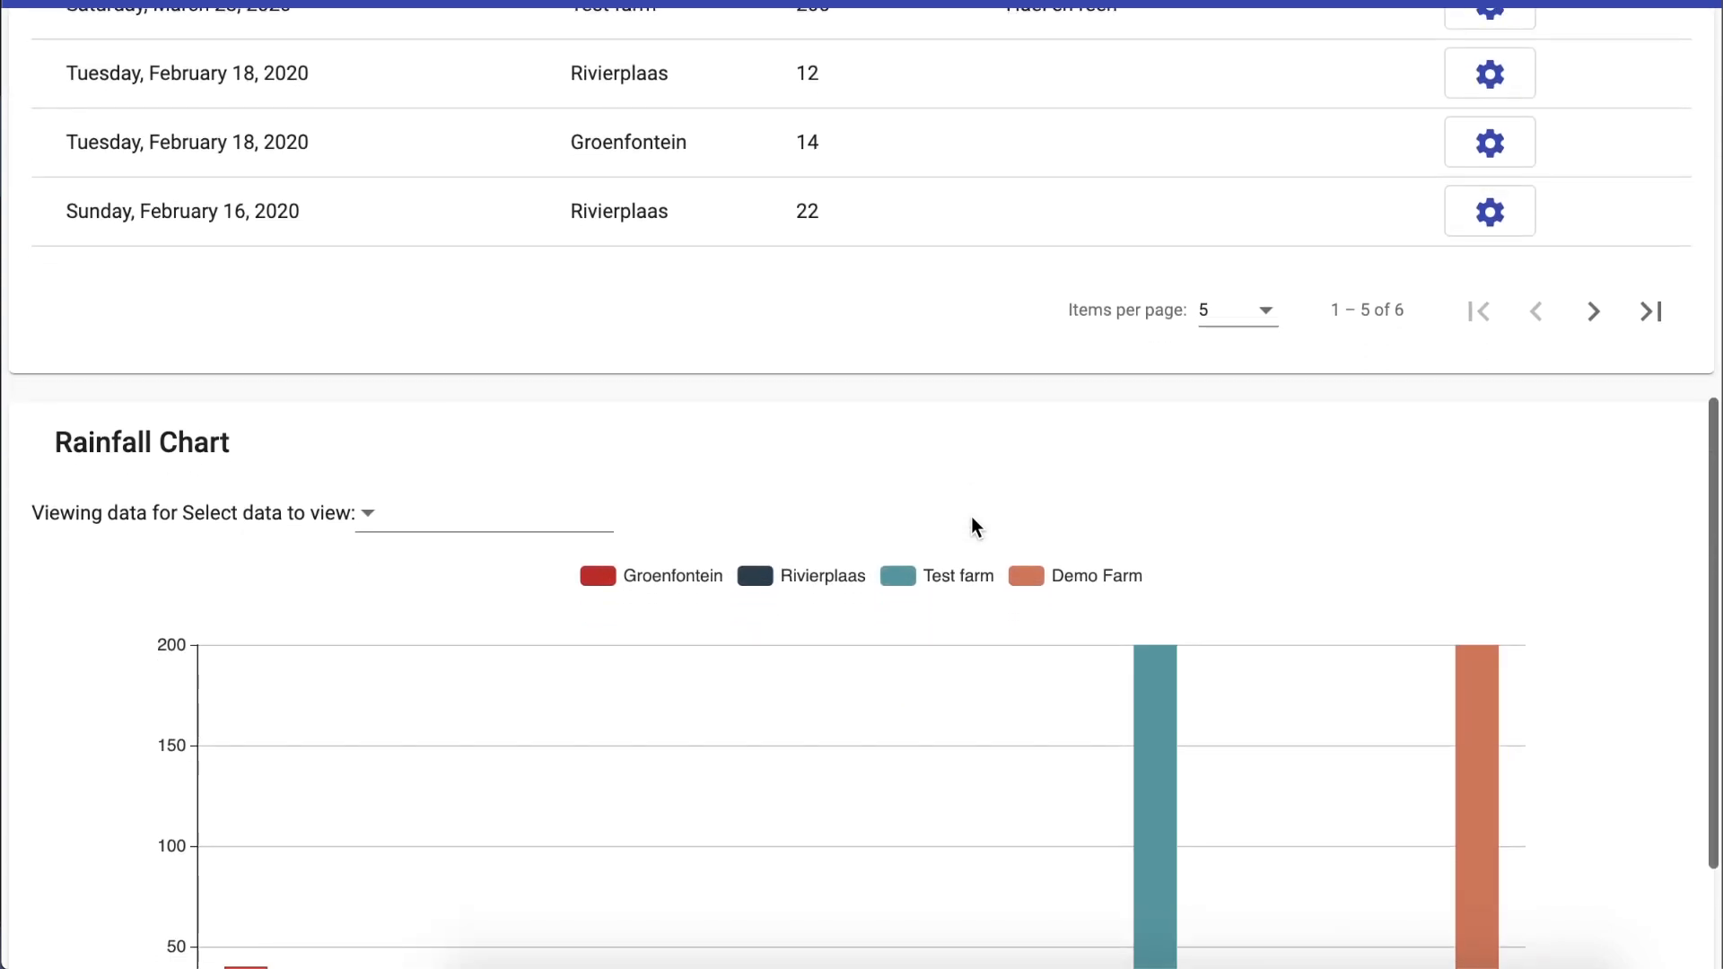
{"action": "scroll", "coordinate": [972, 519], "scroll_direction": "down", "scroll_amount": 1}
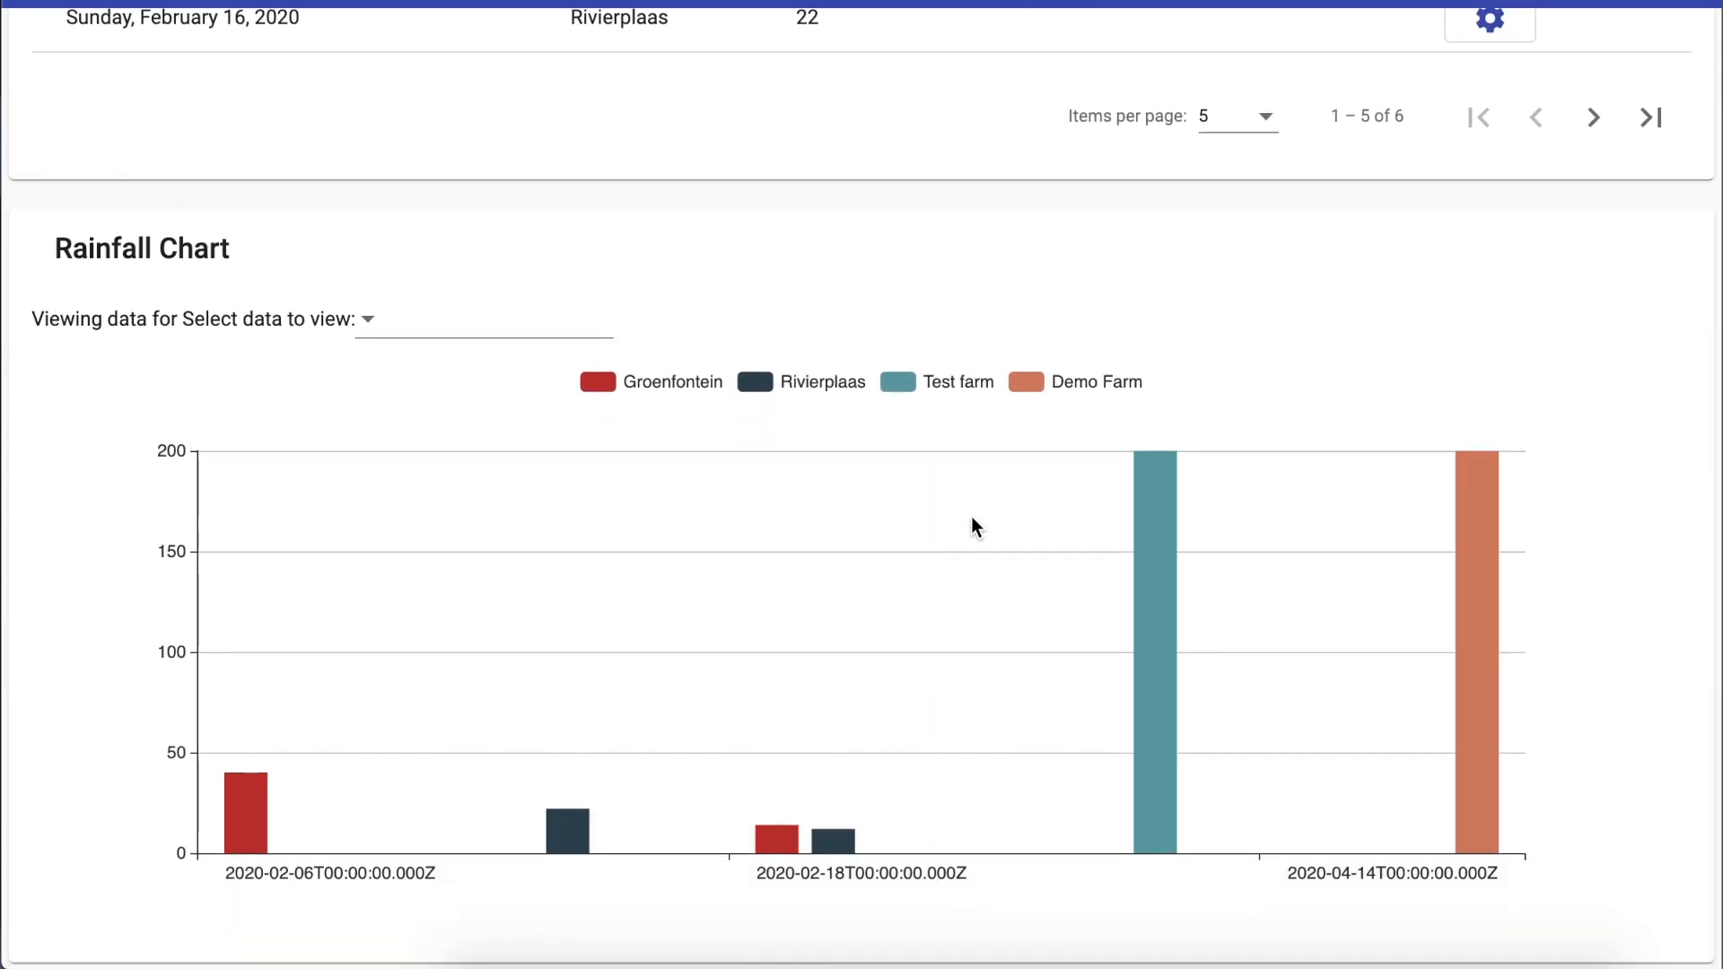
{"action": "left_click", "coordinate": [1030, 383]}
{"action": "left_click", "coordinate": [910, 388]}
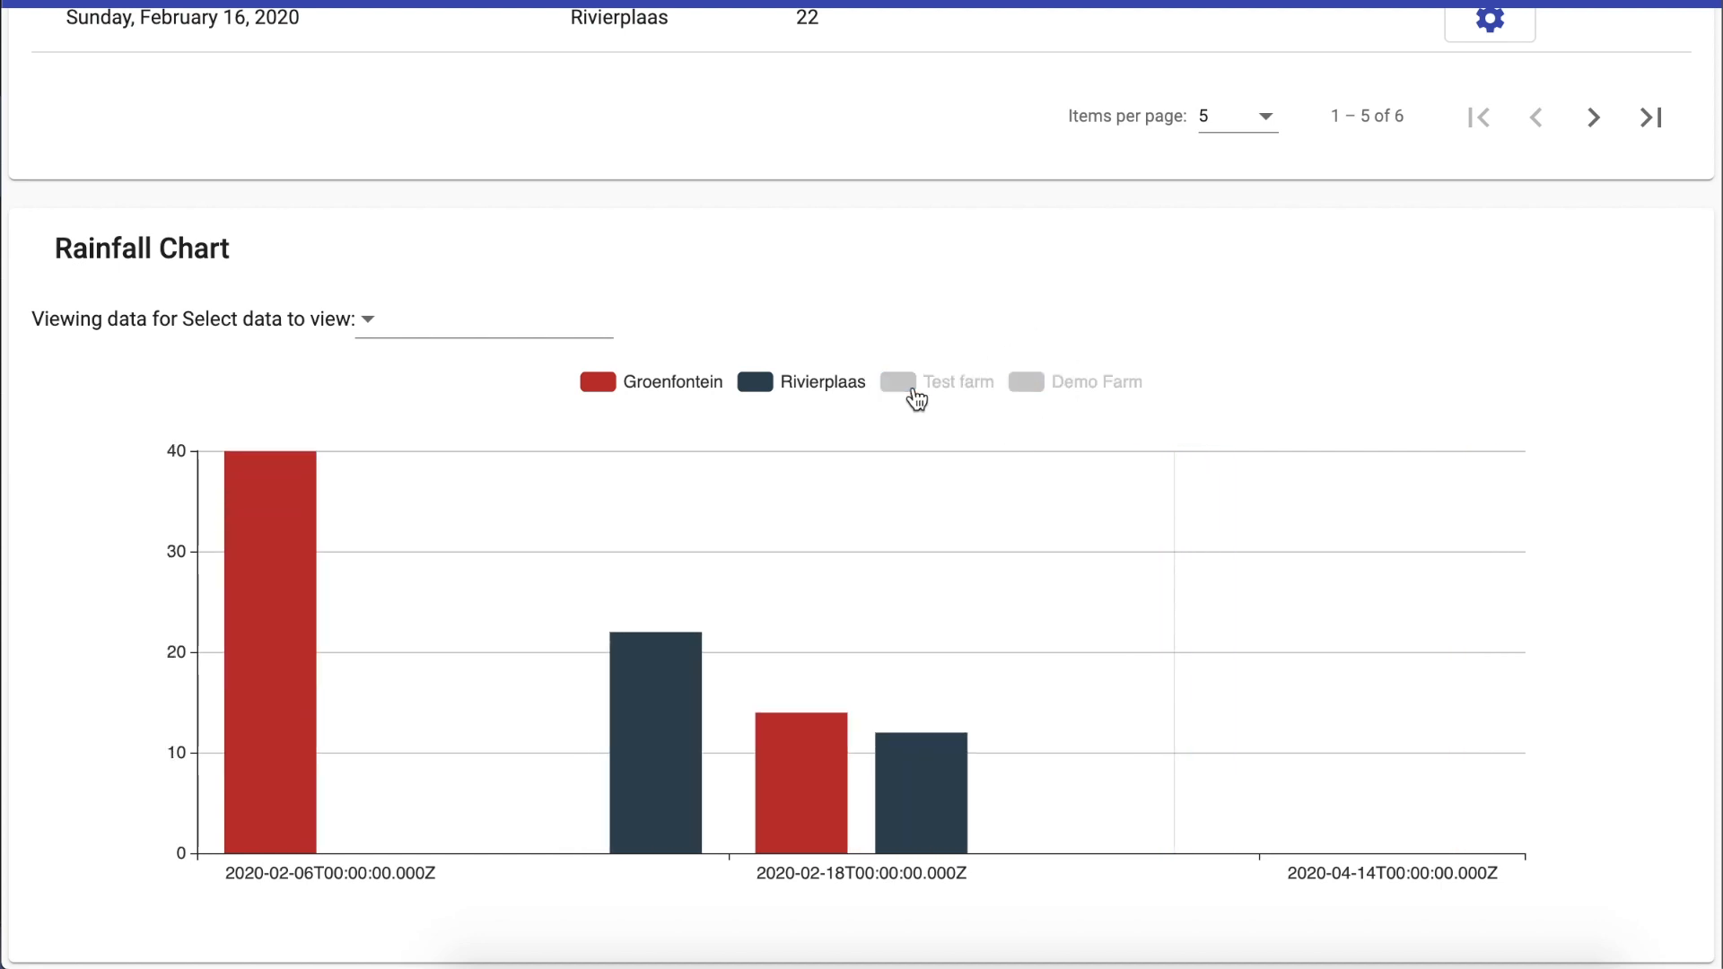
{"action": "left_click", "coordinate": [1031, 386]}
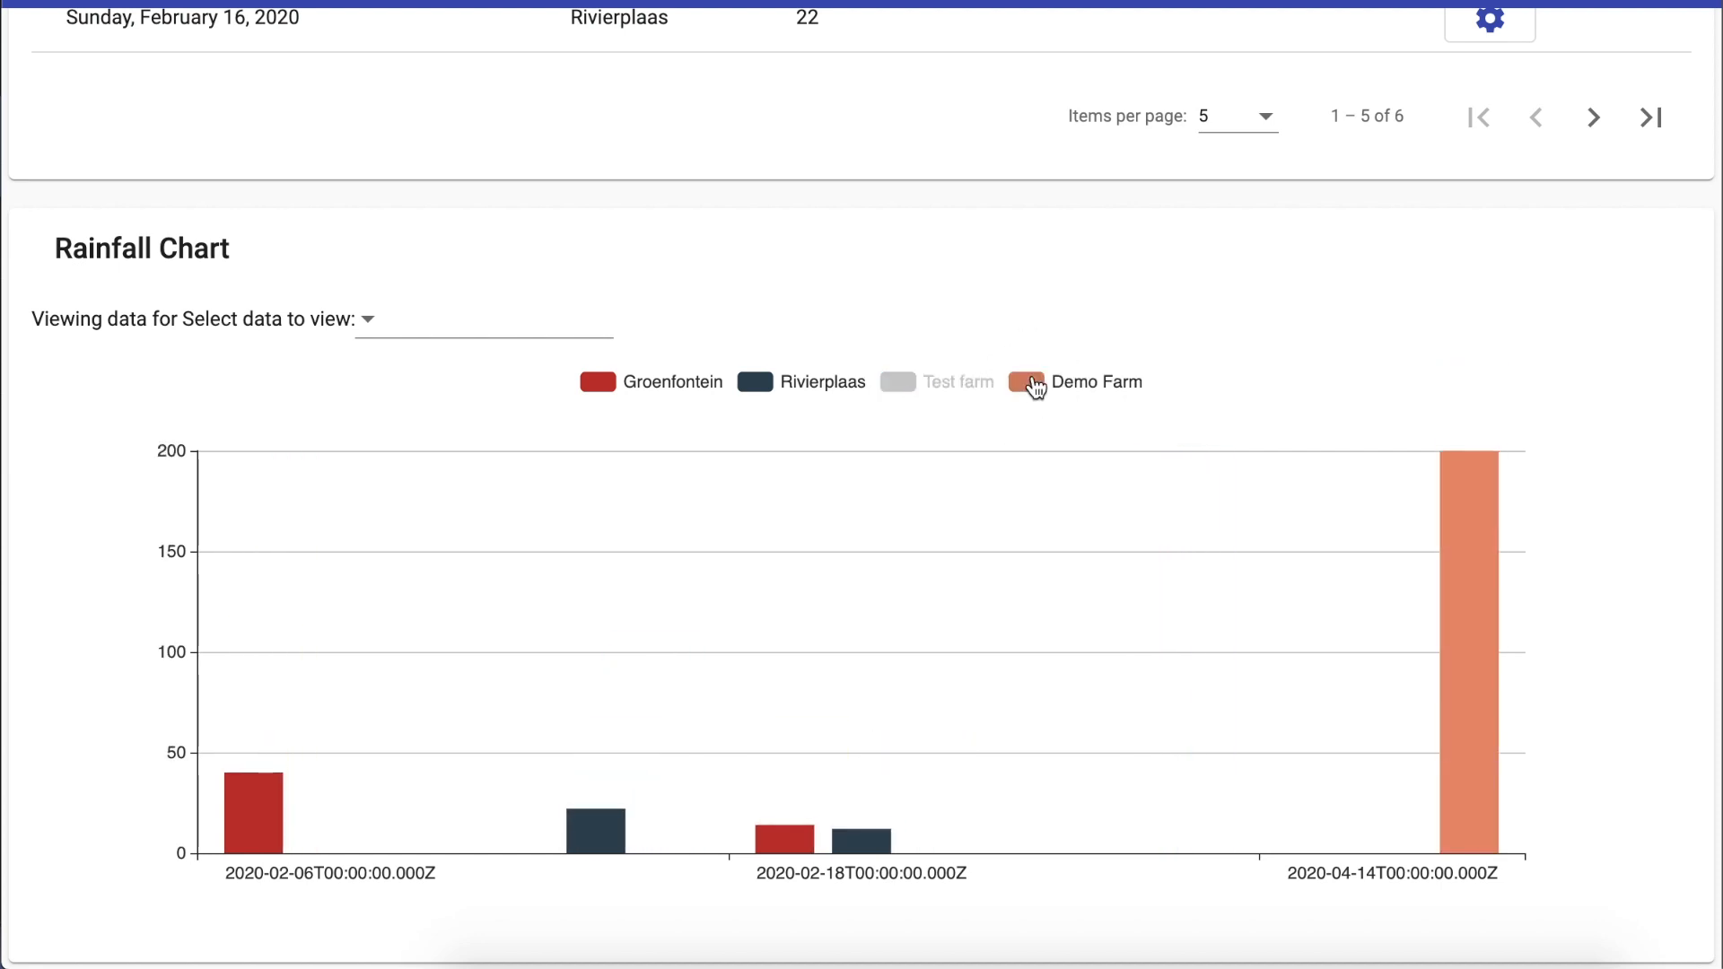
Review the rainfall summary, records and chart in the Pixel 2 XL mobile layout.
{"action": "scroll", "coordinate": [1036, 388], "scroll_direction": "up", "scroll_amount": 1}
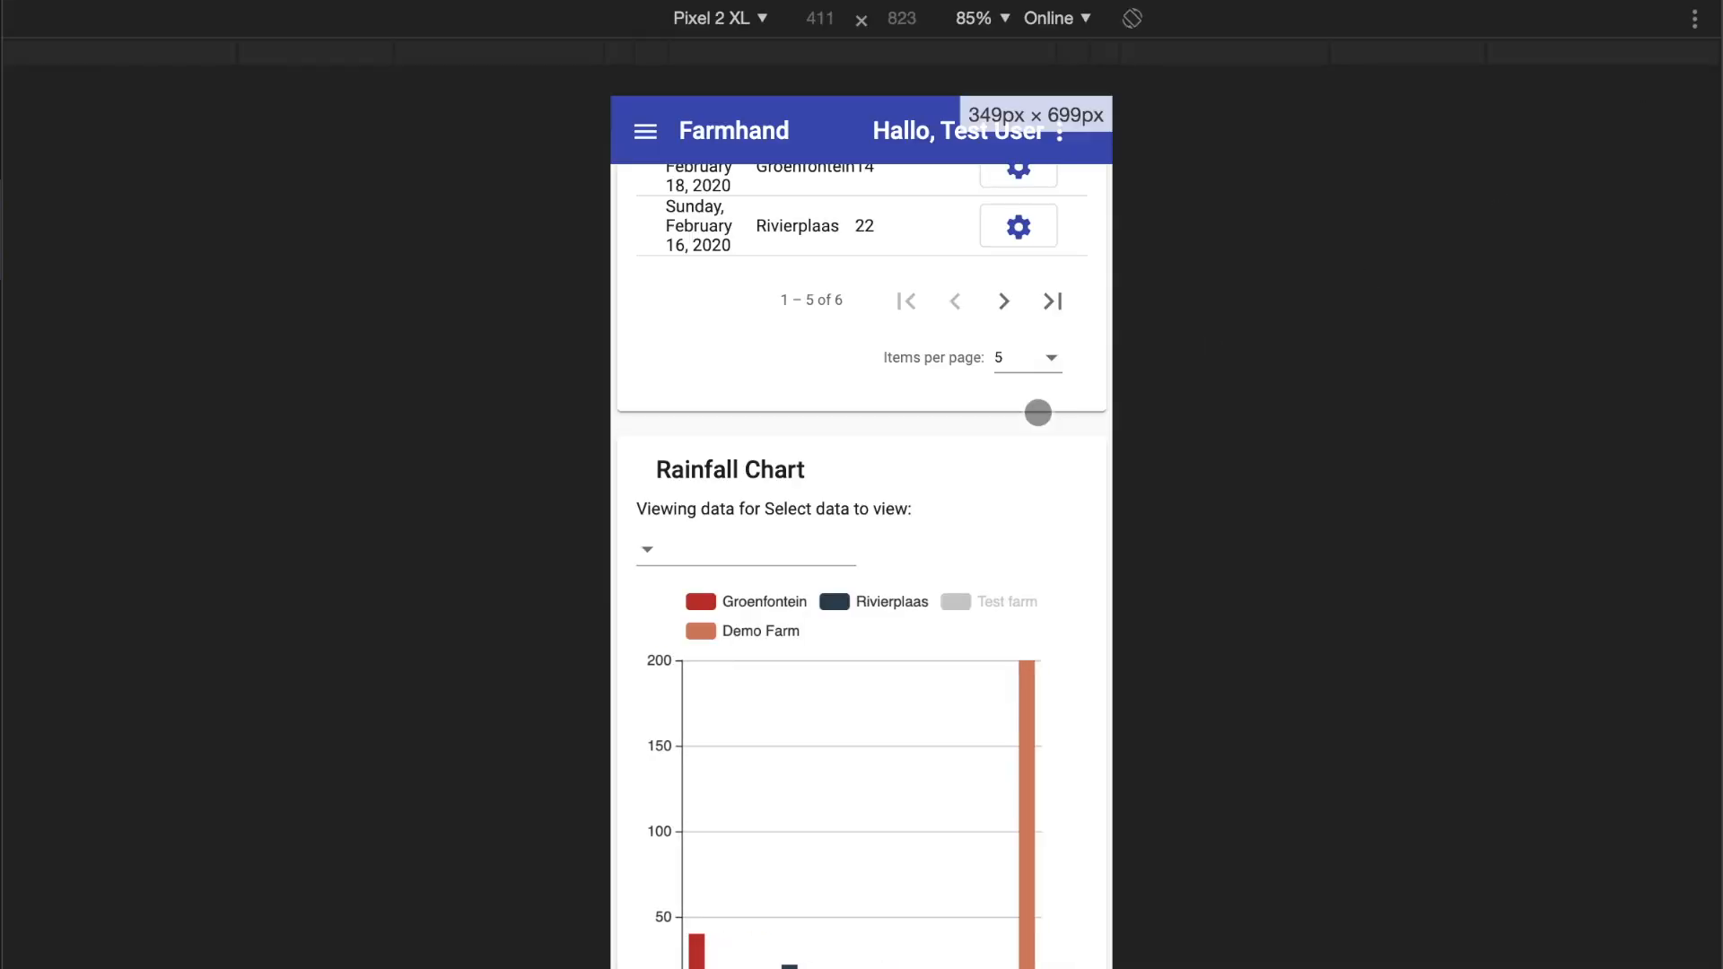
{"action": "scroll", "coordinate": [973, 449], "scroll_direction": "up", "scroll_amount": 3}
{"action": "scroll", "coordinate": [974, 449], "scroll_direction": "up", "scroll_amount": 6}
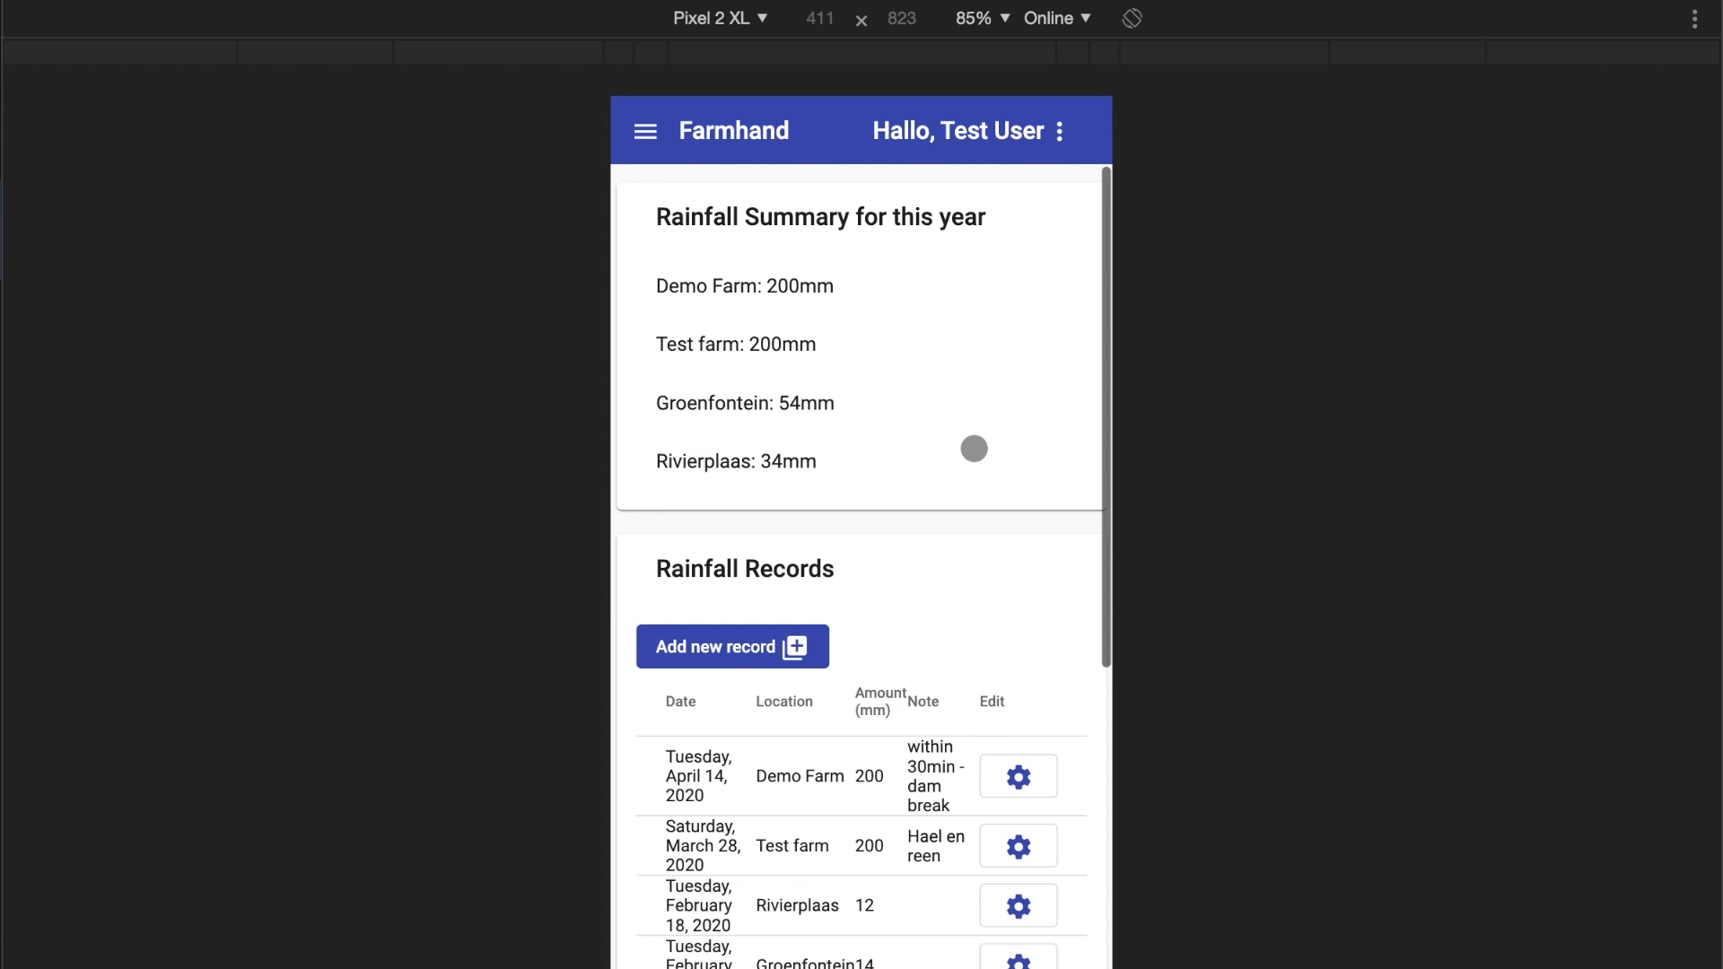
{"action": "scroll", "coordinate": [974, 448], "scroll_direction": "down", "scroll_amount": 7}
{"action": "scroll", "coordinate": [973, 448], "scroll_direction": "down", "scroll_amount": 3}
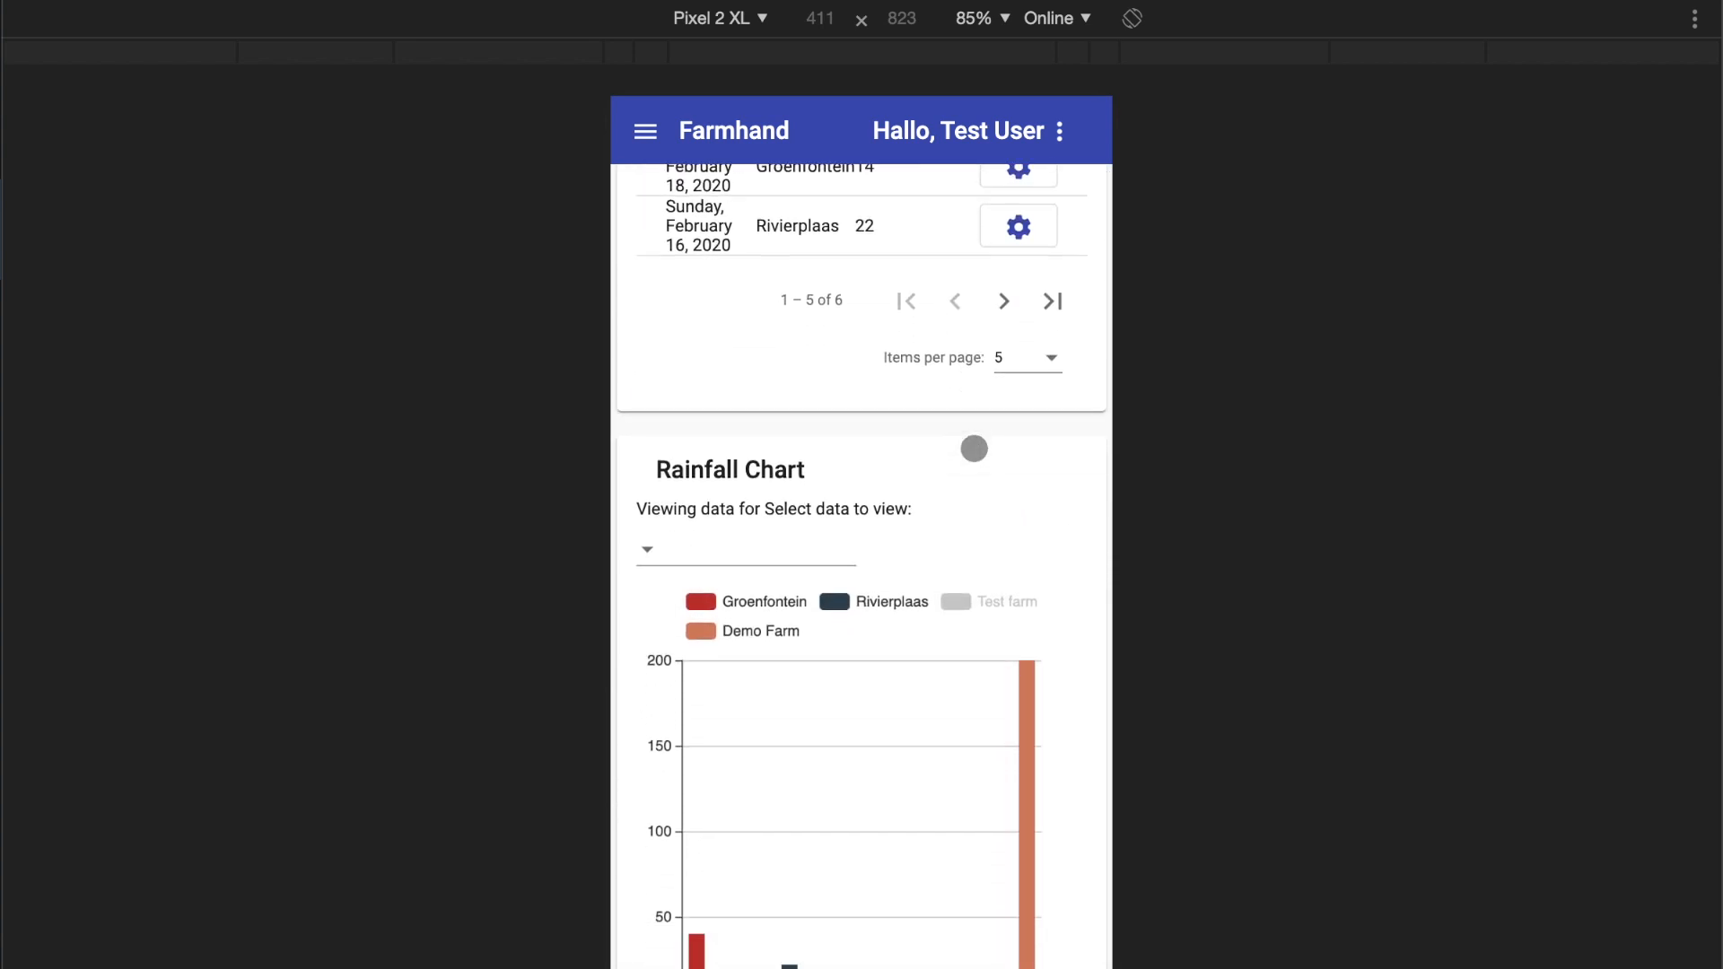